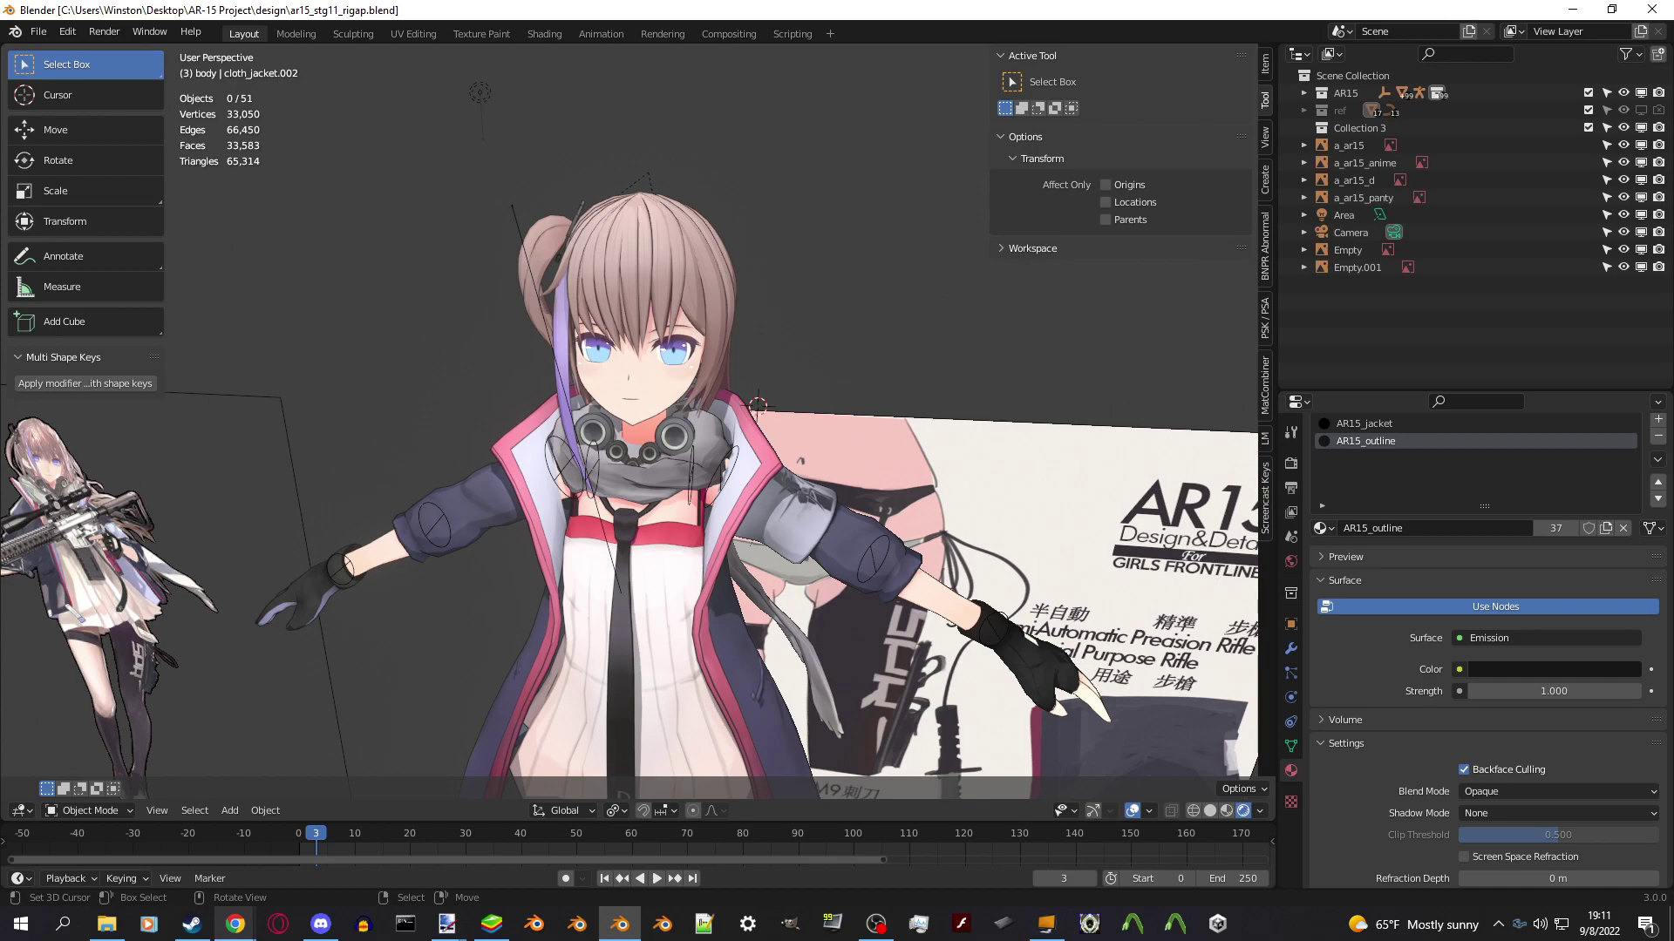
View the character from above and show the scene's Eevee render settings (64 render, 16 viewport samples).
{"action": "middle_click_drag", "start_coordinate": [628, 419], "coordinate": [584, 506]}
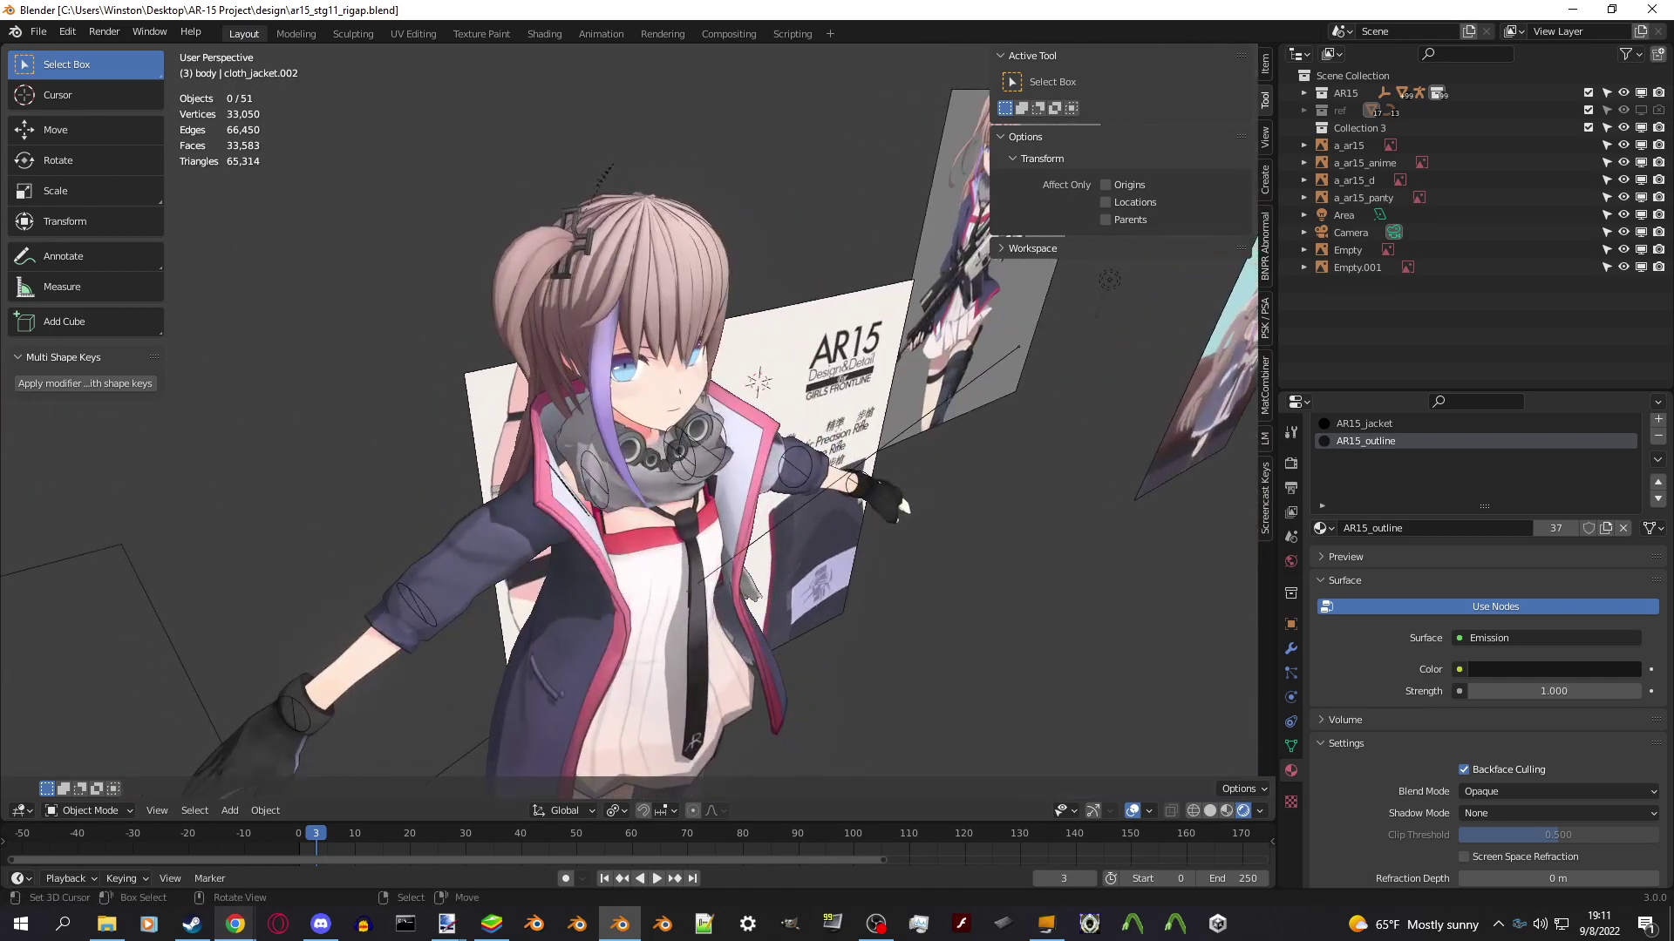
{"action": "left_click", "coordinate": [1291, 463]}
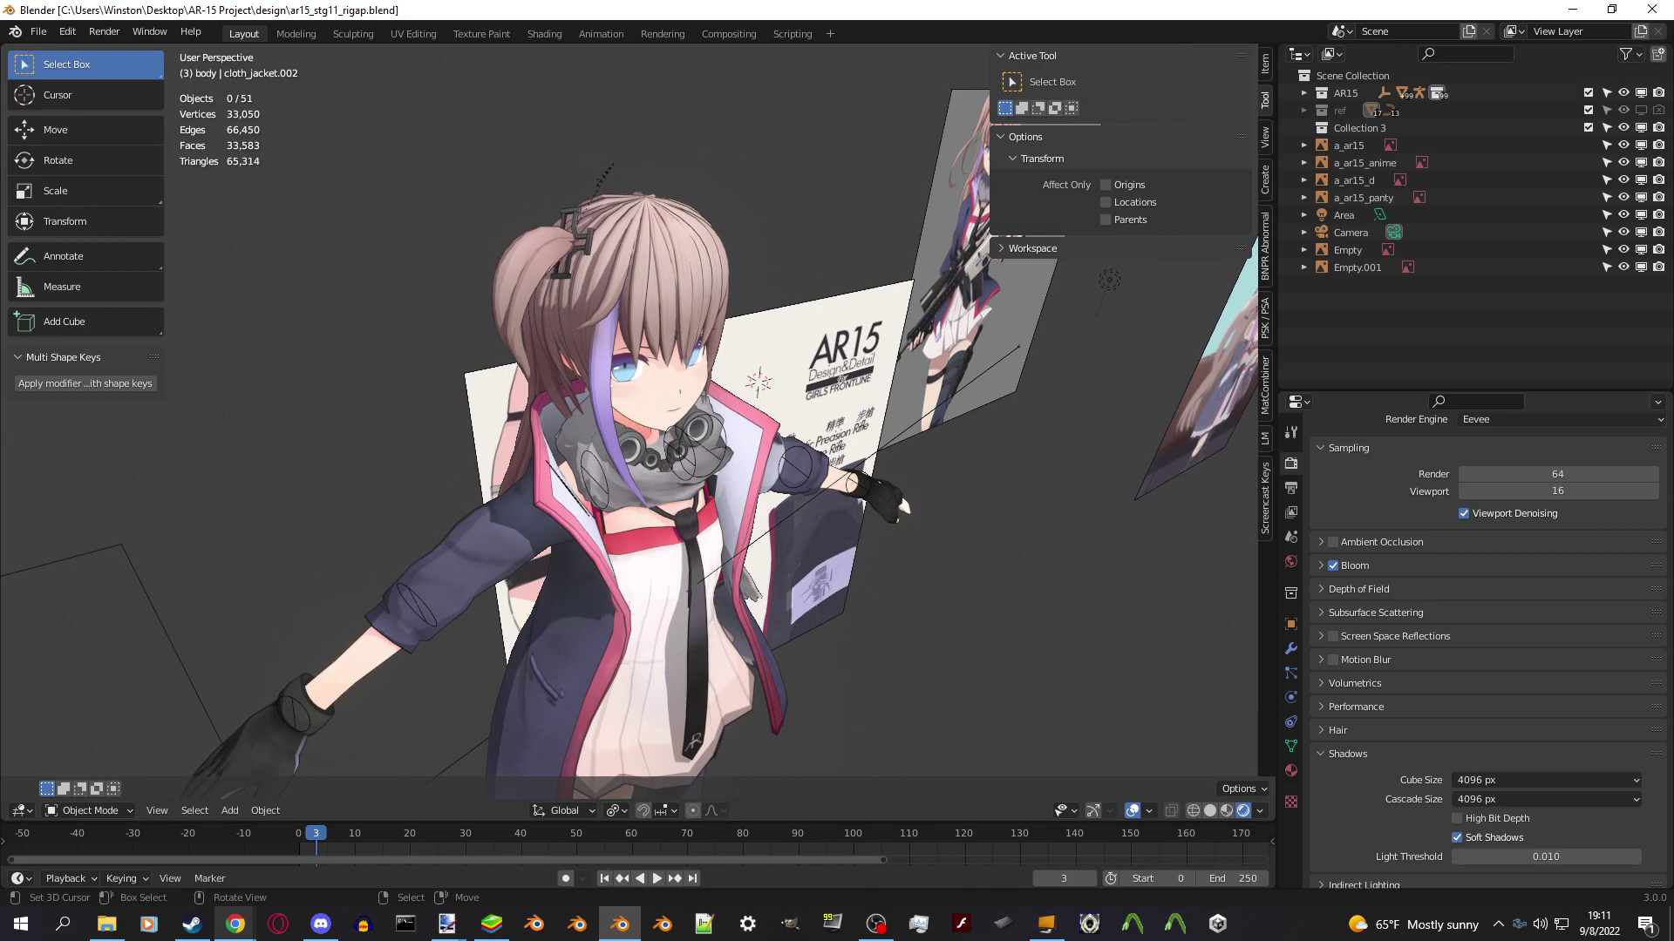
Zoom to the face and expand Bloom (threshold 0.800, radius 6.500, intensity 0.050).
{"action": "scroll", "coordinate": [1482, 610], "scroll_direction": "down", "scroll_amount": 3}
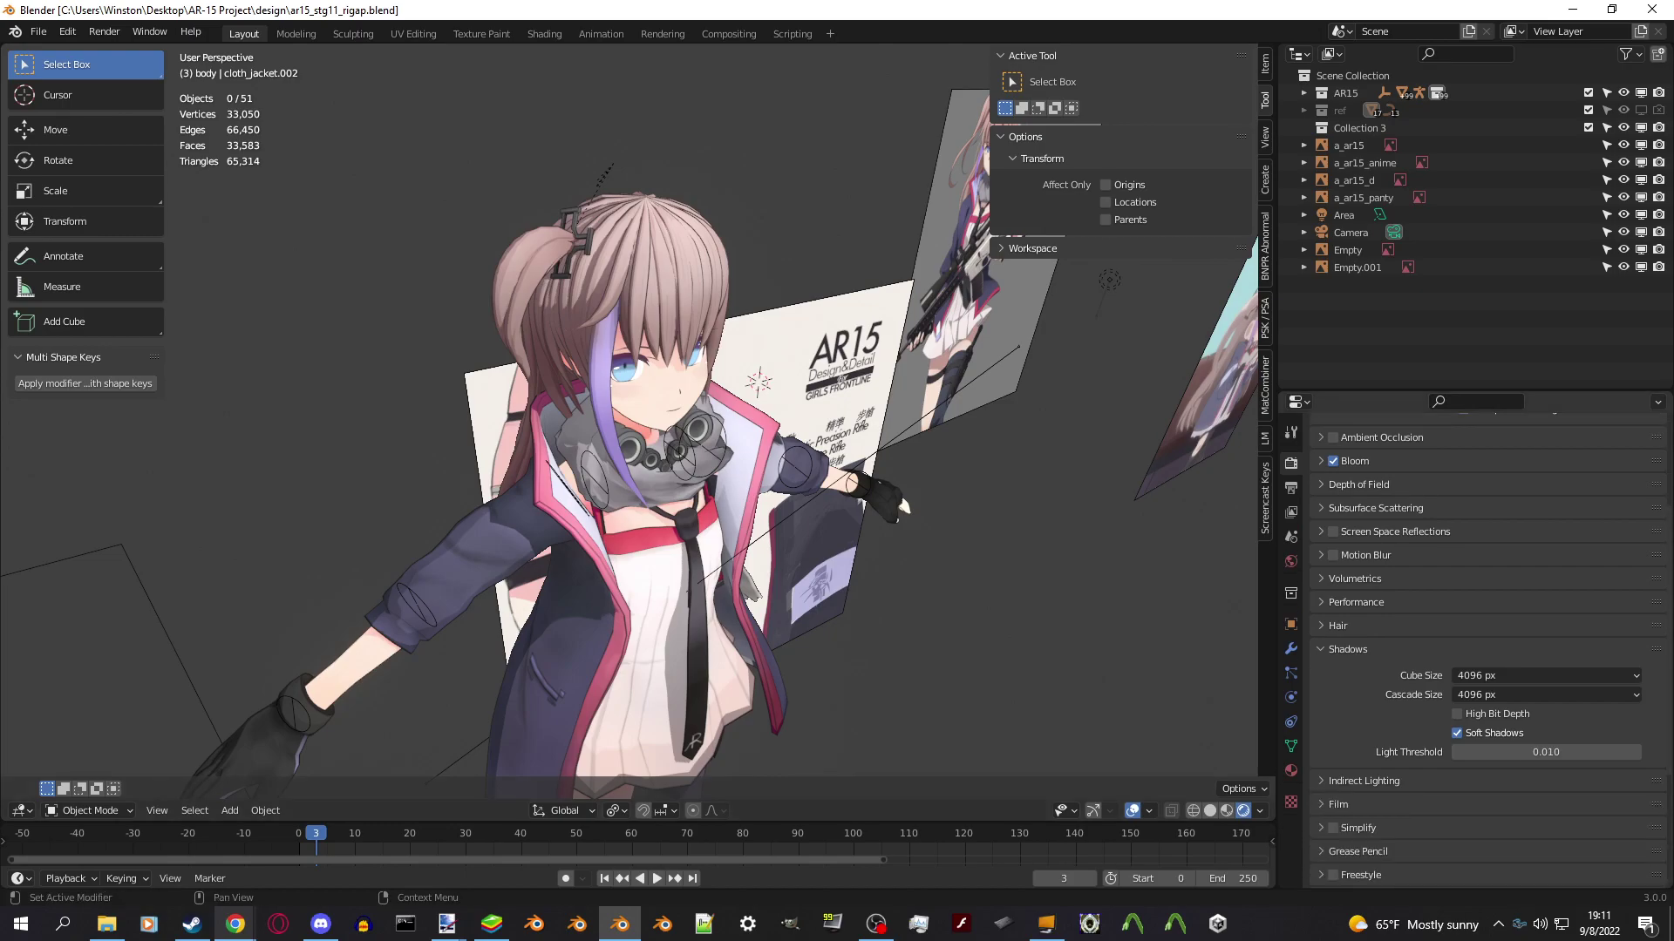
{"action": "scroll", "coordinate": [1482, 610], "scroll_direction": "up", "scroll_amount": 4}
{"action": "scroll", "coordinate": [627, 419], "scroll_direction": "up", "scroll_amount": 5}
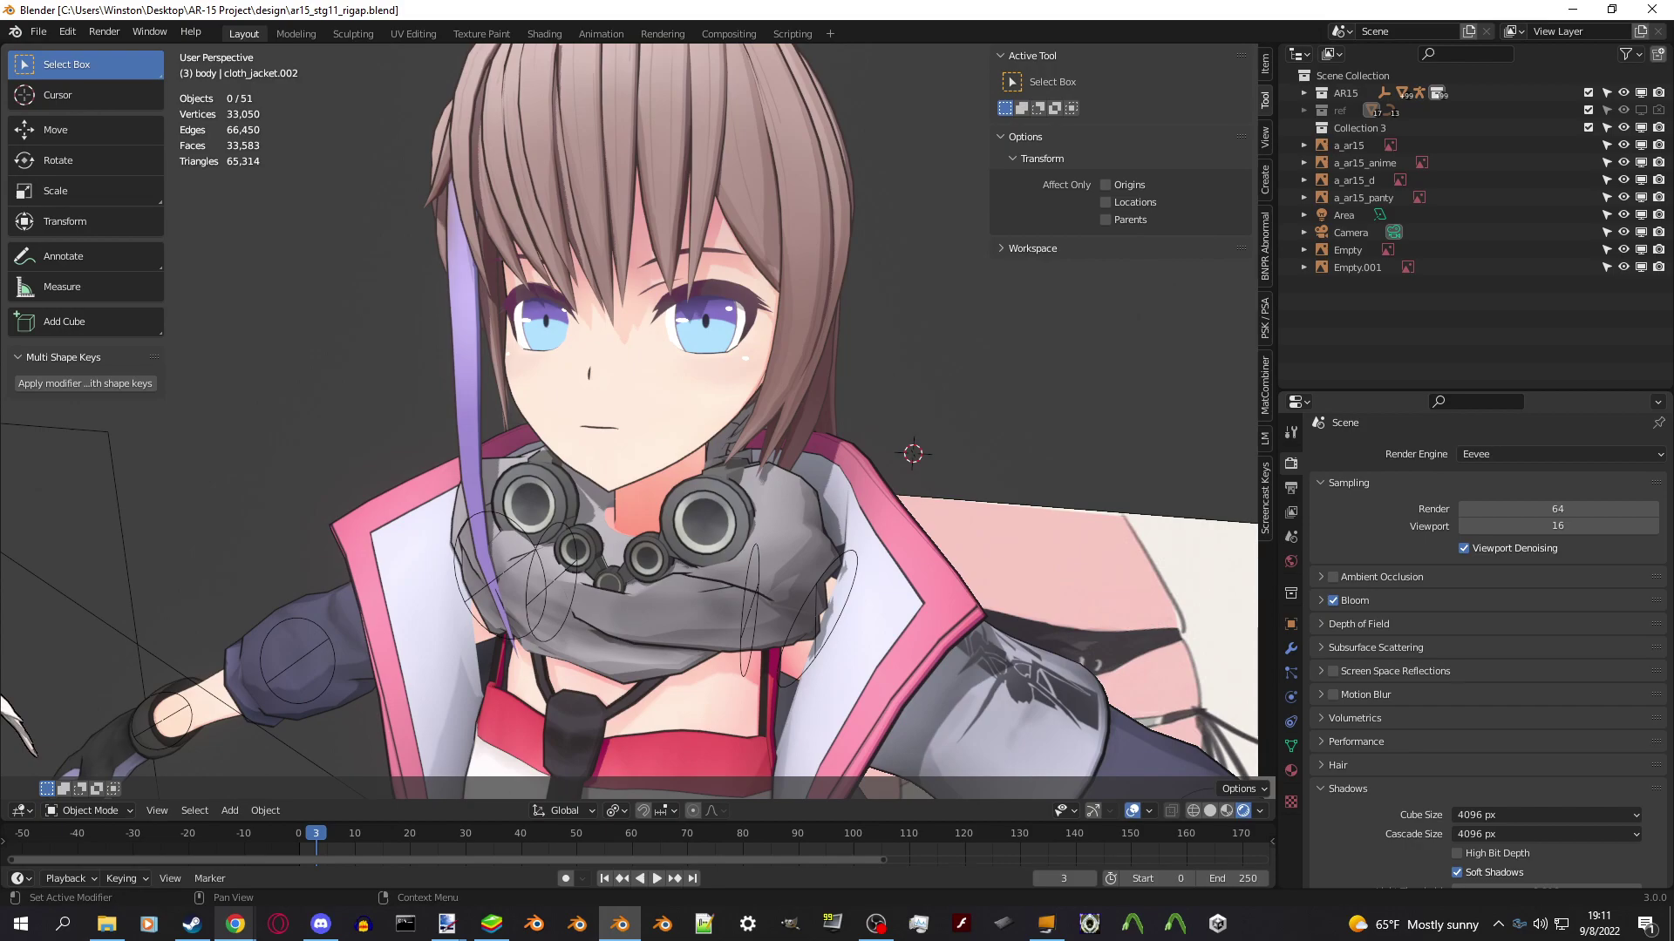
{"action": "left_click", "coordinate": [1356, 601]}
Compare the face head-on with bloom off and on, leave bloom enabled, and reach Color Management.
{"action": "left_click", "coordinate": [1333, 600]}
{"action": "middle_click_drag", "start_coordinate": [784, 436], "coordinate": [907, 423]}
{"action": "left_click", "coordinate": [1333, 601]}
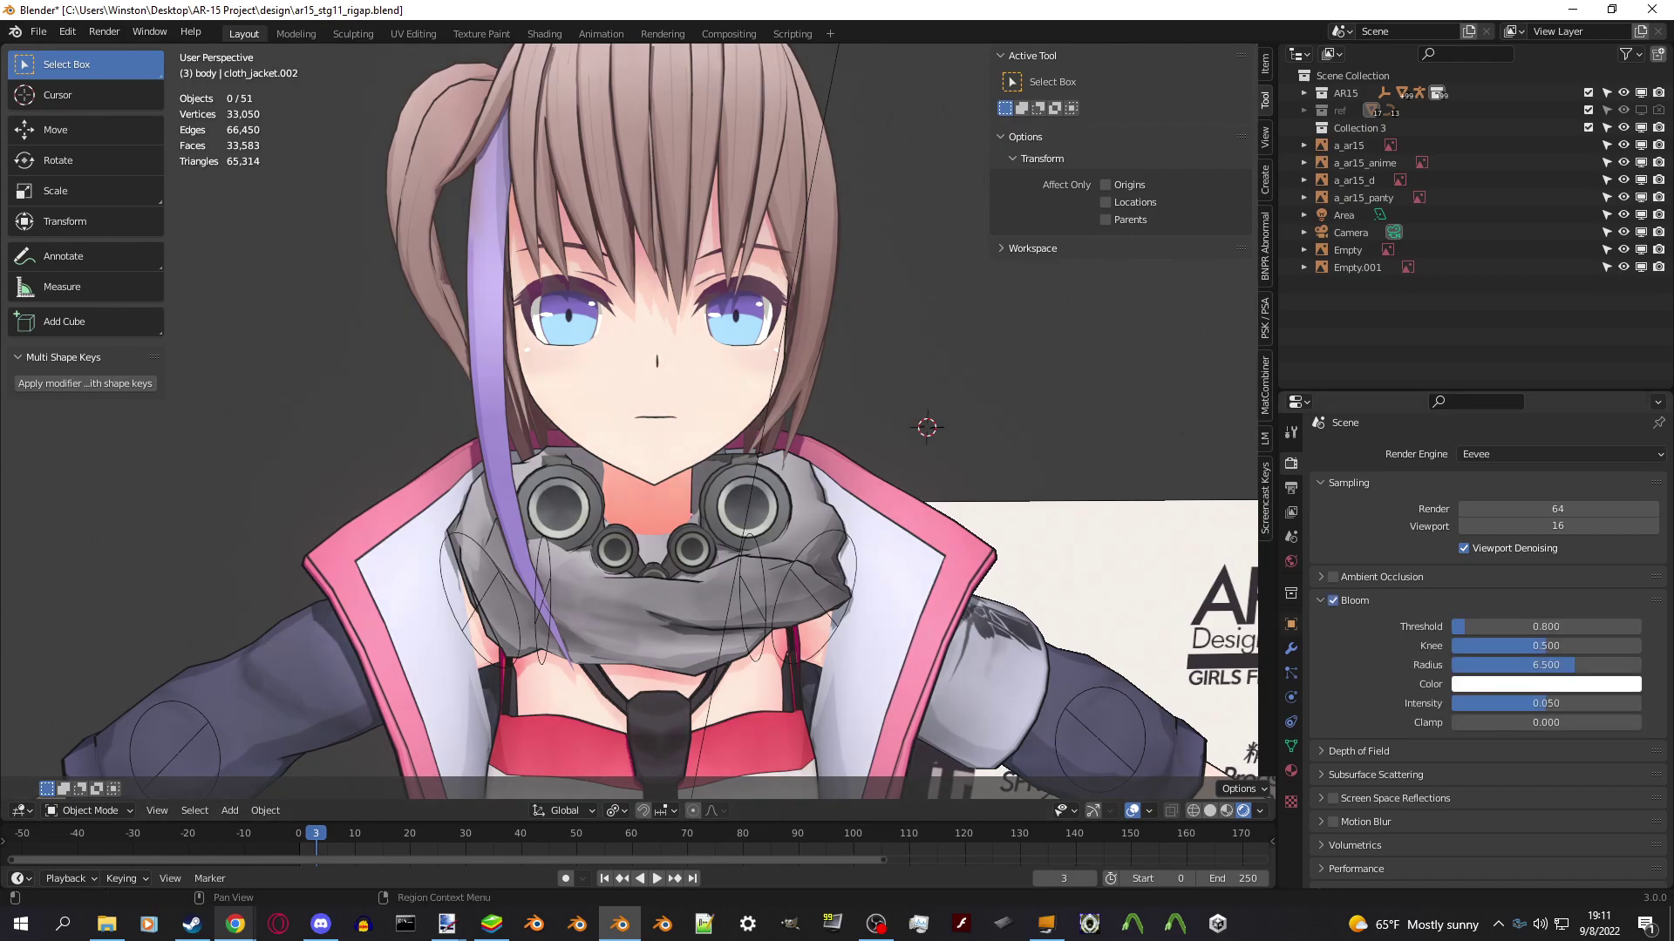
{"action": "left_click", "coordinate": [1333, 600]}
{"action": "left_click", "coordinate": [1333, 601]}
{"action": "left_click", "coordinate": [1333, 601]}
{"action": "left_click", "coordinate": [1333, 600]}
{"action": "left_click", "coordinate": [1332, 601]}
{"action": "left_click", "coordinate": [1333, 601]}
{"action": "scroll", "coordinate": [1488, 651], "scroll_direction": "down", "scroll_amount": 10}
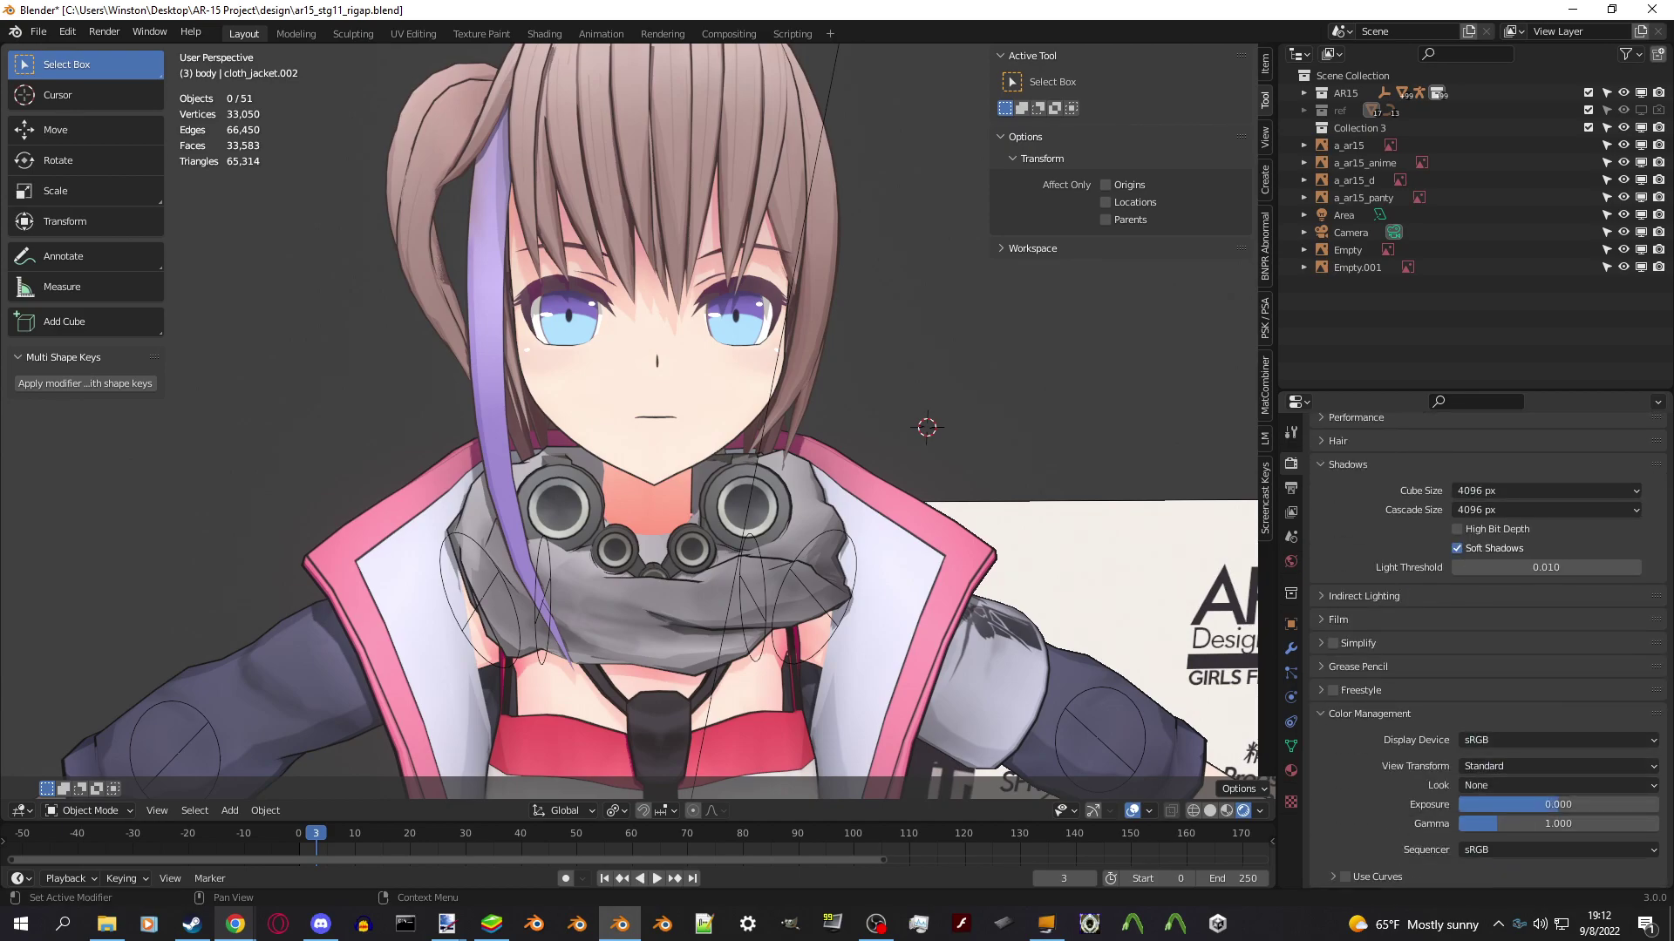
{"action": "left_click", "coordinate": [1534, 766]}
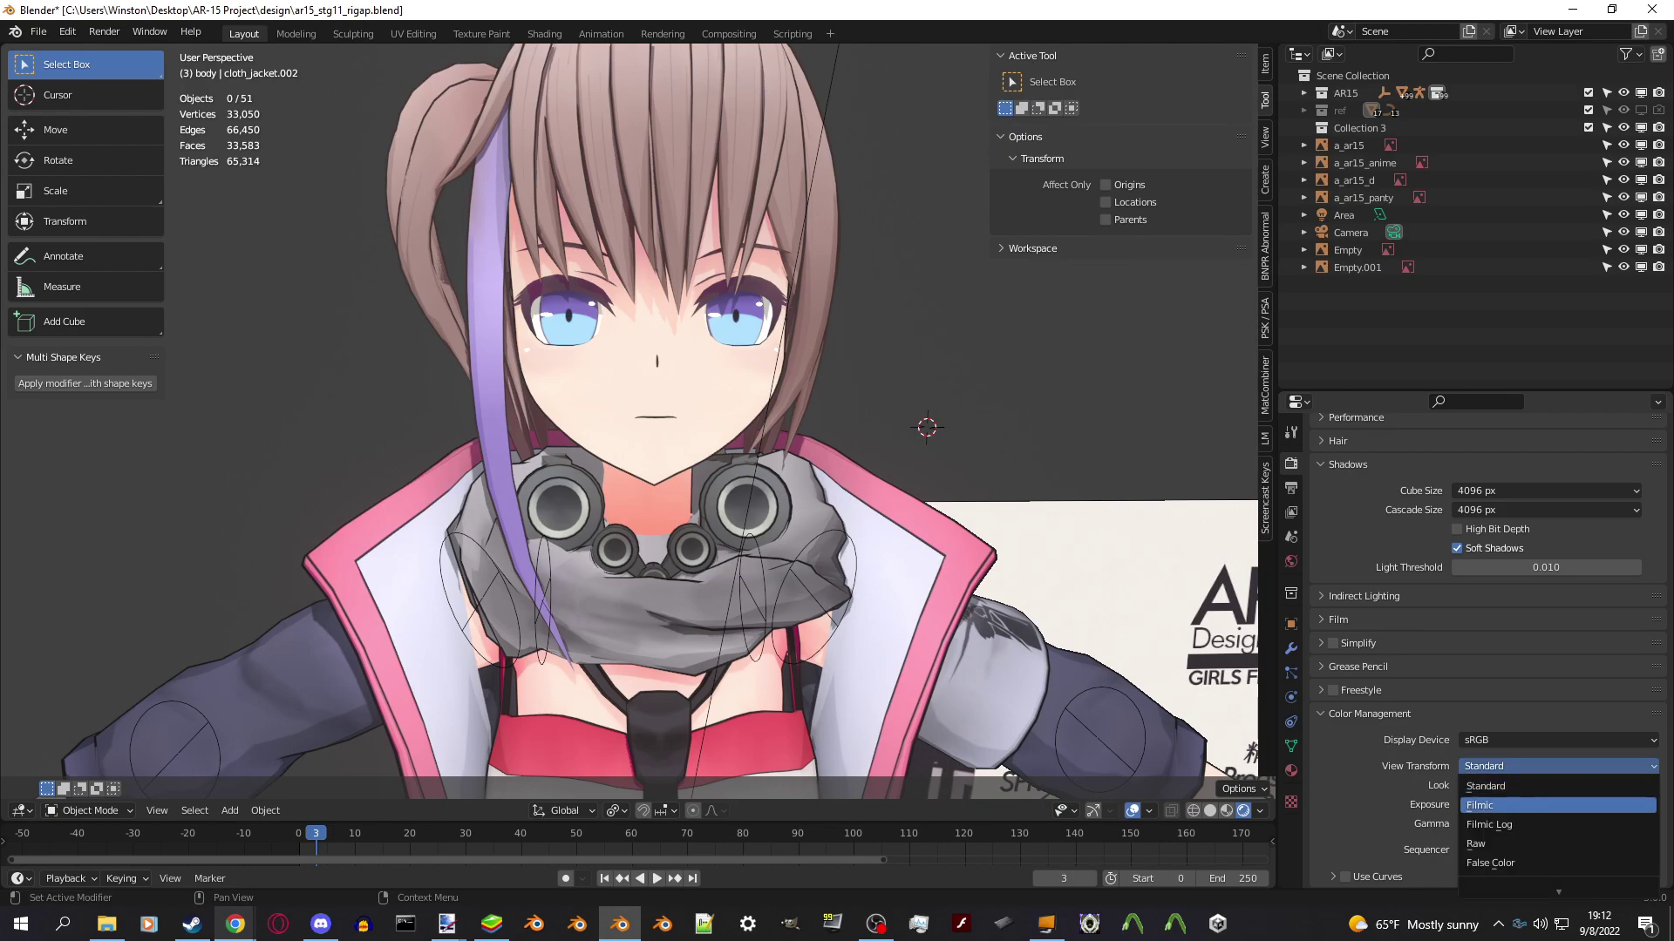
{"action": "left_click", "coordinate": [1516, 806]}
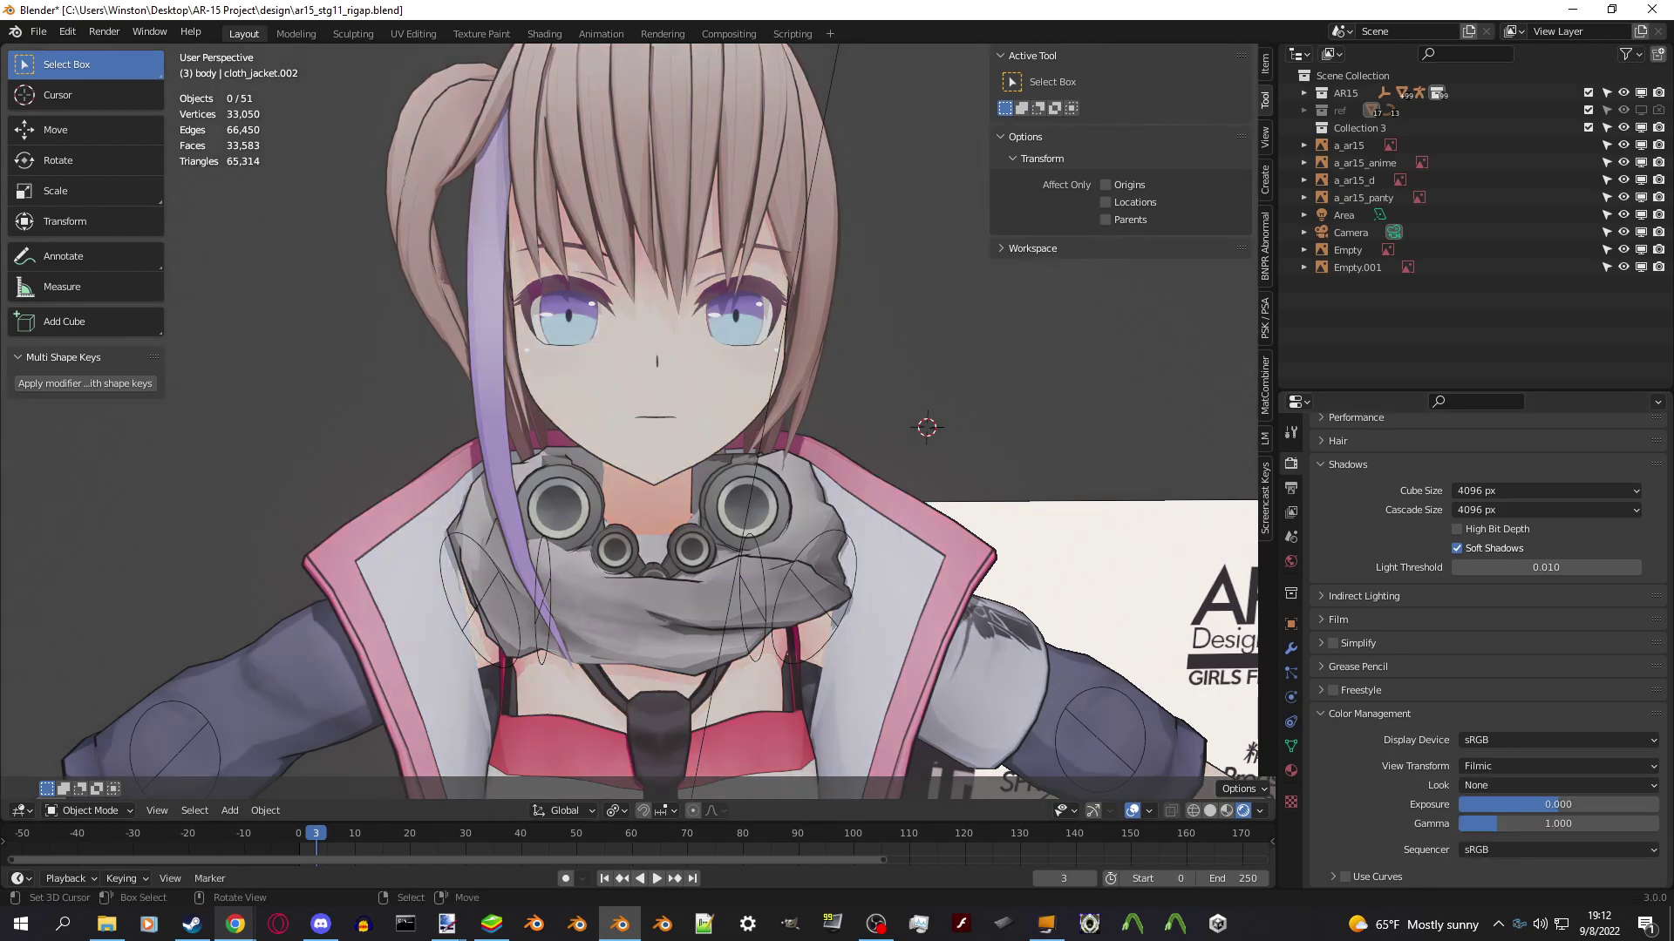
{"action": "scroll", "coordinate": [627, 419], "scroll_direction": "down", "scroll_amount": 3}
{"action": "middle_click_drag", "start_coordinate": [627, 419], "coordinate": [523, 422]}
{"action": "left_click", "coordinate": [1552, 765]}
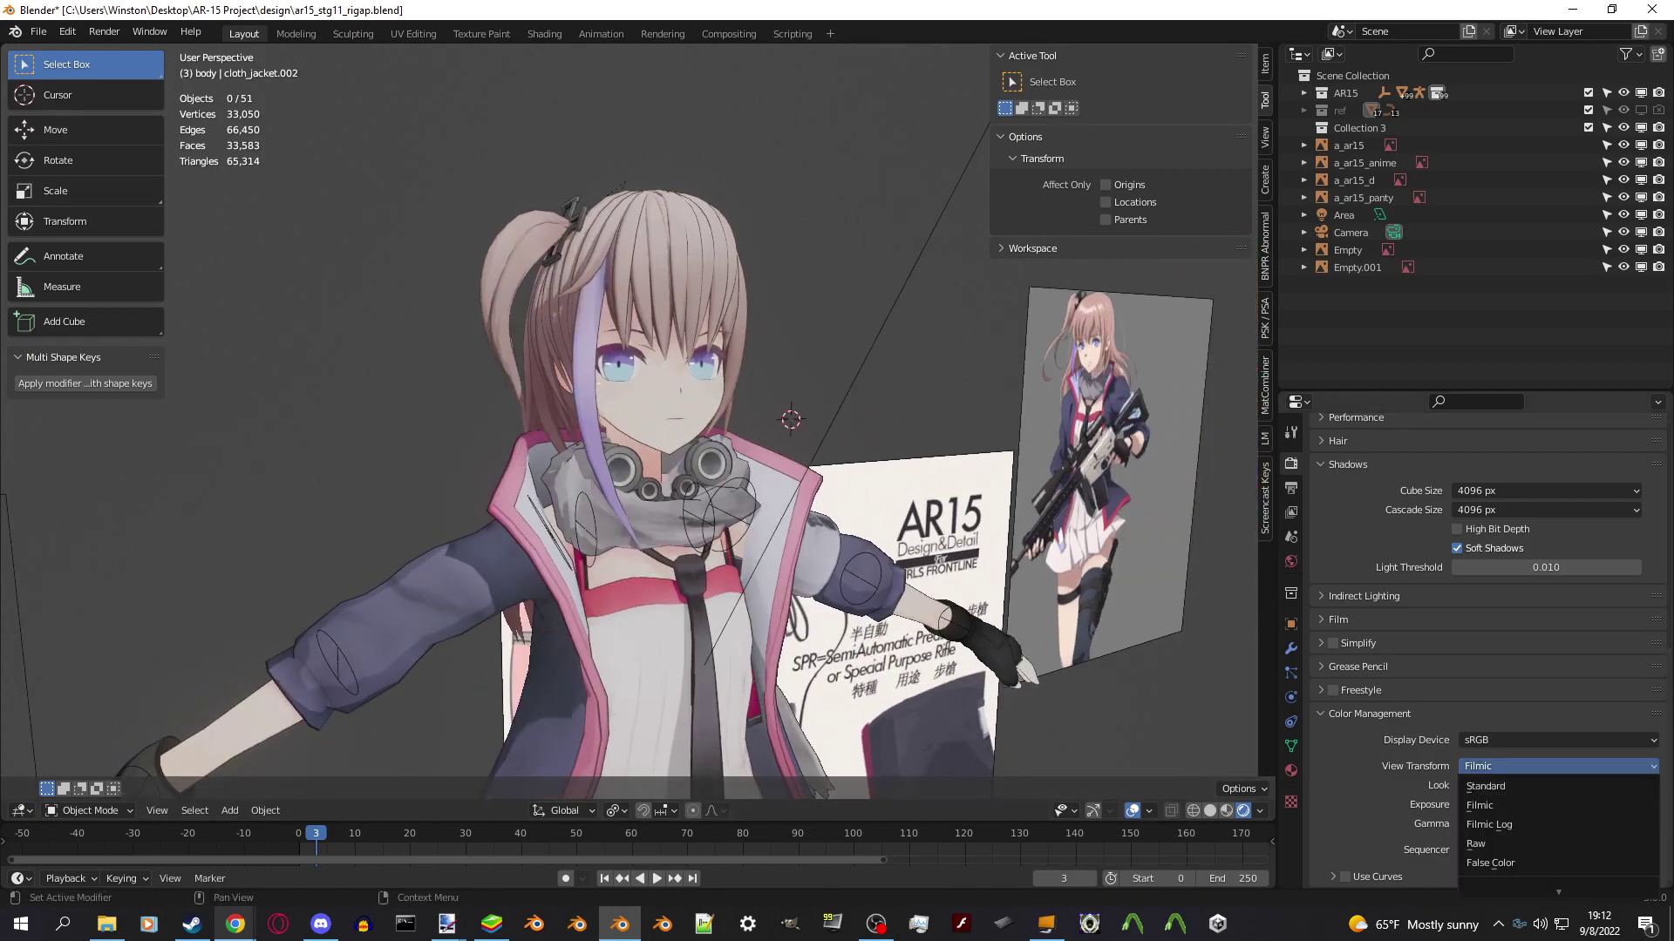
{"action": "left_click", "coordinate": [1485, 786]}
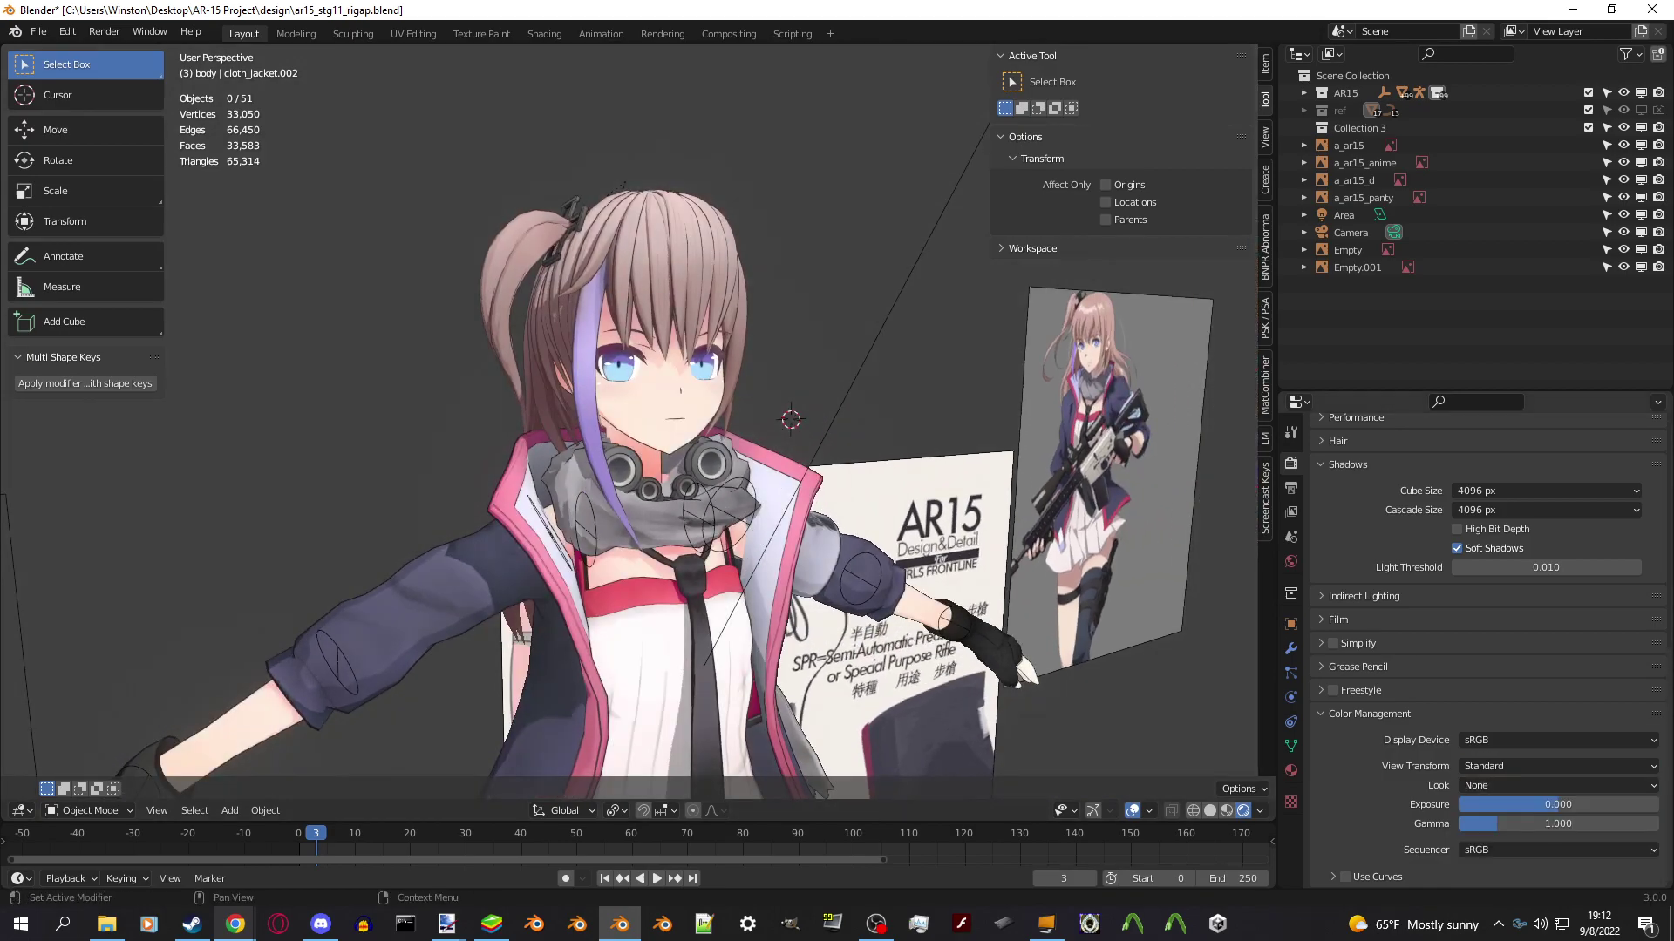
{"action": "scroll", "coordinate": [628, 419], "scroll_direction": "up", "scroll_amount": 4}
{"action": "scroll", "coordinate": [1482, 645], "scroll_direction": "up", "scroll_amount": 15}
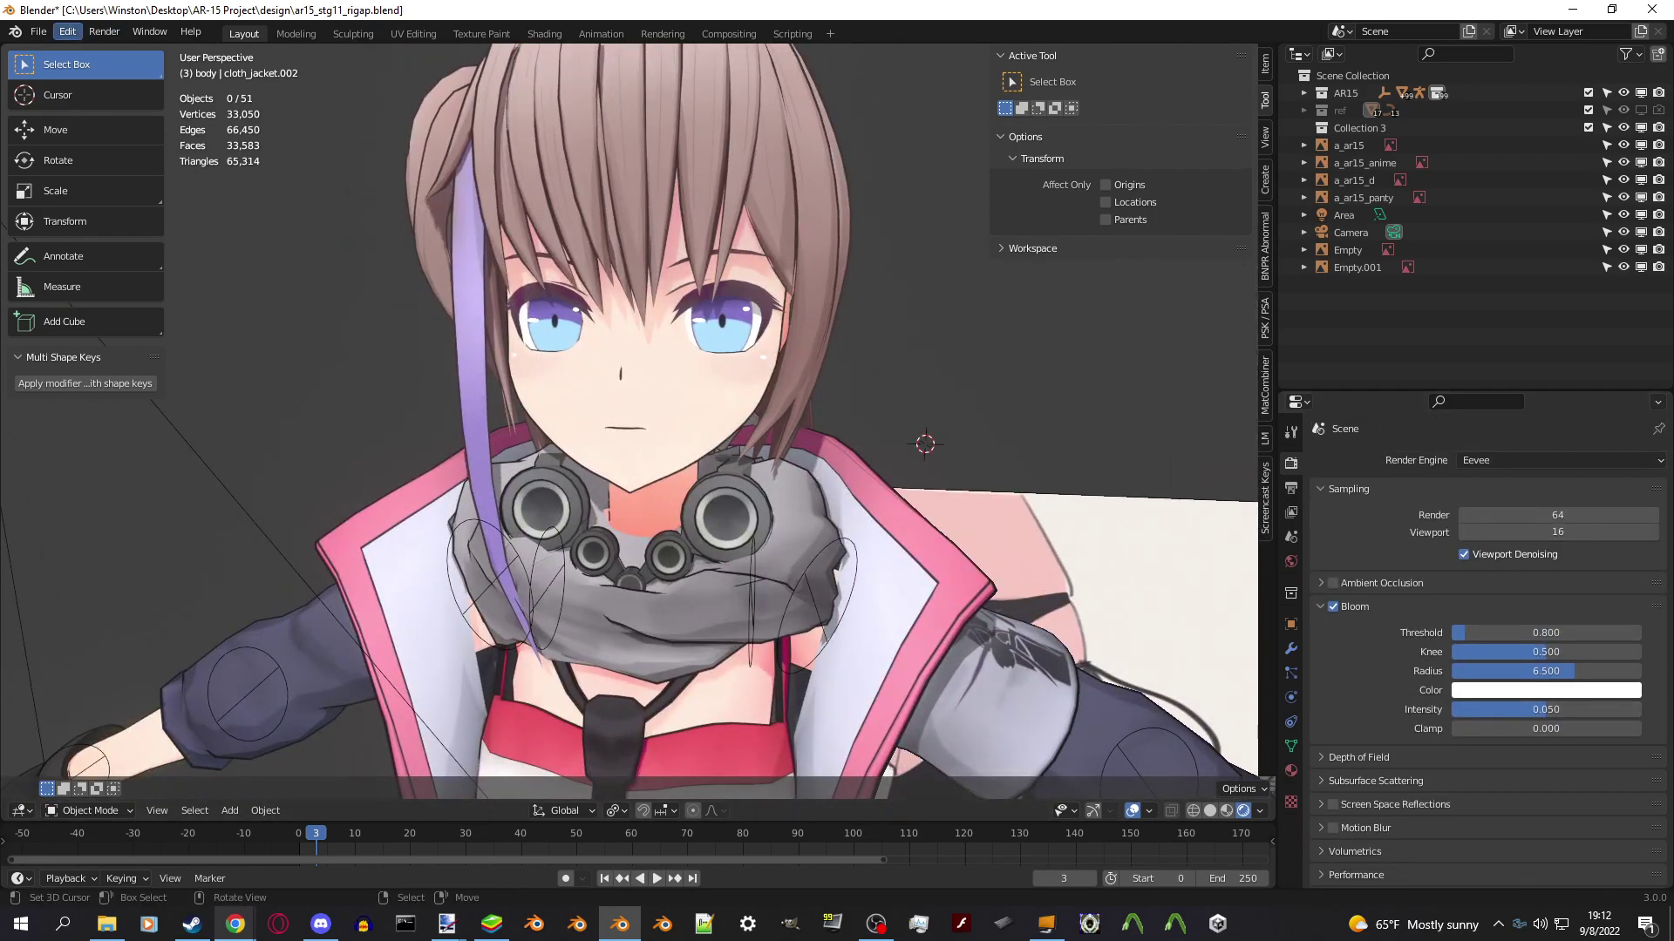
Check the Add-ons list in Preferences, briefly enter Edit Mode on the head, then deselect all.
{"action": "left_click", "coordinate": [67, 32]}
{"action": "left_click", "coordinate": [96, 281]}
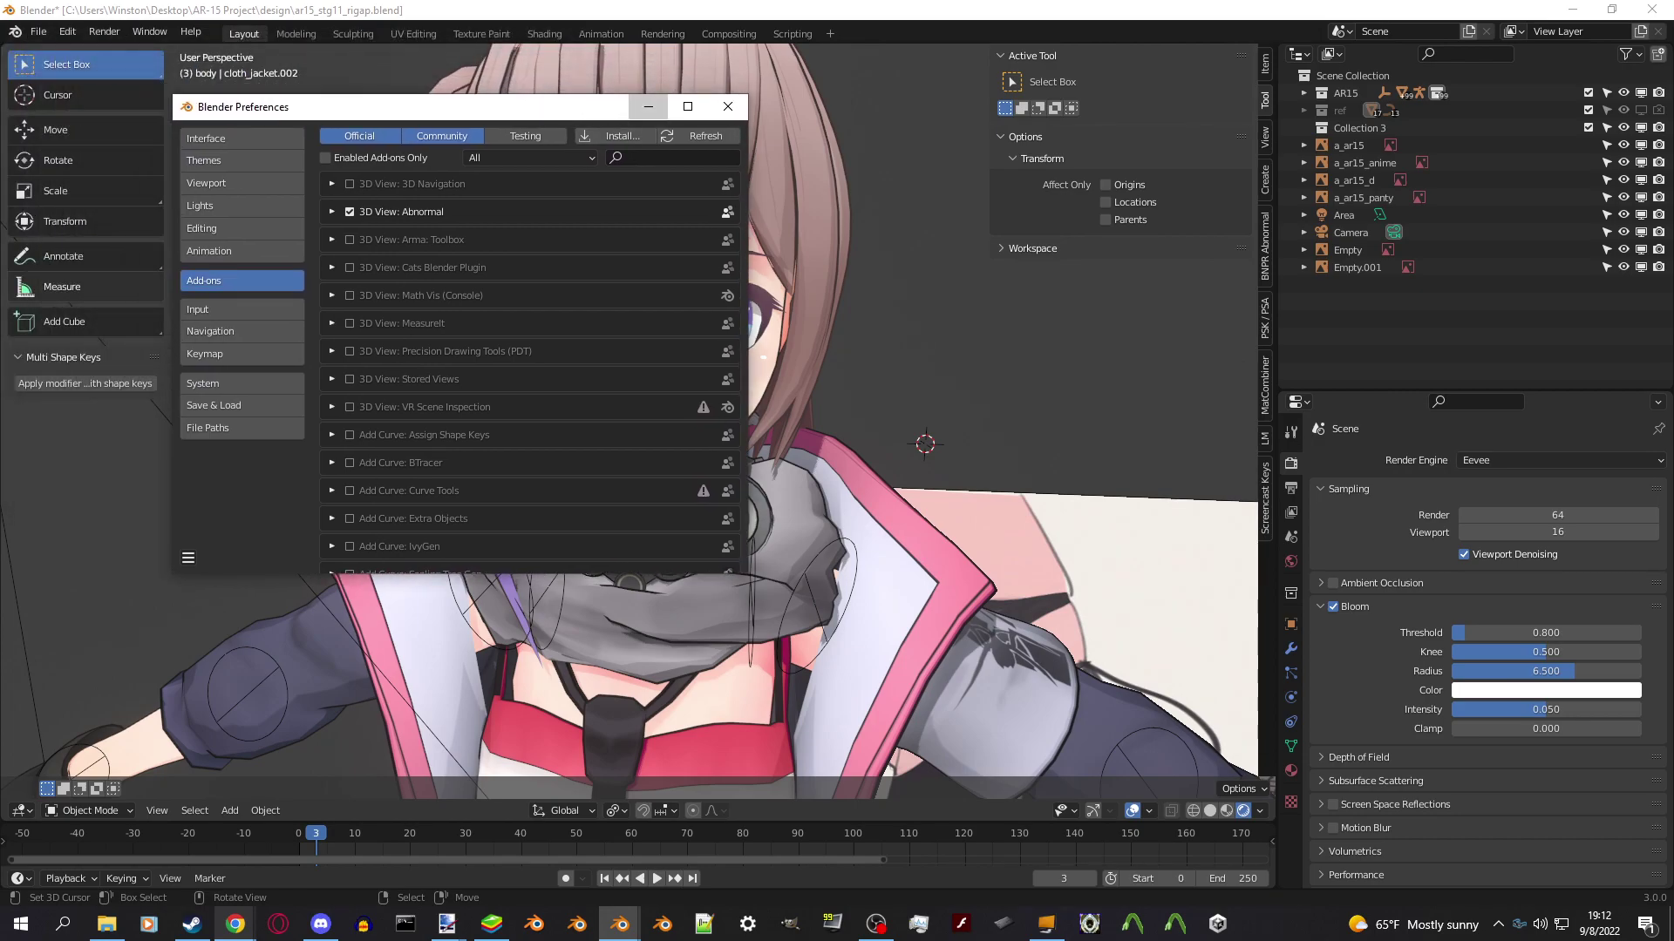
{"action": "left_click", "coordinate": [623, 383]}
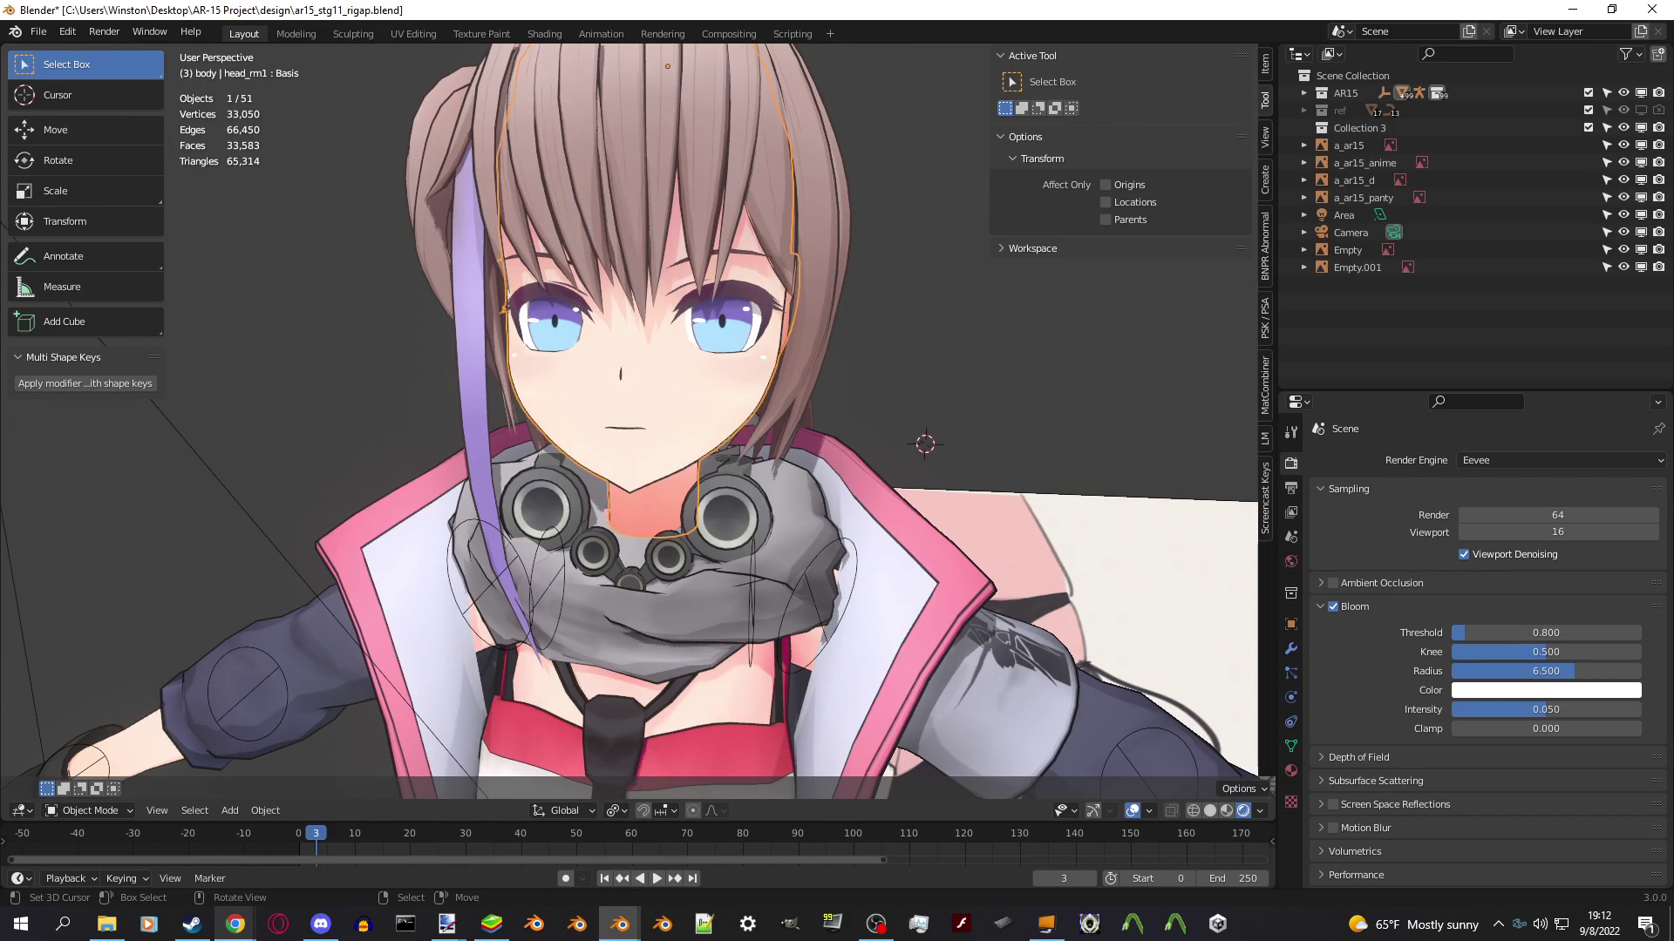
{"action": "key", "text": "Tab"}
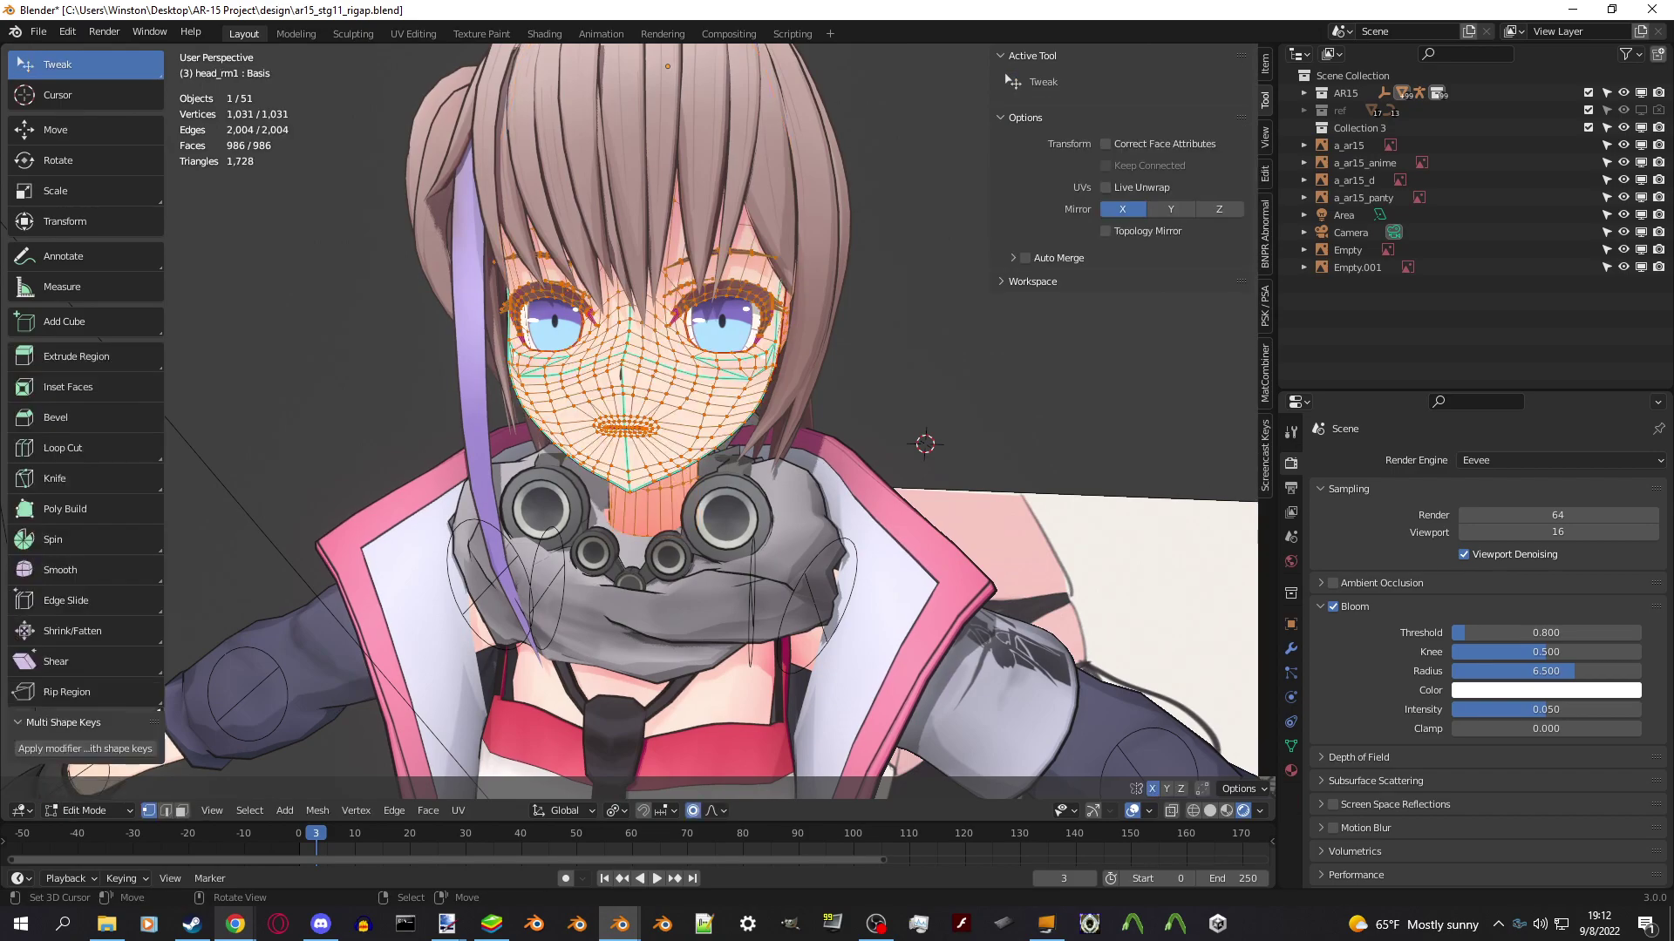
{"action": "key", "text": "Tab"}
{"action": "key", "text": "alt+a"}
Move the Area light to a new spot near the character, then go to File > Open Recent.
{"action": "scroll", "coordinate": [628, 419], "scroll_direction": "down", "scroll_amount": 5}
{"action": "left_click", "coordinate": [1343, 214]}
{"action": "scroll", "coordinate": [628, 418], "scroll_direction": "up", "scroll_amount": 5}
{"action": "key", "text": "g"}
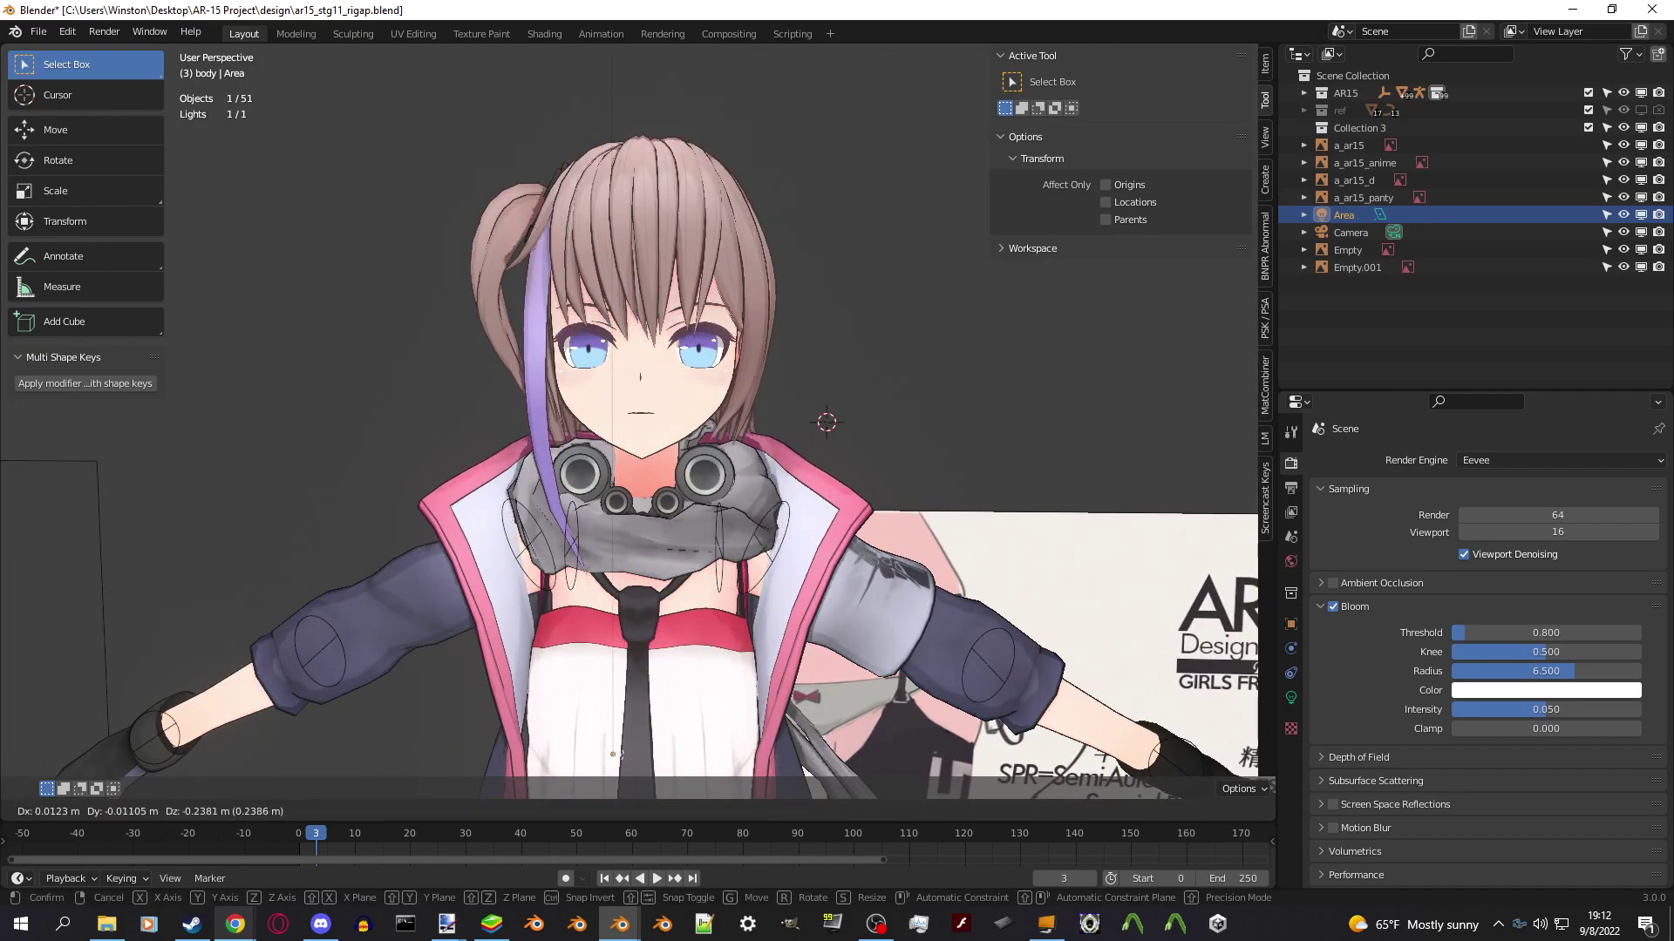
{"action": "key", "text": "Return"}
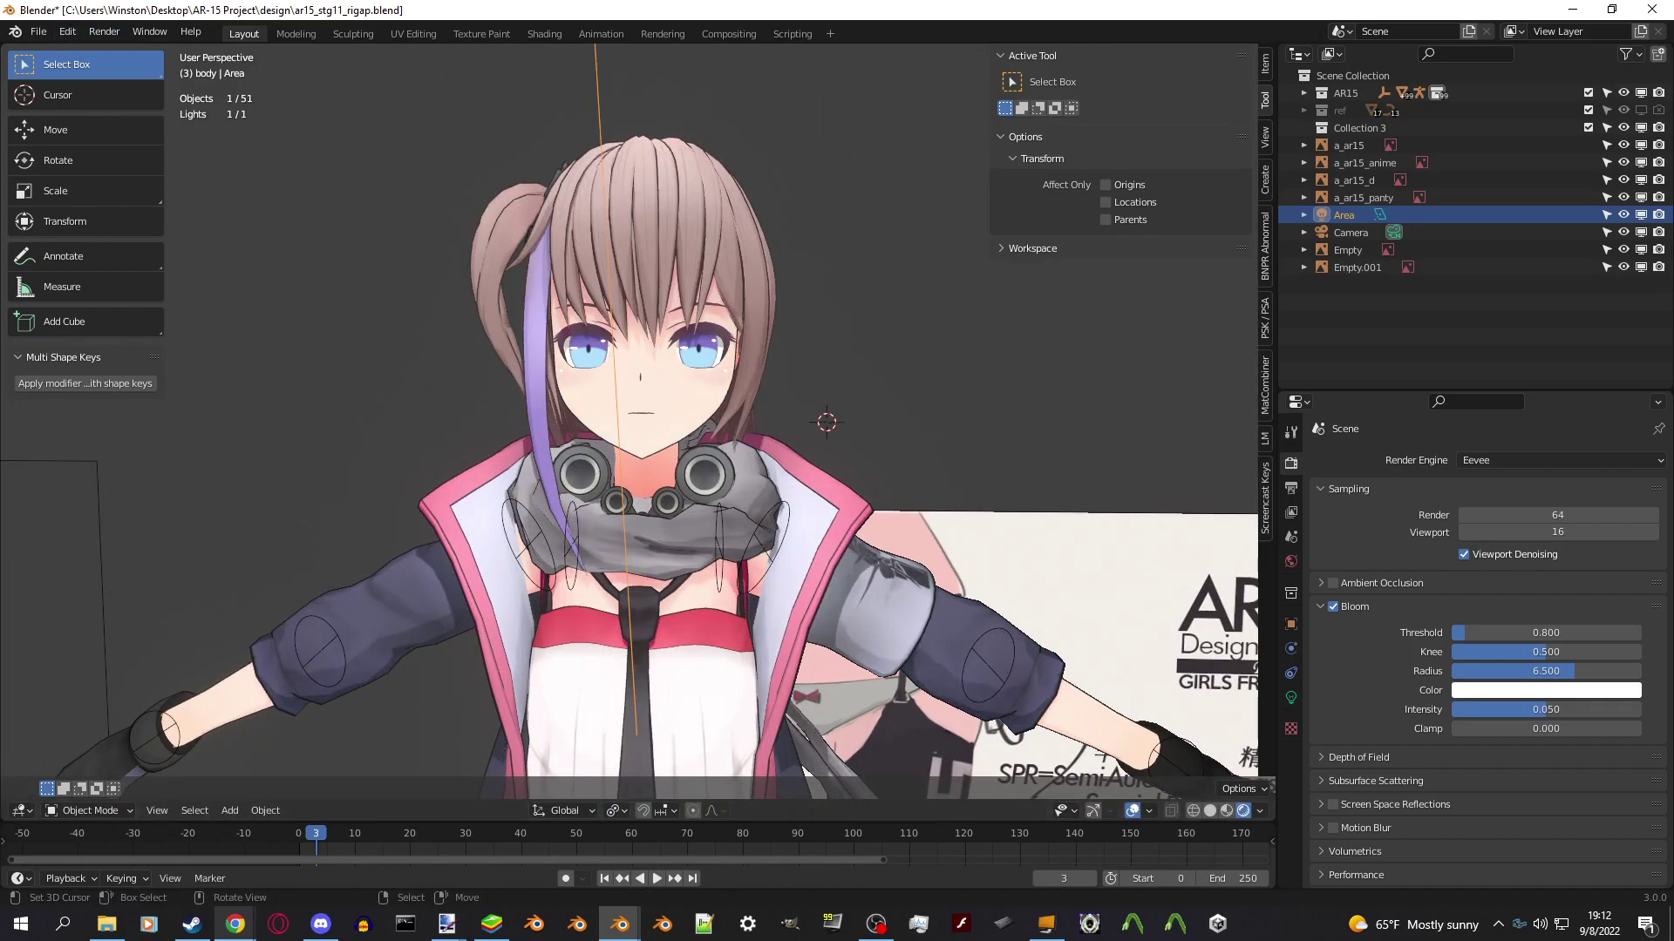
{"action": "left_click", "coordinate": [38, 32]}
Discard changes to load supershorty_stg15_rmv3.blend and give its Sun a first trackball rotation.
{"action": "left_click", "coordinate": [37, 311]}
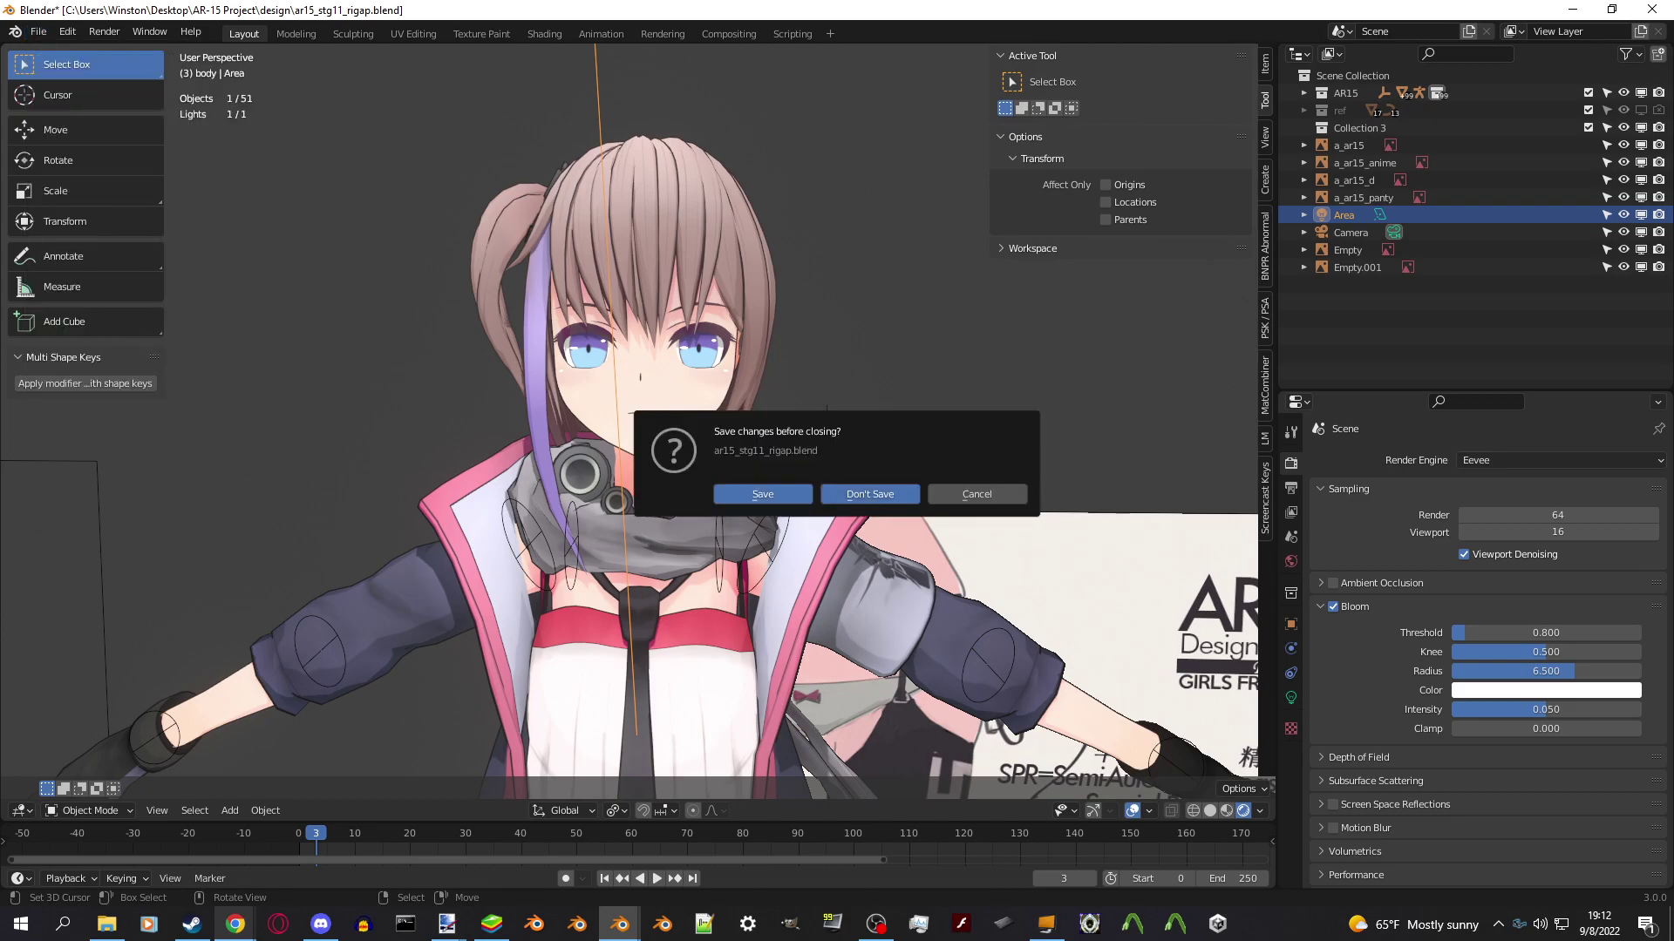
{"action": "key", "text": "d"}
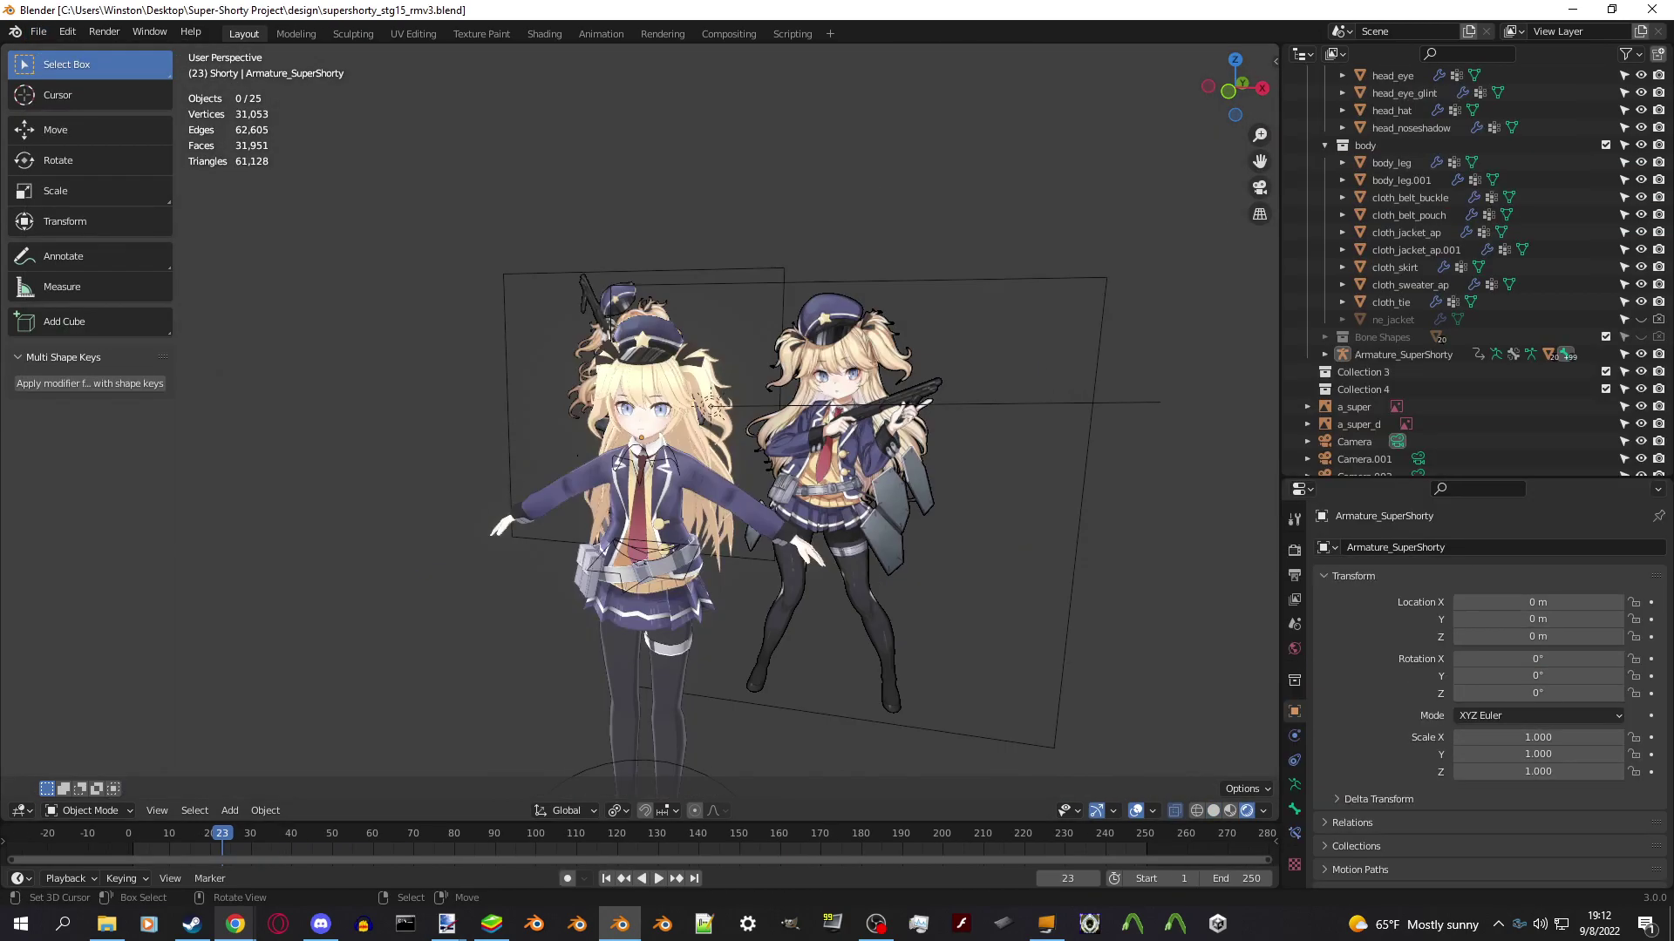
{"action": "left_click", "coordinate": [710, 405]}
{"action": "key", "text": "g"}
{"action": "key", "text": "Return"}
{"action": "scroll", "coordinate": [640, 419], "scroll_direction": "up", "scroll_amount": 4}
{"action": "key", "text": "r"}
{"action": "key", "text": "r"}
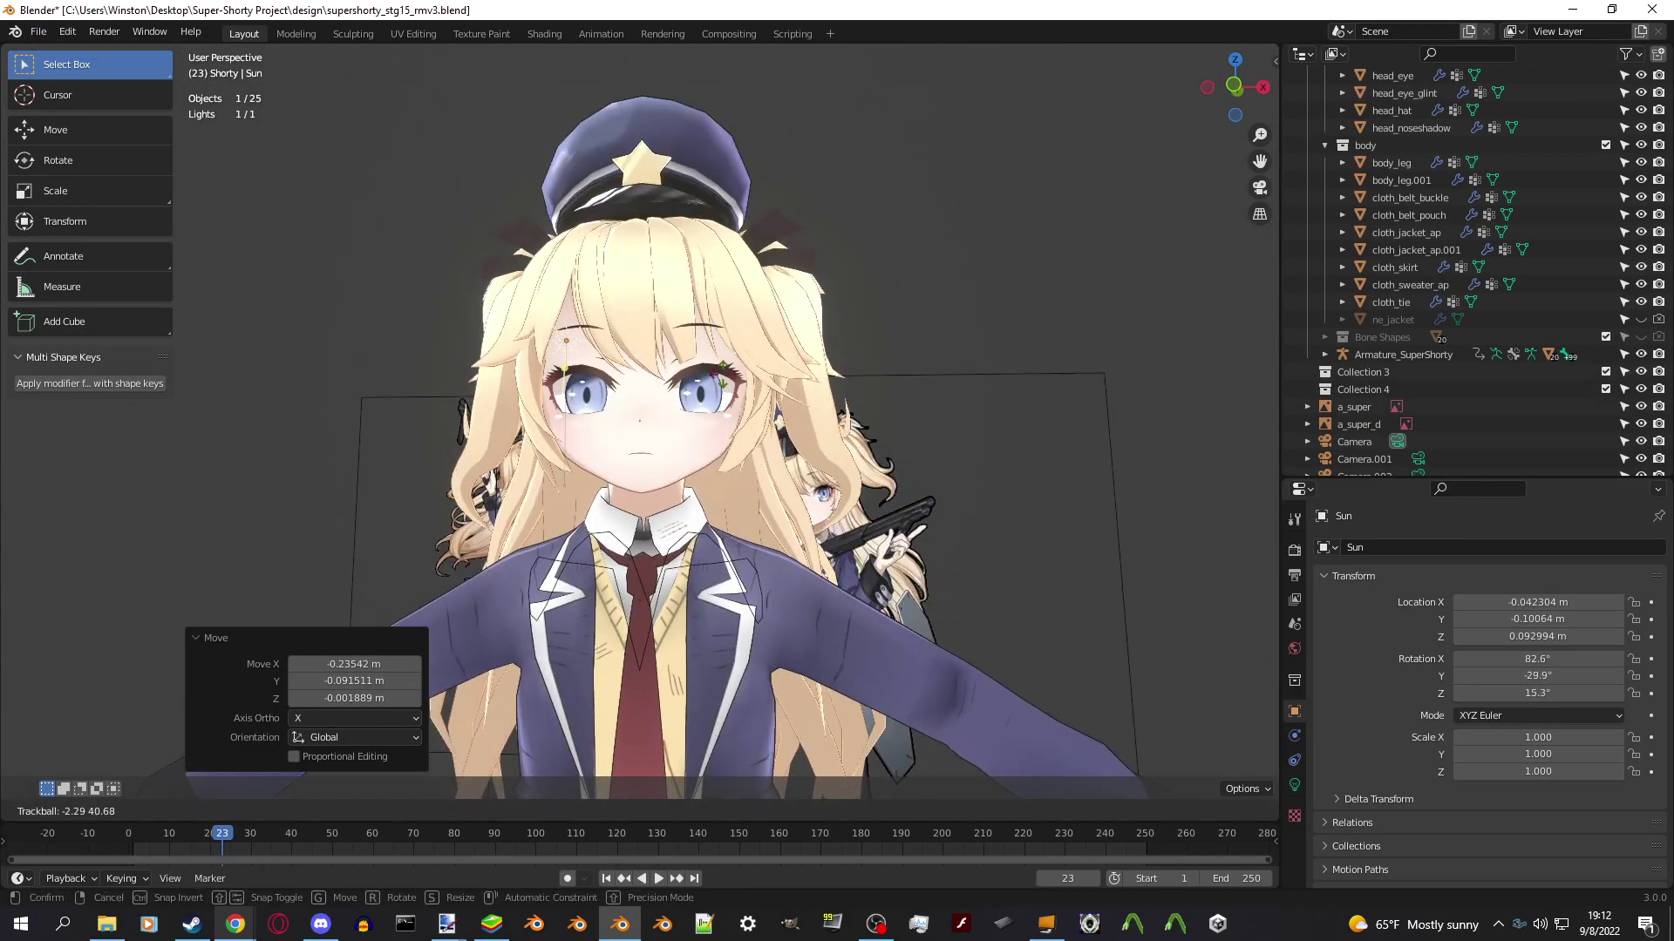
{"action": "left_click", "coordinate": [719, 381]}
Rotate the Sun twice more while checking the shading on the head_ap face.
{"action": "scroll", "coordinate": [758, 366], "scroll_direction": "up", "scroll_amount": 5}
{"action": "key", "text": "r"}
{"action": "key", "text": "r"}
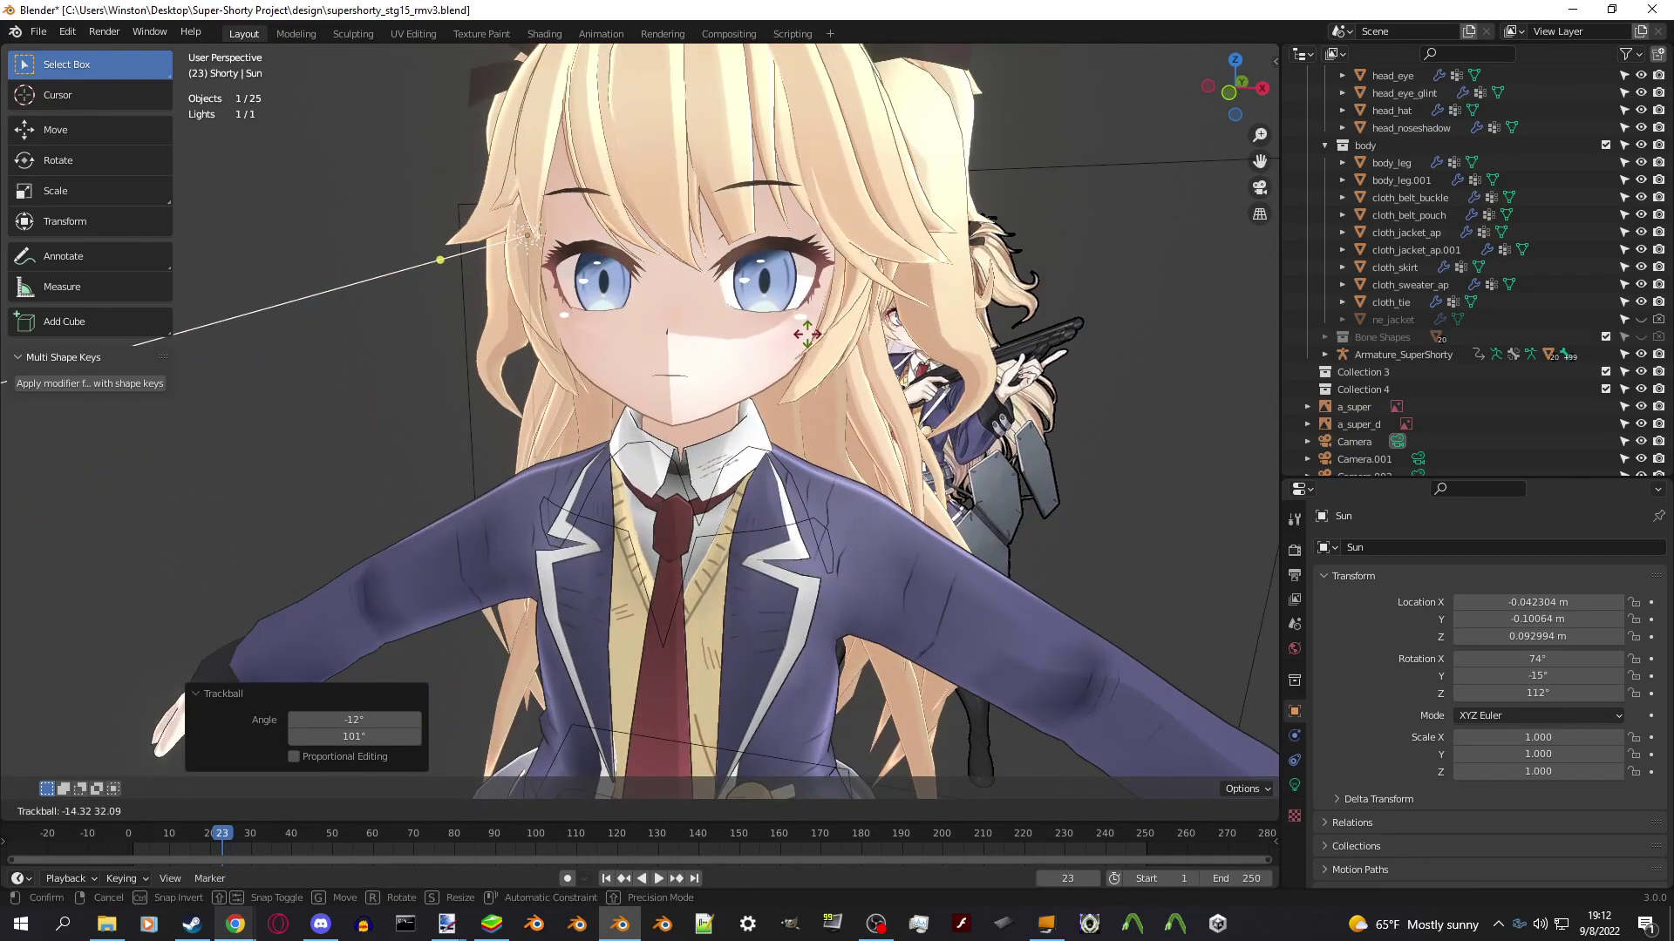
{"action": "left_click", "coordinate": [747, 331]}
{"action": "left_click", "coordinate": [704, 386]}
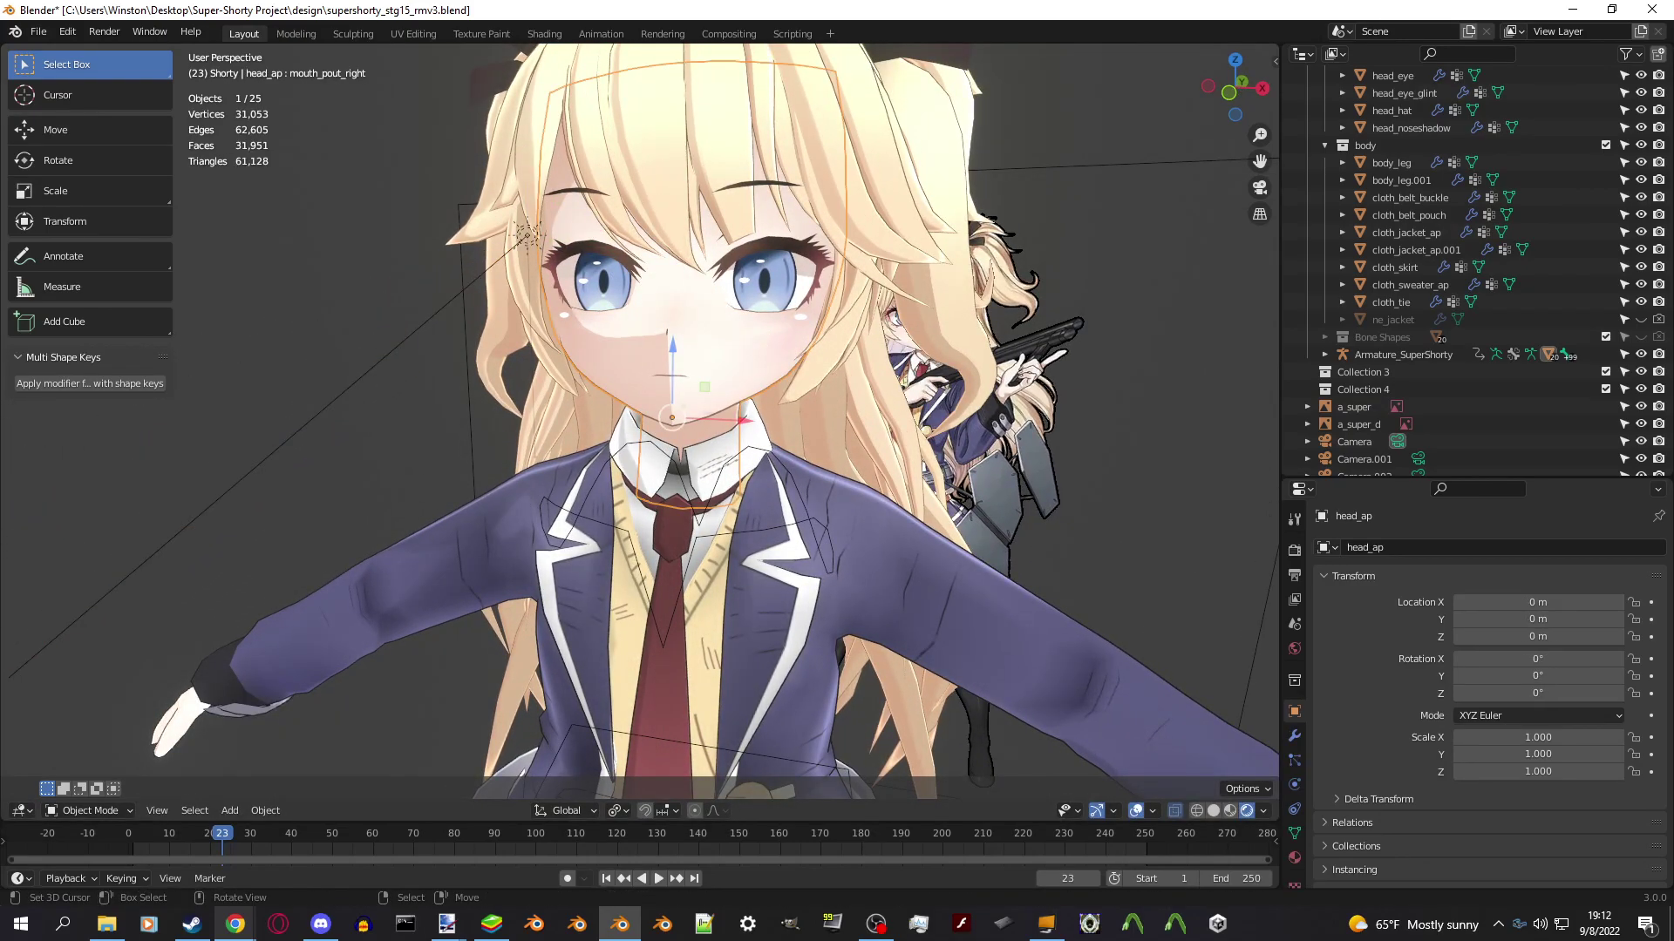
{"action": "middle_click_drag", "start_coordinate": [680, 383], "coordinate": [619, 298]}
{"action": "left_click", "coordinate": [629, 279]}
{"action": "key", "text": "r"}
{"action": "key", "text": "r"}
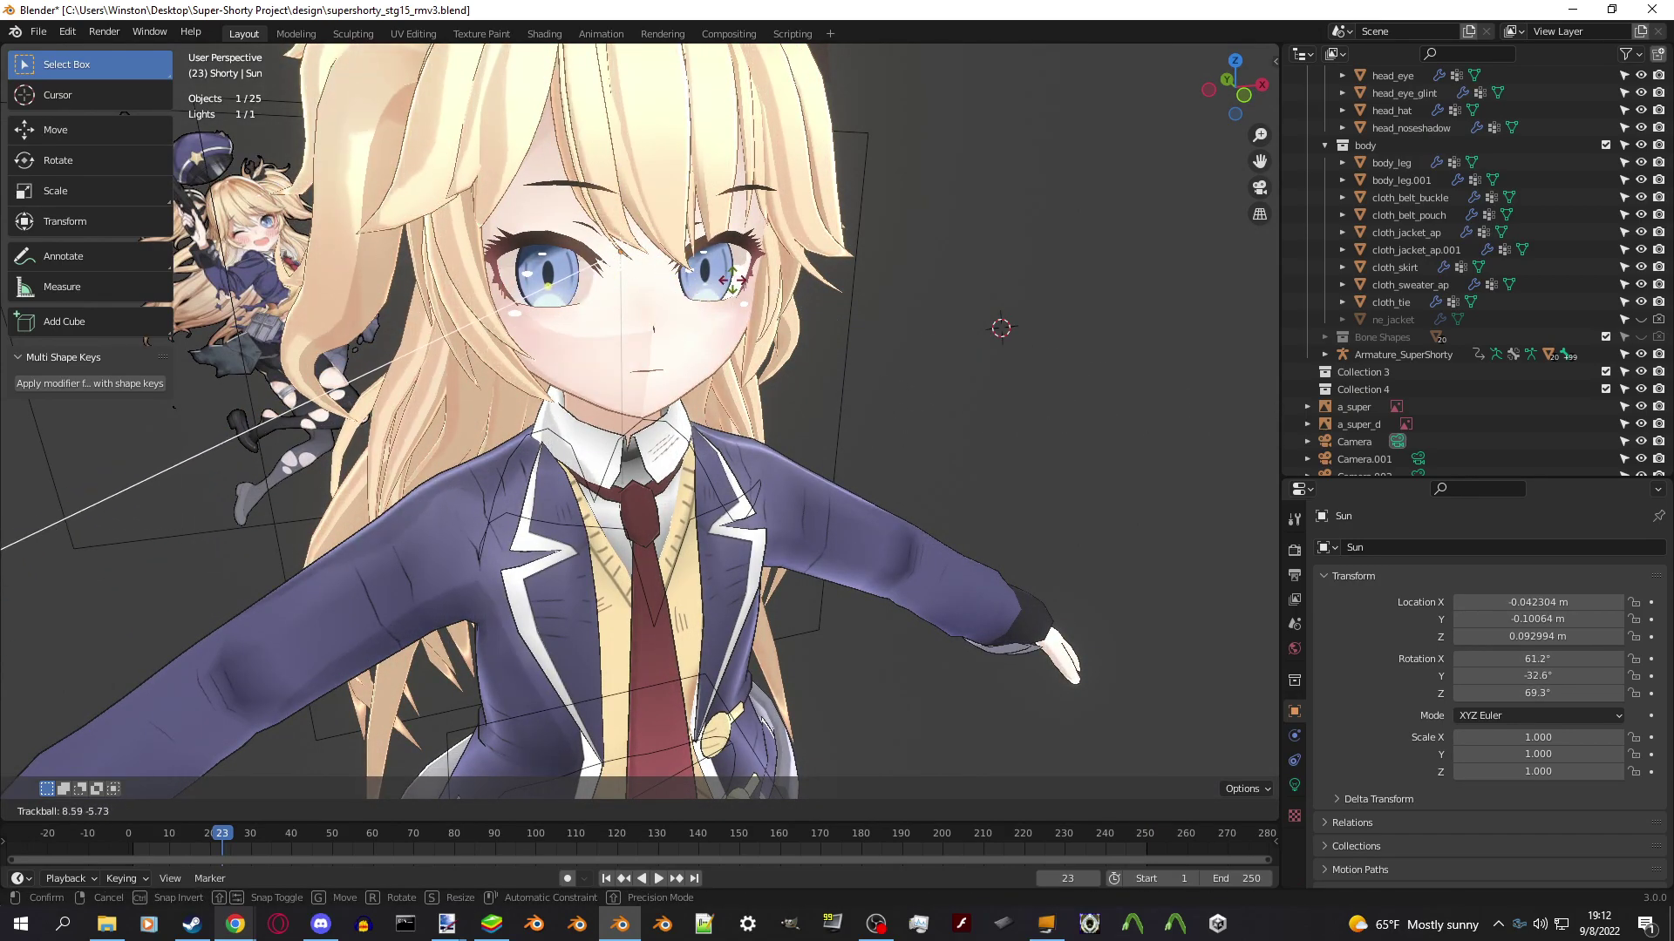
{"action": "left_click", "coordinate": [735, 279]}
On head_ap, select all in Edit Mode and adjust its normal vectors and sharp-edge marking.
{"action": "left_click", "coordinate": [724, 332]}
{"action": "middle_click_drag", "start_coordinate": [724, 332], "coordinate": [628, 296]}
{"action": "key", "text": "Tab"}
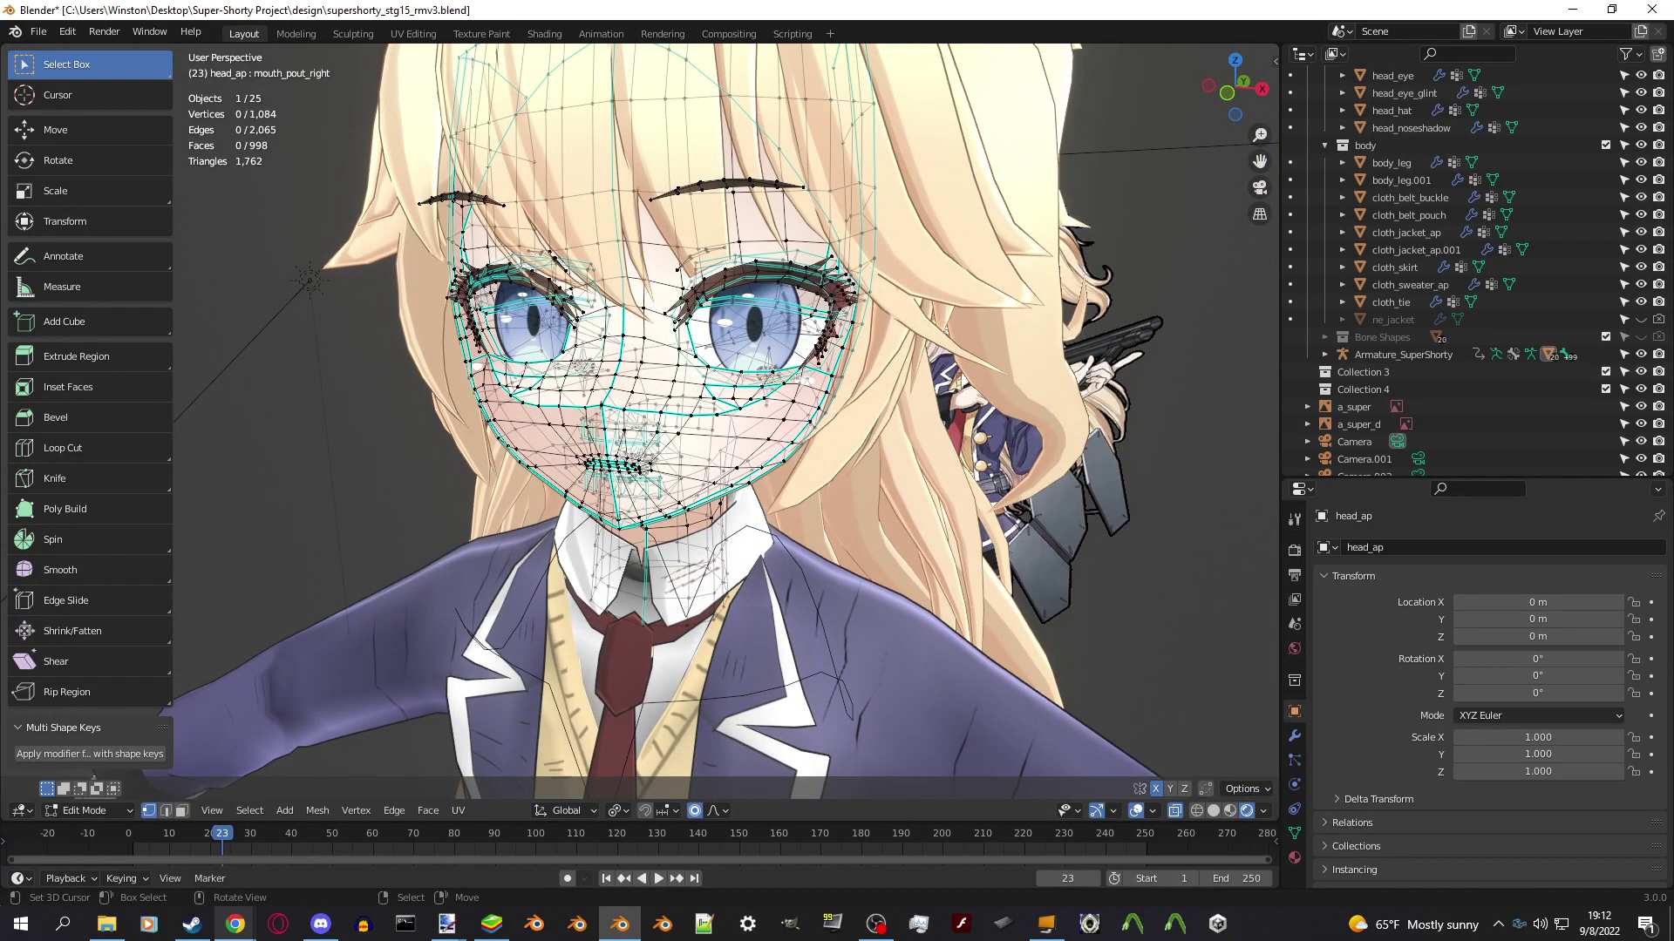
{"action": "key", "text": "a"}
{"action": "key", "text": "Return"}
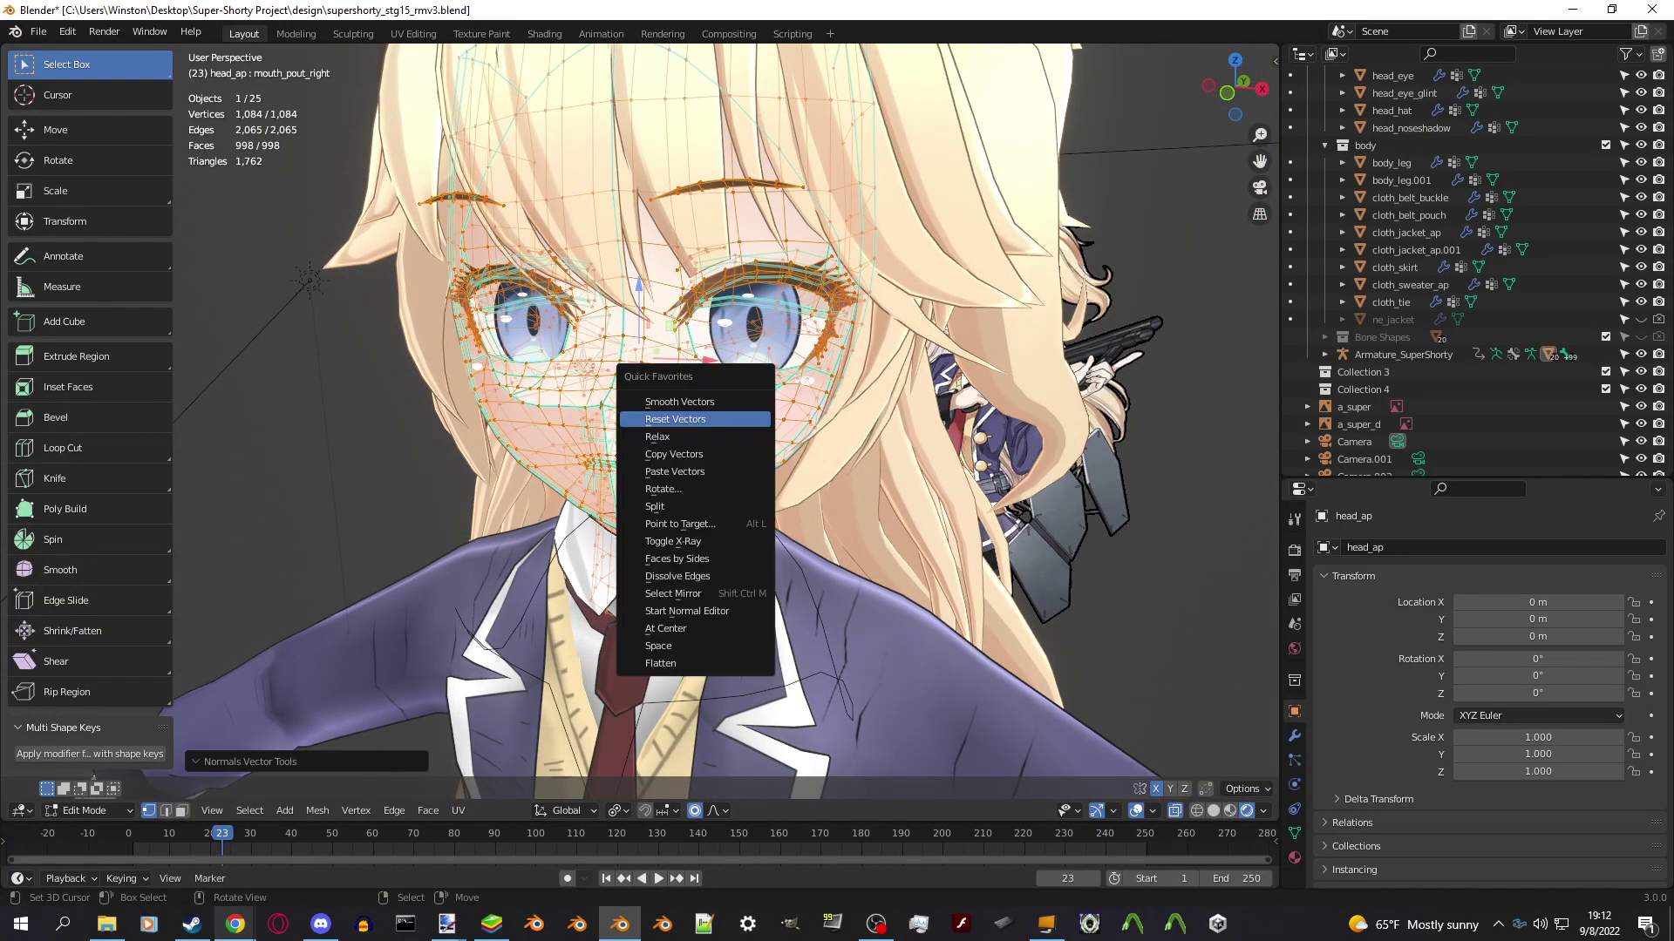
{"action": "key", "text": "ctrl+e"}
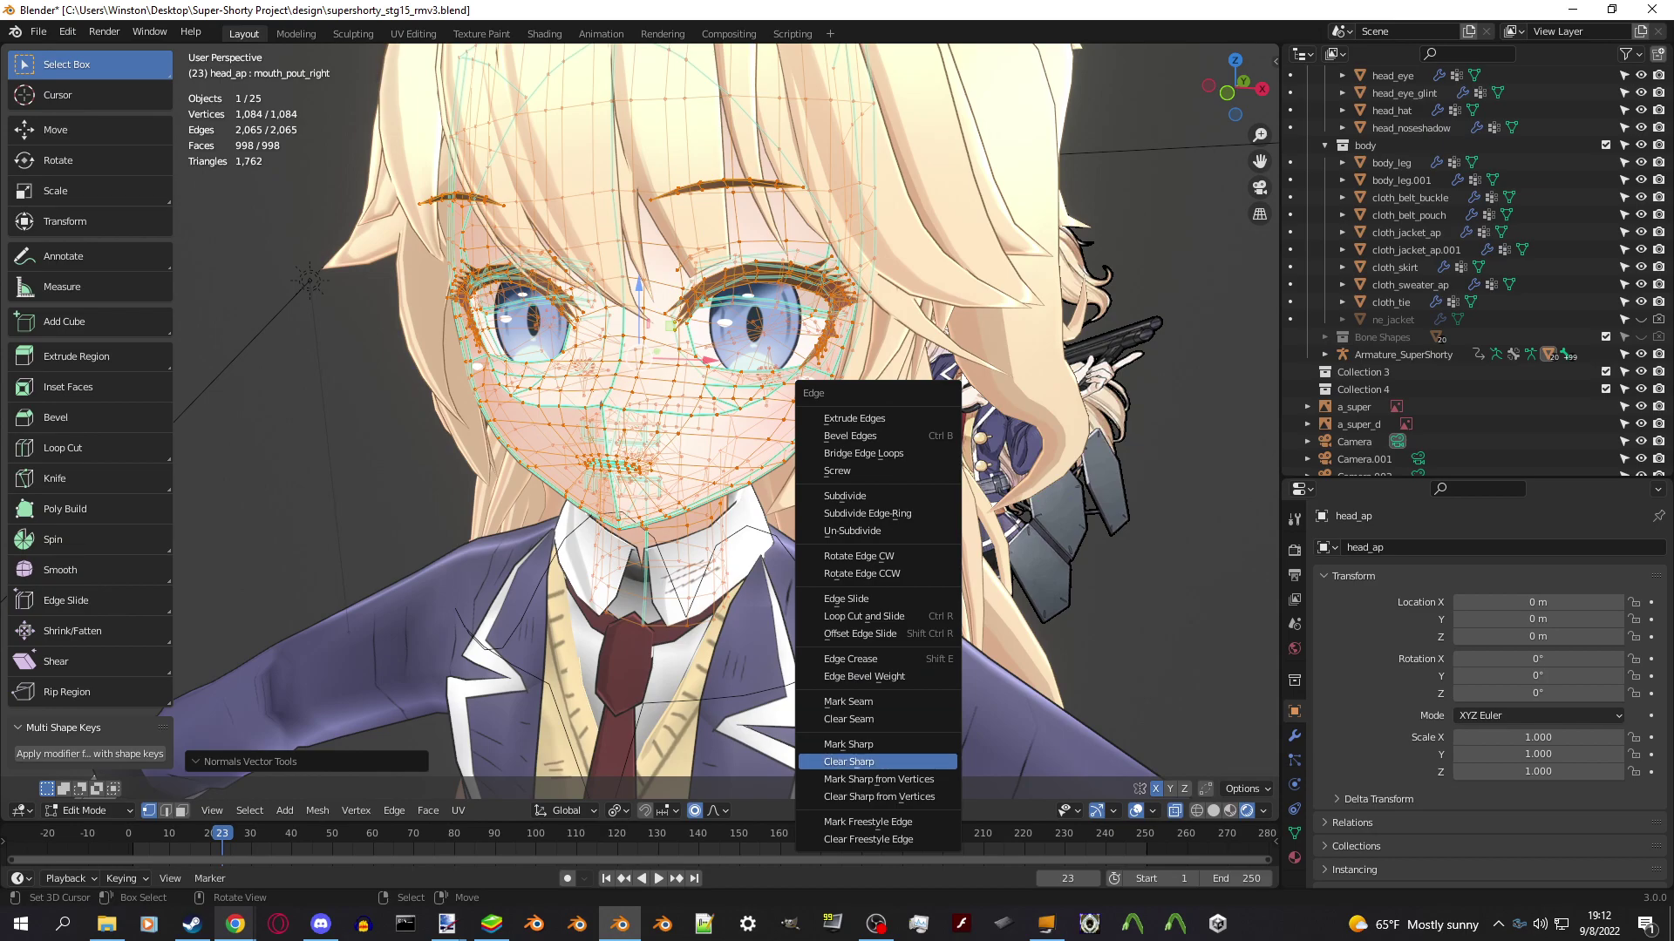
{"action": "left_click", "coordinate": [872, 767]}
{"action": "scroll", "coordinate": [871, 767], "scroll_direction": "down", "scroll_amount": 3}
{"action": "key", "text": "Tab"}
Rotate the Sun to its final angle of about 69°, -53.3°, -82.7°, then edit head_ap.
{"action": "left_click", "coordinate": [669, 350]}
{"action": "middle_click_drag", "start_coordinate": [670, 350], "coordinate": [605, 377]}
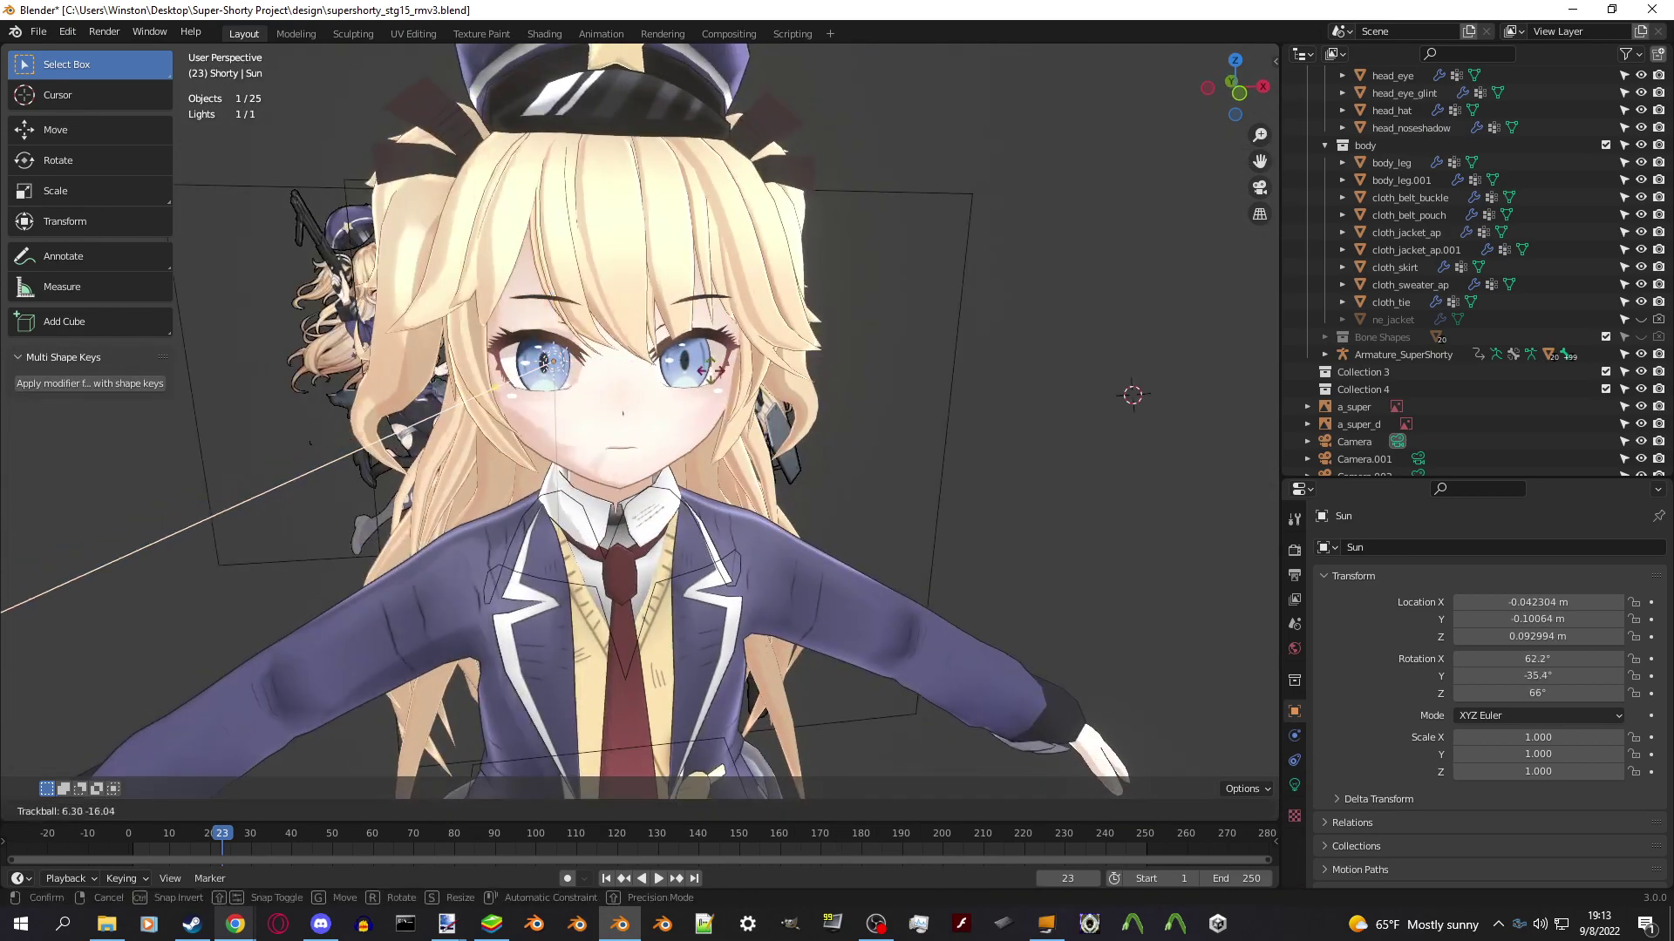
{"action": "key", "text": "r"}
{"action": "key", "text": "r"}
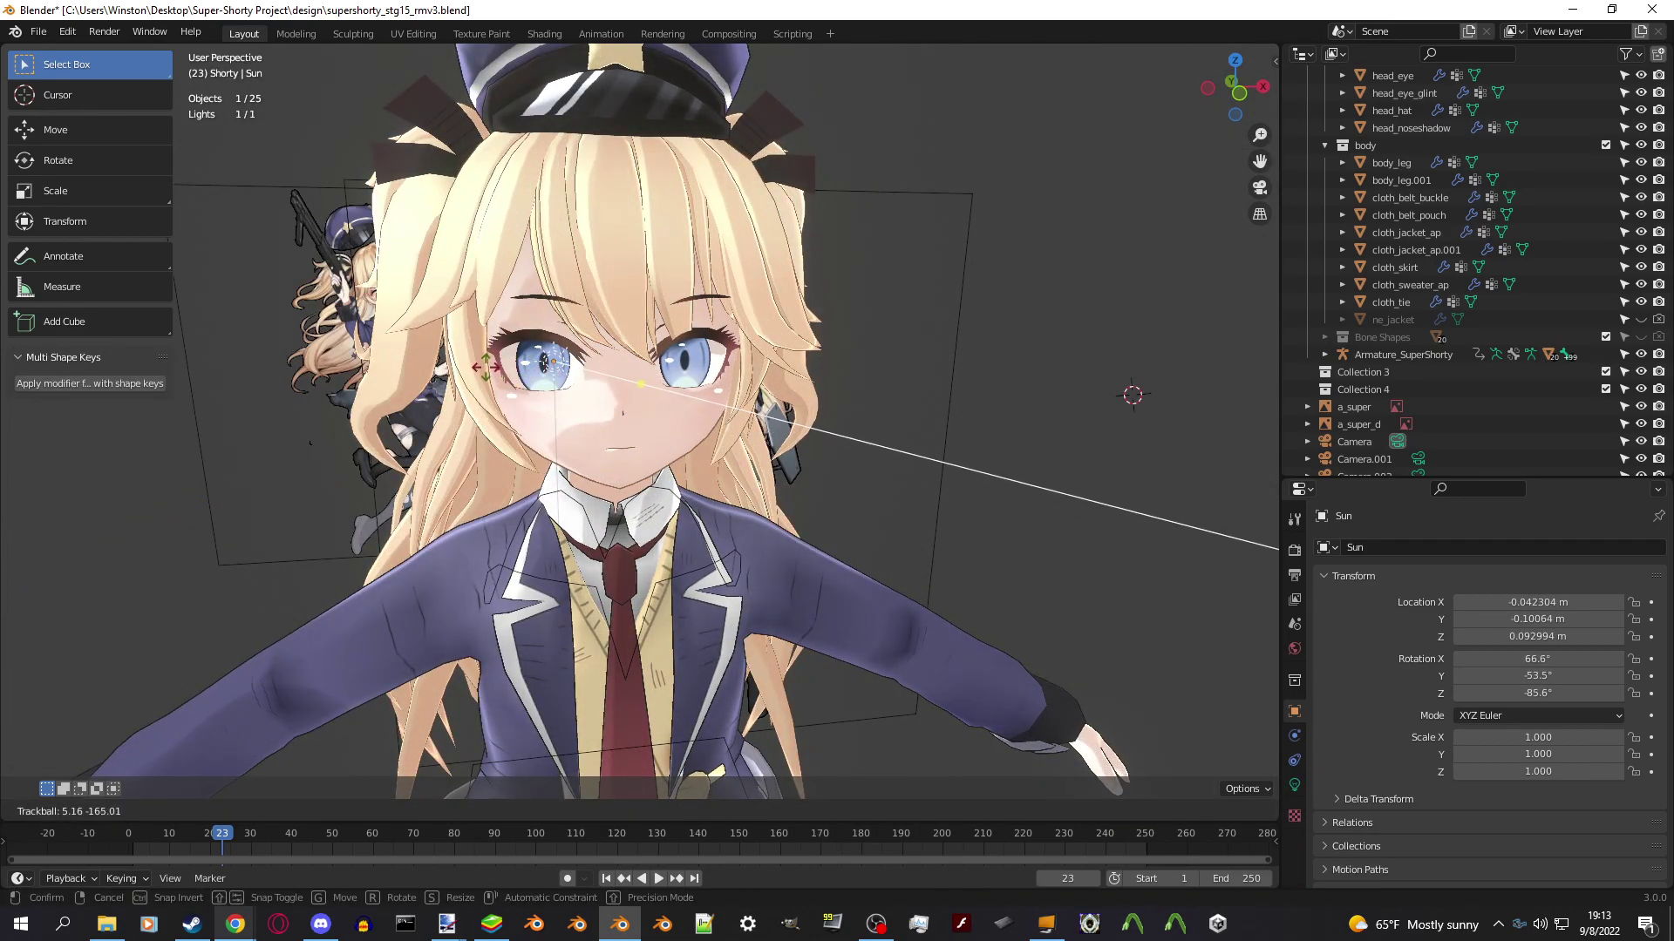
{"action": "left_click", "coordinate": [505, 371]}
{"action": "scroll", "coordinate": [1064, 435], "scroll_direction": "up", "scroll_amount": 4}
{"action": "key", "text": "r"}
{"action": "key", "text": "r"}
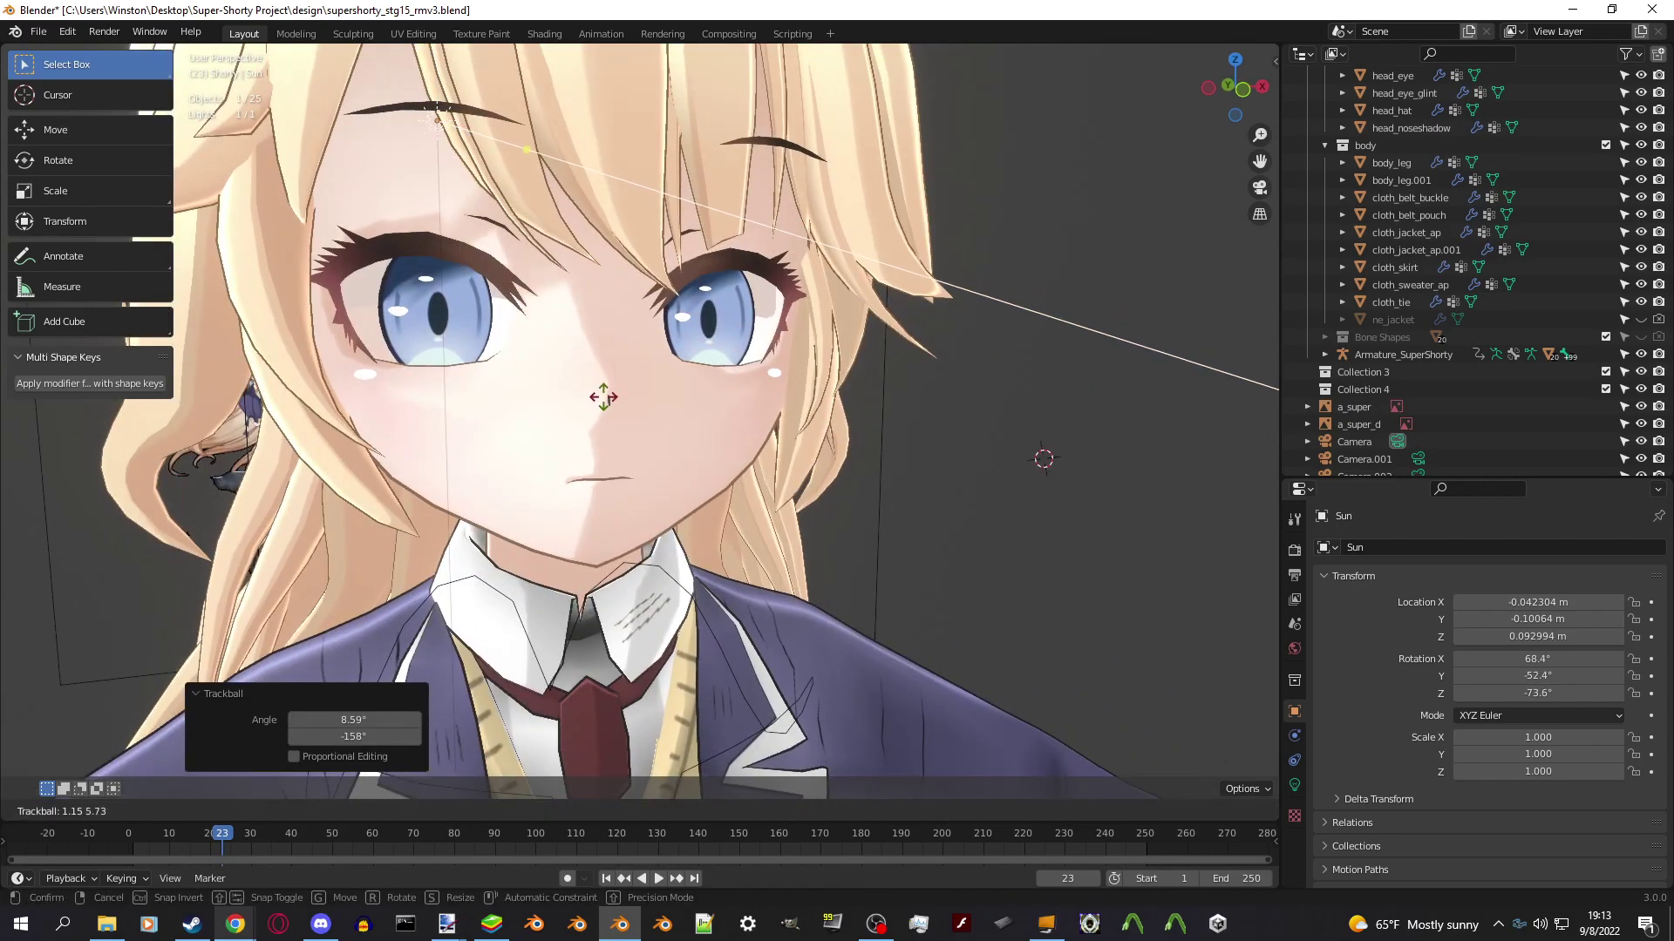
{"action": "left_click", "coordinate": [594, 397]}
{"action": "scroll", "coordinate": [594, 397], "scroll_direction": "up", "scroll_amount": 3}
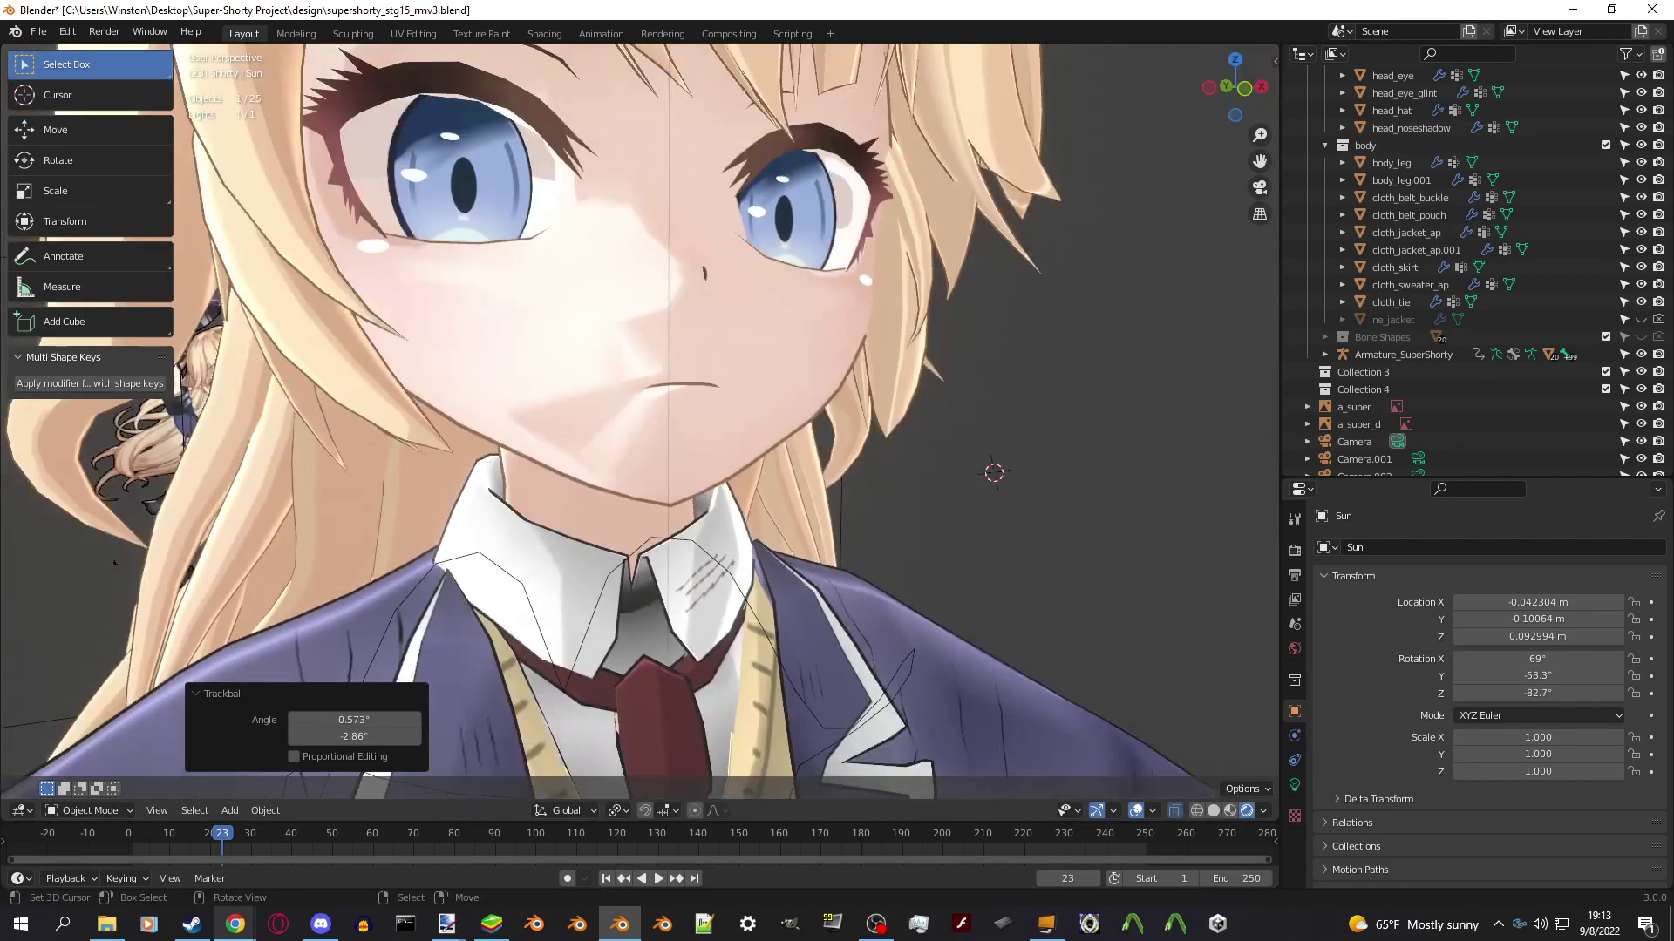
{"action": "scroll", "coordinate": [595, 396], "scroll_direction": "down", "scroll_amount": 3}
{"action": "left_click", "coordinate": [641, 375]}
{"action": "key", "text": "Tab"}
Hide the hair collection and the head_hat object so only the face shows.
{"action": "scroll", "coordinate": [662, 345], "scroll_direction": "up", "scroll_amount": 6}
{"action": "key", "text": "Tab"}
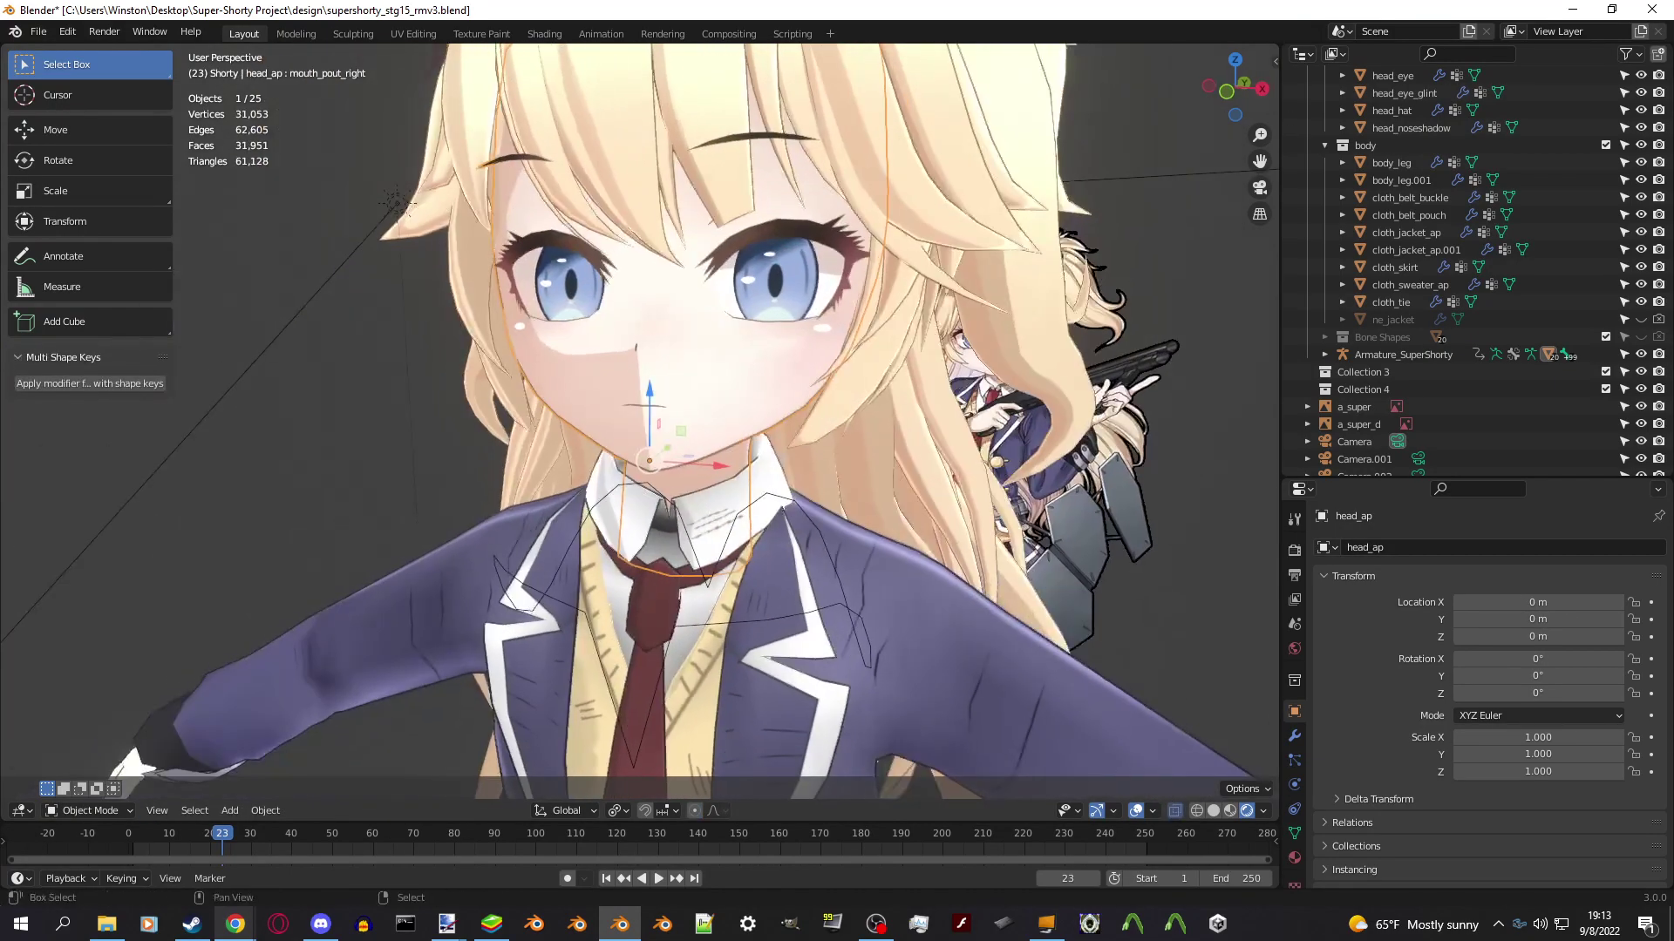
{"action": "scroll", "coordinate": [662, 345], "scroll_direction": "down", "scroll_amount": 4}
{"action": "scroll", "coordinate": [1438, 261], "scroll_direction": "up", "scroll_amount": 5}
{"action": "left_click", "coordinate": [1410, 179]}
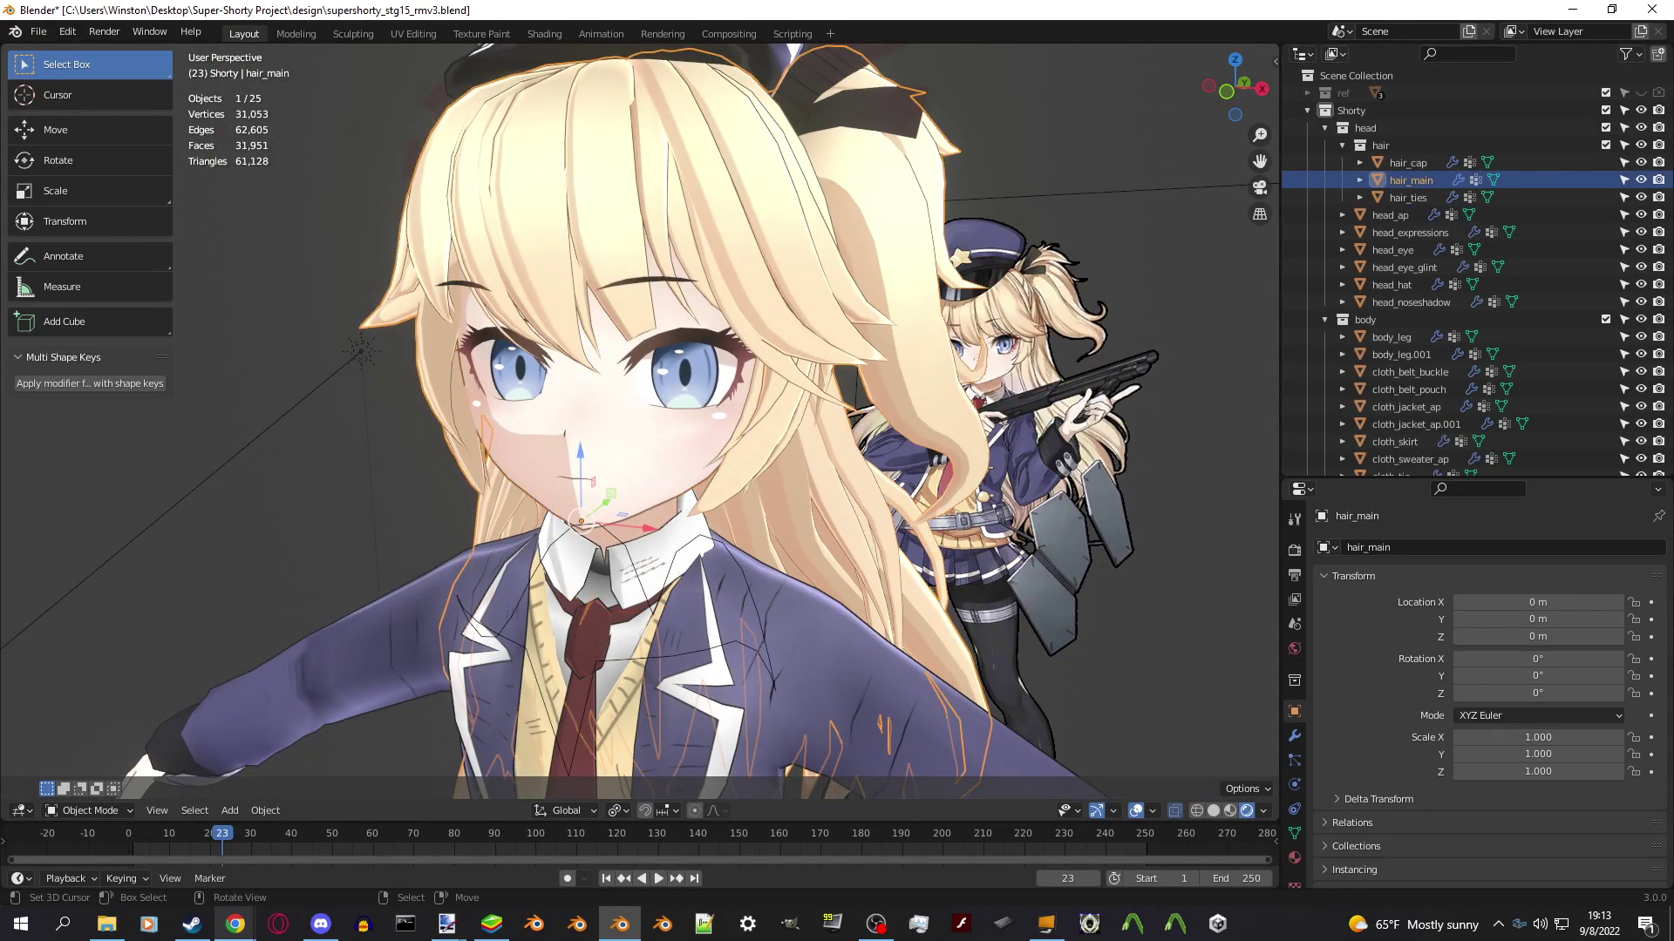
{"action": "left_click", "coordinate": [1640, 145]}
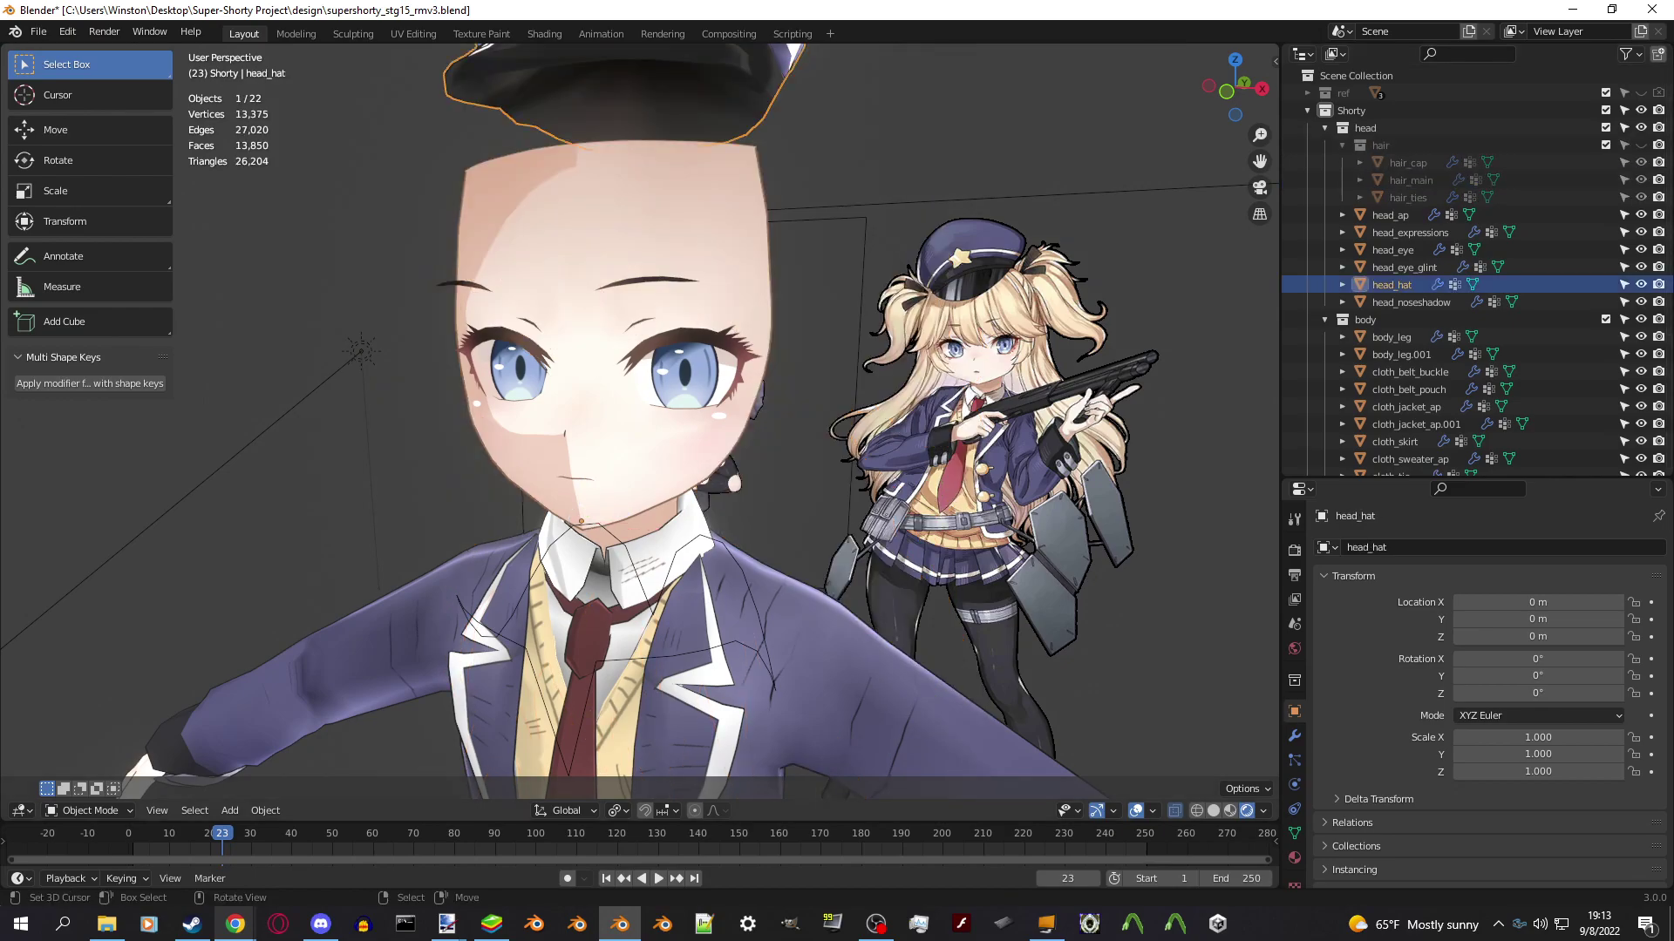
{"action": "left_click", "coordinate": [1392, 284]}
{"action": "key", "text": "h"}
{"action": "left_click", "coordinate": [1390, 214]}
Select head_ap and reset its custom normals with Quick Favorites > Reset Vectors in Edit Mode.
{"action": "left_click", "coordinate": [1295, 833]}
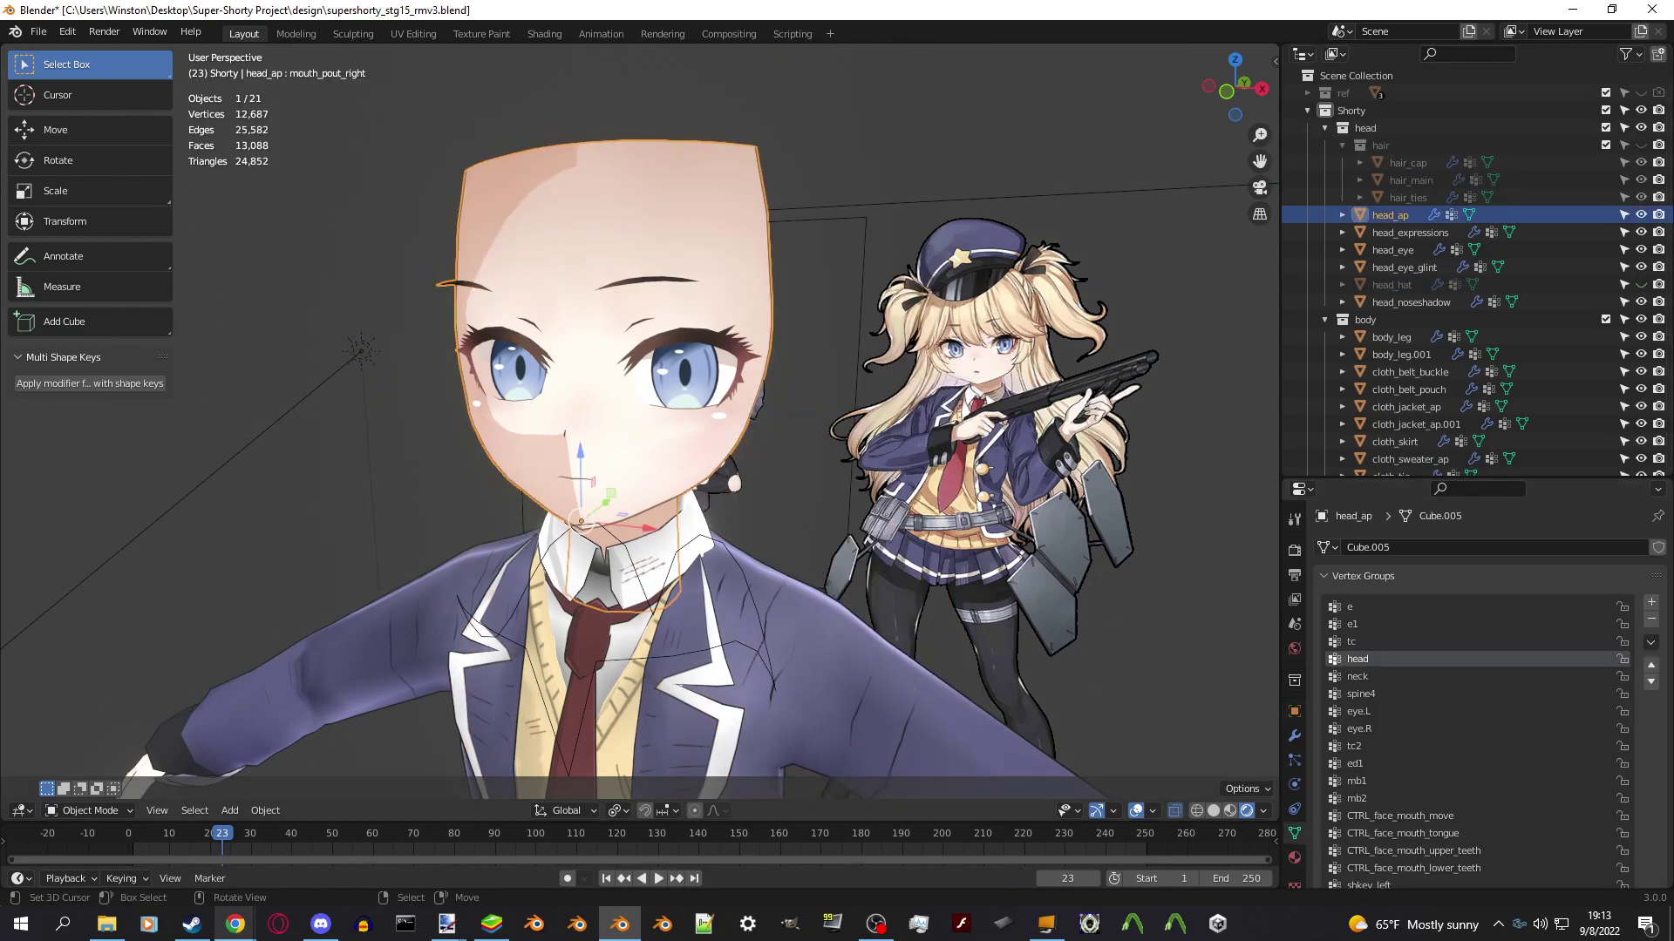
{"action": "middle_click_drag", "start_coordinate": [610, 436], "coordinate": [680, 427]}
{"action": "key", "text": "Tab"}
{"action": "scroll", "coordinate": [924, 381], "scroll_direction": "up", "scroll_amount": 3}
{"action": "key", "text": "q"}
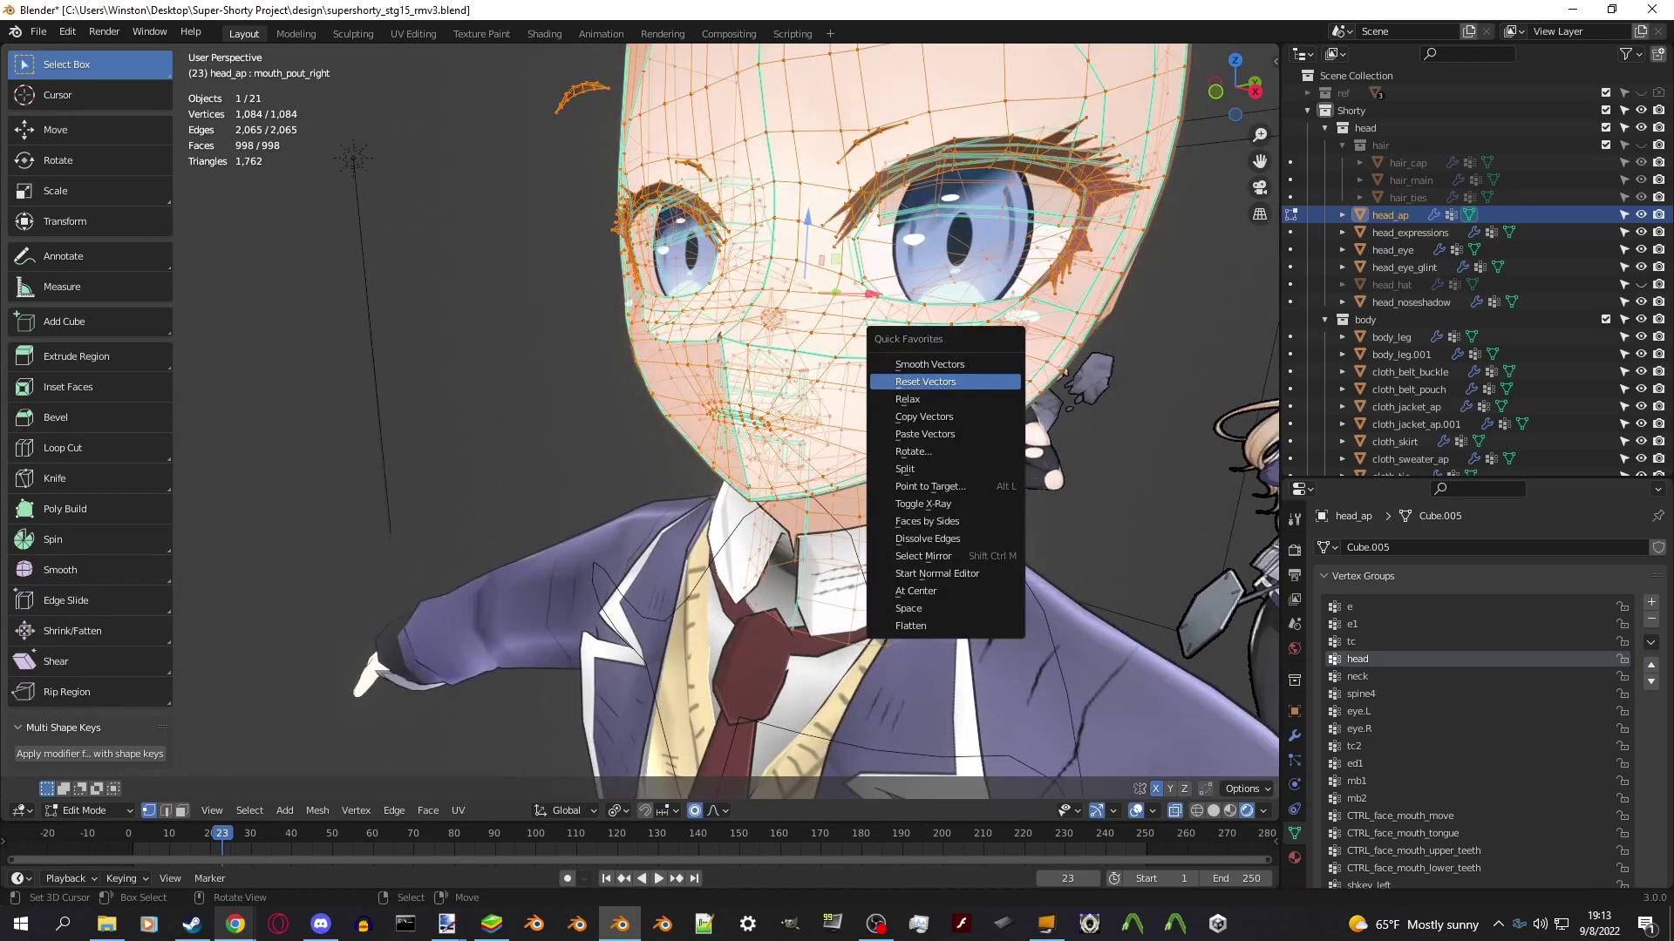
{"action": "left_click", "coordinate": [925, 381]}
{"action": "scroll", "coordinate": [925, 381], "scroll_direction": "down", "scroll_amount": 3}
{"action": "right_click", "coordinate": [767, 418]}
{"action": "left_click", "coordinate": [767, 418]}
Toggle head_ap between Object and Edit Mode to compare the face against the reference girl.
{"action": "key", "text": "Tab"}
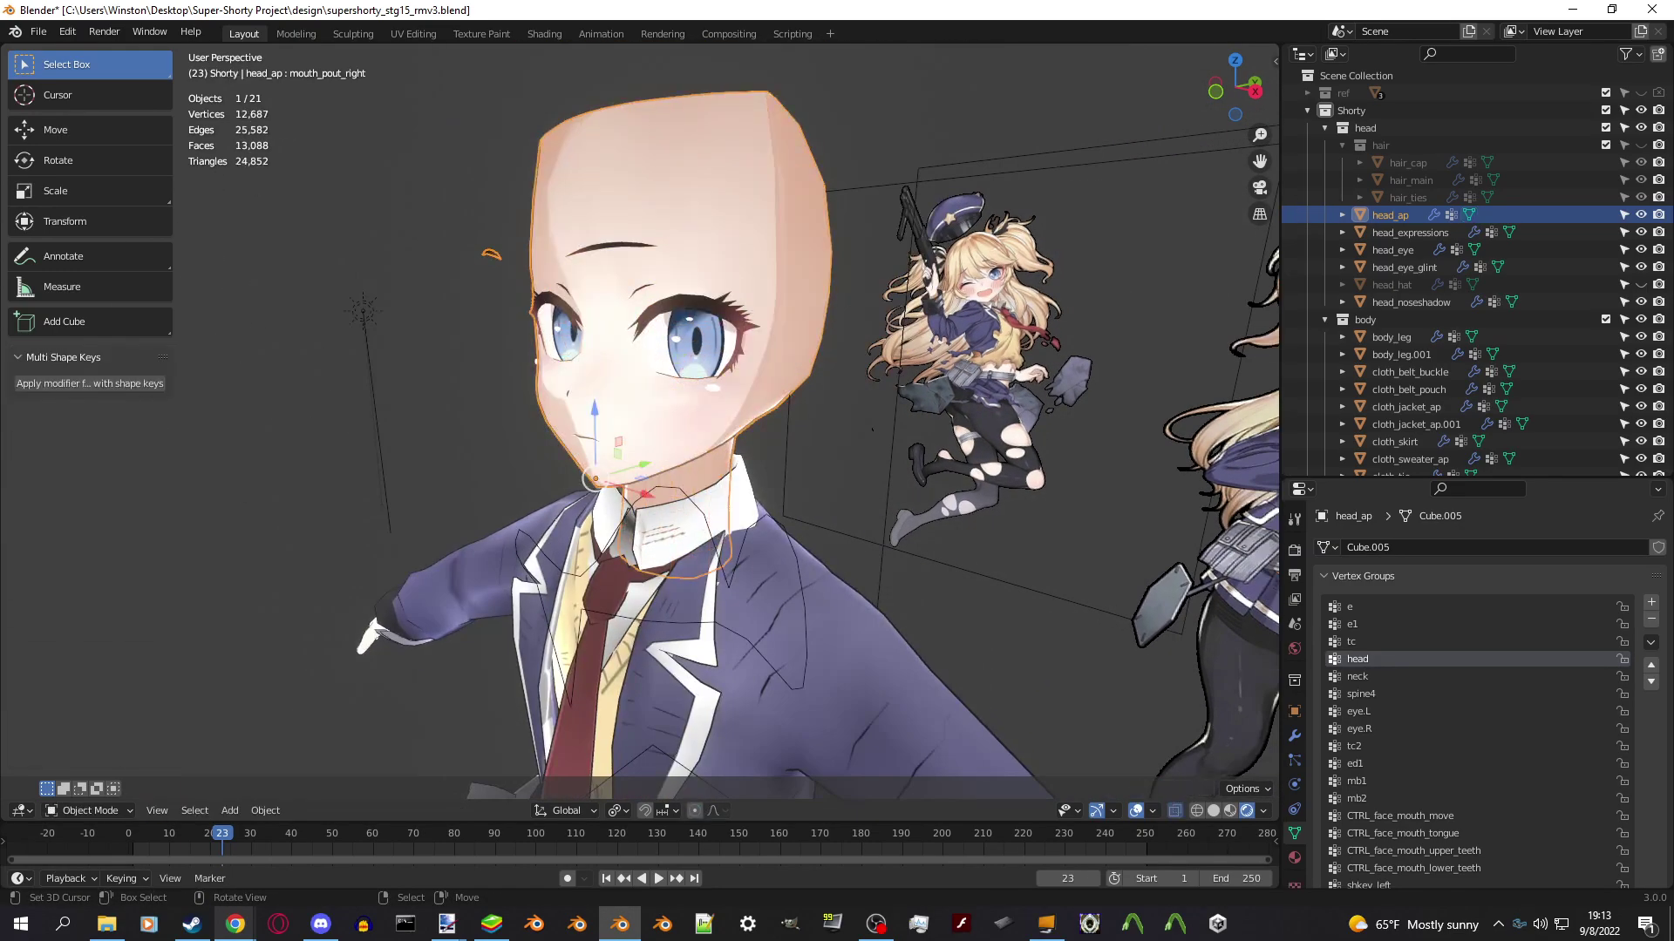
{"action": "middle_click_drag", "start_coordinate": [663, 418], "coordinate": [610, 419]}
{"action": "key", "text": "Tab"}
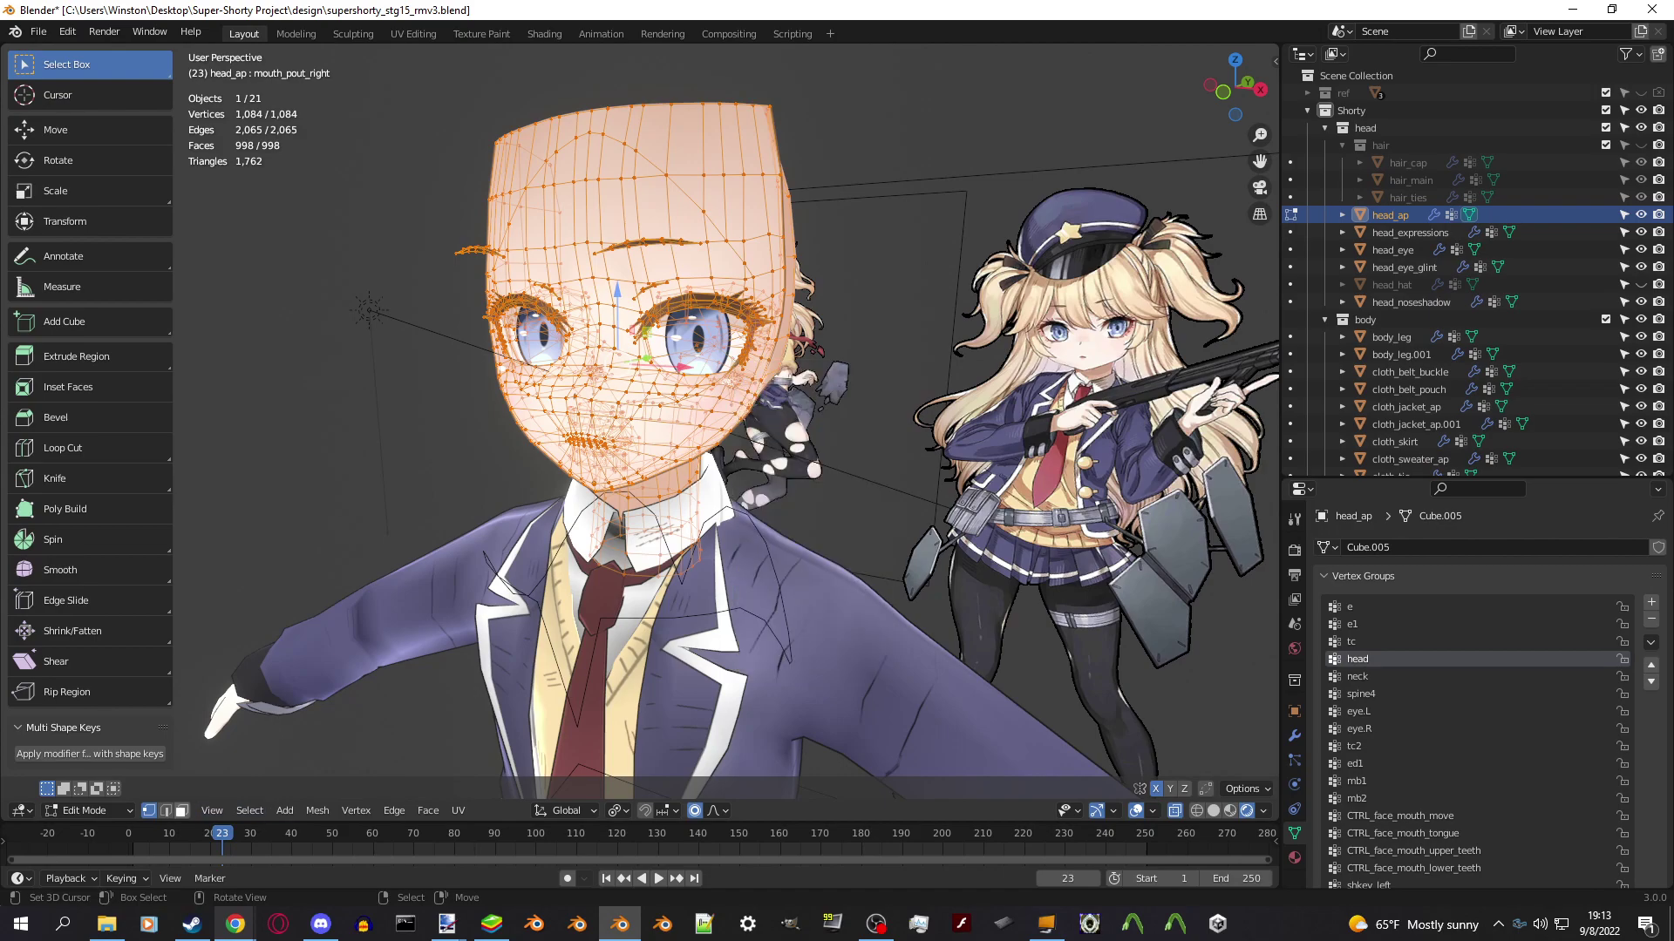
{"action": "scroll", "coordinate": [750, 523], "scroll_direction": "up", "scroll_amount": 5}
{"action": "key", "text": "Tab"}
{"action": "right_click", "coordinate": [767, 529]}
{"action": "left_click", "coordinate": [768, 582]}
{"action": "middle_click_drag", "start_coordinate": [662, 419], "coordinate": [641, 466]}
{"action": "key", "text": "Tab"}
{"action": "key", "text": "a"}
{"action": "key", "text": "alt+a"}
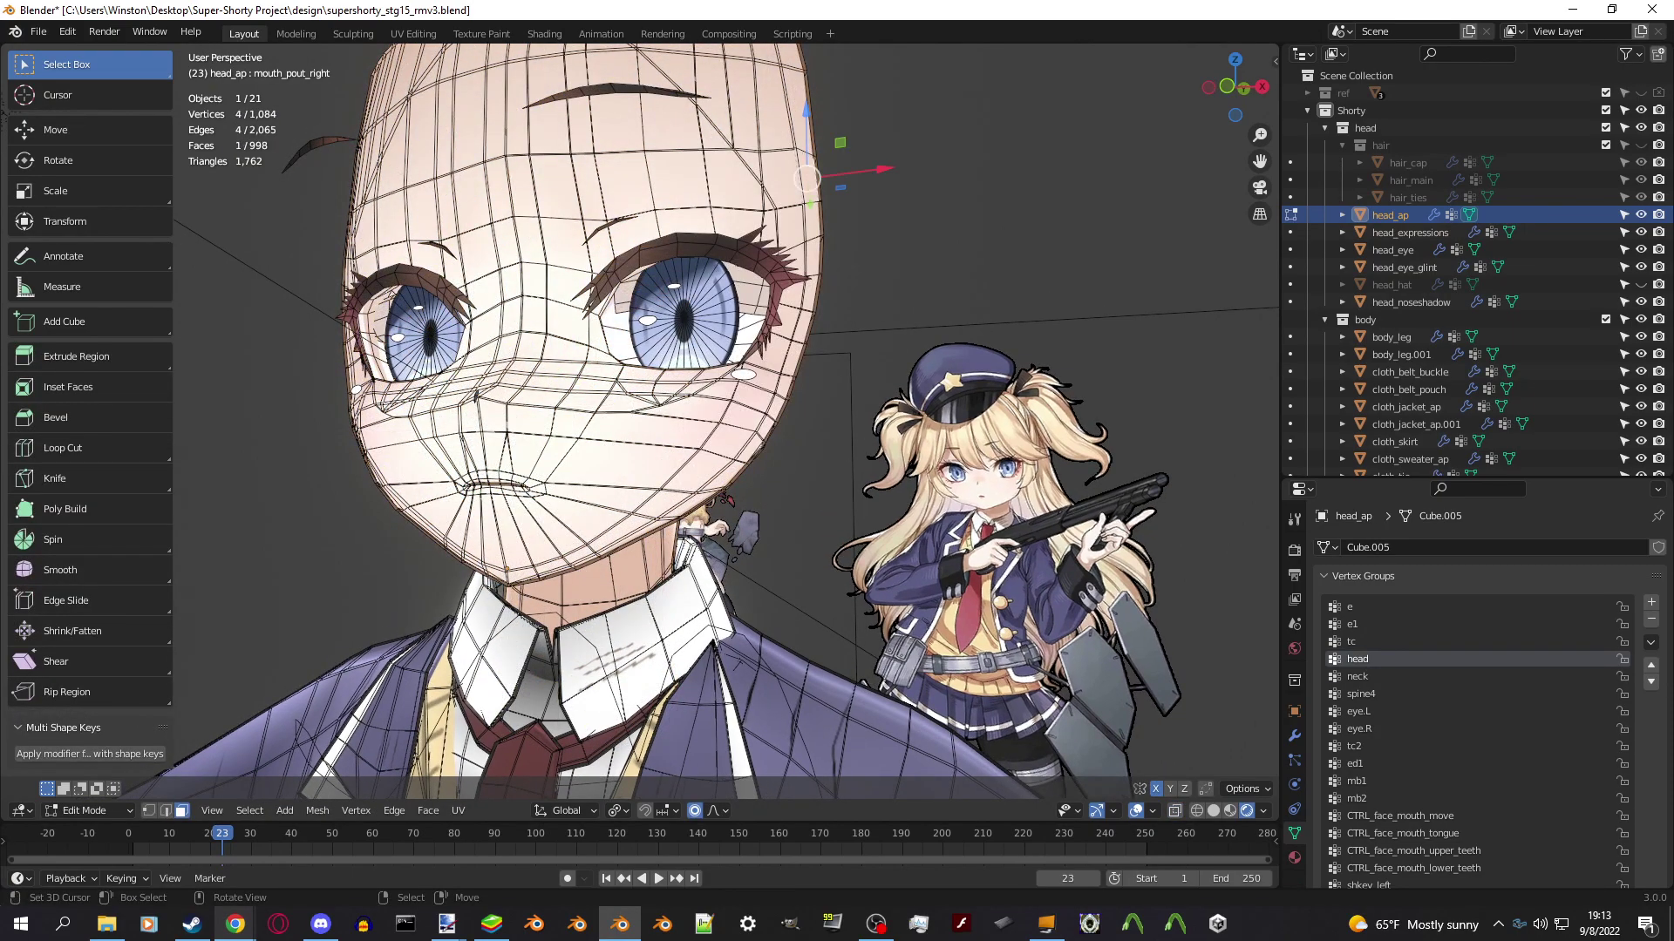
Select the linked eye-corner island plus one more vertex, viewing the head in solid shading.
{"action": "middle_click_drag", "start_coordinate": [641, 466], "coordinate": [741, 504]}
{"action": "key", "text": "Tab"}
{"action": "right_click", "coordinate": [747, 504]}
{"action": "left_click", "coordinate": [747, 504]}
{"action": "key", "text": "Tab"}
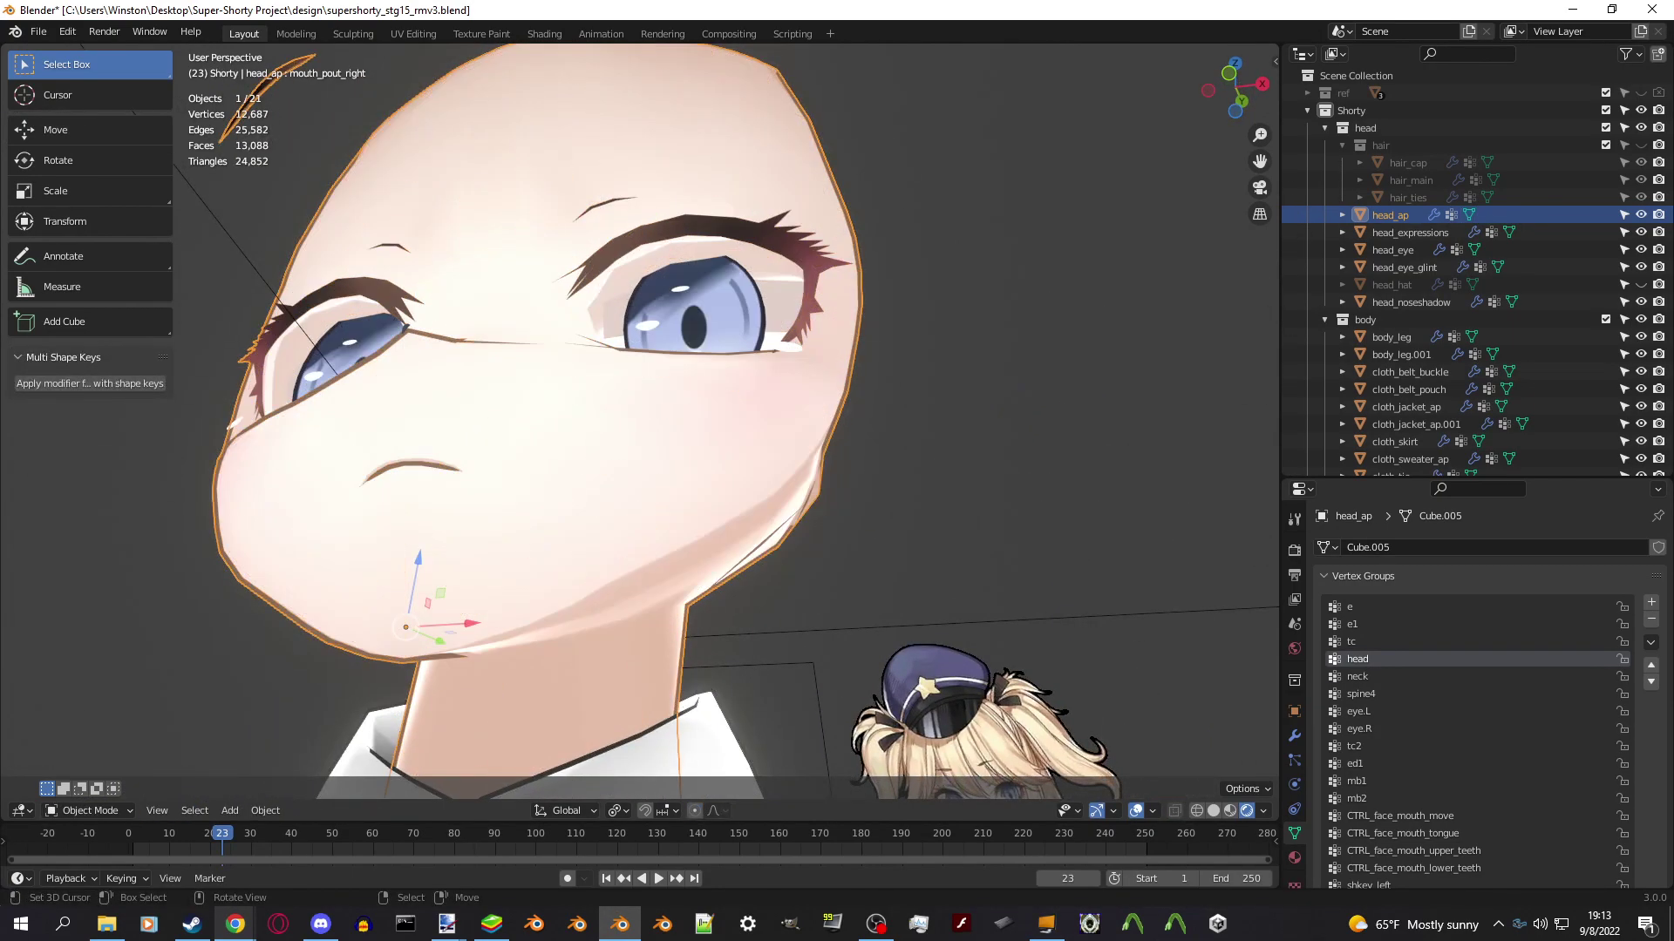
{"action": "key", "text": "ctrl+l"}
{"action": "left_click", "coordinate": [1295, 735]}
{"action": "key", "text": "z"}
{"action": "mouse_move", "coordinate": [774, 336]}
{"action": "middle_mouse_down"}
{"action": "mouse_move", "coordinate": [781, 310]}
{"action": "mouse_move", "coordinate": [767, 310]}
{"action": "mouse_move", "coordinate": [802, 252]}
{"action": "mouse_move", "coordinate": [784, 366]}
{"action": "middle_mouse_up"}
{"action": "left_click", "coordinate": [790, 356], "text": "shift"}
Circle-select cheek faces with vertex groups shown, then deselect all and view the face from the front.
{"action": "scroll", "coordinate": [790, 356], "scroll_direction": "up", "scroll_amount": 3}
{"action": "left_click", "coordinate": [1294, 832]}
{"action": "scroll", "coordinate": [919, 236], "scroll_direction": "up", "scroll_amount": 2}
{"action": "left_click", "coordinate": [704, 324]}
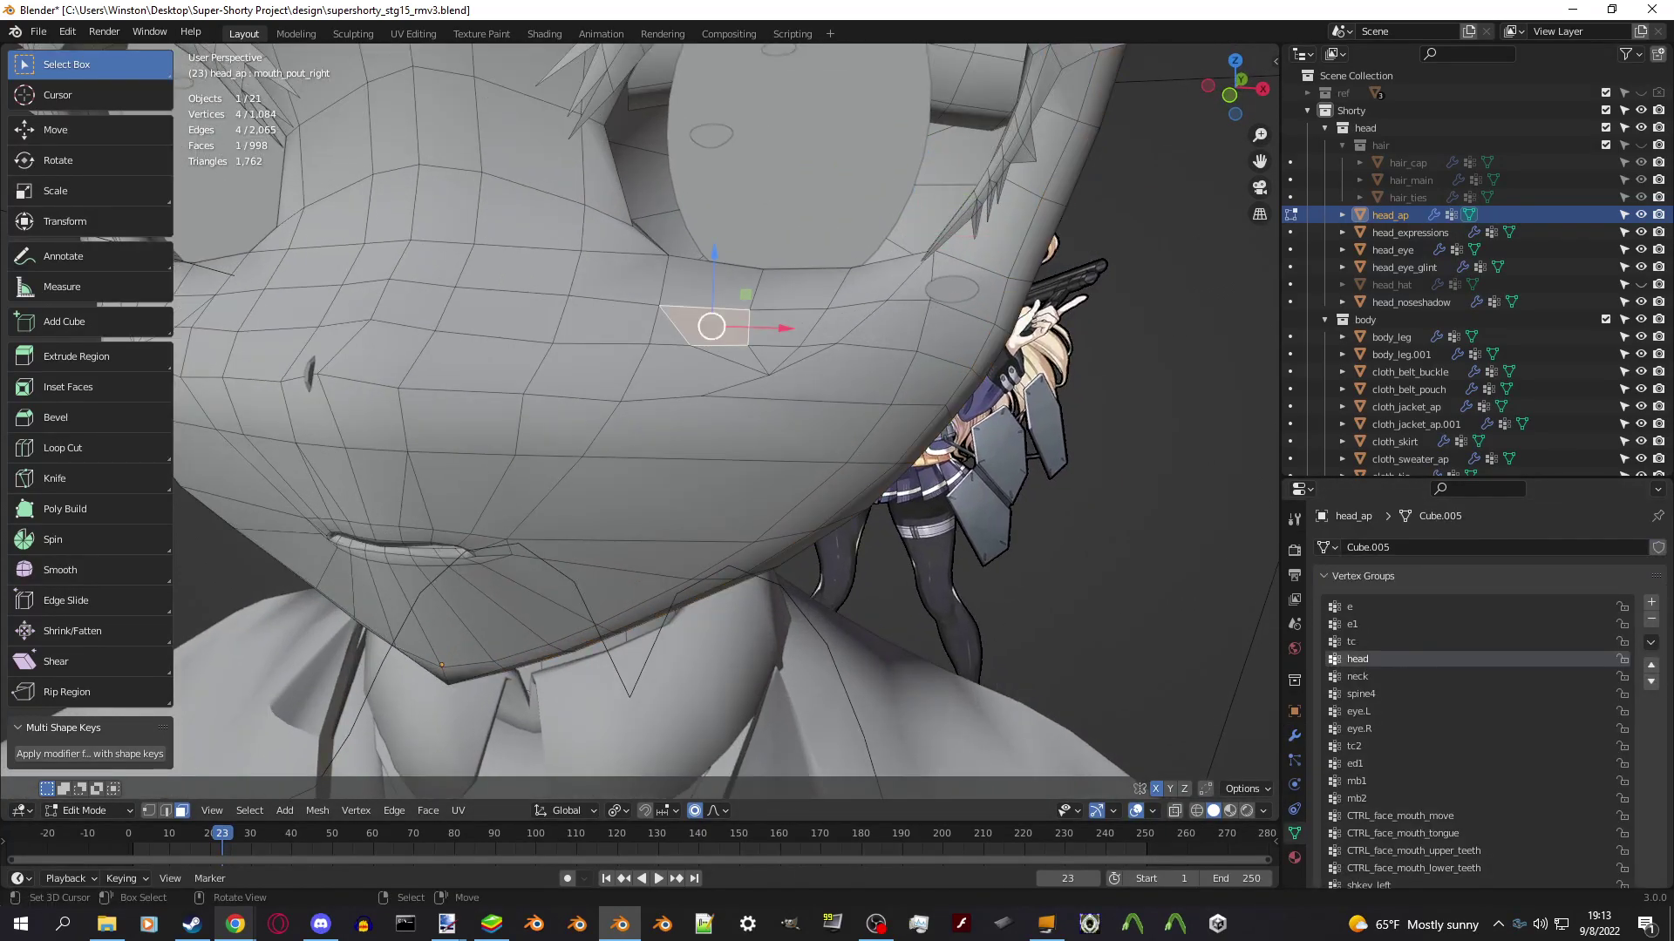
{"action": "key", "text": "c"}
{"action": "left_click_drag", "start_coordinate": [741, 336], "coordinate": [787, 352]}
{"action": "key", "text": "Escape"}
{"action": "key", "text": "alt+a"}
{"action": "middle_click_drag", "start_coordinate": [786, 351], "coordinate": [789, 305]}
{"action": "scroll", "coordinate": [785, 288], "scroll_direction": "up", "scroll_amount": 2}
{"action": "scroll", "coordinate": [1394, 591], "scroll_direction": "down", "scroll_amount": 5}
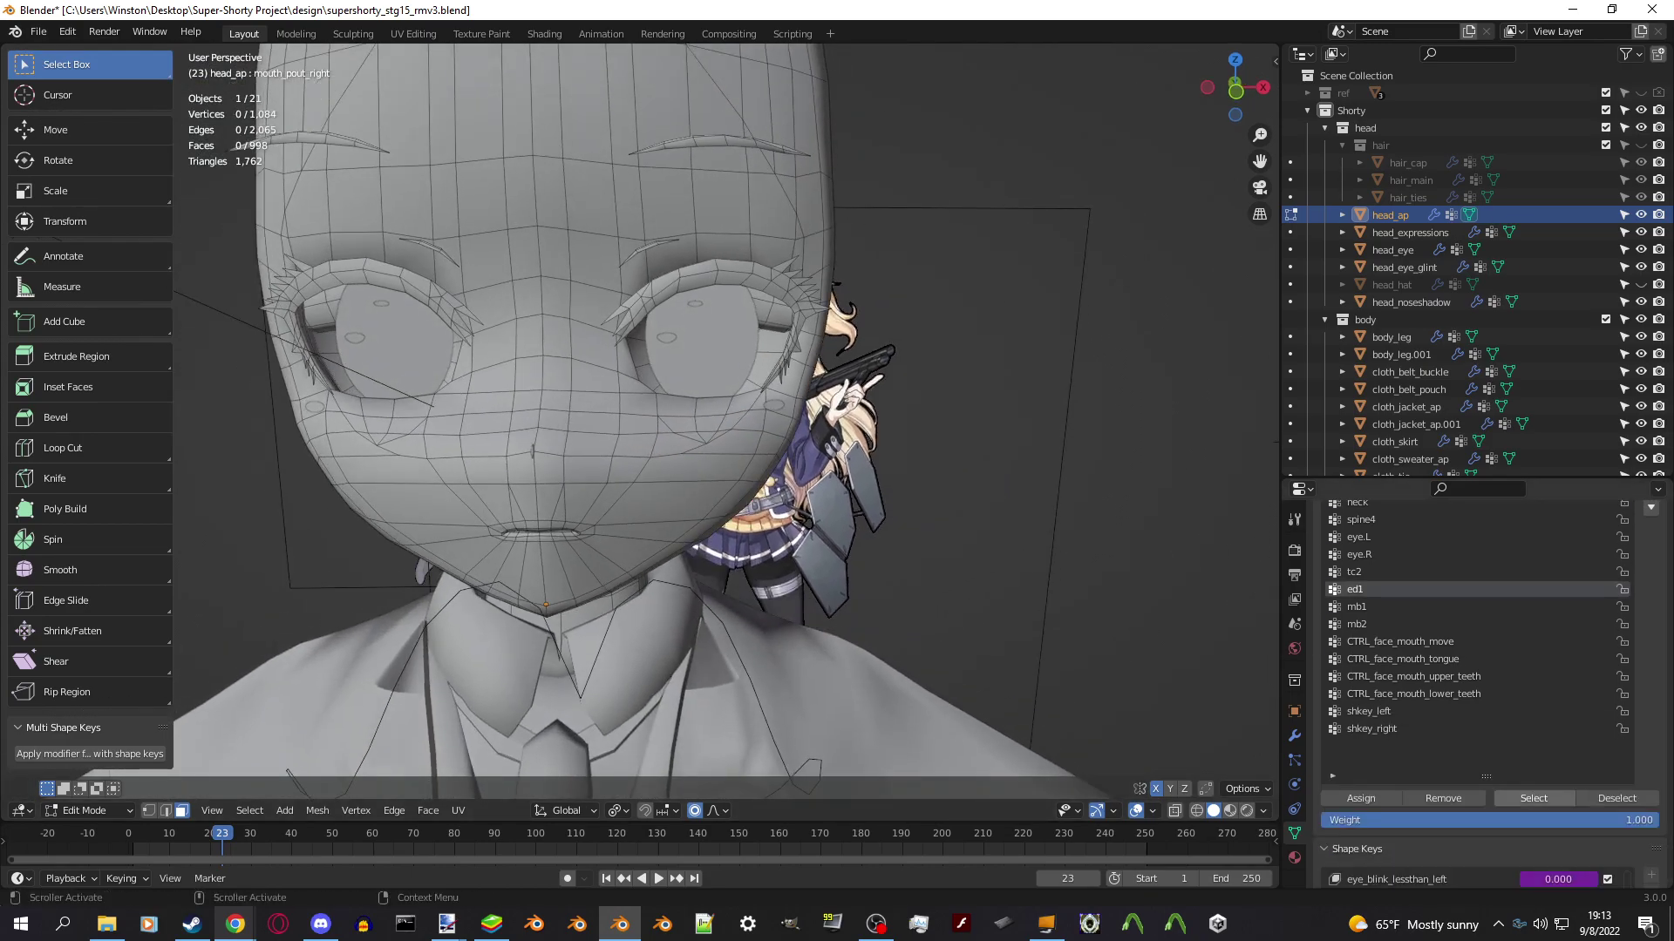
Select the ed1 vertex group plus linked geometry and try the Start Normal Editor favourite.
{"action": "left_click", "coordinate": [1533, 798]}
{"action": "middle_click_drag", "start_coordinate": [785, 436], "coordinate": [732, 410]}
{"action": "key", "text": "ctrl+l"}
{"action": "scroll", "coordinate": [733, 409], "scroll_direction": "up", "scroll_amount": 3}
{"action": "key", "text": "q"}
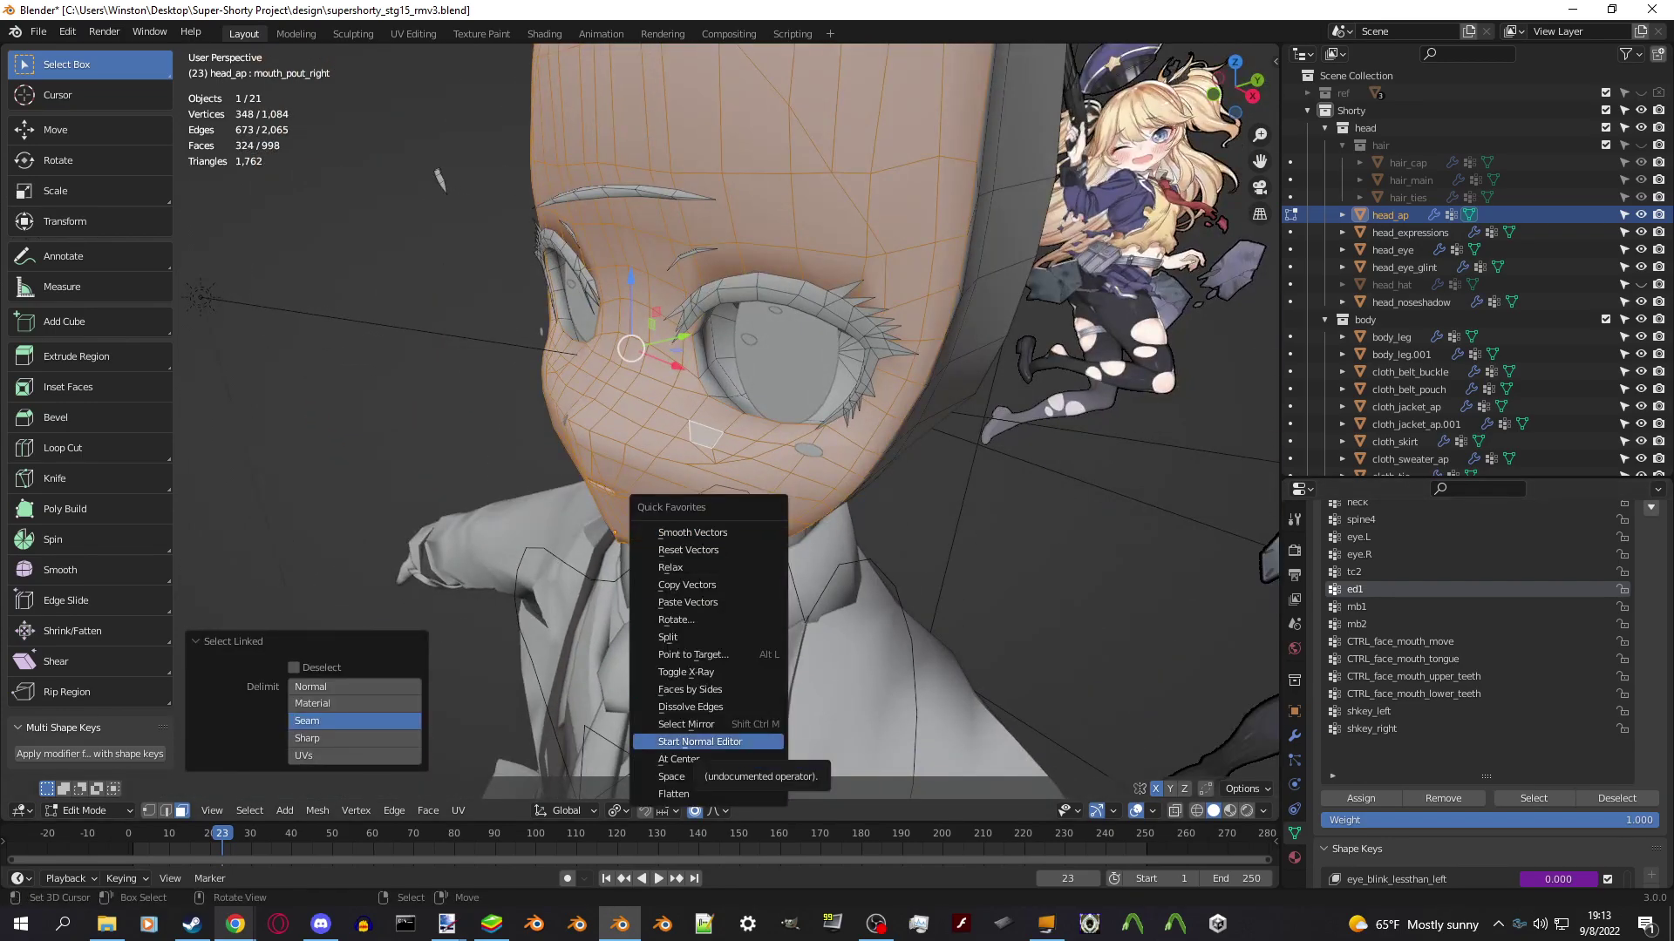
{"action": "left_click", "coordinate": [700, 742]}
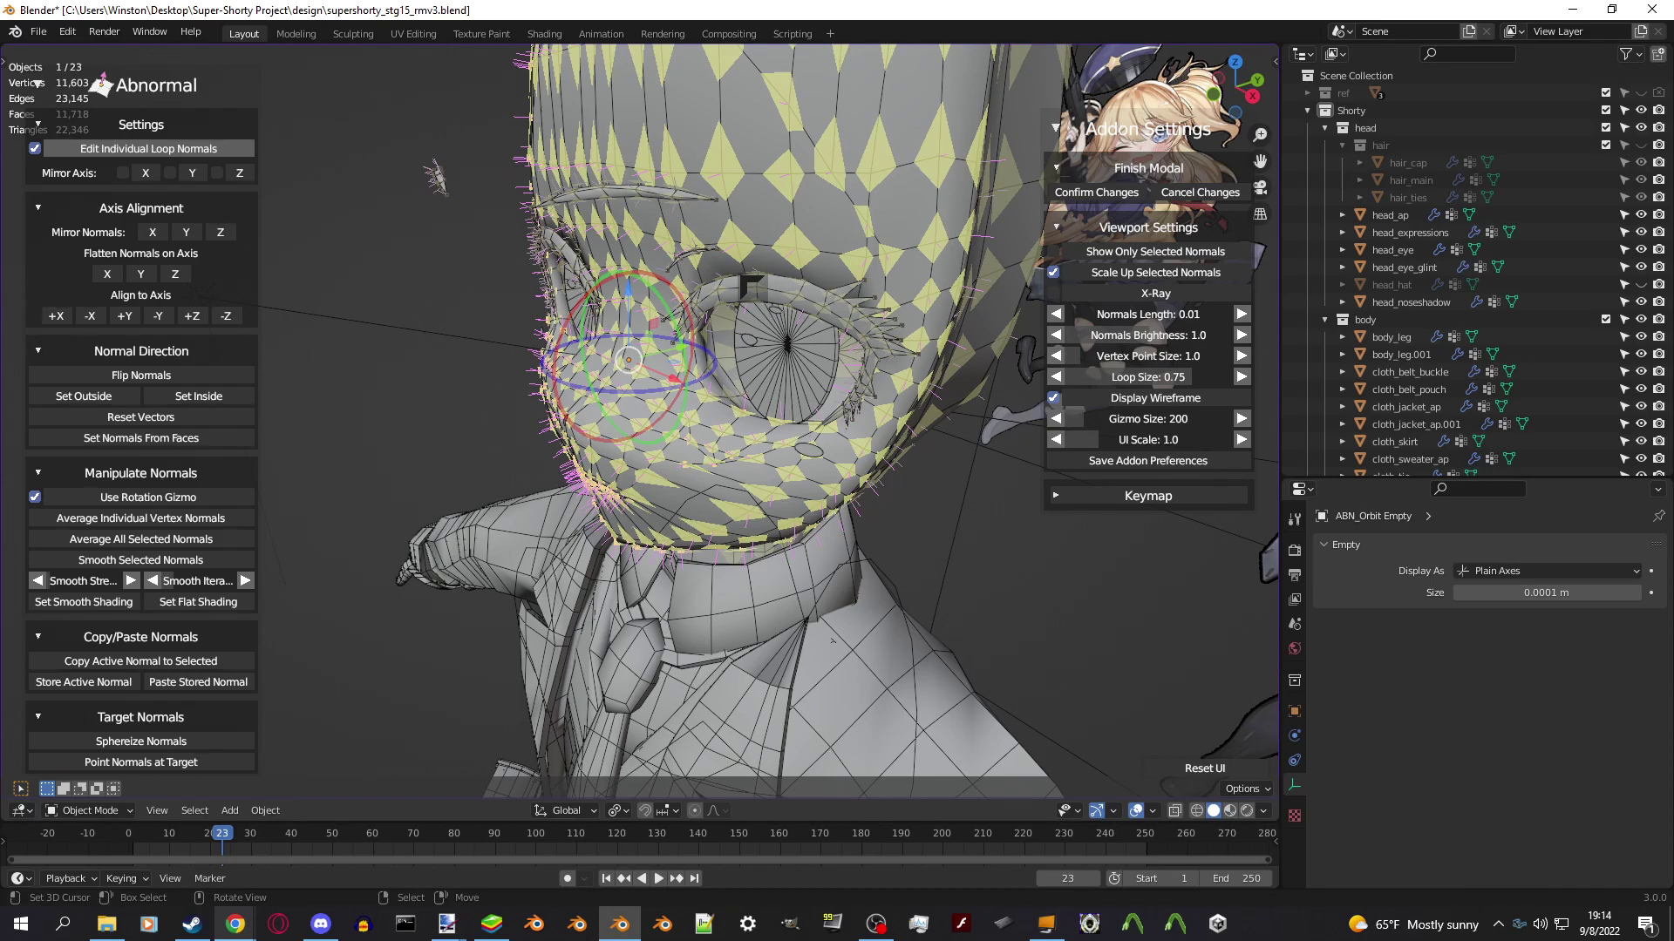
{"action": "middle_click_drag", "start_coordinate": [662, 419], "coordinate": [663, 331]}
{"action": "key", "text": "Return"}
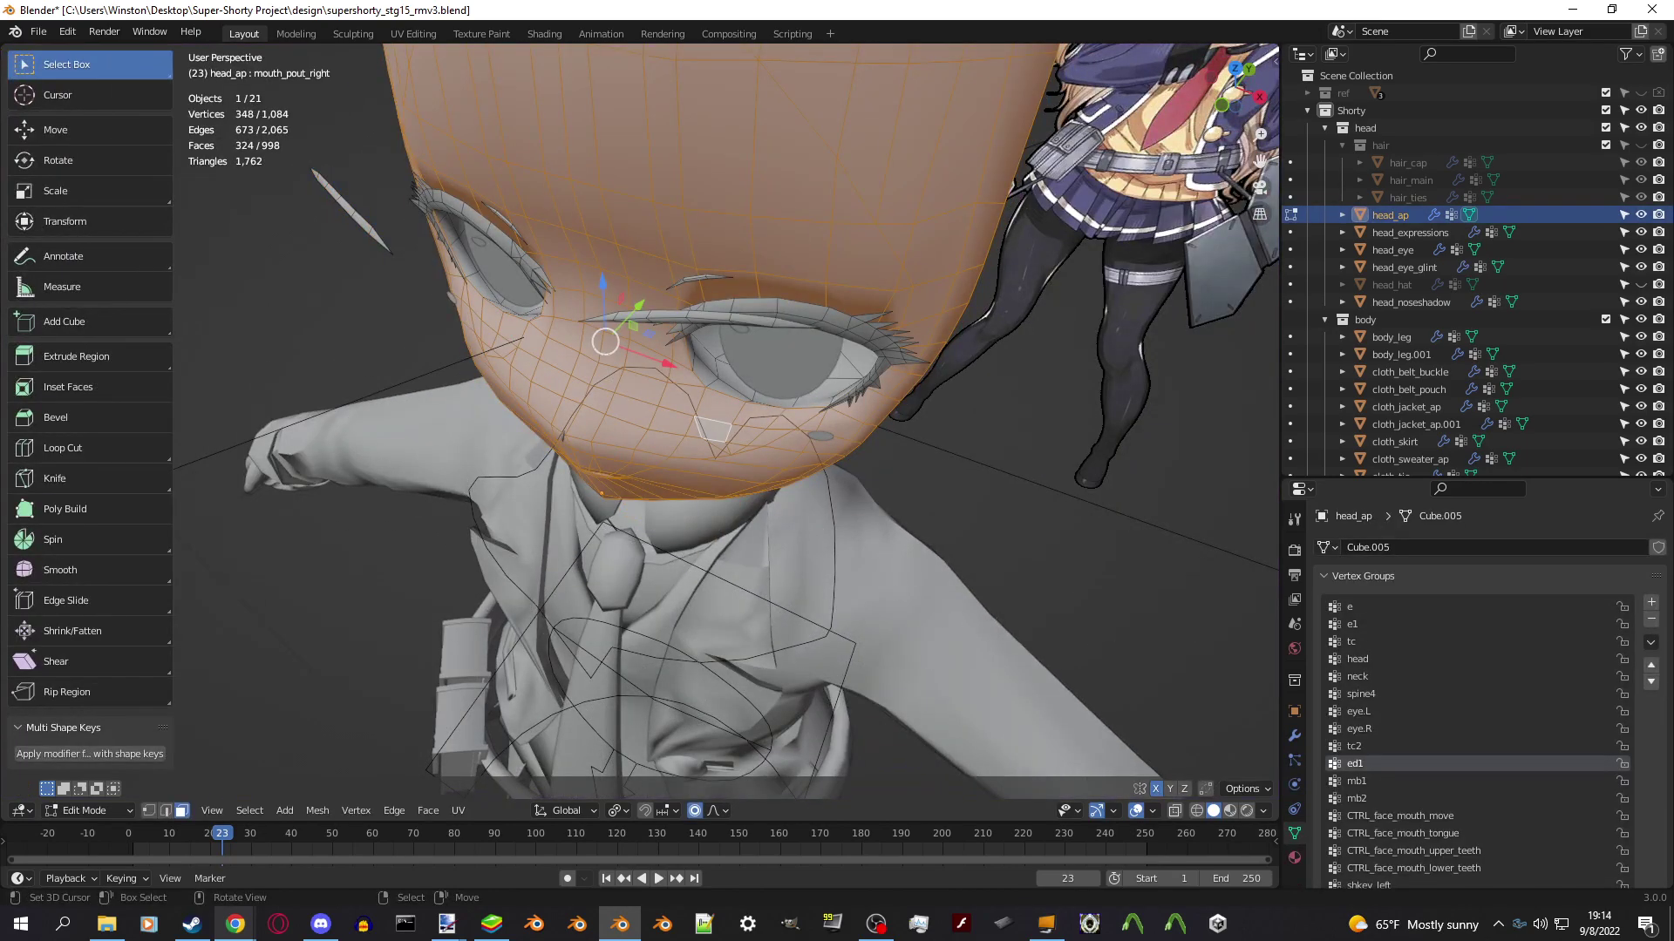
Relaunch the normal editor with Alt+N, align the normals to -Y, and rotate them.
{"action": "key", "text": "alt+n"}
{"action": "left_click", "coordinate": [717, 459]}
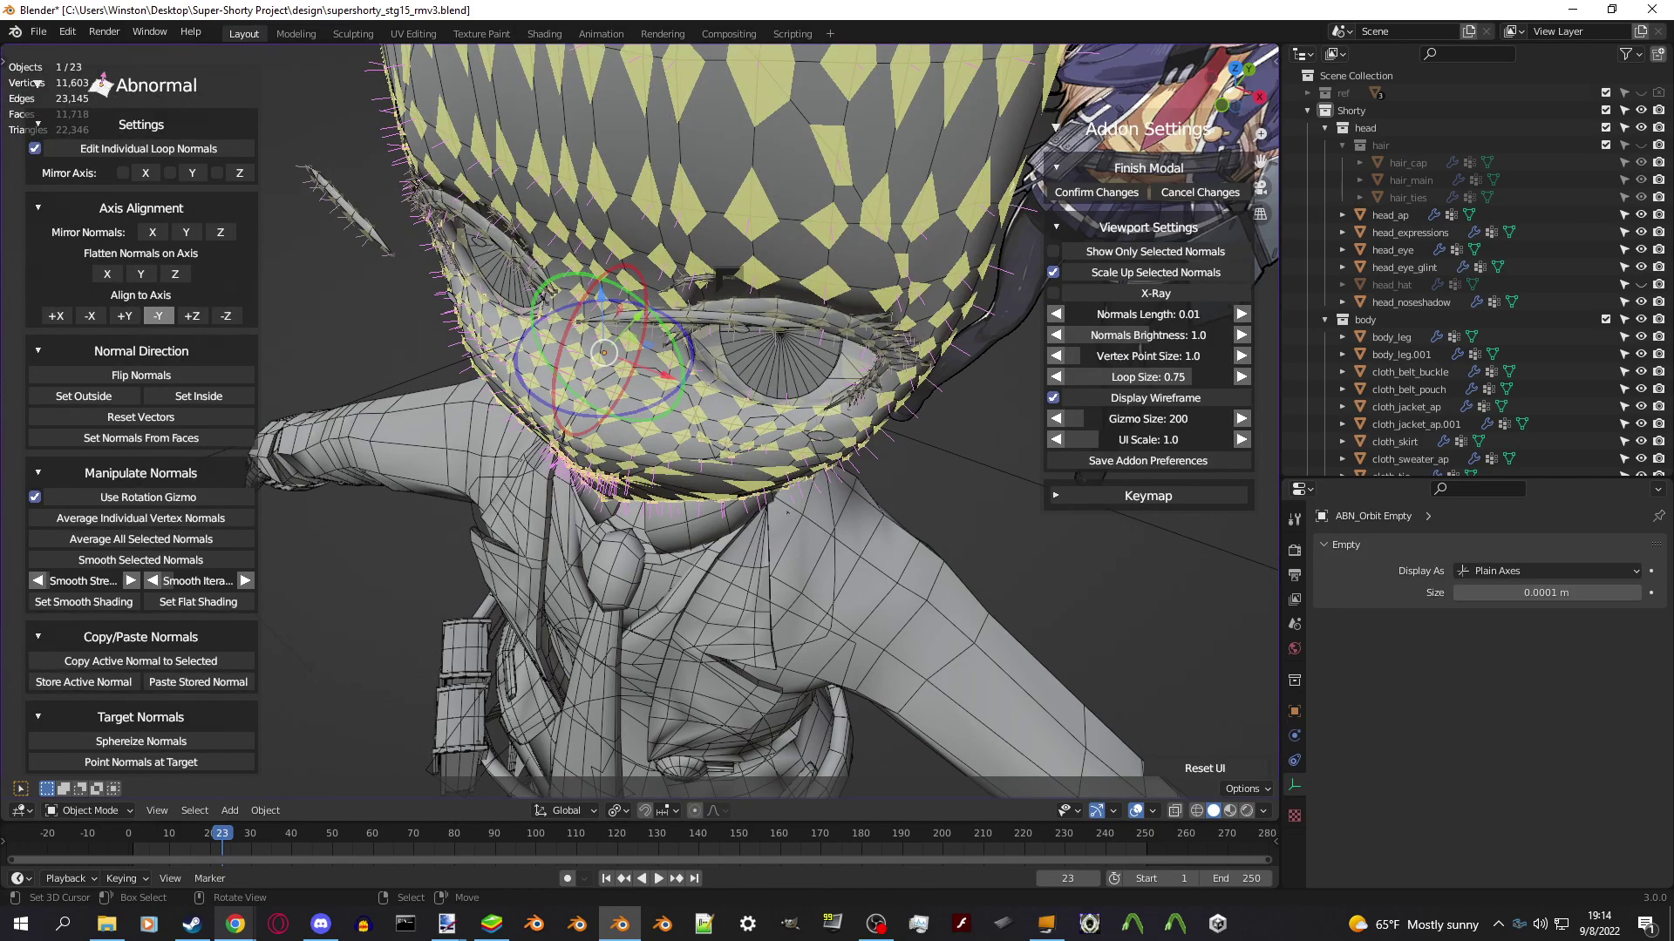
{"action": "left_click", "coordinate": [157, 316]}
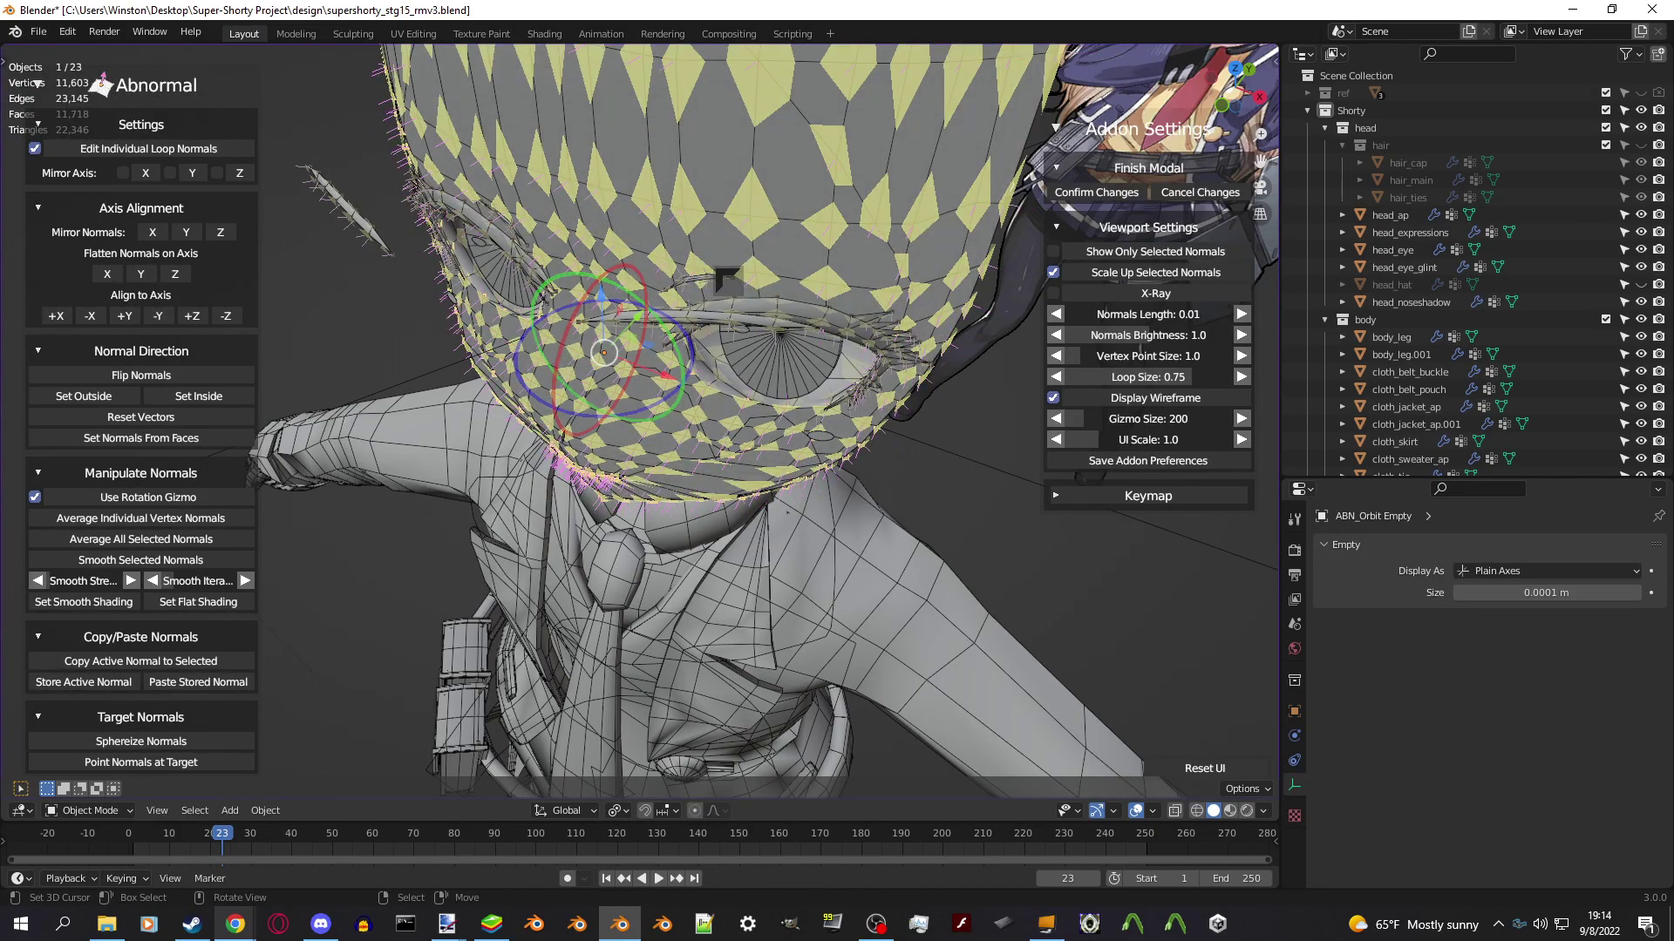
{"action": "left_click_drag", "start_coordinate": [532, 386], "coordinate": [588, 414]}
Confirm the normal edit, then enter Edit Mode on the head with nothing selected.
{"action": "key", "text": "Return"}
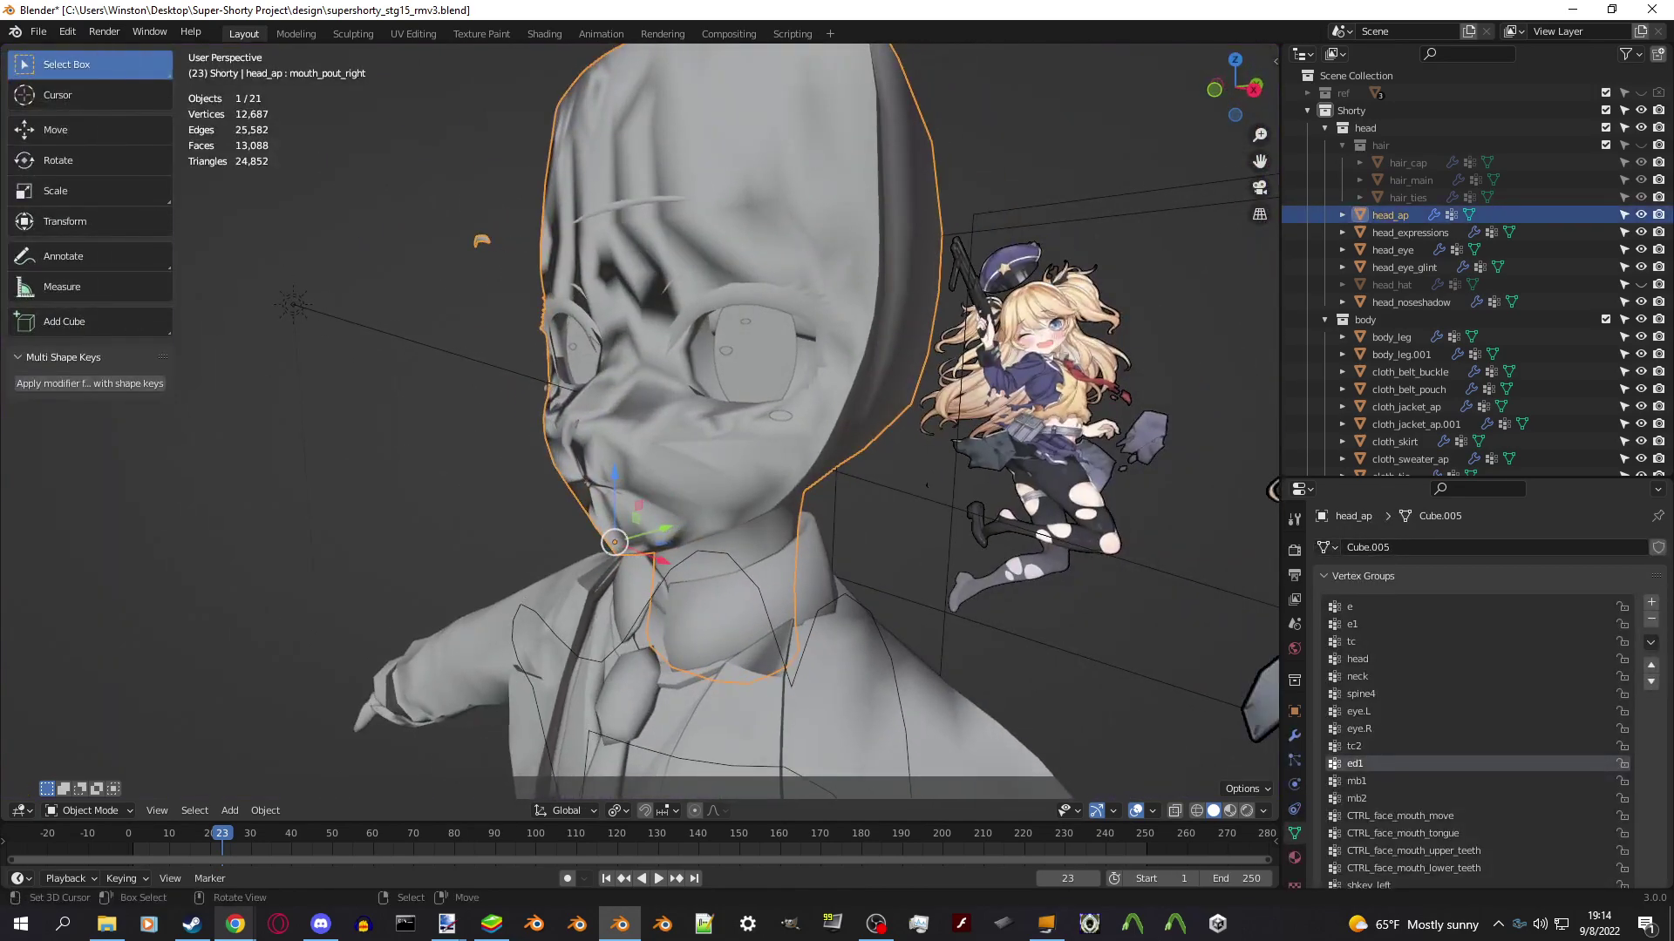
{"action": "left_click", "coordinate": [1295, 735]}
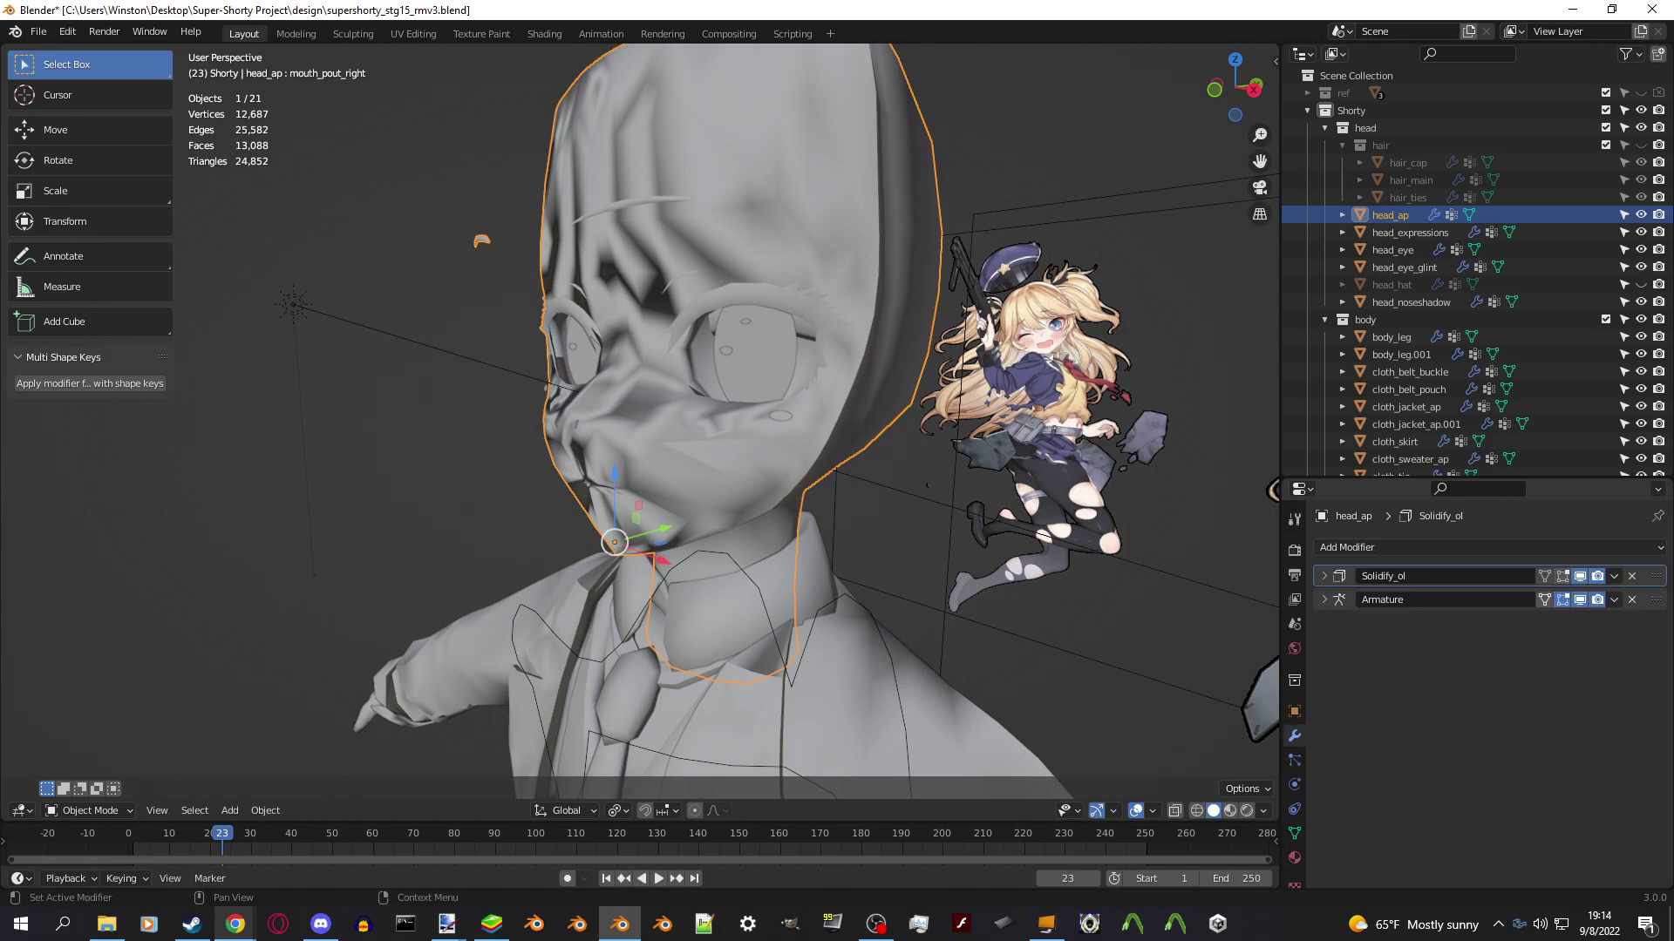
{"action": "key", "text": "Tab"}
{"action": "scroll", "coordinate": [610, 348], "scroll_direction": "up", "scroll_amount": 4}
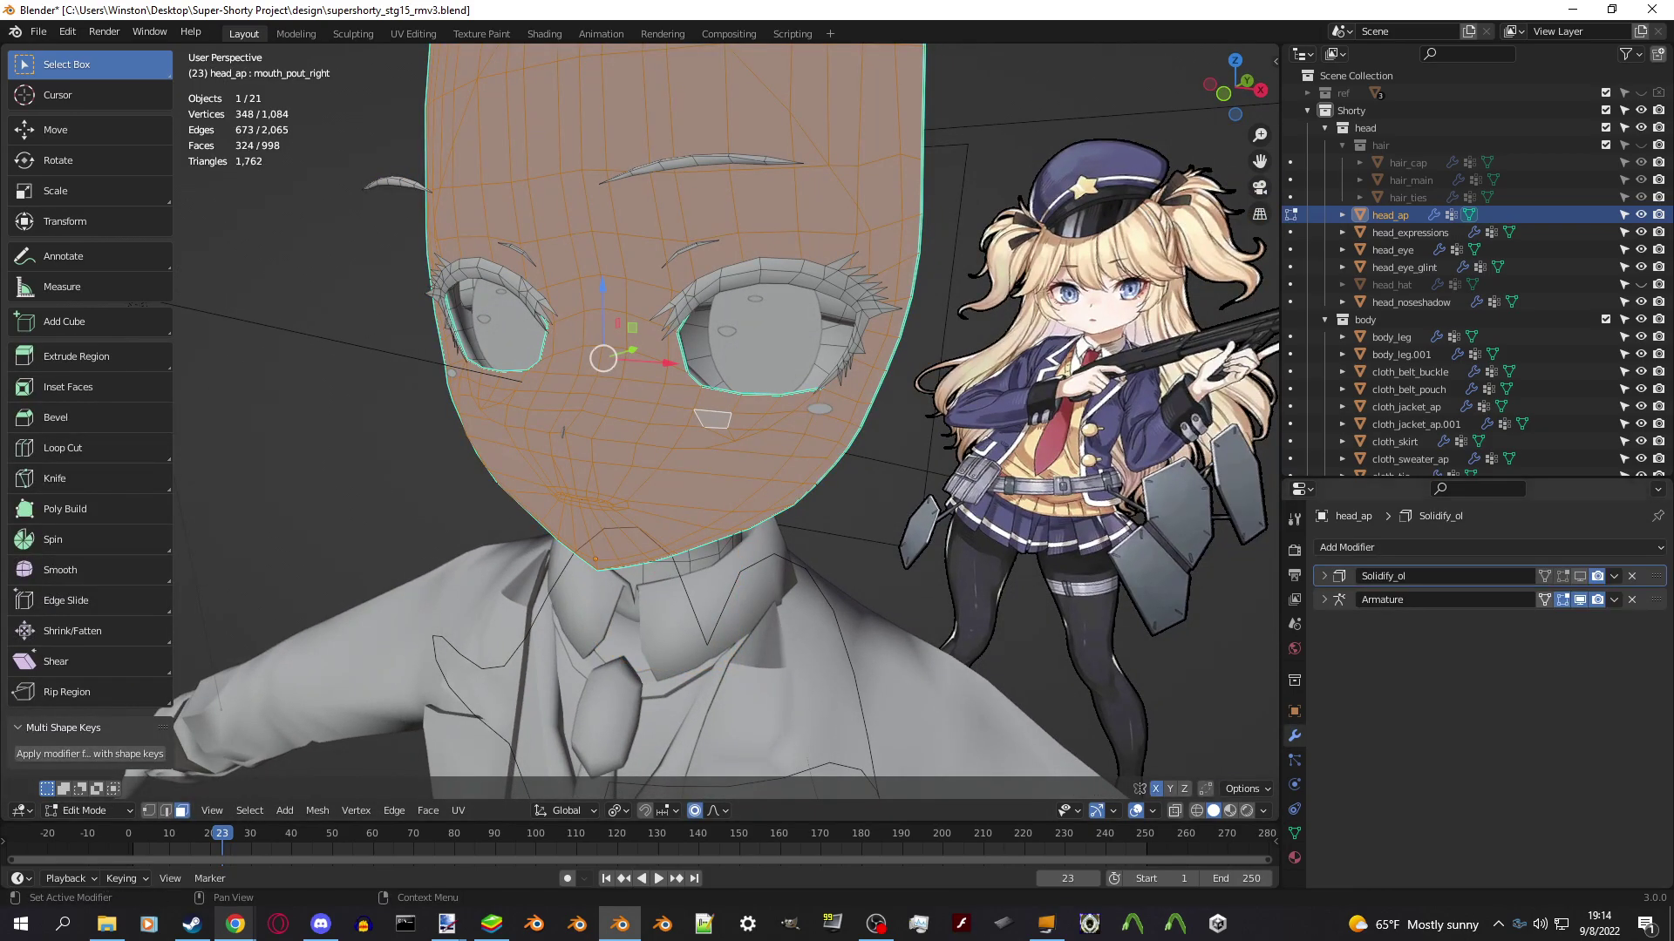
{"action": "left_click", "coordinate": [1294, 833]}
{"action": "key", "text": "alt+a"}
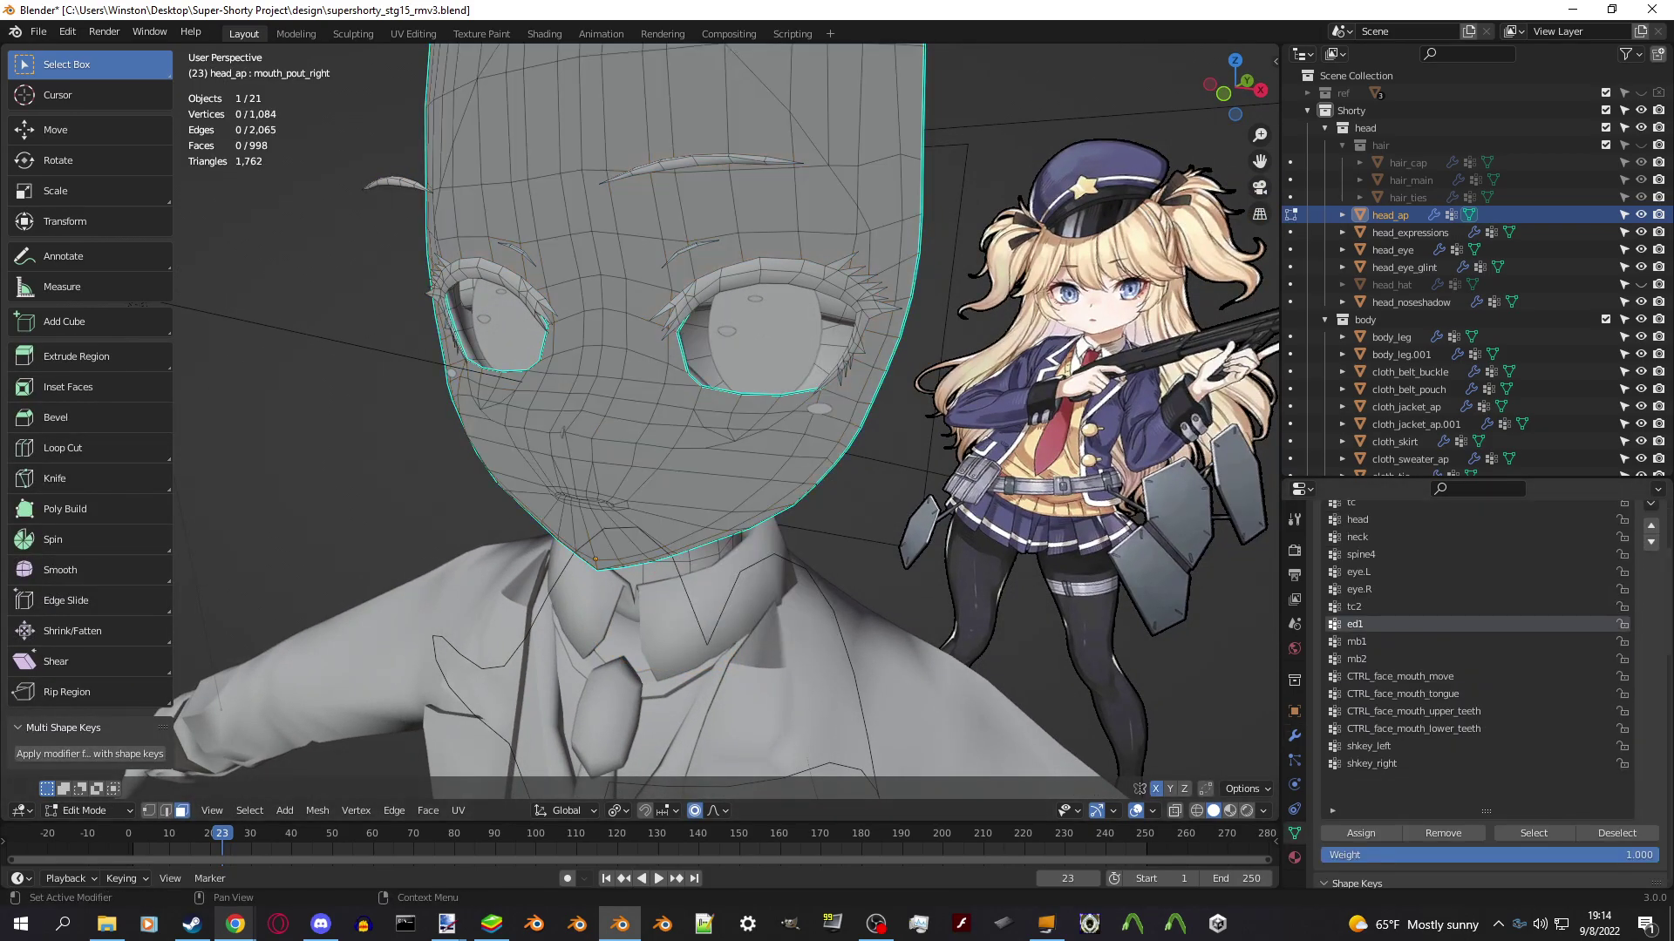
Select the ed1 group's vertices and adjust their normals around the eye in the normal editor.
{"action": "left_click", "coordinate": [1534, 834]}
{"action": "middle_click_drag", "start_coordinate": [401, 227], "coordinate": [447, 189]}
{"action": "middle_click_drag", "start_coordinate": [854, 549], "coordinate": [774, 549]}
{"action": "key", "text": "q"}
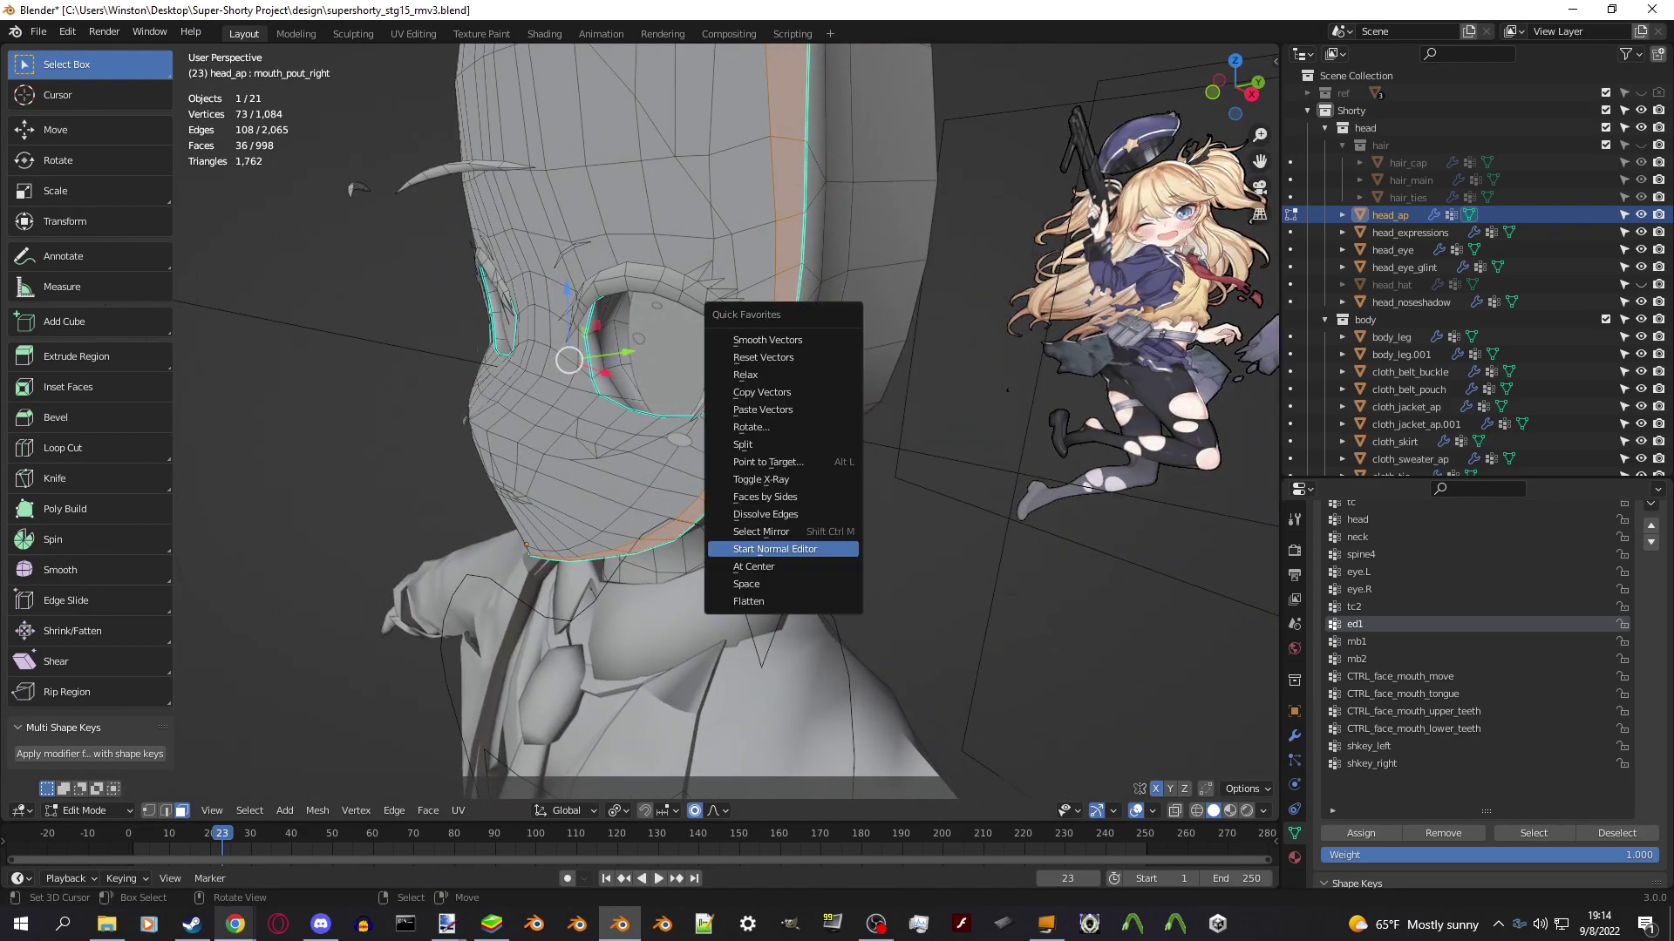
{"action": "left_click", "coordinate": [774, 549]}
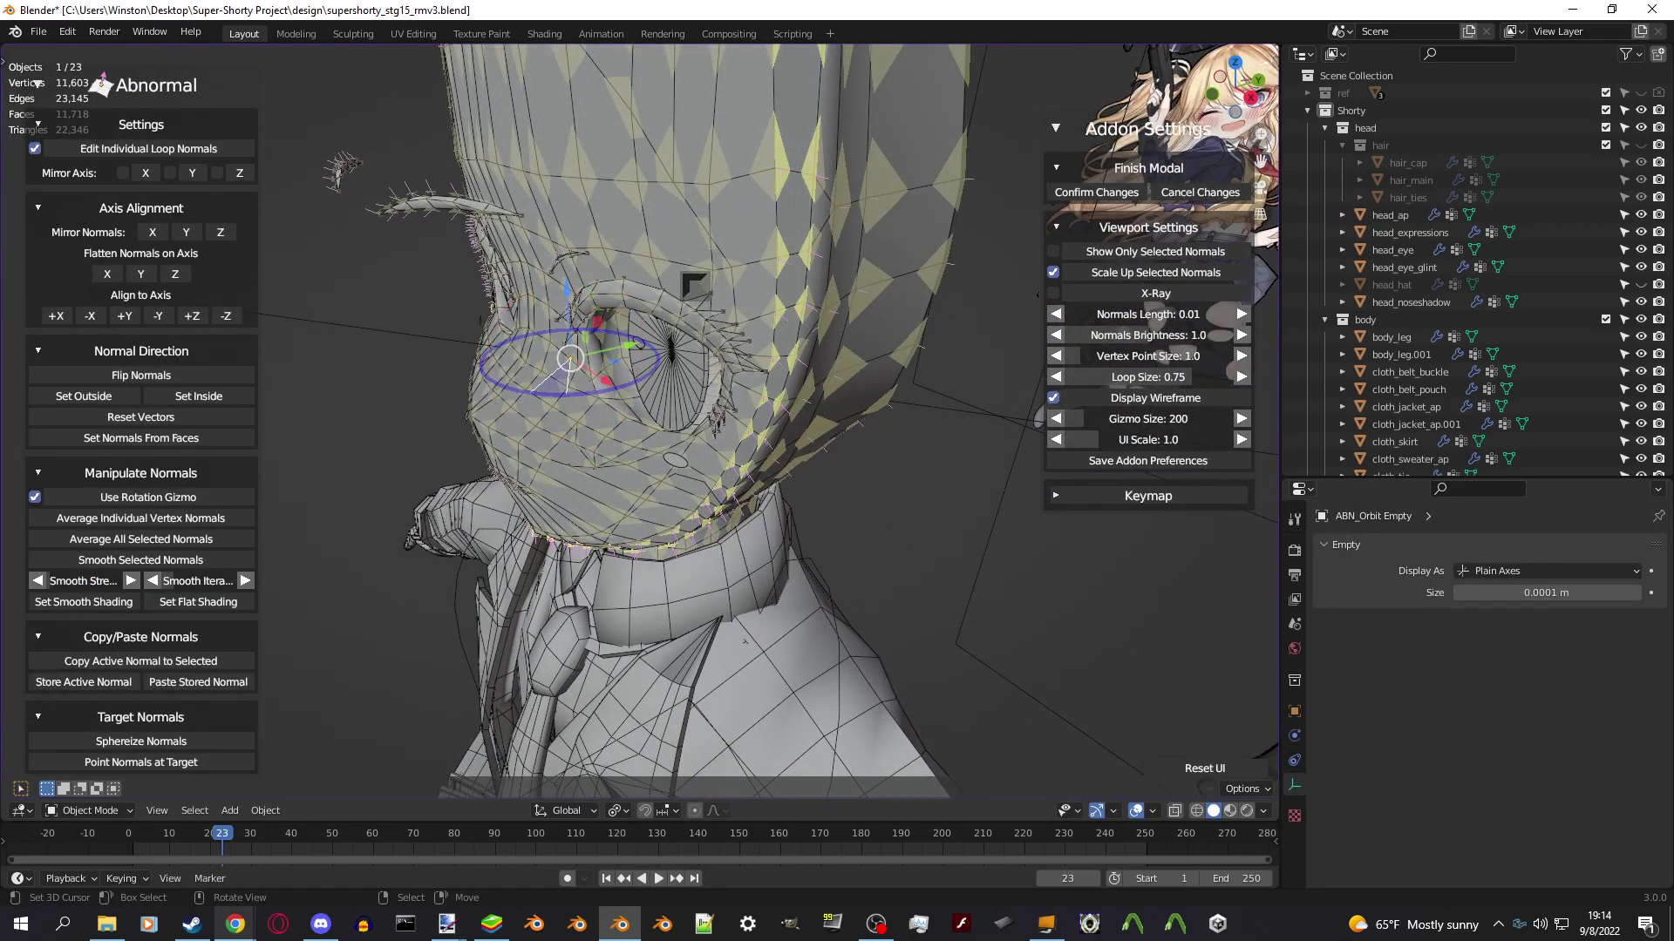
{"action": "key", "text": "Escape"}
Make mb1 the active vertex group, select its vertices, and launch the normal editor on them.
{"action": "middle_click_drag", "start_coordinate": [774, 549], "coordinate": [610, 476]}
{"action": "scroll", "coordinate": [636, 419], "scroll_direction": "down", "scroll_amount": 10}
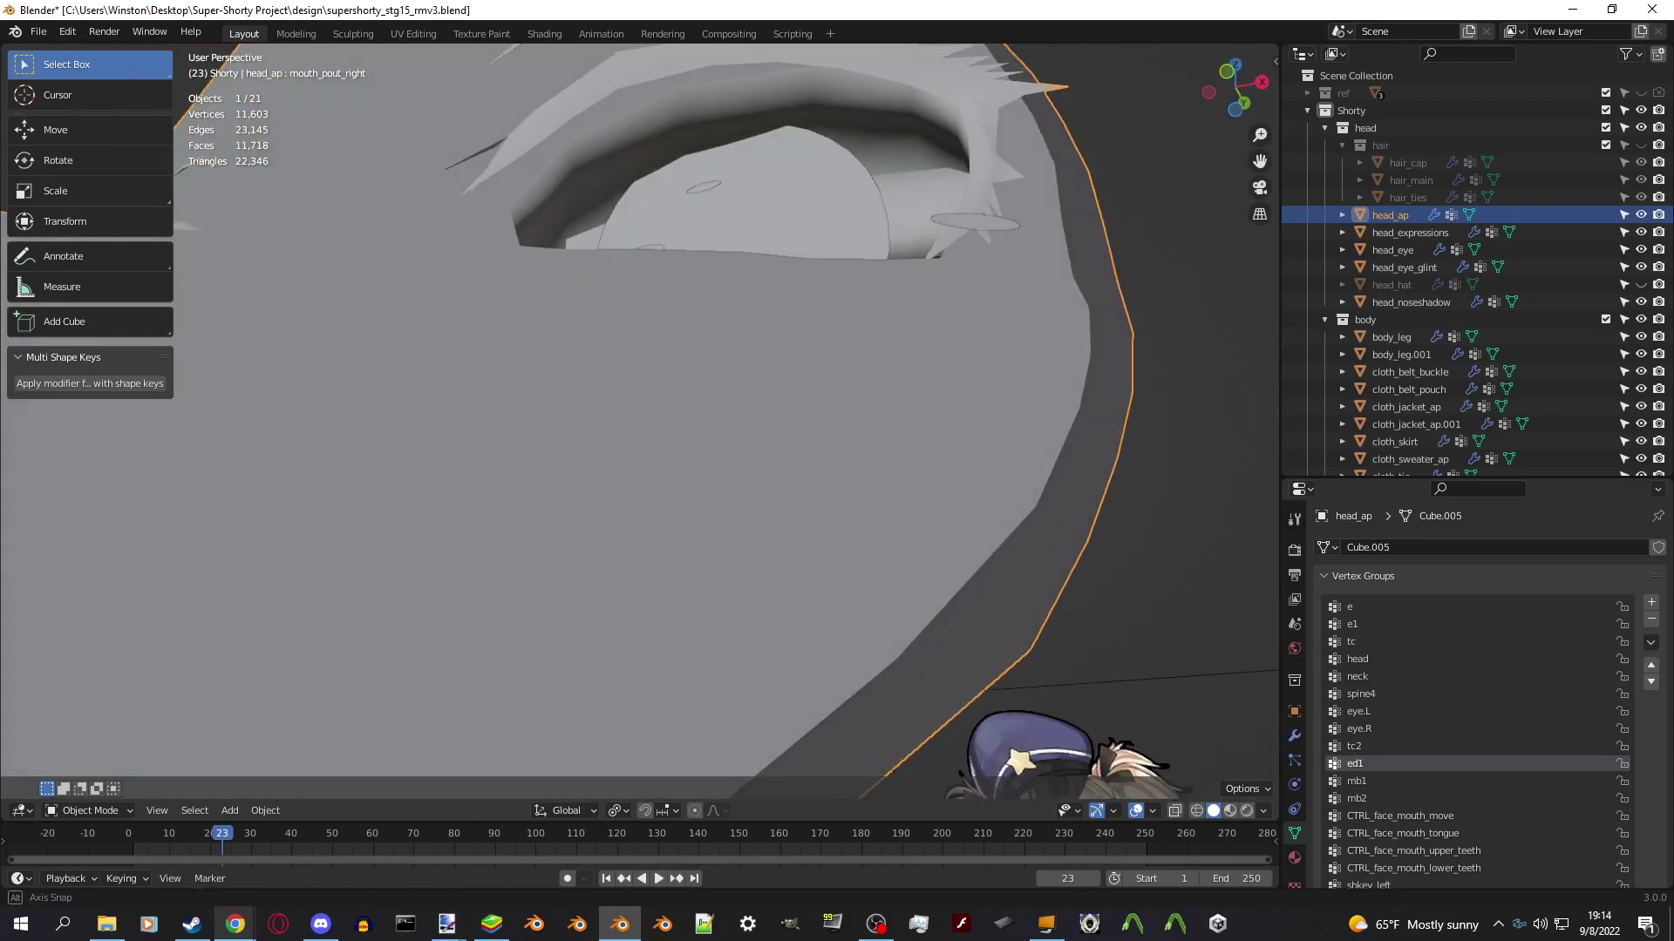
{"action": "key", "text": "Tab"}
{"action": "scroll", "coordinate": [1482, 697], "scroll_direction": "down", "scroll_amount": 4}
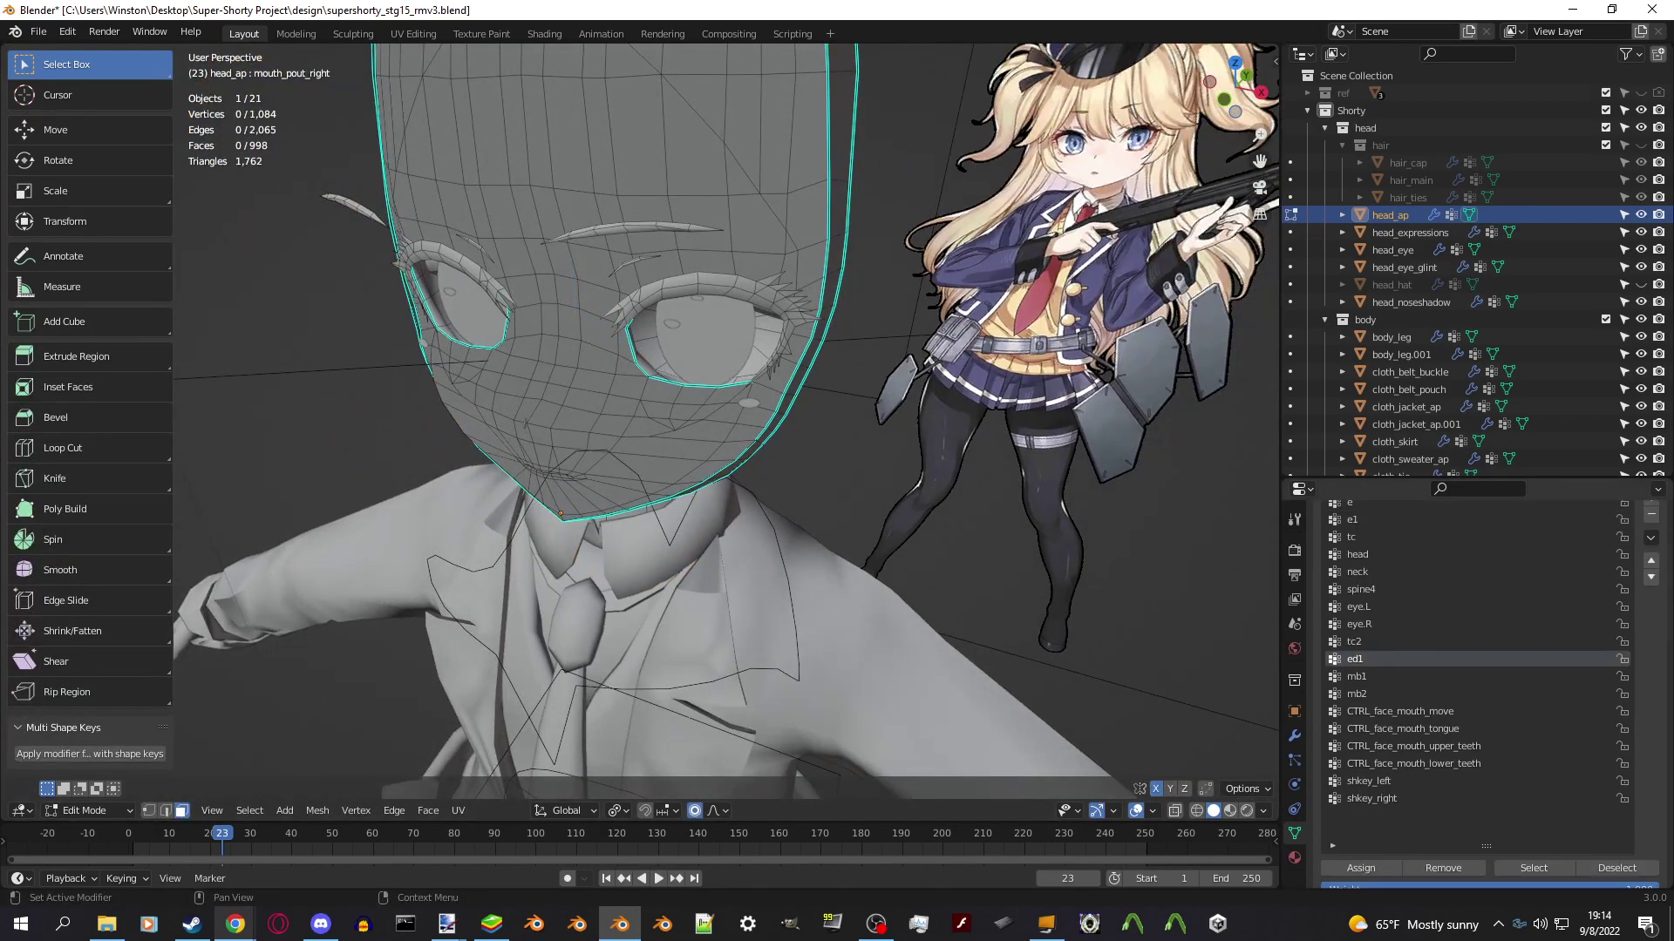
{"action": "left_click", "coordinate": [1357, 642]}
{"action": "left_click", "coordinate": [1534, 833]}
{"action": "key", "text": "alt+n"}
{"action": "left_click", "coordinate": [802, 590]}
{"action": "middle_click_drag", "start_coordinate": [38, 82], "coordinate": [38, 82]}
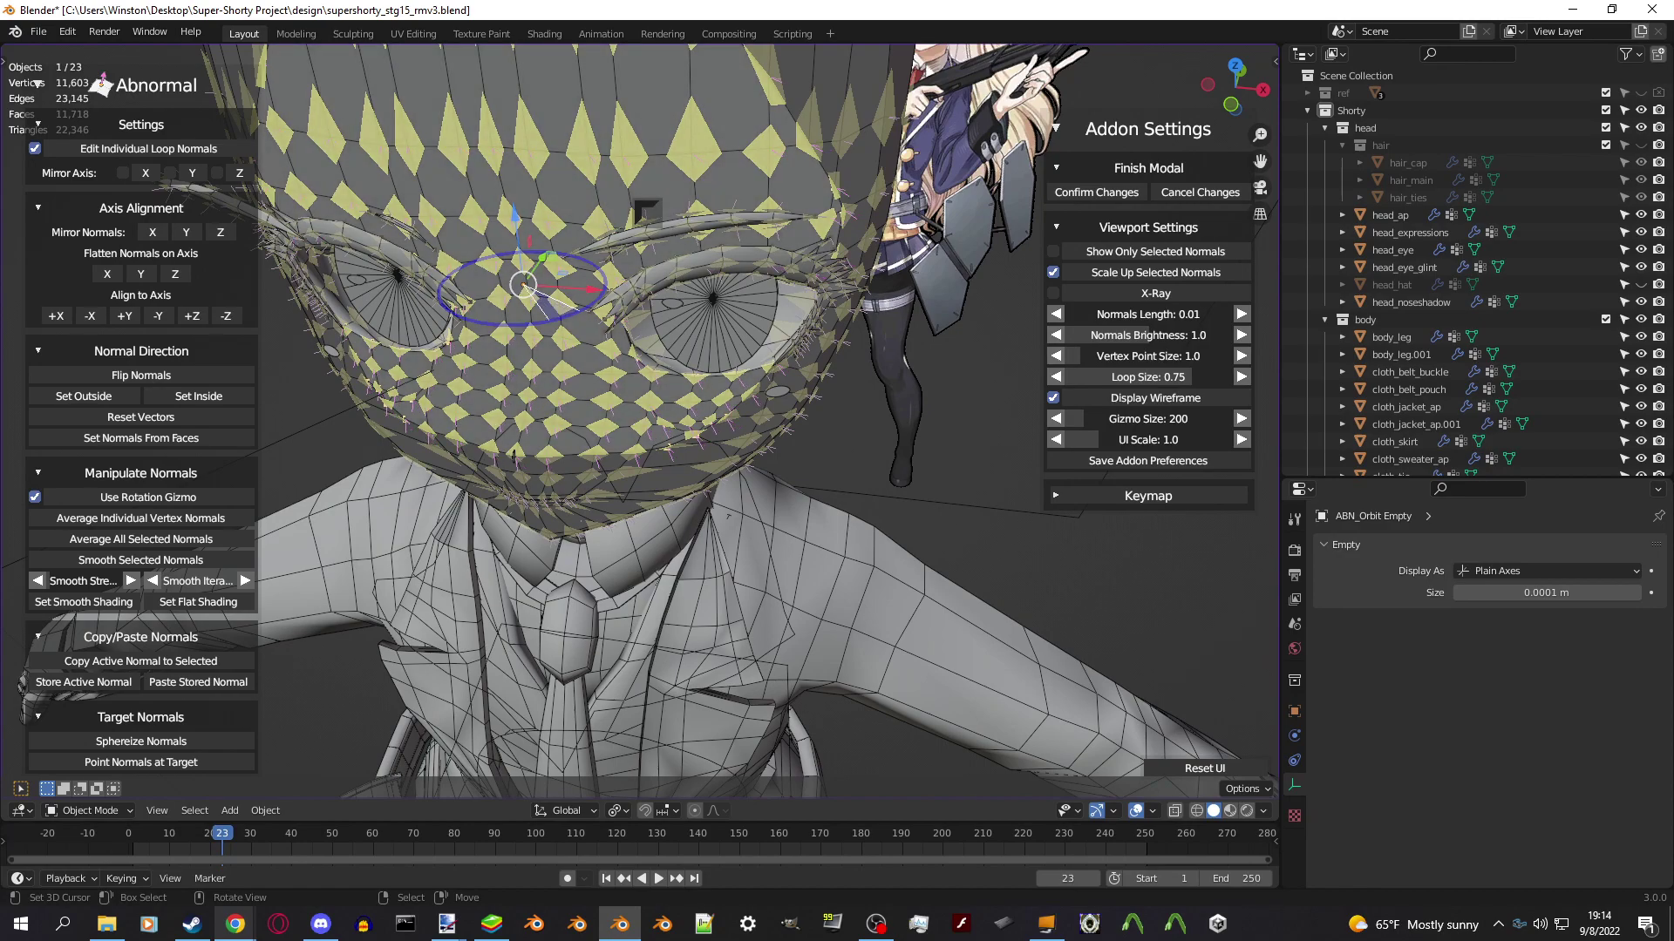
Run another normal-editor pass on the head mesh and confirm it.
{"action": "key", "text": "Return"}
{"action": "key", "text": "alt+a"}
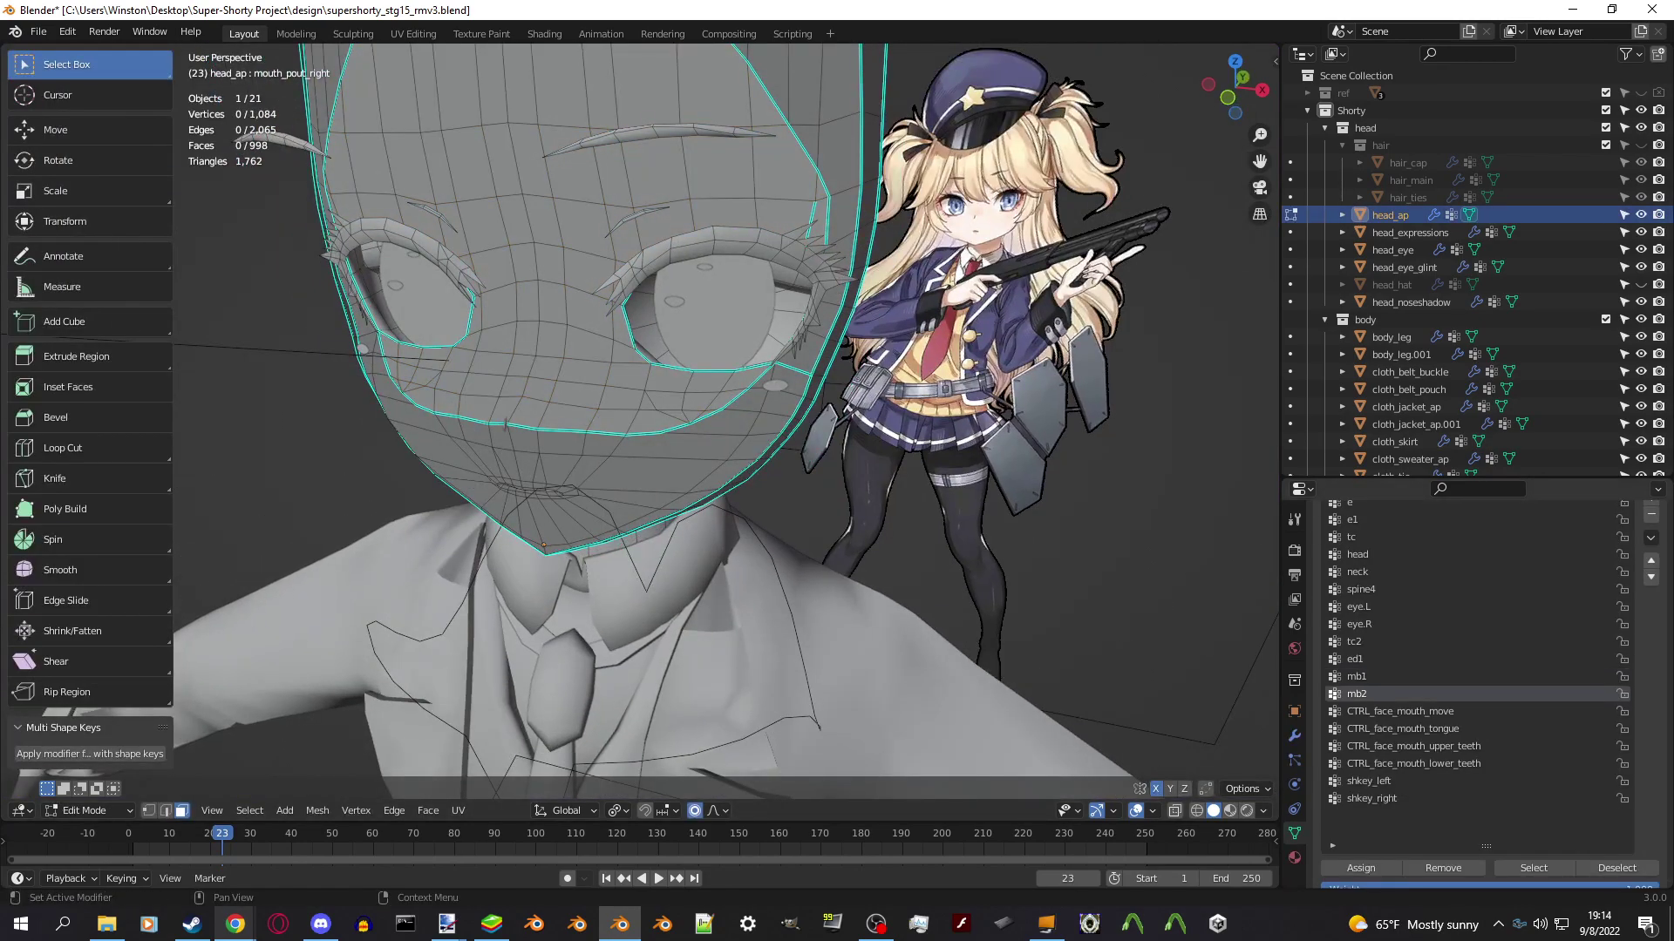
{"action": "right_click", "coordinate": [785, 620]}
{"action": "left_click", "coordinate": [784, 621]}
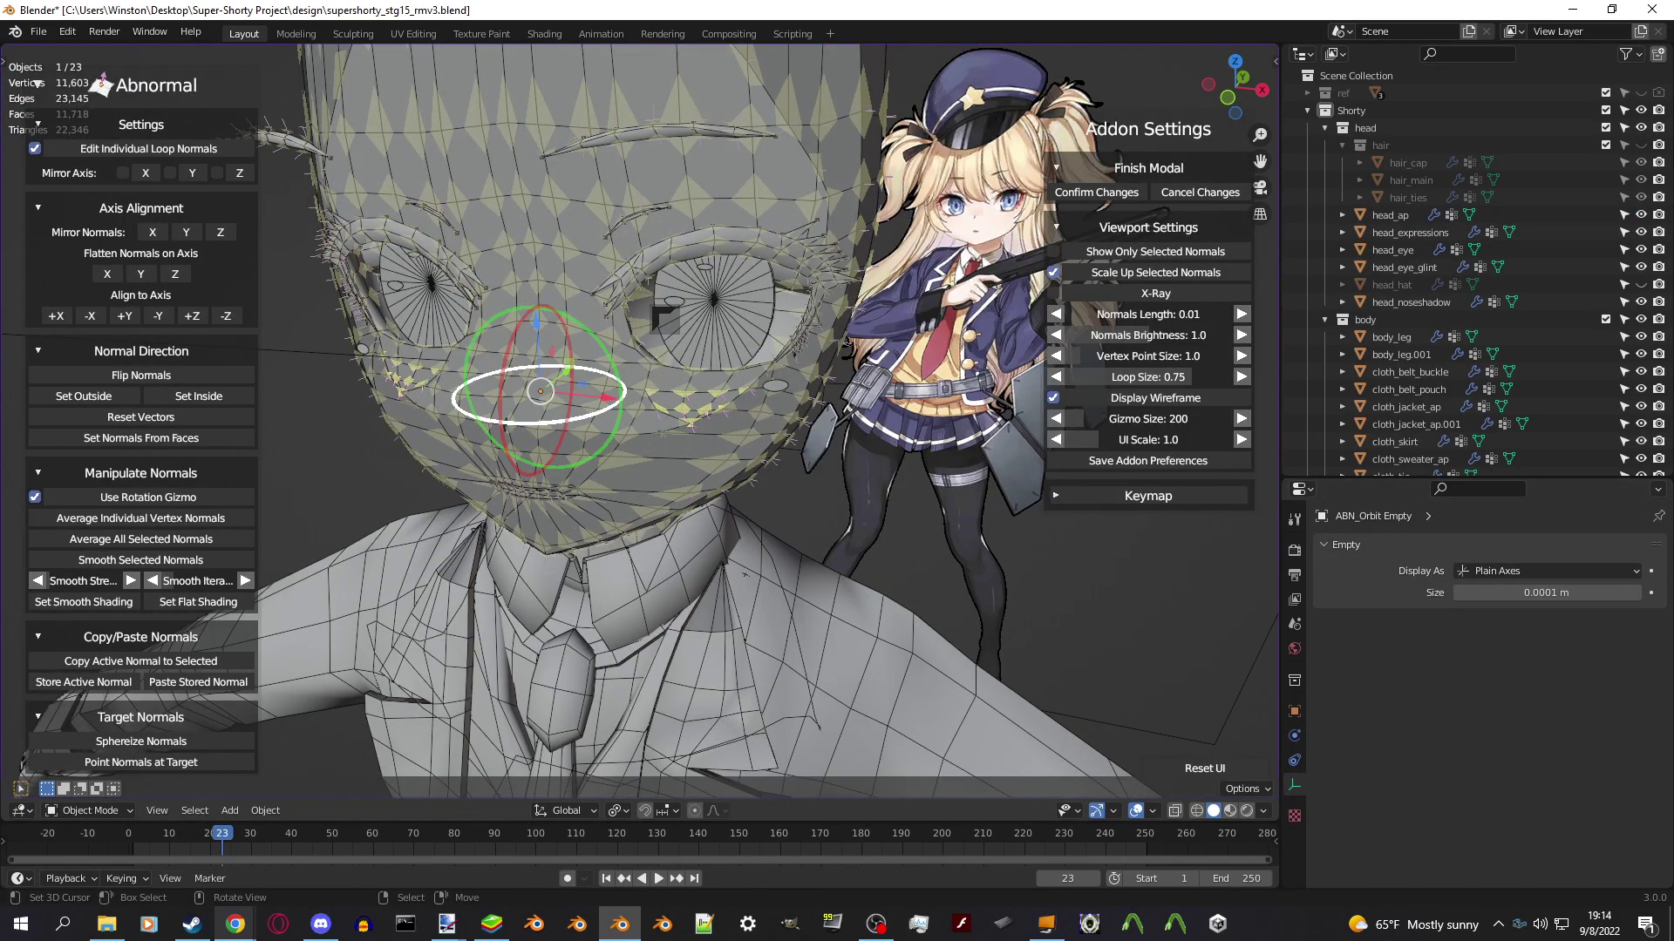
{"action": "key", "text": "Return"}
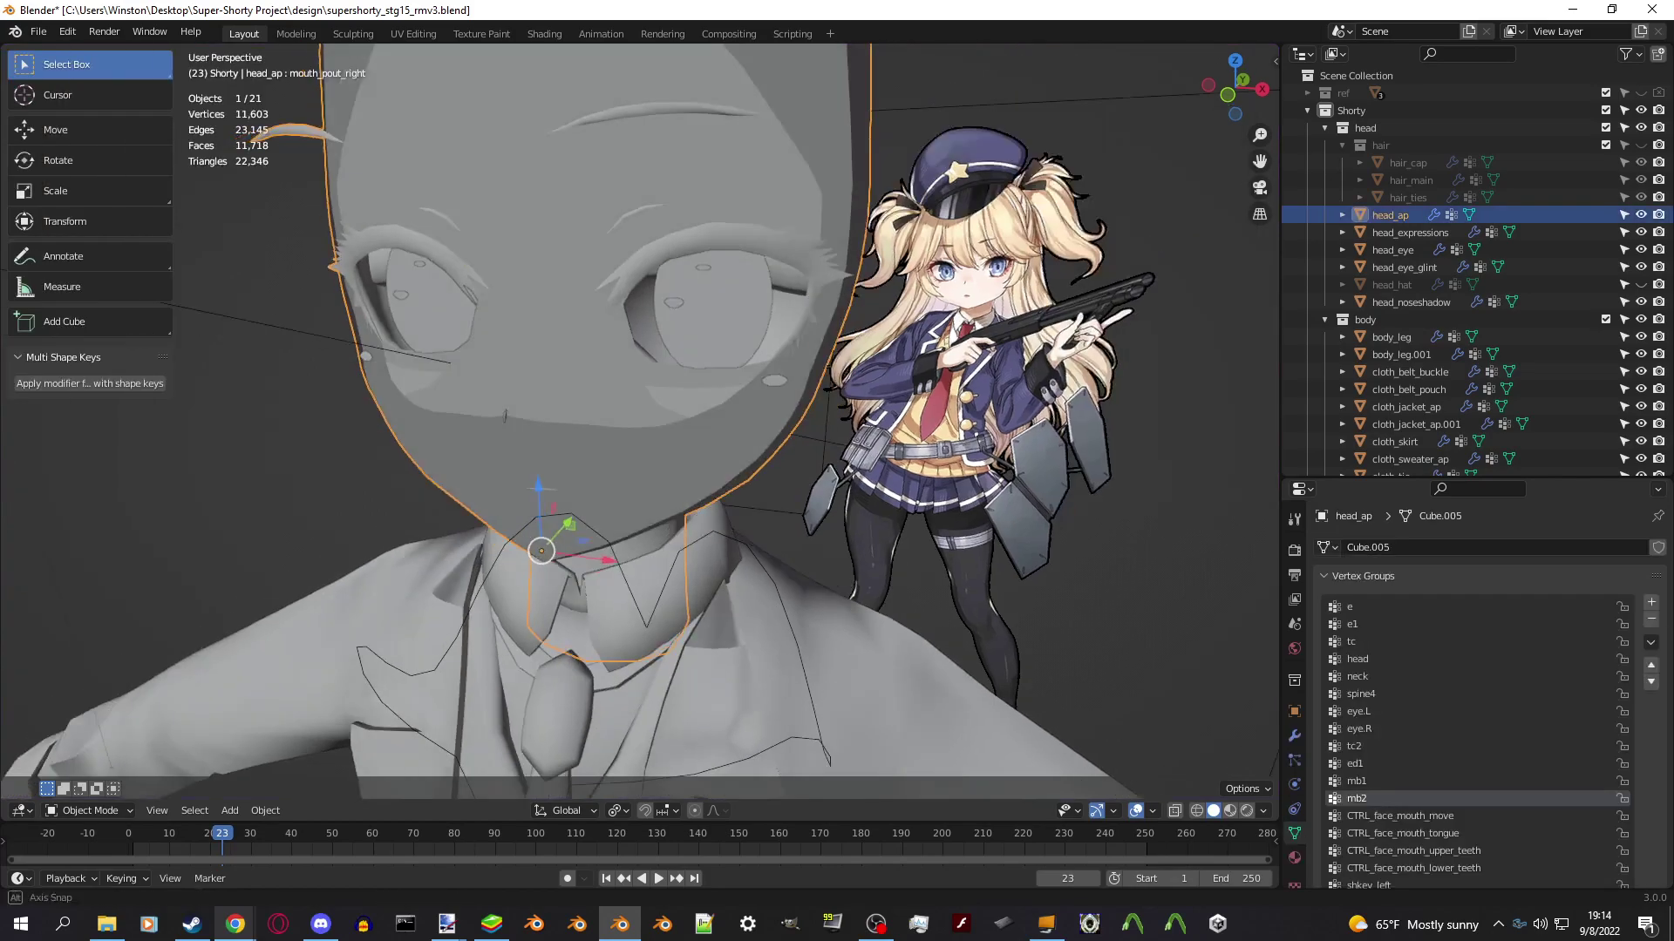
Deselect all, enable X-ray, and switch to a front orthographic view of the head.
{"action": "scroll", "coordinate": [637, 419], "scroll_direction": "up", "scroll_amount": 4}
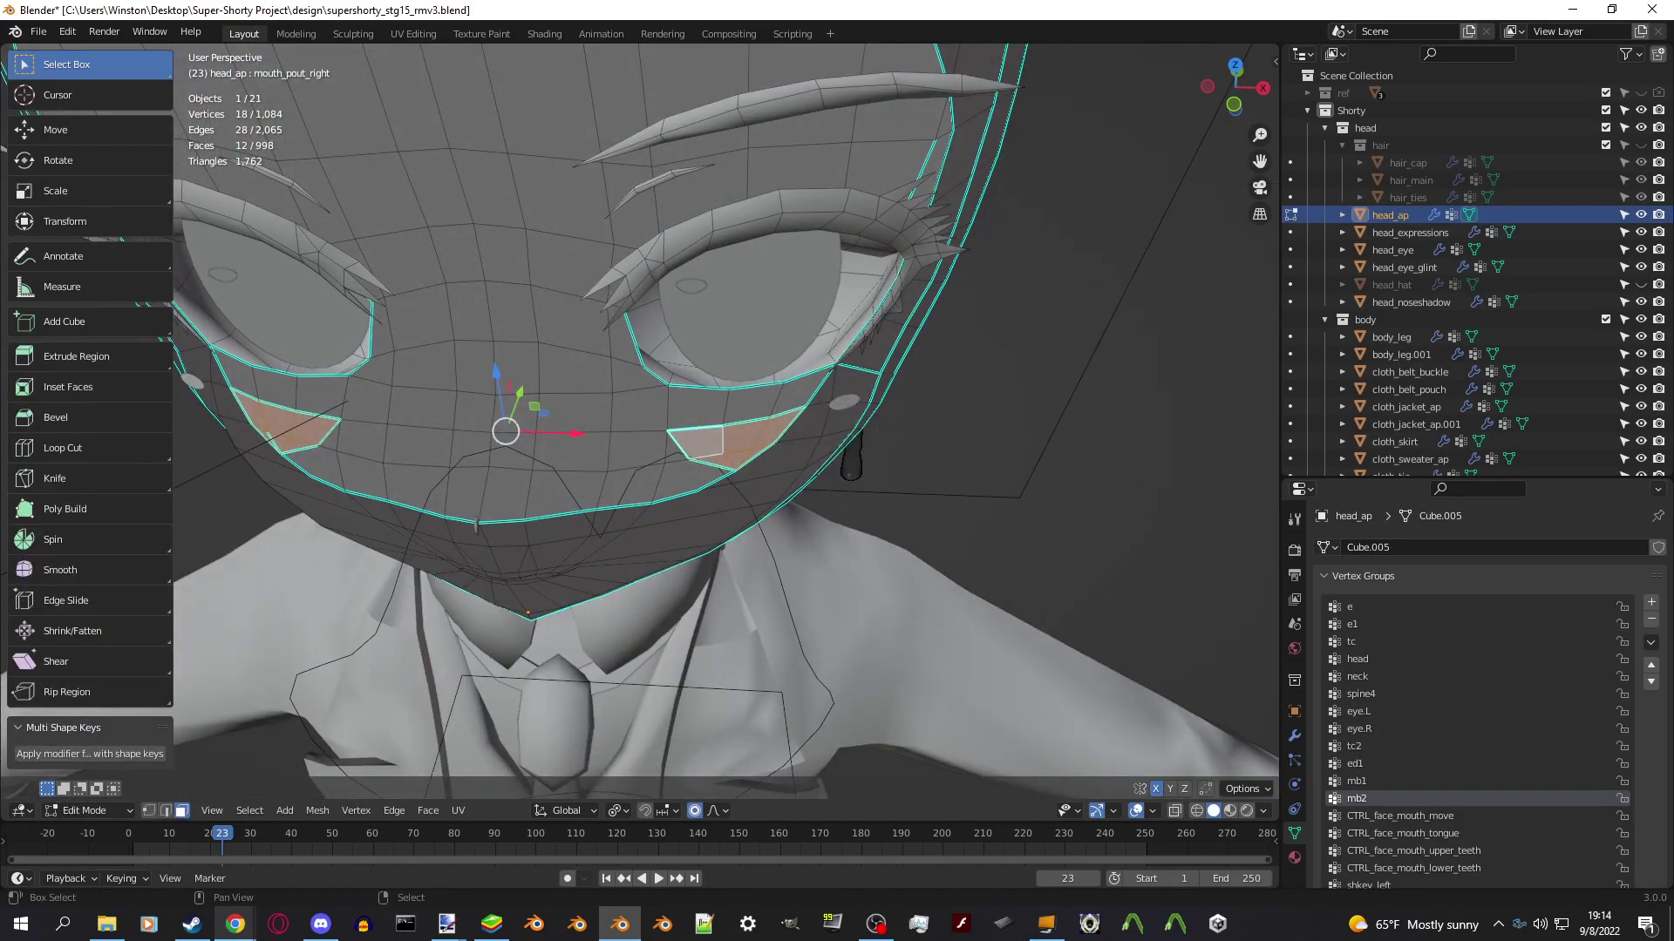
{"action": "mouse_move", "coordinate": [637, 418]}
{"action": "middle_mouse_down"}
{"action": "mouse_move", "coordinate": [566, 410]}
{"action": "mouse_move", "coordinate": [724, 427]}
{"action": "mouse_move", "coordinate": [663, 419]}
{"action": "middle_mouse_up"}
{"action": "scroll", "coordinate": [663, 418], "scroll_direction": "down", "scroll_amount": 6}
{"action": "key", "text": "alt+a"}
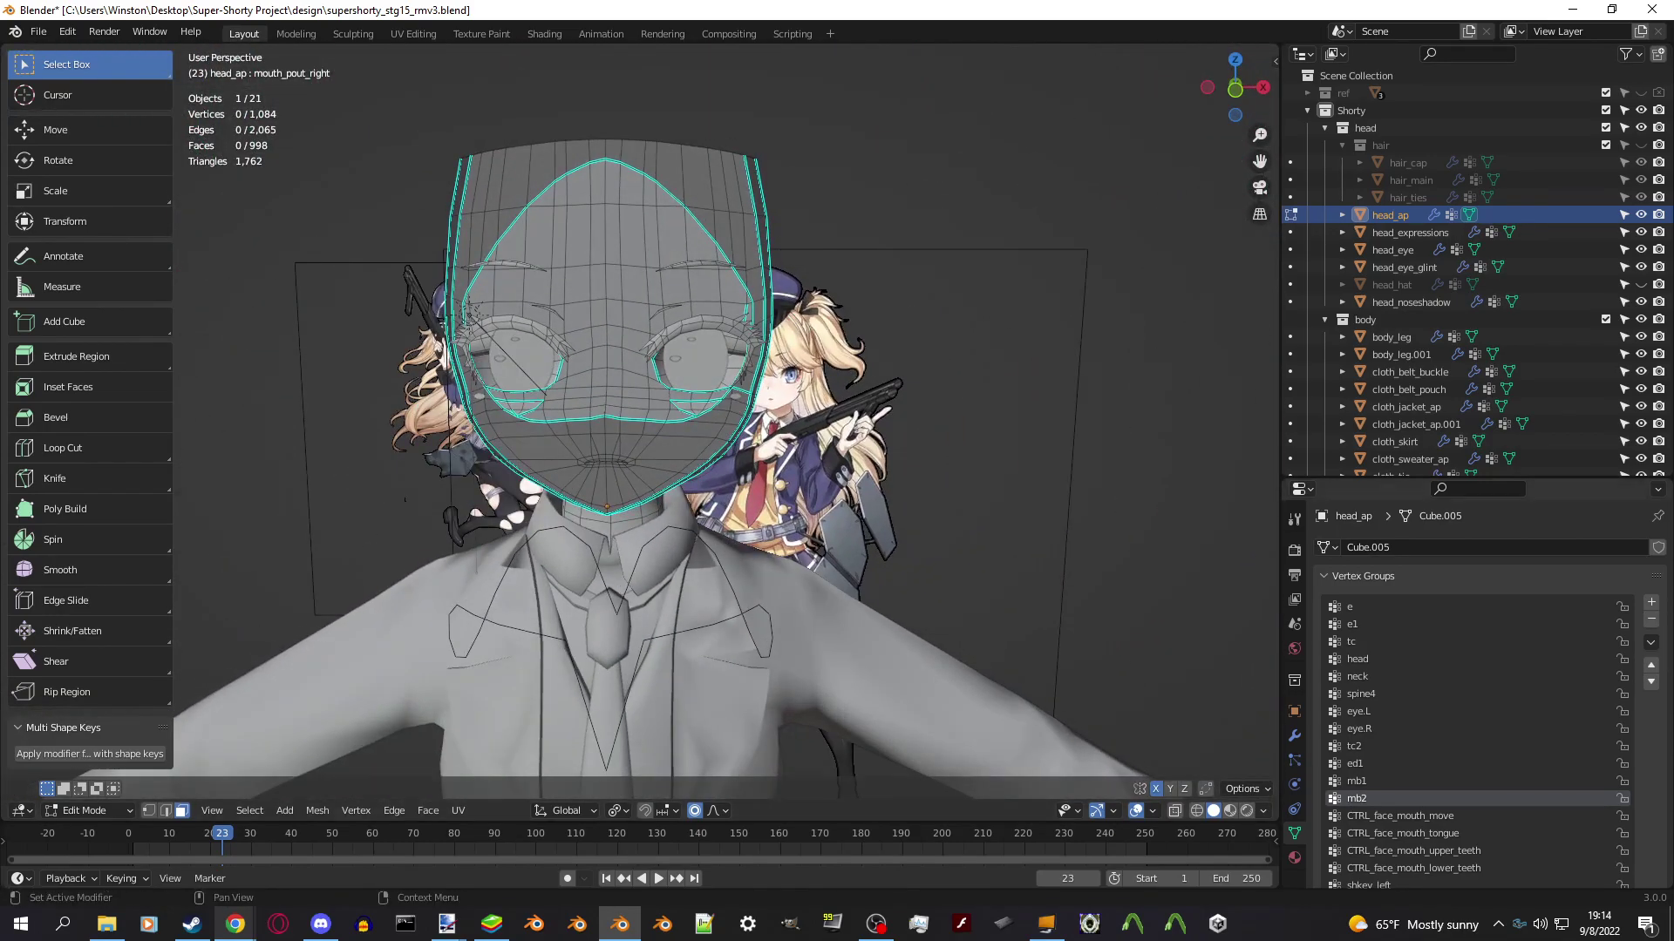
{"action": "scroll", "coordinate": [1473, 697], "scroll_direction": "down", "scroll_amount": 3}
{"action": "key", "text": "alt+z"}
{"action": "key", "text": "KP_5"}
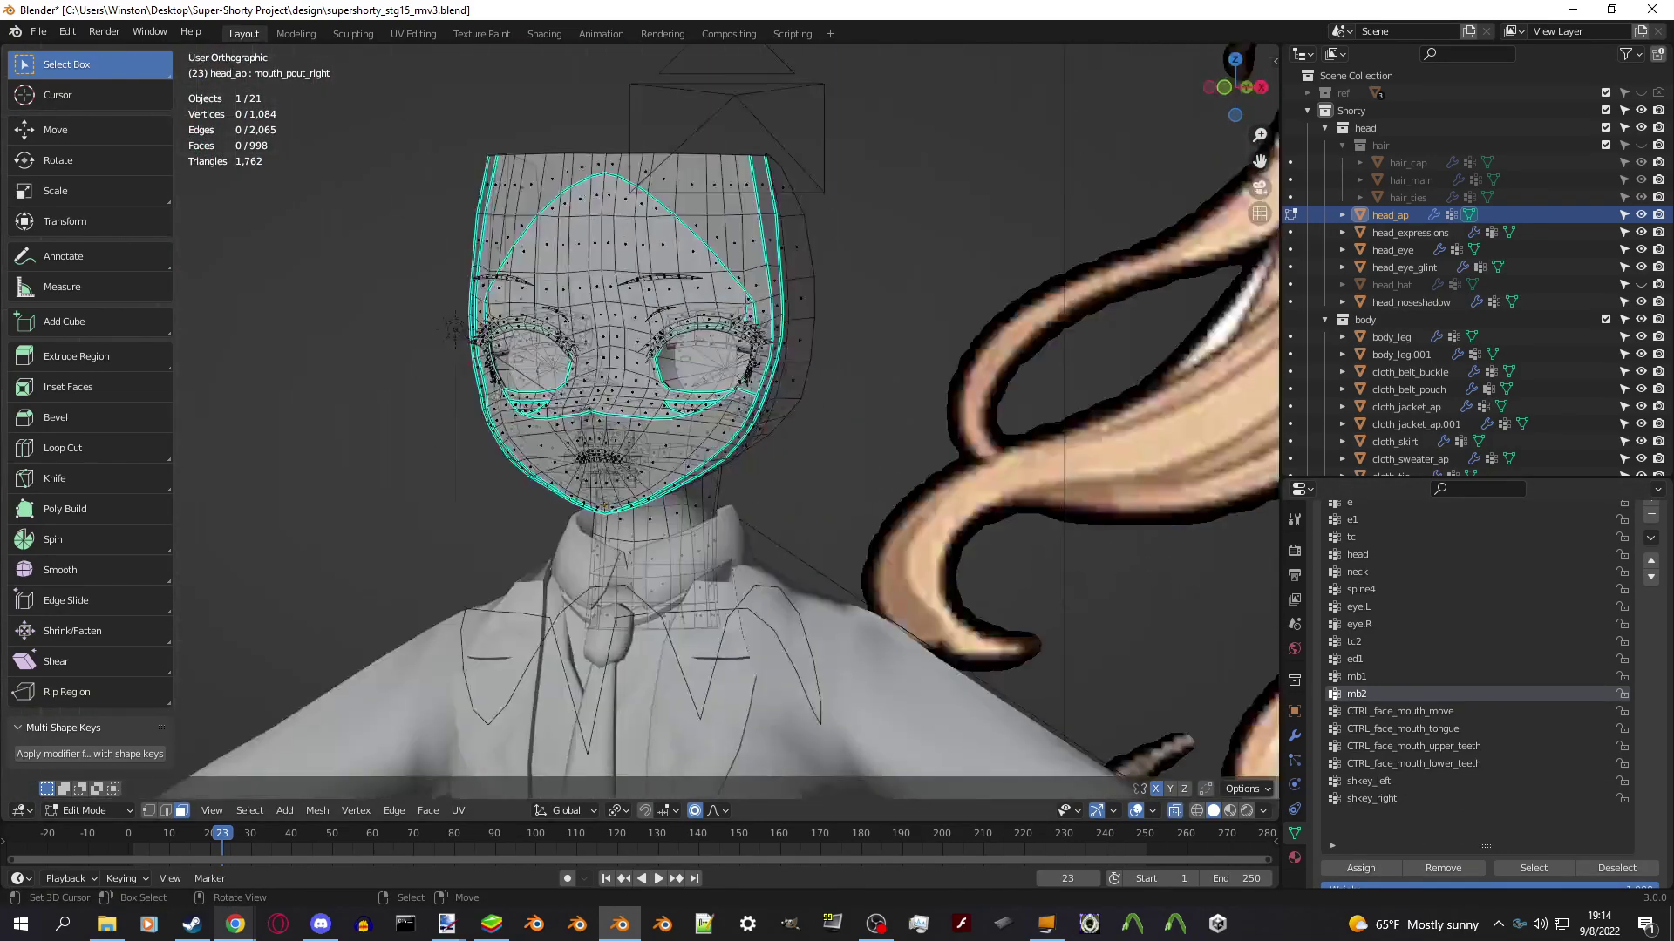
{"action": "key", "text": "KP_1"}
Box-select the right half of the head and start the normal editor on it.
{"action": "left_click_drag", "start_coordinate": [609, 663], "coordinate": [789, 140]}
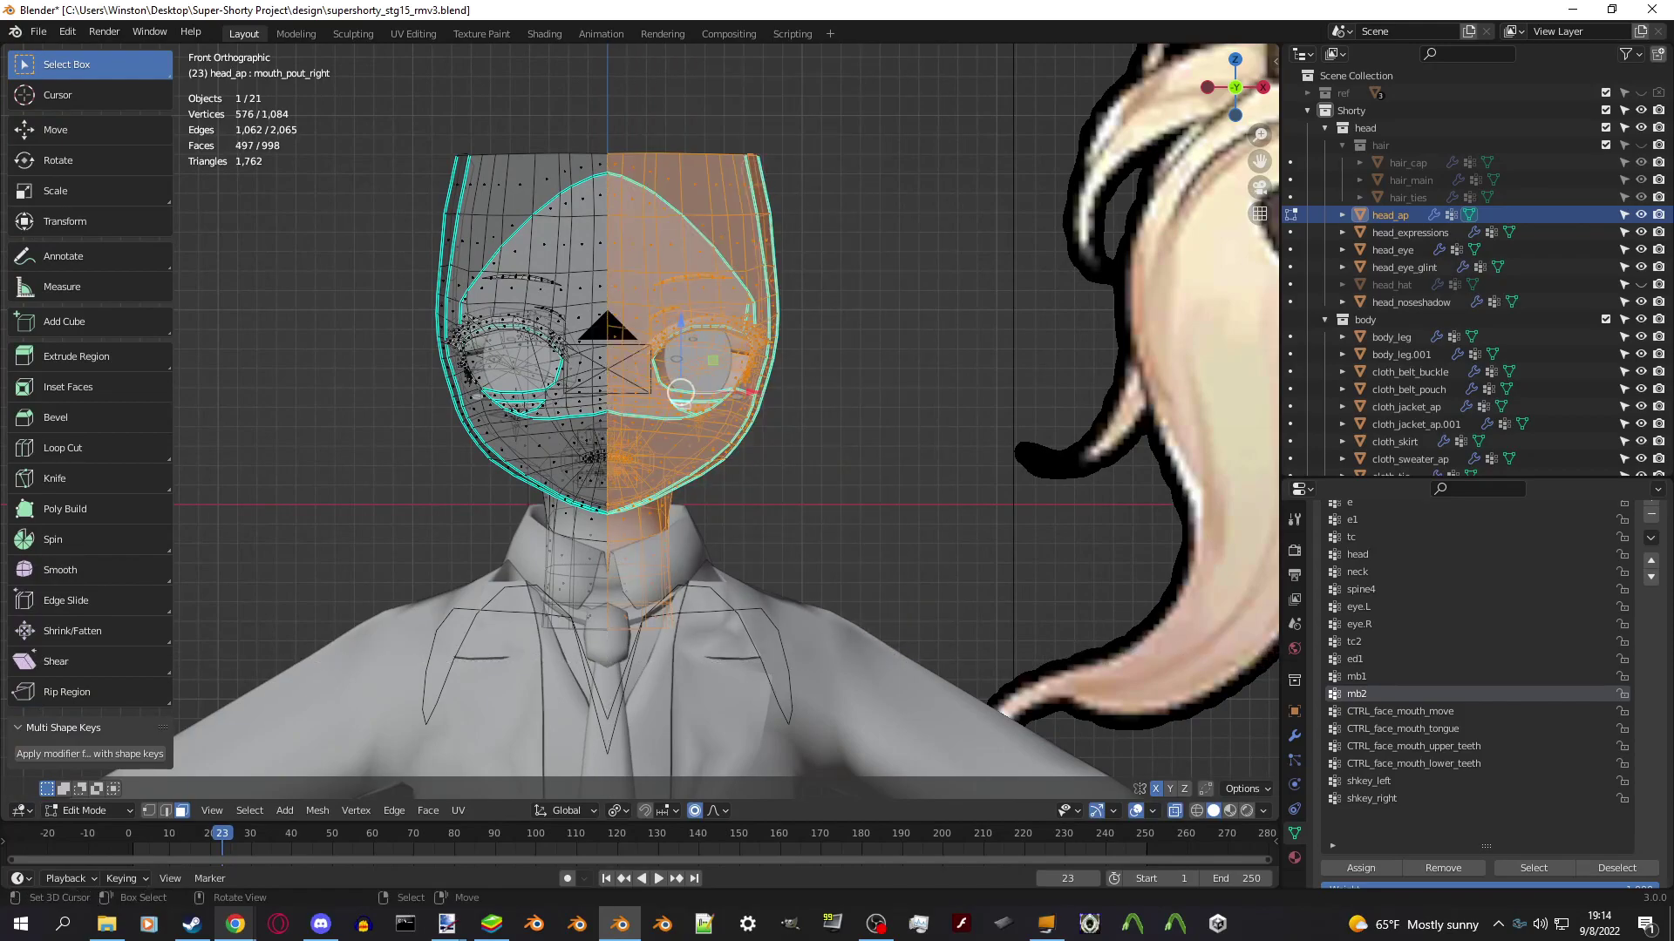
{"action": "scroll", "coordinate": [636, 438], "scroll_direction": "up", "scroll_amount": 3}
{"action": "key", "text": "q"}
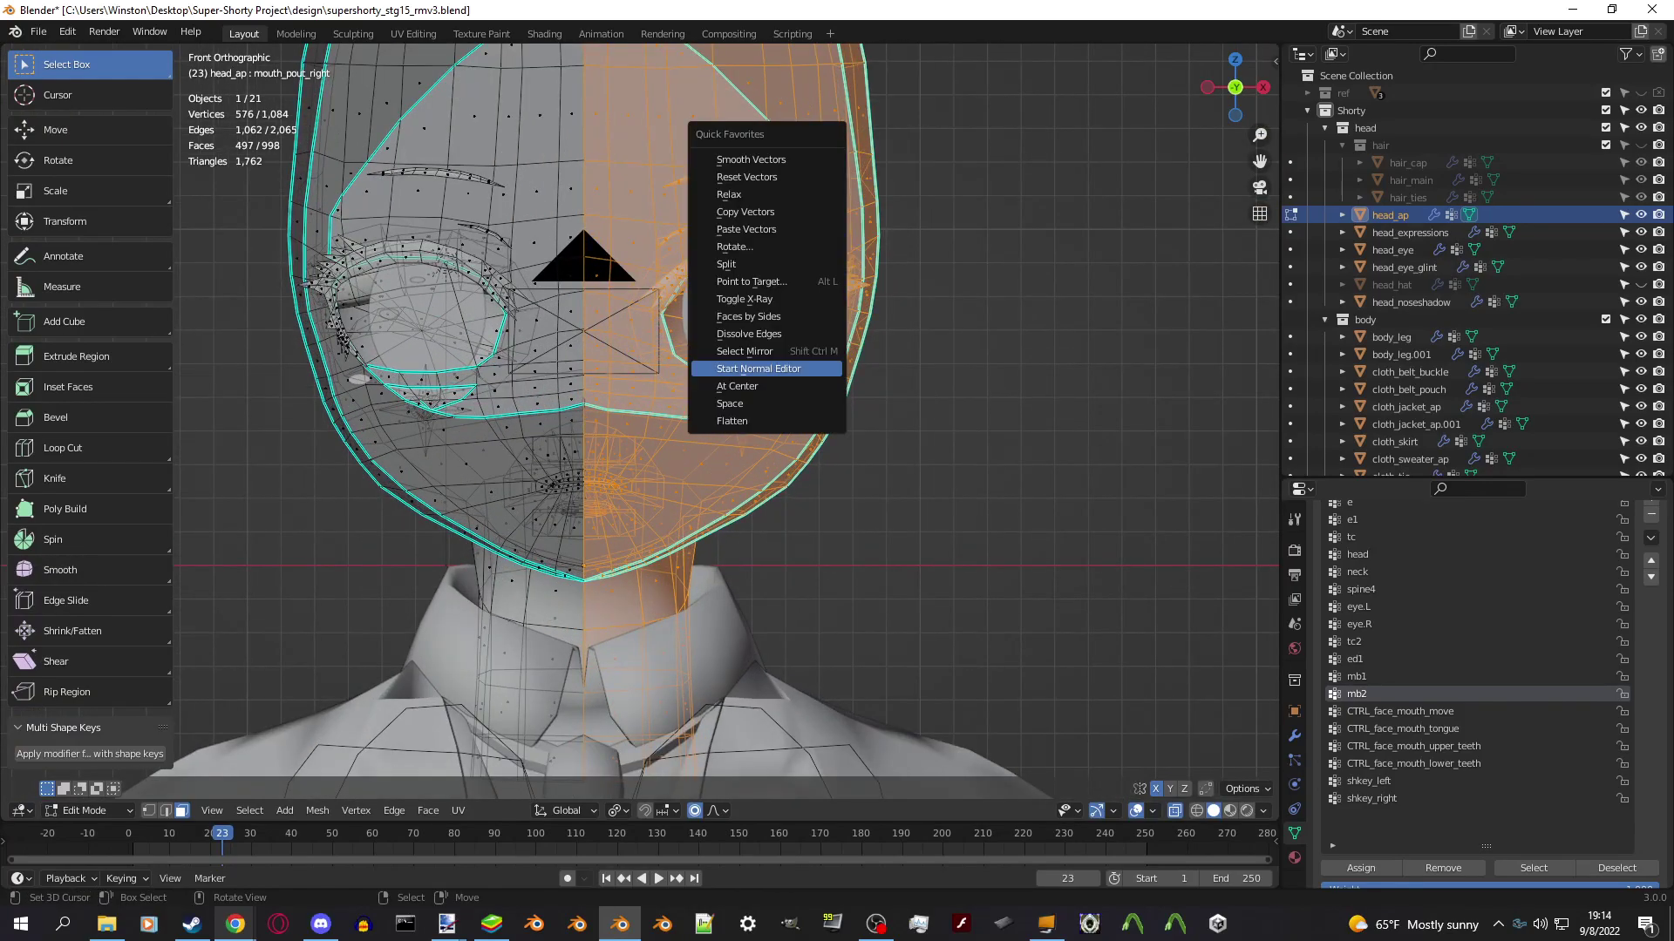
{"action": "key", "text": "Return"}
{"action": "key", "text": "Return"}
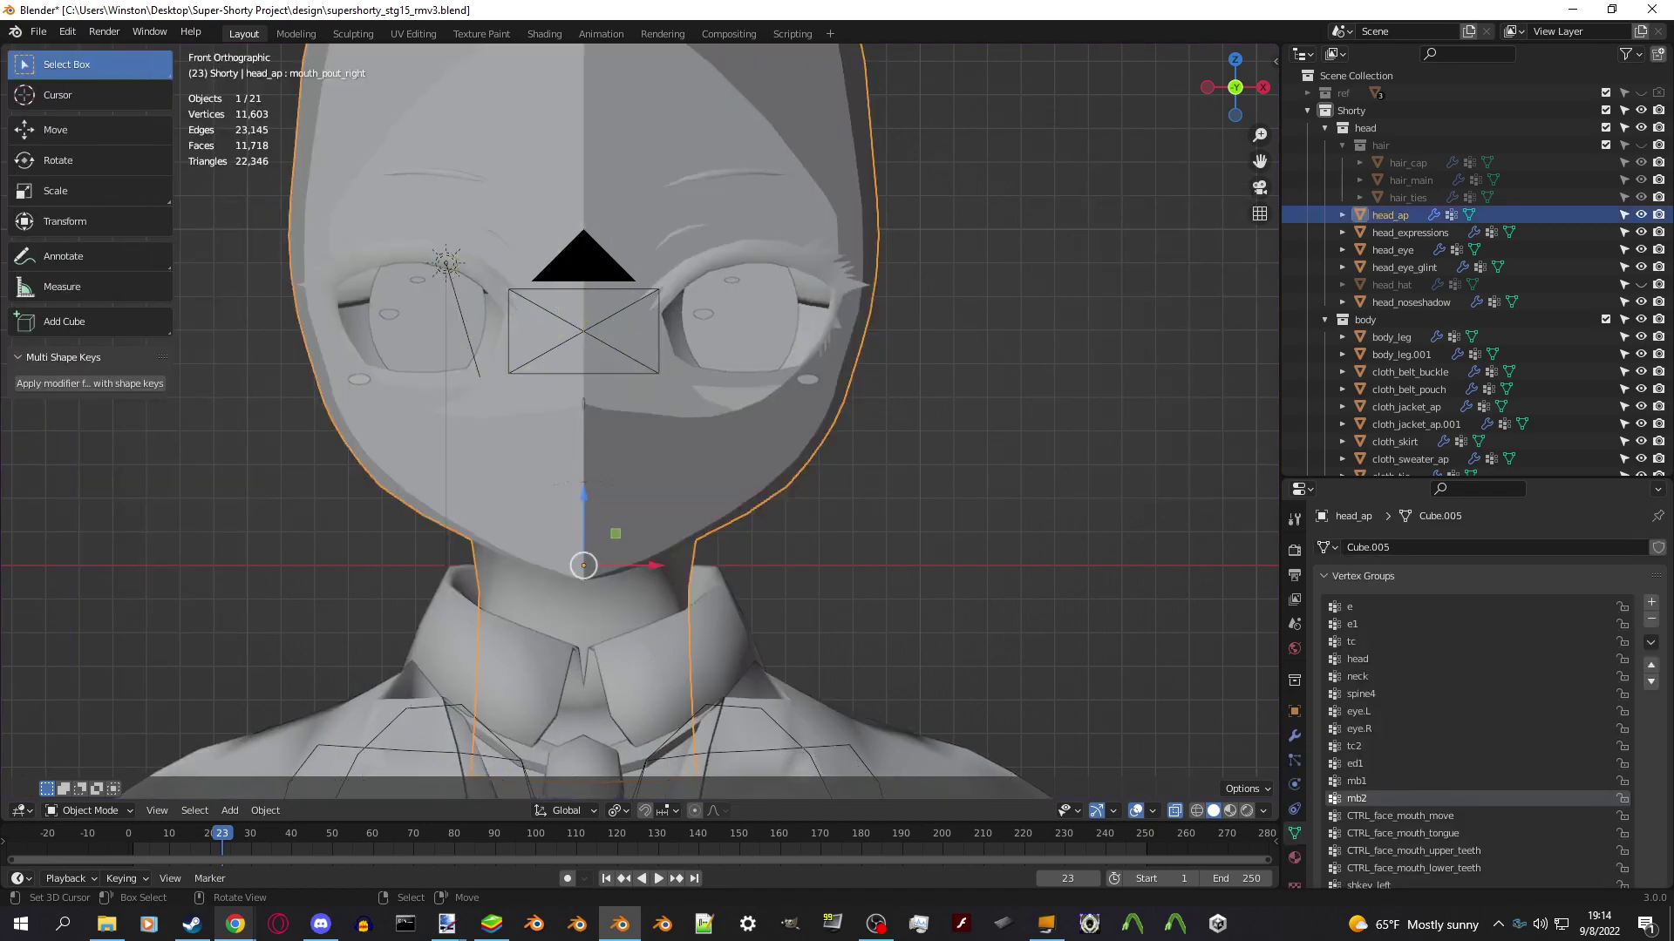
Select the sun light and rotate it to a new angle.
{"action": "middle_click_drag", "start_coordinate": [611, 436], "coordinate": [750, 400]}
{"action": "left_click", "coordinate": [388, 334]}
{"action": "scroll", "coordinate": [571, 416], "scroll_direction": "up", "scroll_amount": 3}
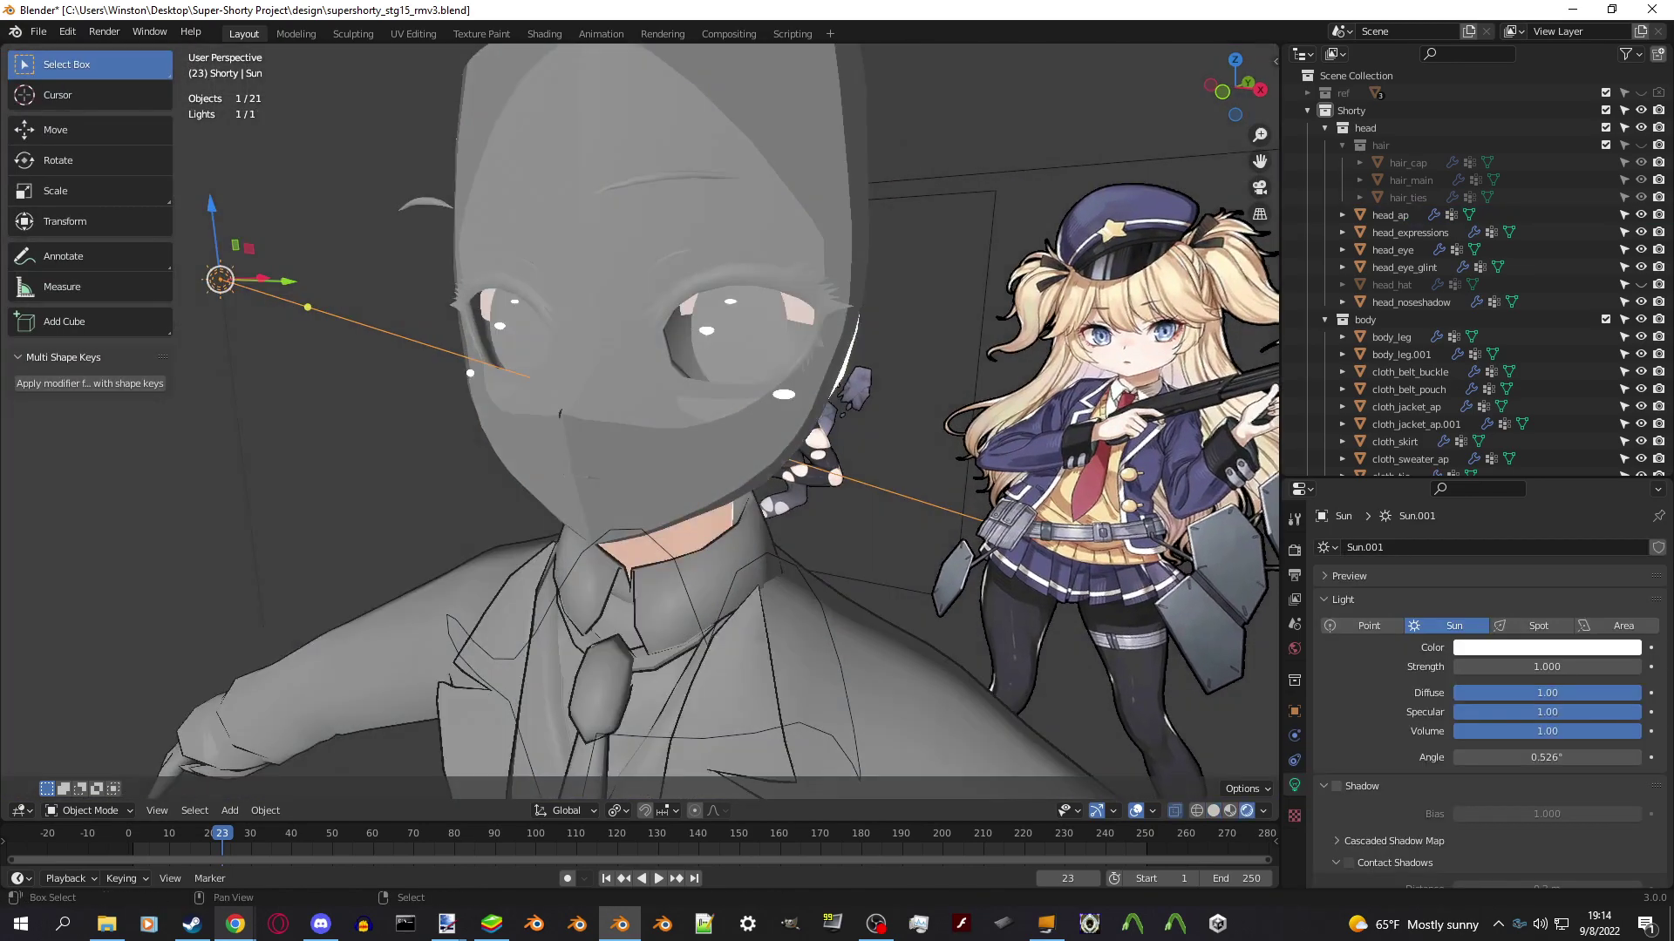
{"action": "key", "text": "r"}
{"action": "key", "text": "r"}
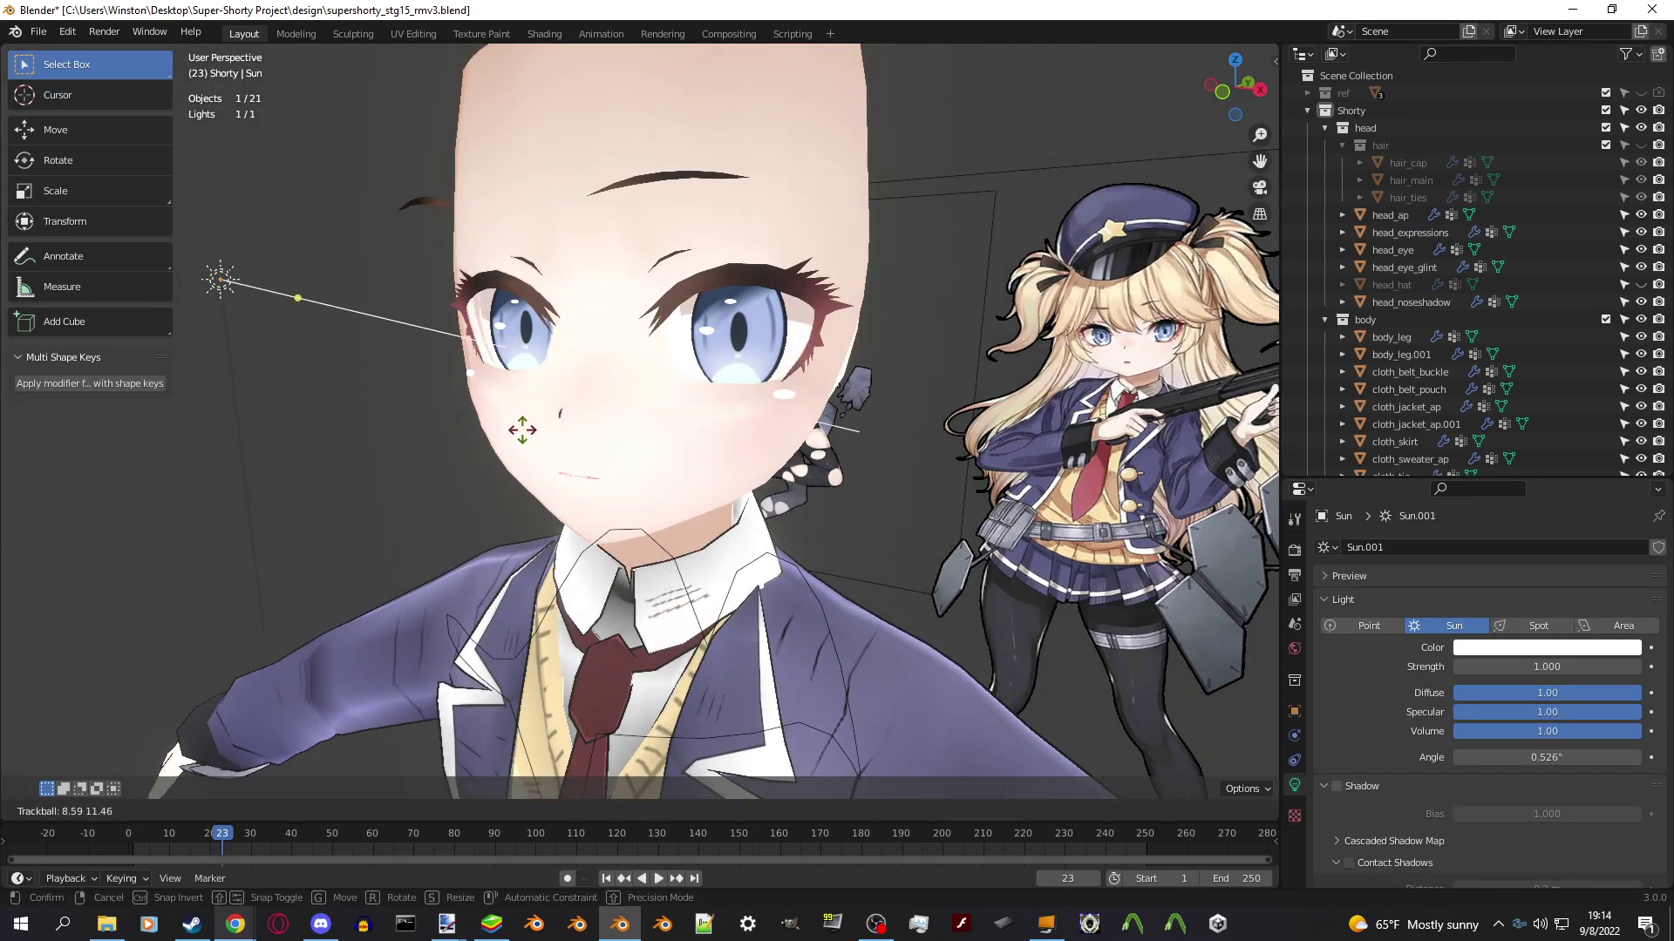
{"action": "left_click", "coordinate": [855, 366]}
Select the mb2 group's vertices on head_ap, switch to solid shading, and return to Object Mode.
{"action": "left_click", "coordinate": [663, 410]}
{"action": "scroll", "coordinate": [637, 418], "scroll_direction": "down", "scroll_amount": 3}
{"action": "key", "text": "Tab"}
{"action": "scroll", "coordinate": [637, 418], "scroll_direction": "up", "scroll_amount": 4}
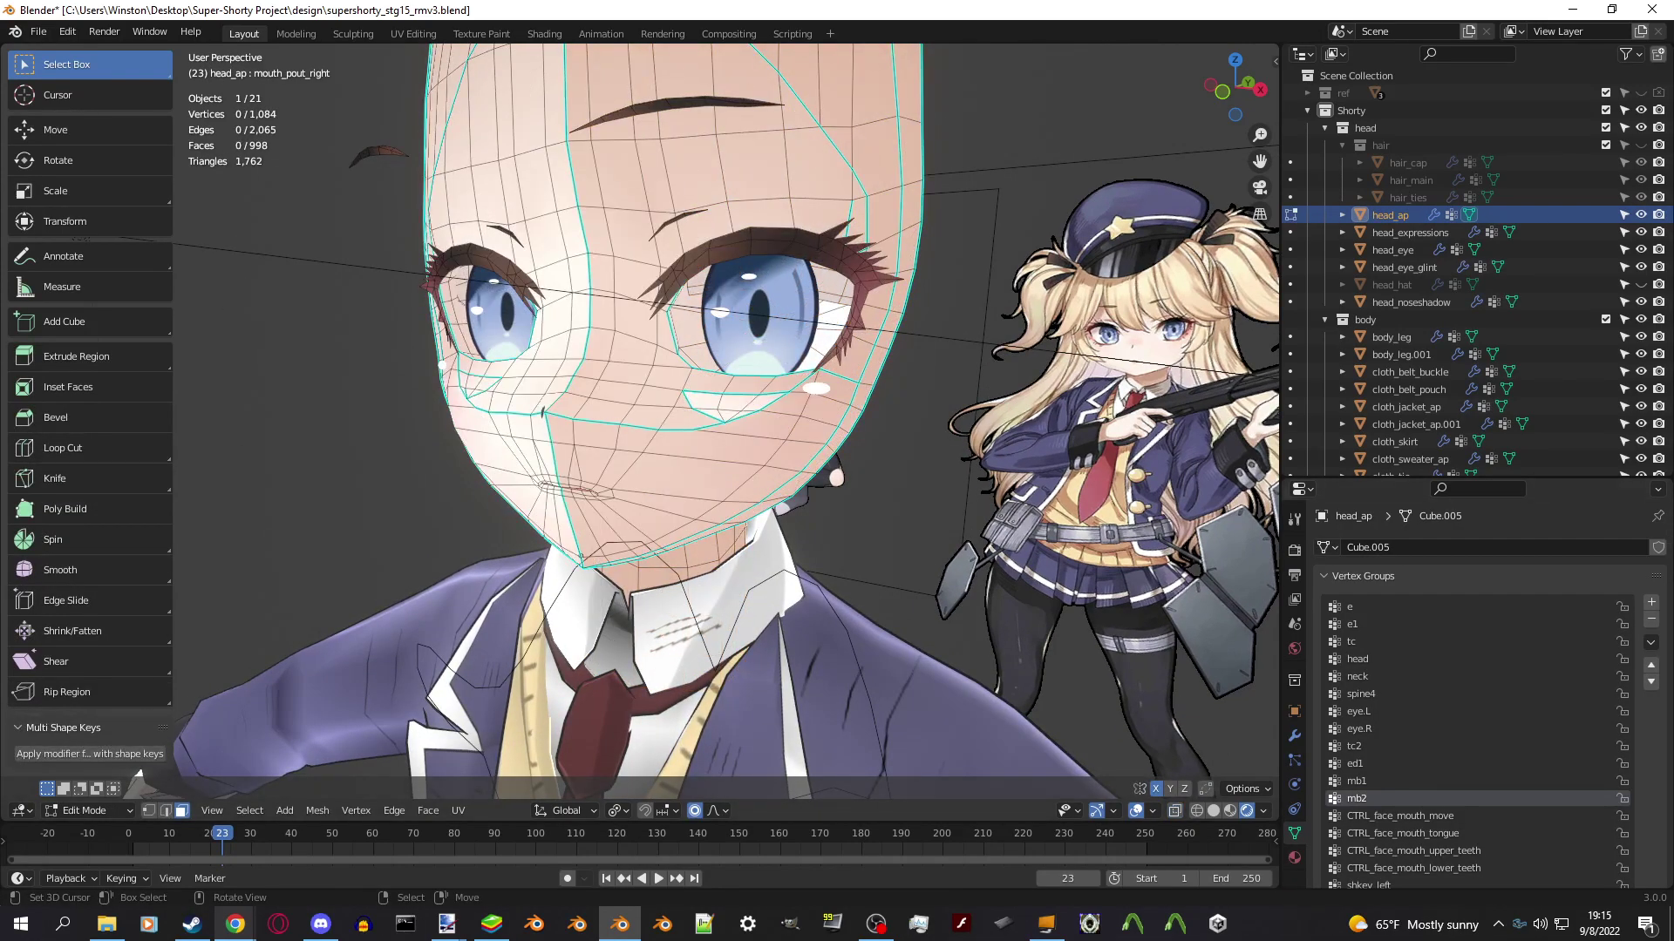
{"action": "scroll", "coordinate": [1473, 697], "scroll_direction": "down", "scroll_amount": 3}
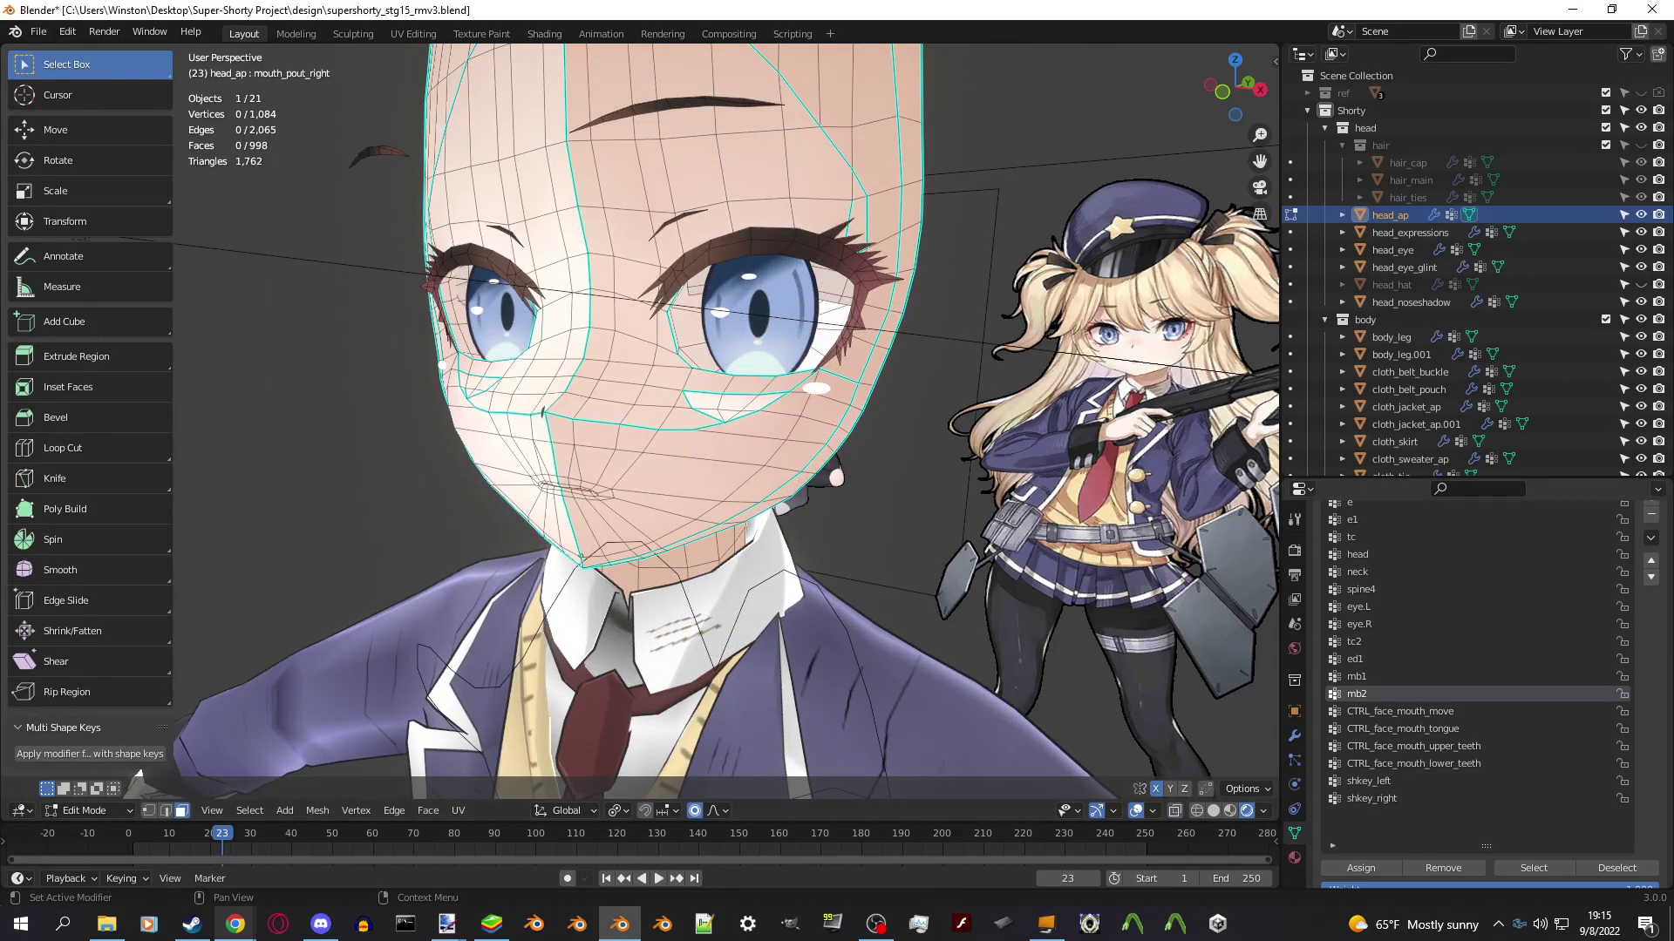
{"action": "left_click", "coordinate": [1534, 868]}
{"action": "key", "text": "z"}
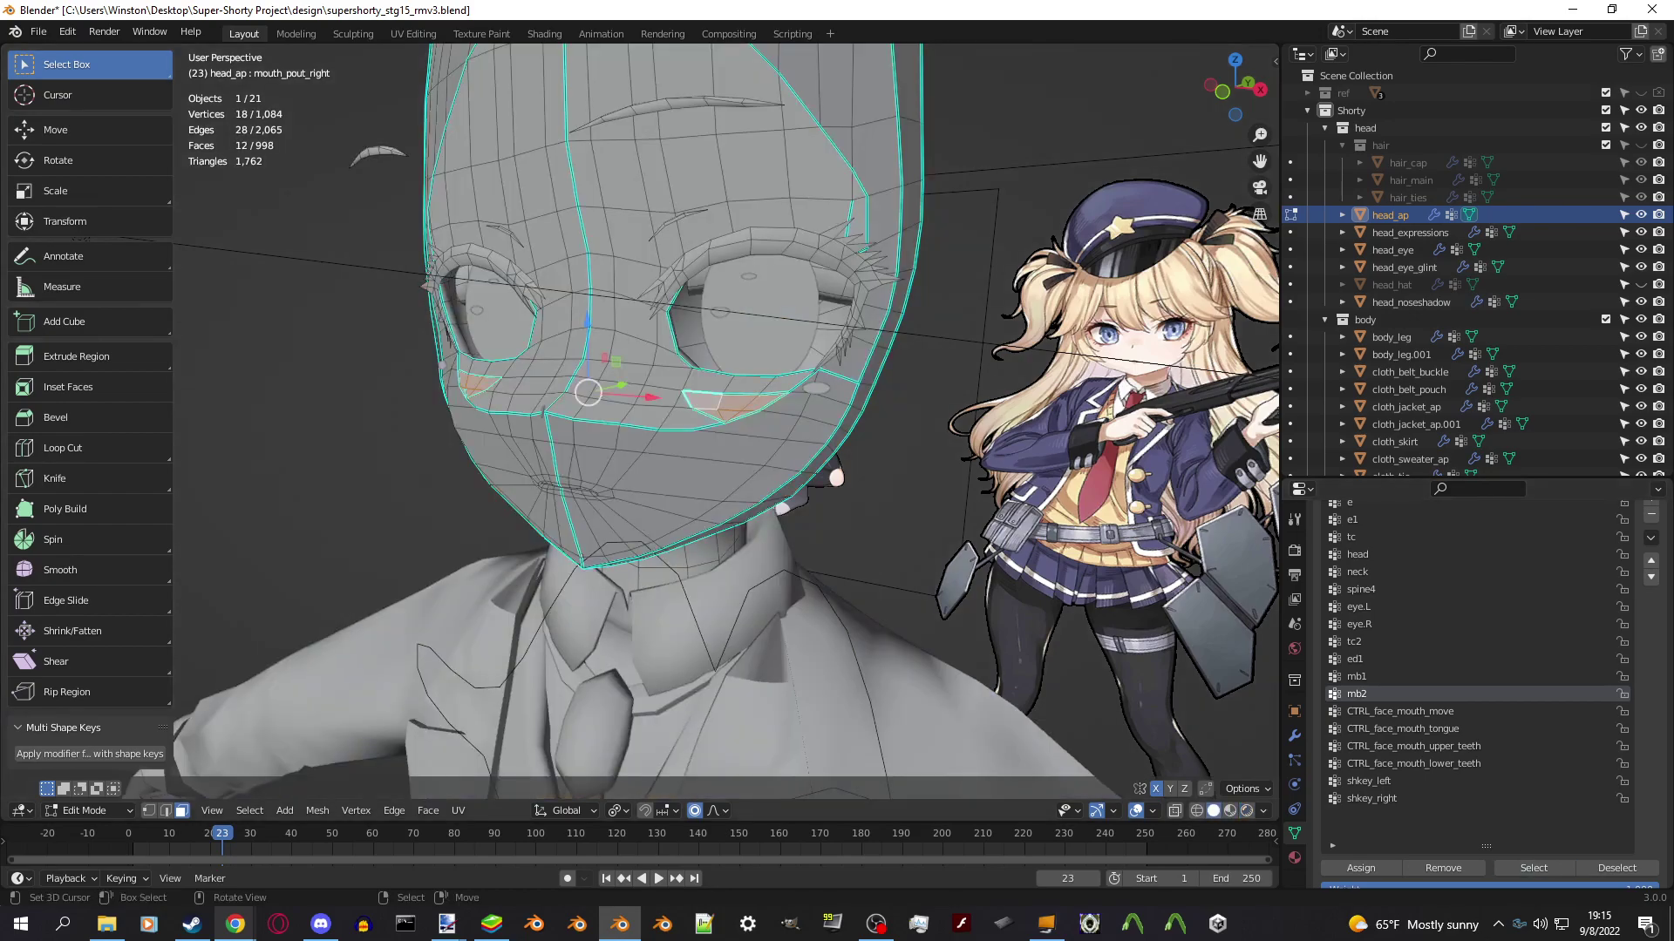
{"action": "key", "text": "Tab"}
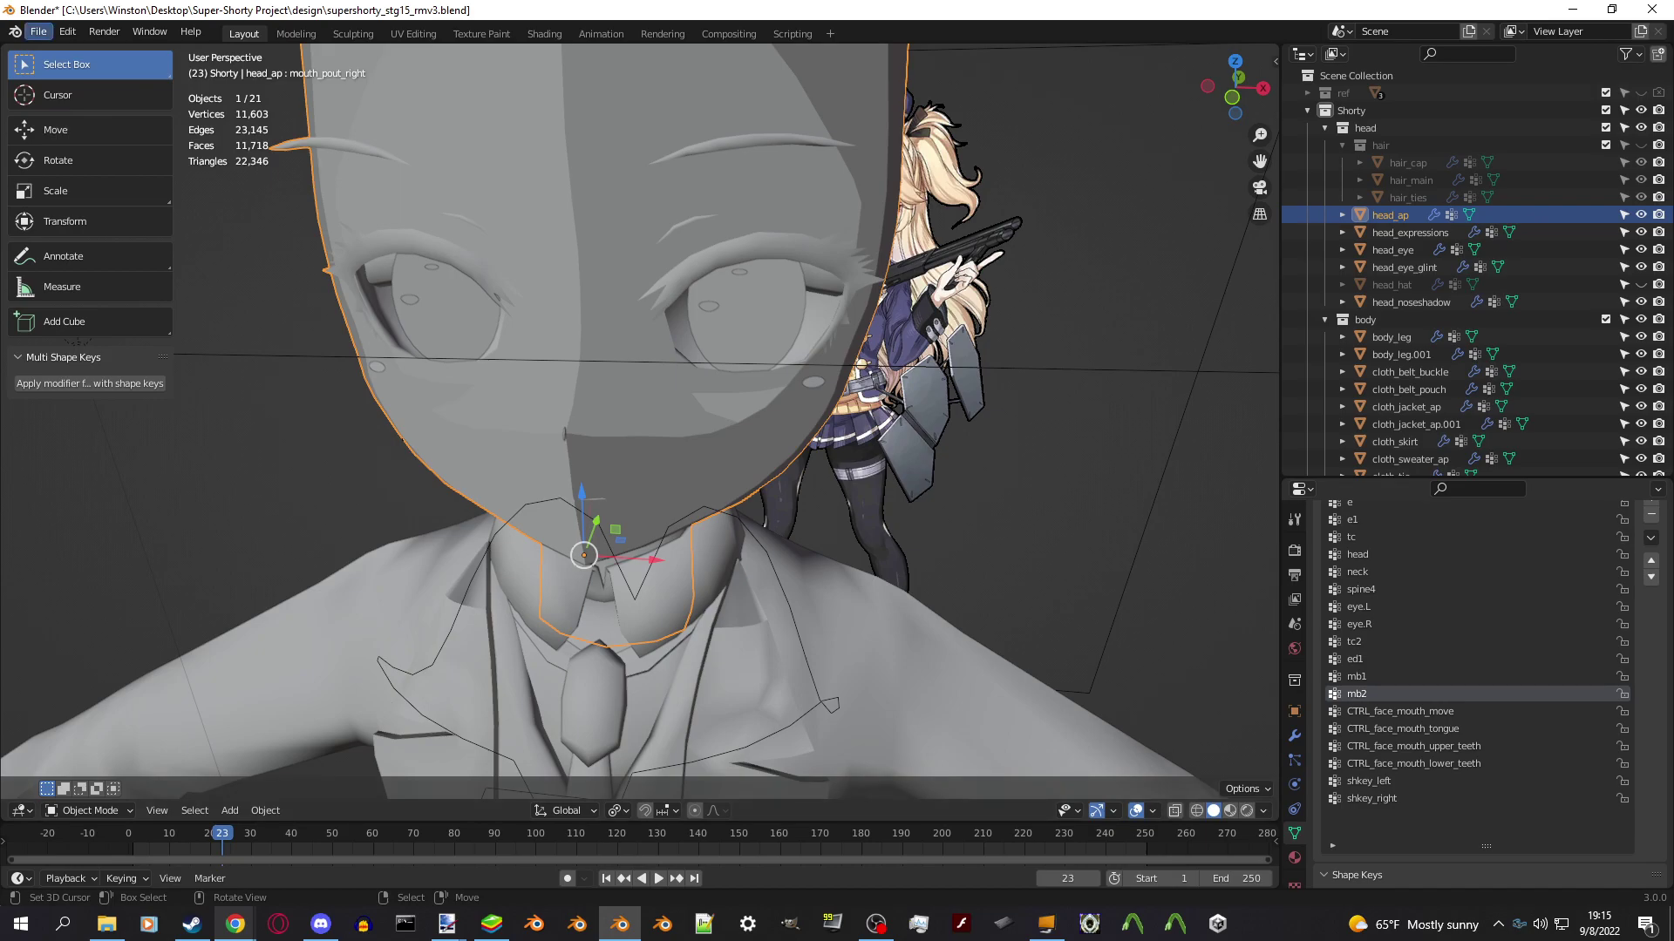
Search Preferences add-ons for 'loop' and confirm LoopTools 4.7.7 is enabled.
{"action": "left_click", "coordinate": [67, 31]}
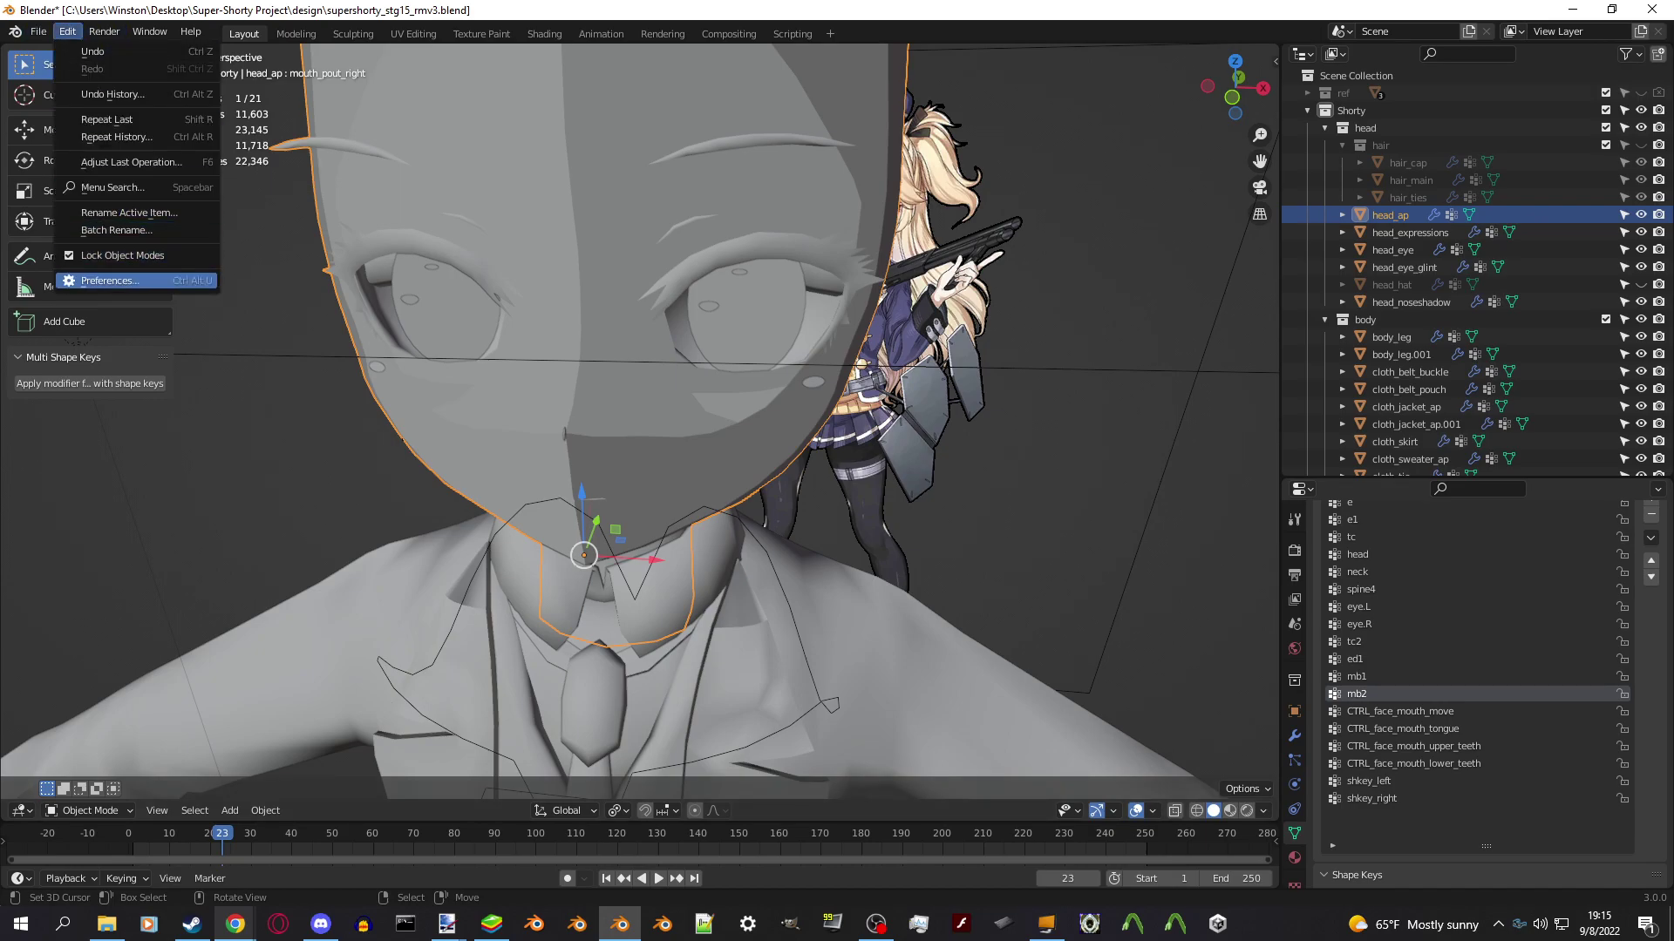
{"action": "left_click", "coordinate": [96, 280]}
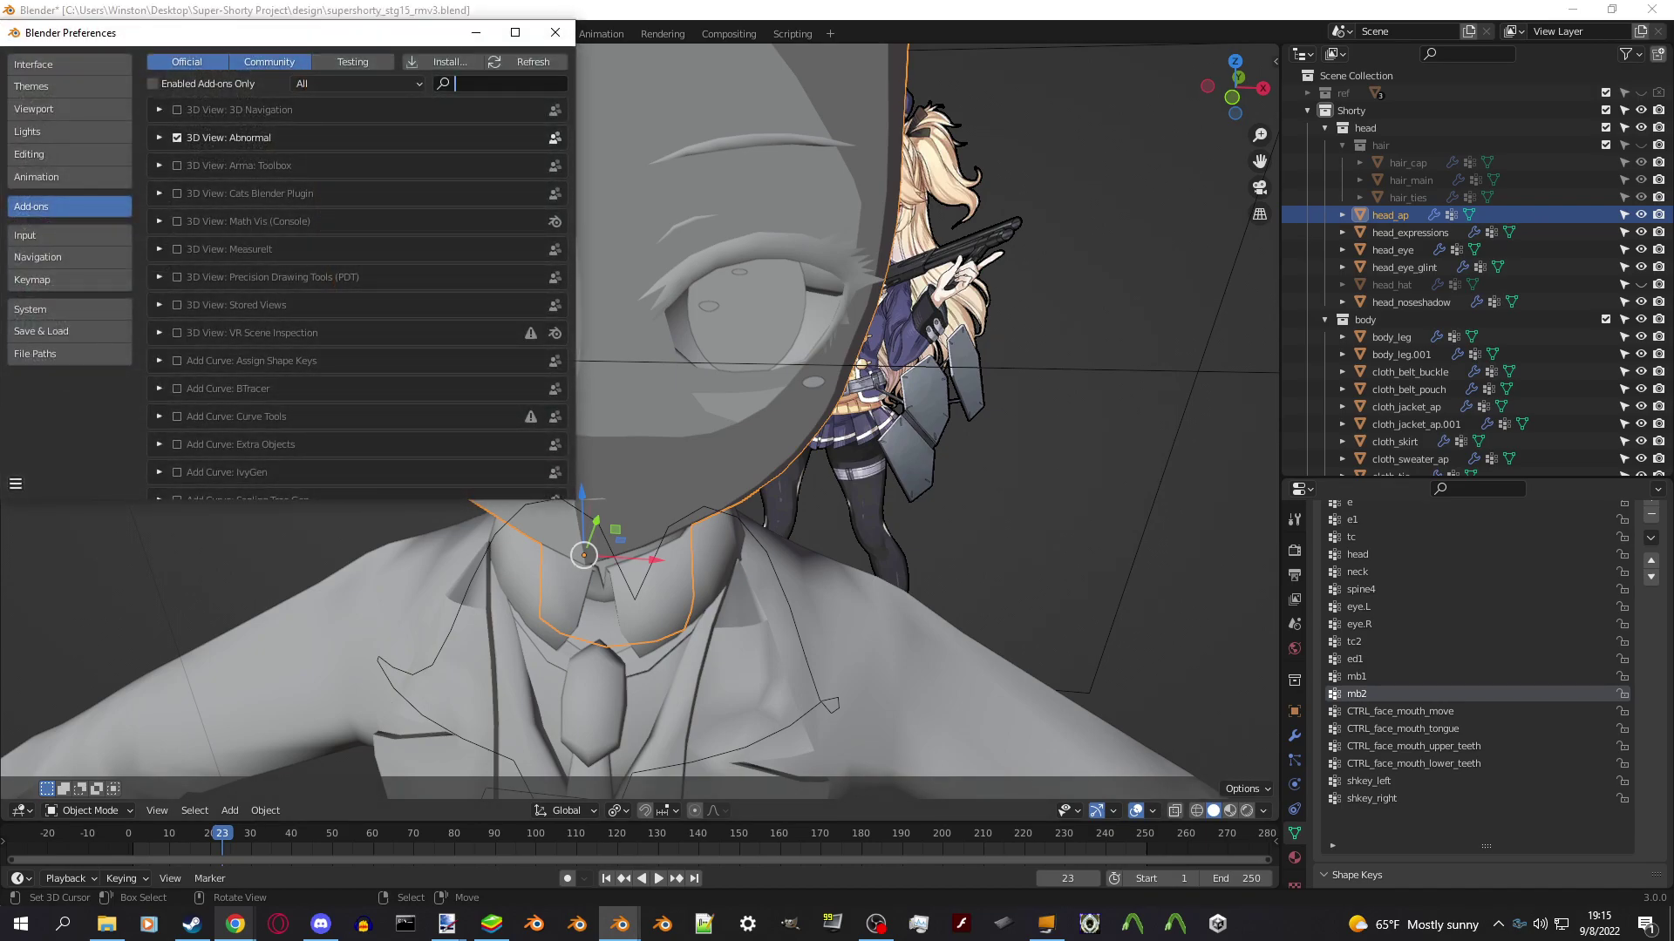
{"action": "type", "text": "loop"}
{"action": "left_click", "coordinate": [158, 110]}
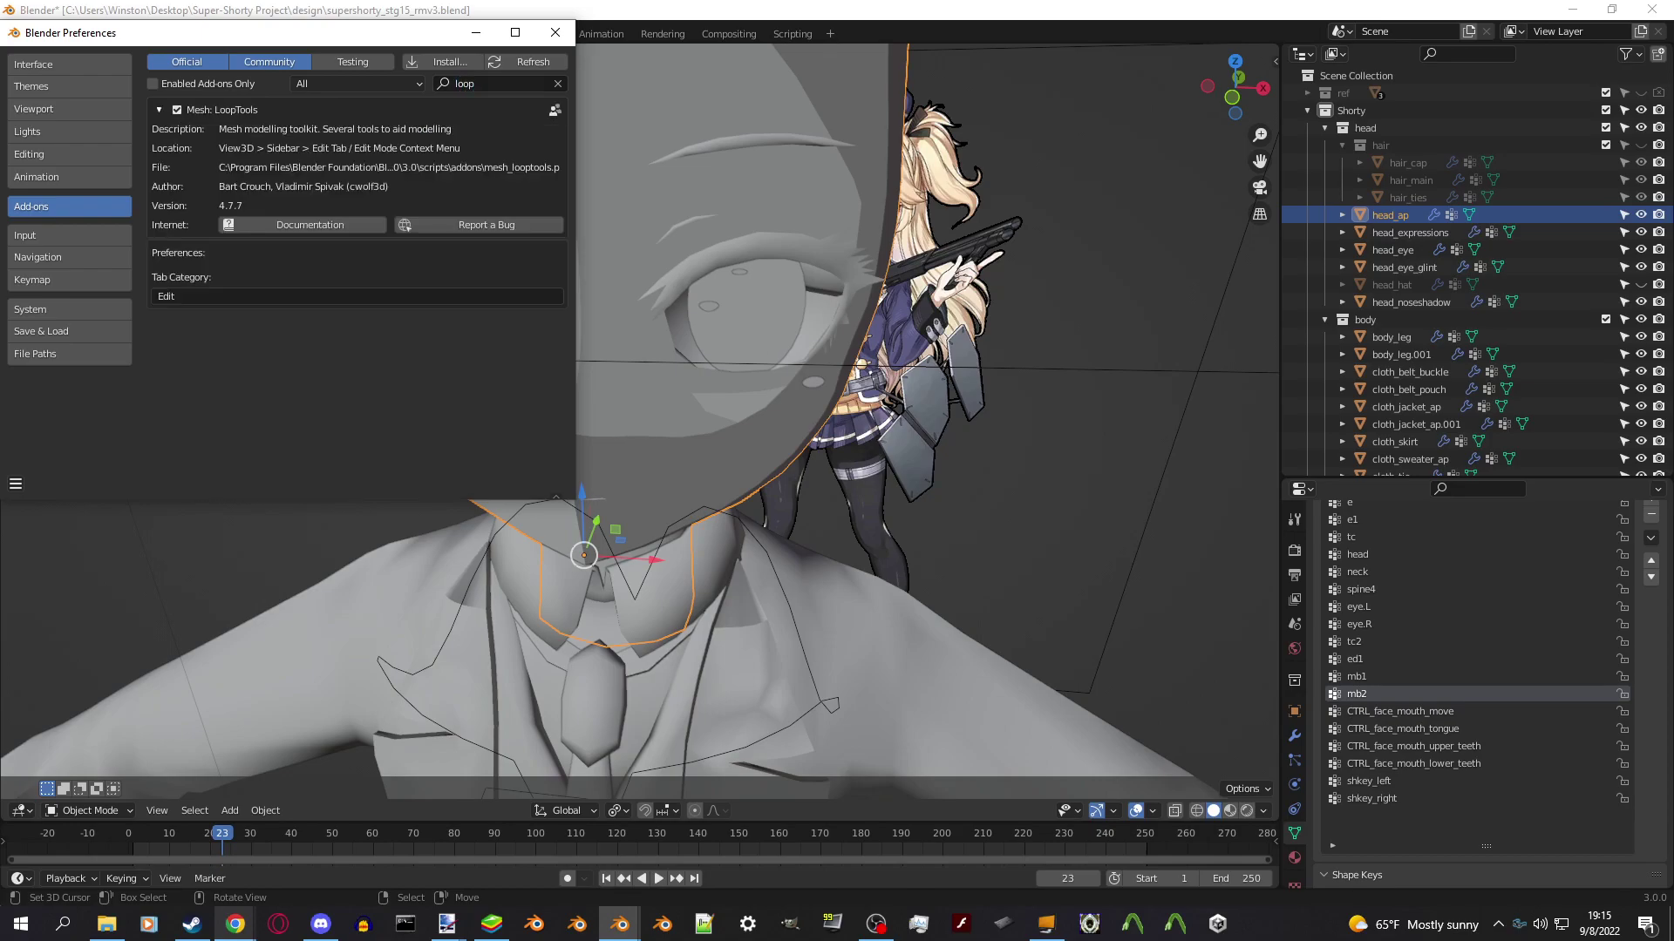
{"action": "left_click", "coordinate": [556, 32]}
Switch editing to the jacket mesh and raise a shoulder edge upward.
{"action": "key", "text": "Tab"}
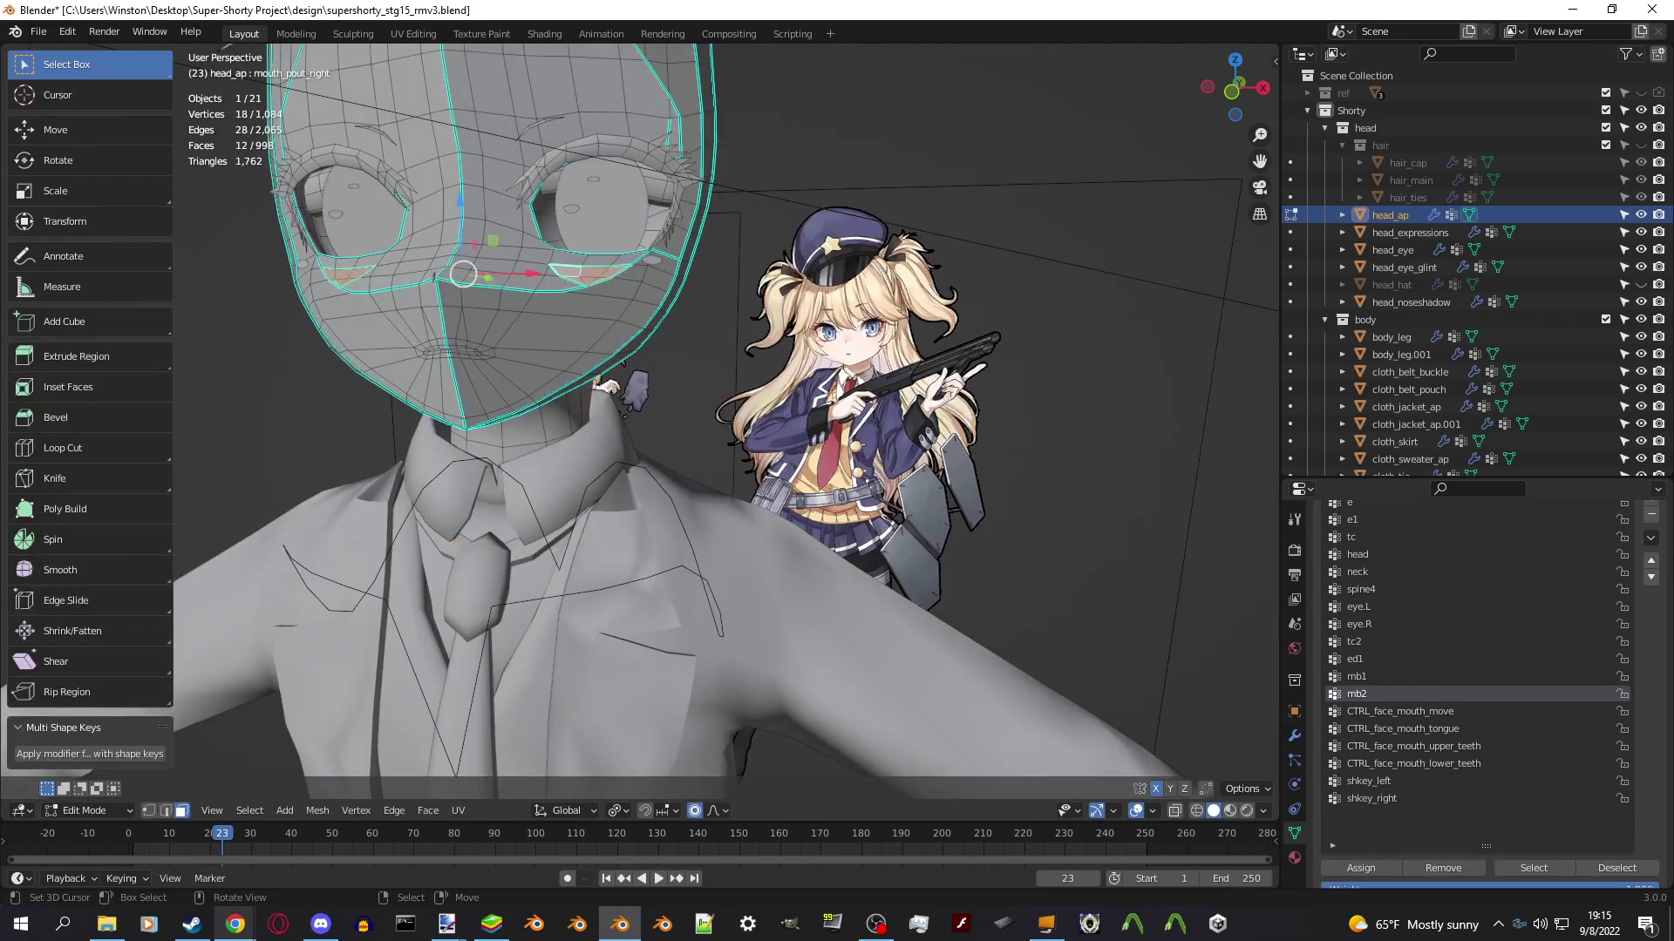
{"action": "key", "text": "alt+q"}
{"action": "scroll", "coordinate": [639, 421], "scroll_direction": "up", "scroll_amount": 3}
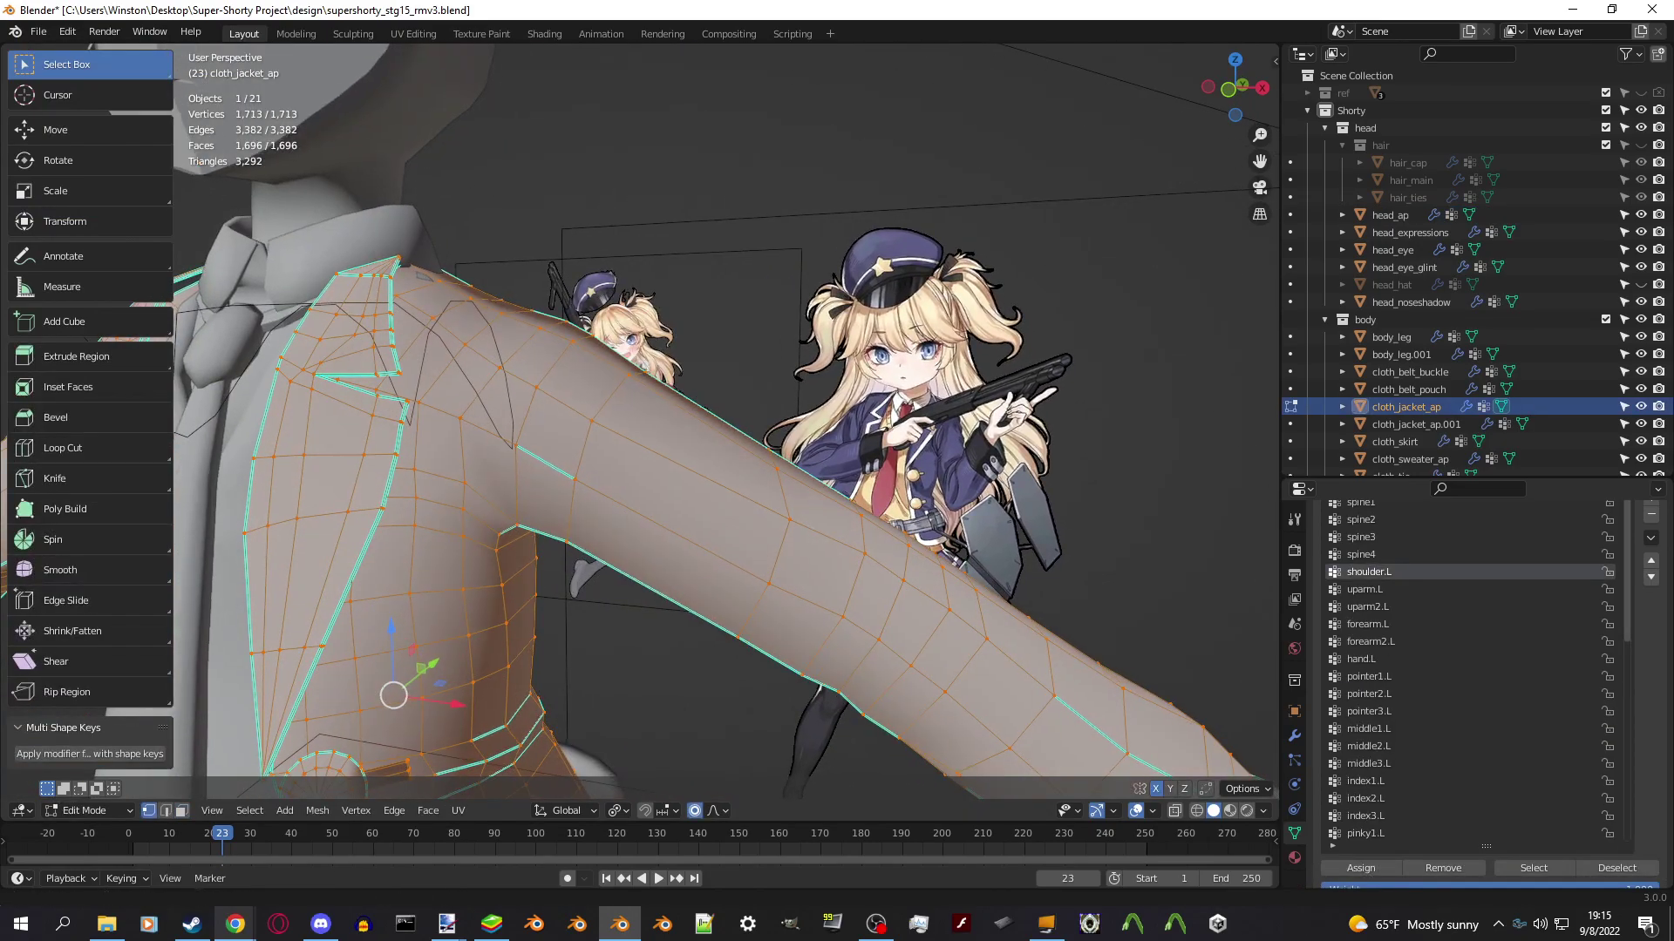
{"action": "key", "text": "alt+a"}
{"action": "middle_click_drag", "start_coordinate": [663, 523], "coordinate": [737, 528]}
{"action": "left_click", "coordinate": [694, 501]}
{"action": "left_click_drag", "start_coordinate": [736, 527], "coordinate": [759, 412]}
Select the edge path along the shoulder and smooth it with LoopTools Relax.
{"action": "middle_click_drag", "start_coordinate": [759, 412], "coordinate": [767, 375]}
{"action": "left_click", "coordinate": [336, 270]}
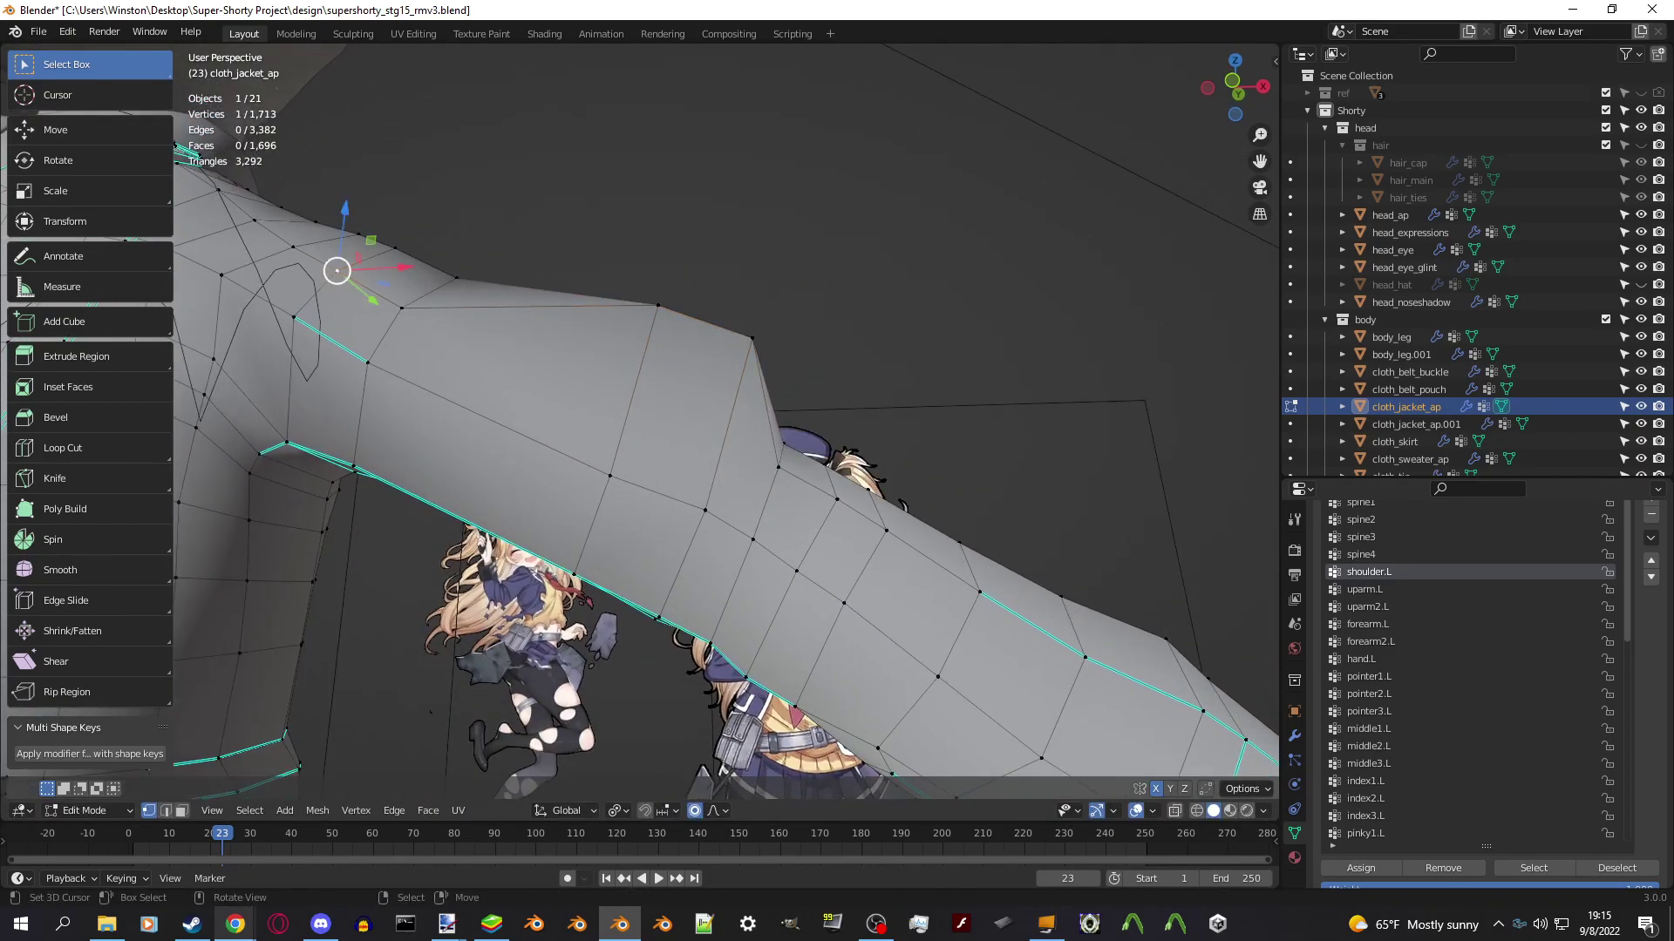
{"action": "left_click", "coordinate": [779, 442], "text": "ctrl"}
{"action": "right_click", "coordinate": [837, 393]}
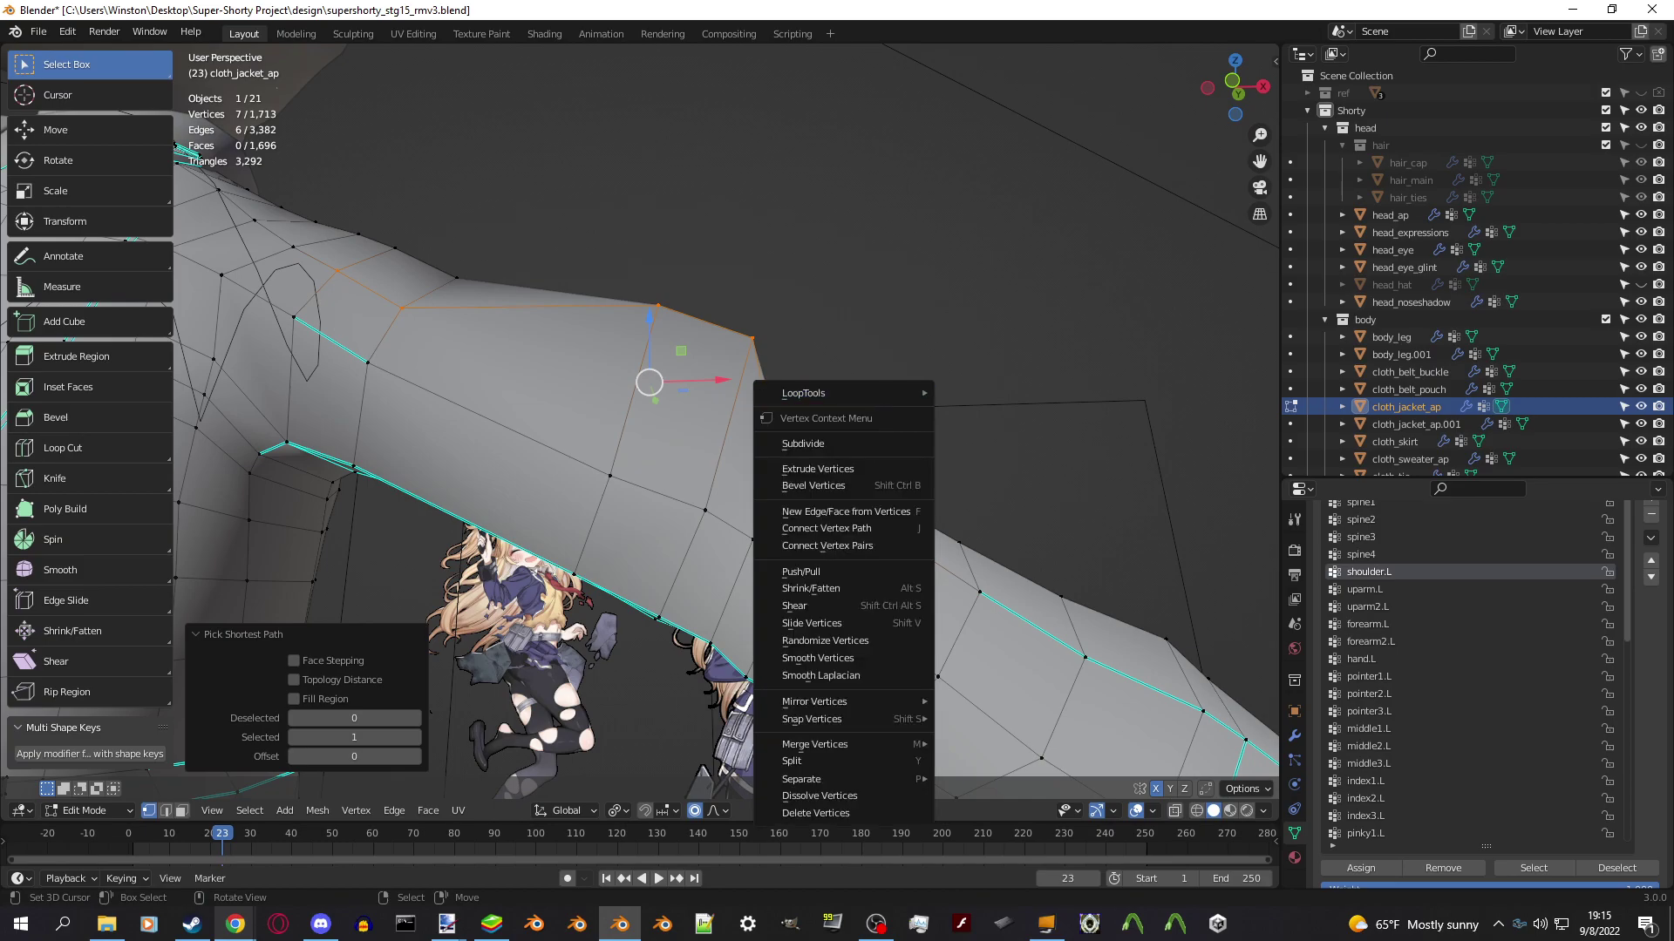
{"action": "mouse_move", "coordinate": [837, 393]}
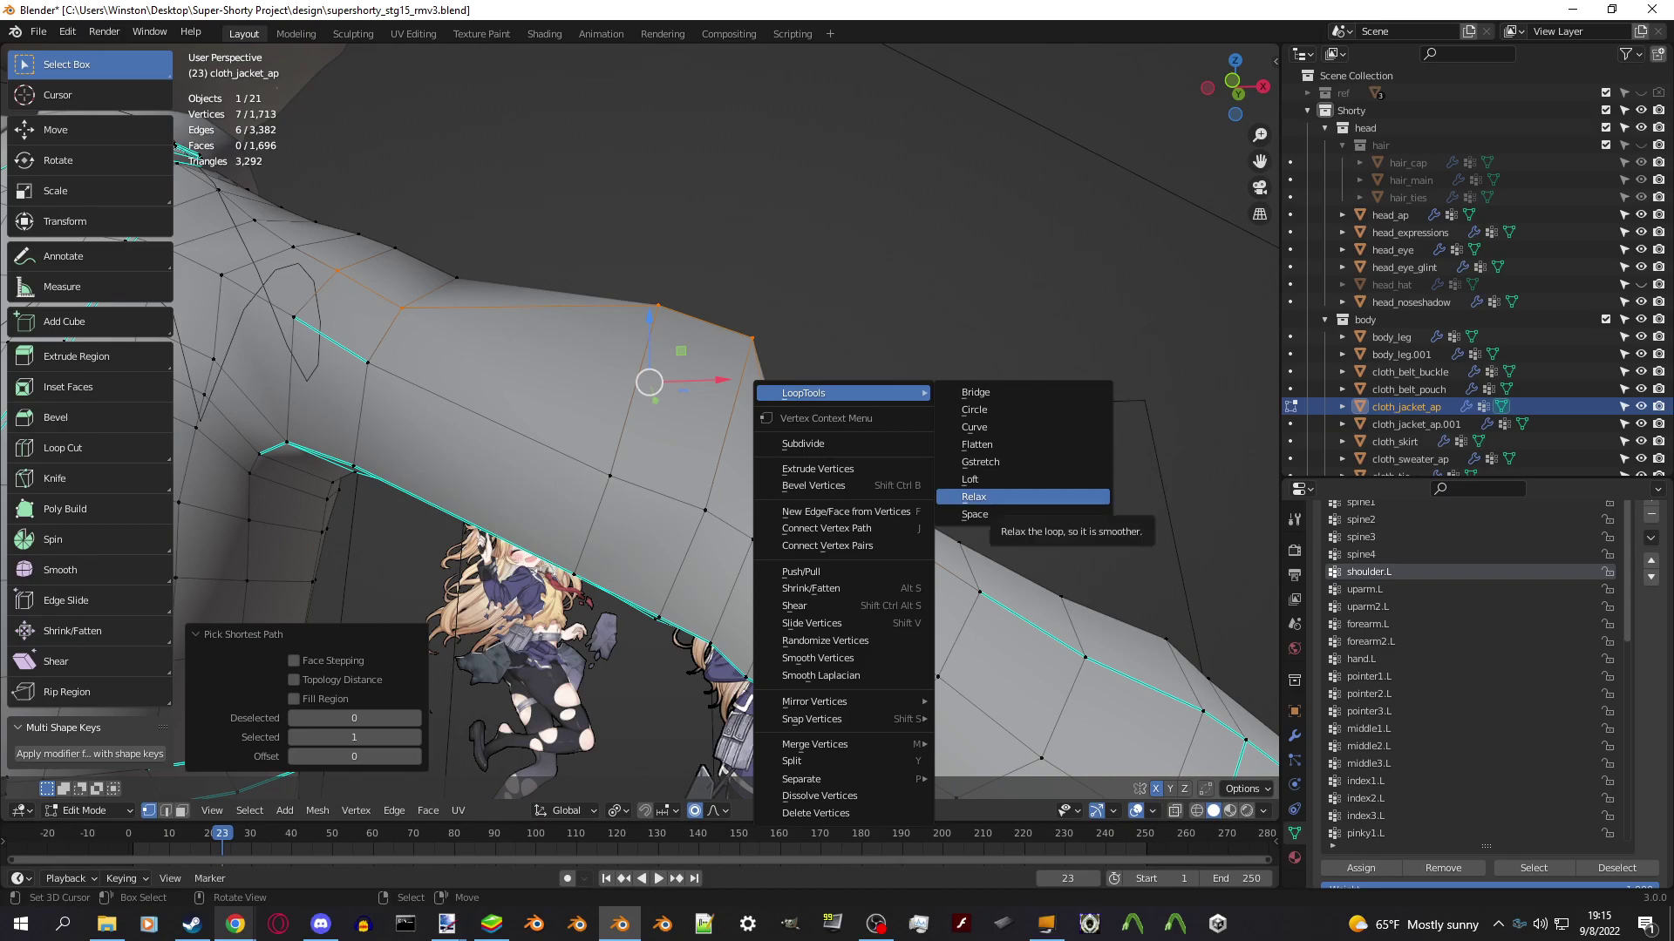
{"action": "left_click", "coordinate": [973, 497]}
{"action": "scroll", "coordinate": [974, 497], "scroll_direction": "down", "scroll_amount": 3}
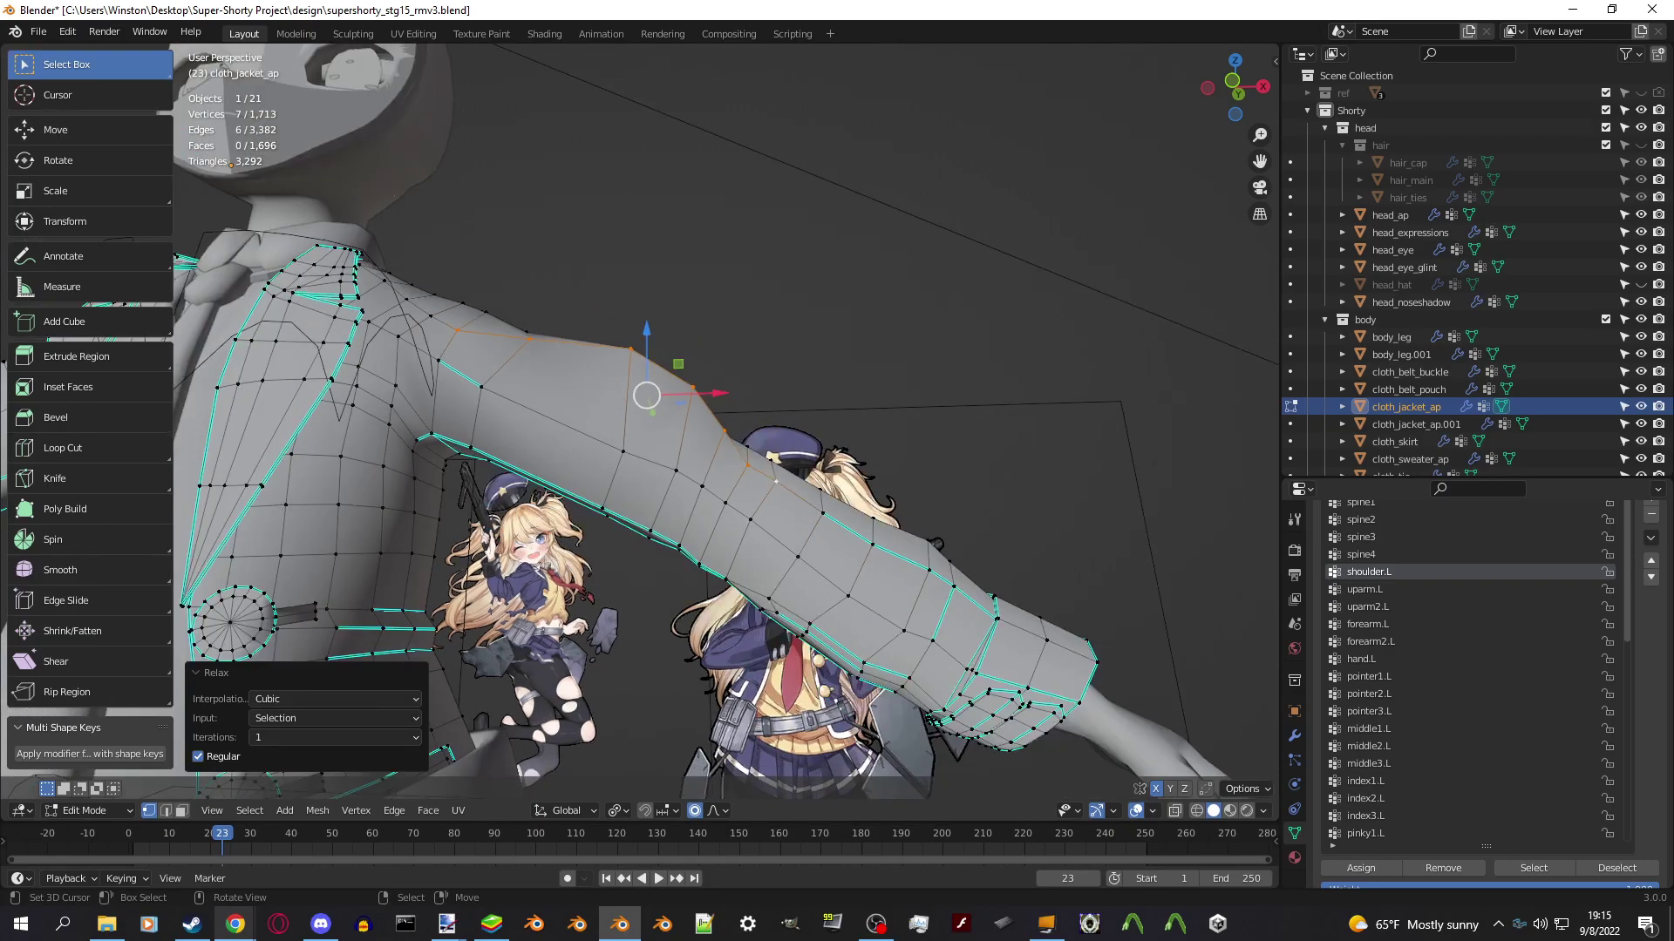
Extend the selection along the loop and relax it again via Quick Favorites.
{"action": "left_click", "coordinate": [898, 545], "text": "ctrl"}
{"action": "key", "text": "q"}
{"action": "left_click", "coordinate": [853, 325]}
{"action": "key", "text": "q"}
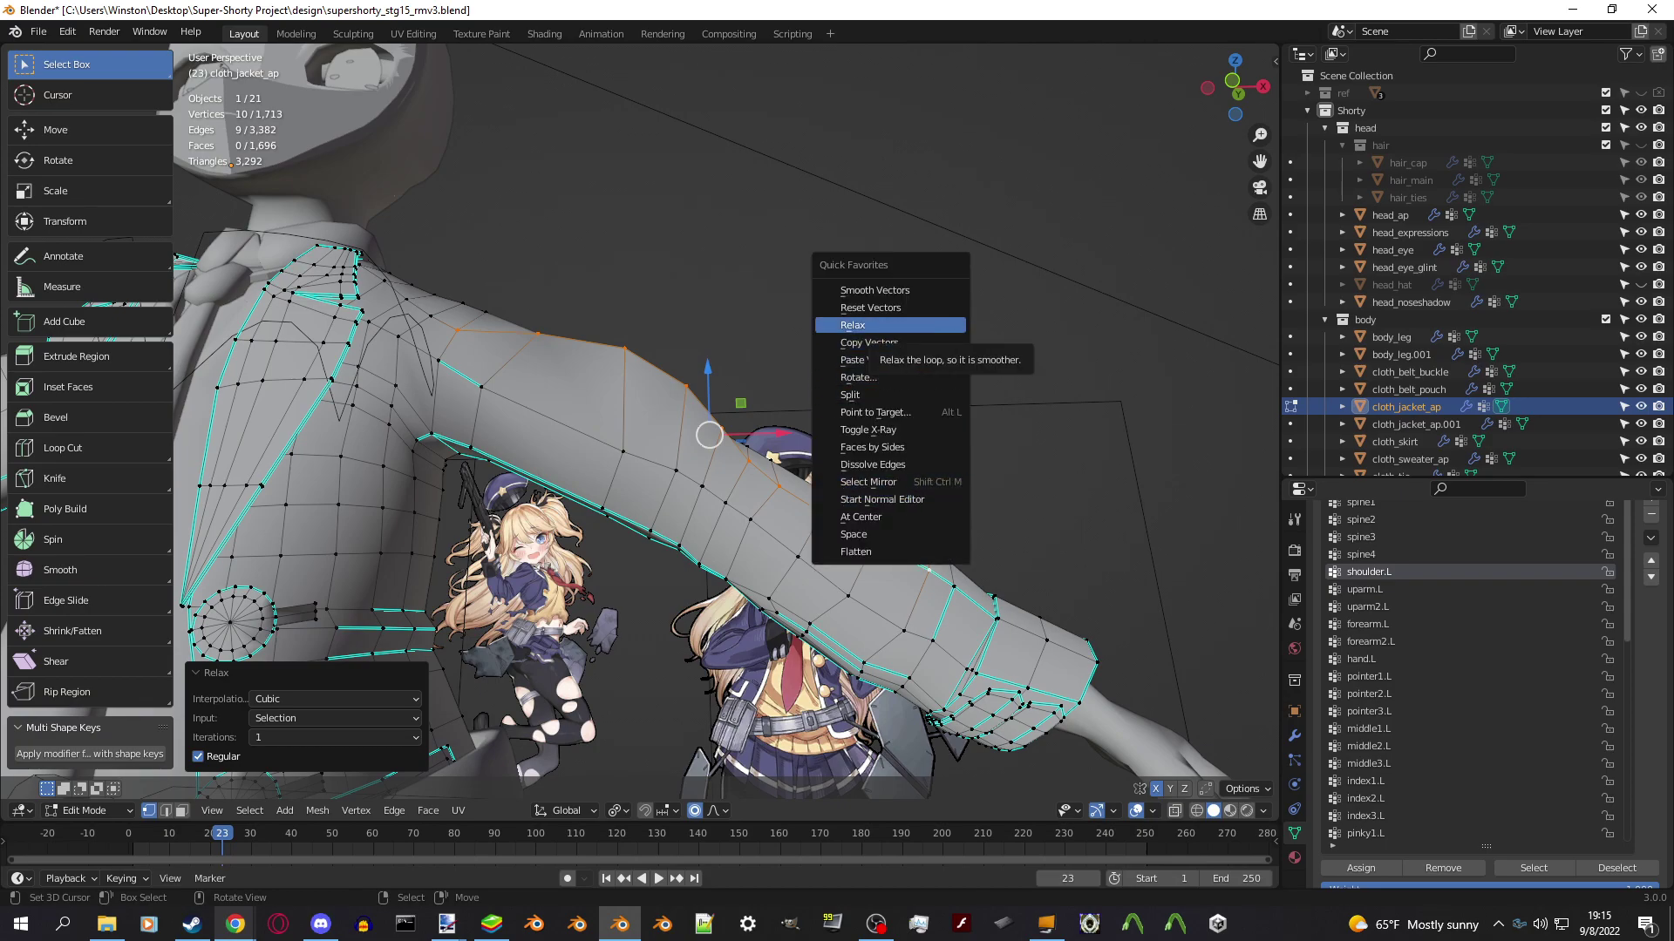
{"action": "left_click", "coordinate": [852, 325]}
{"action": "middle_click_drag", "start_coordinate": [785, 436], "coordinate": [663, 410]}
{"action": "left_click", "coordinate": [613, 410], "text": "alt"}
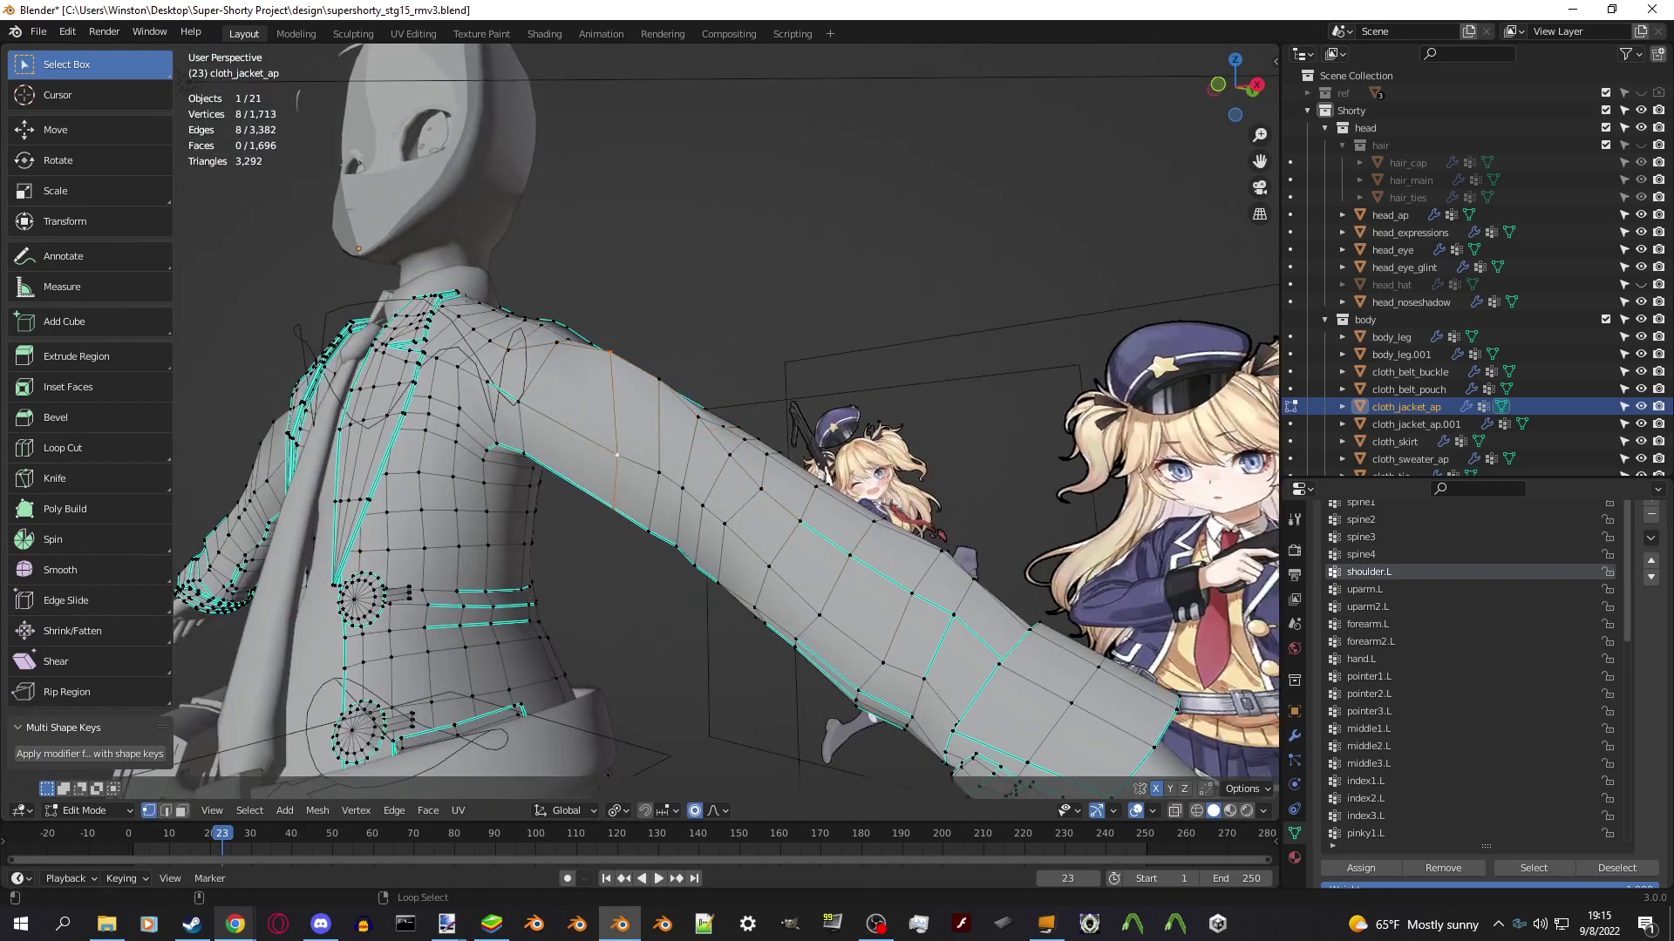
Search Preferences add-ons for 'node' to confirm Node Wrangler is enabled, then go to Shading.
{"action": "key", "text": "q"}
{"action": "left_click", "coordinate": [636, 445]}
{"action": "middle_click_drag", "start_coordinate": [636, 446], "coordinate": [349, 261]}
{"action": "left_click", "coordinate": [67, 31]}
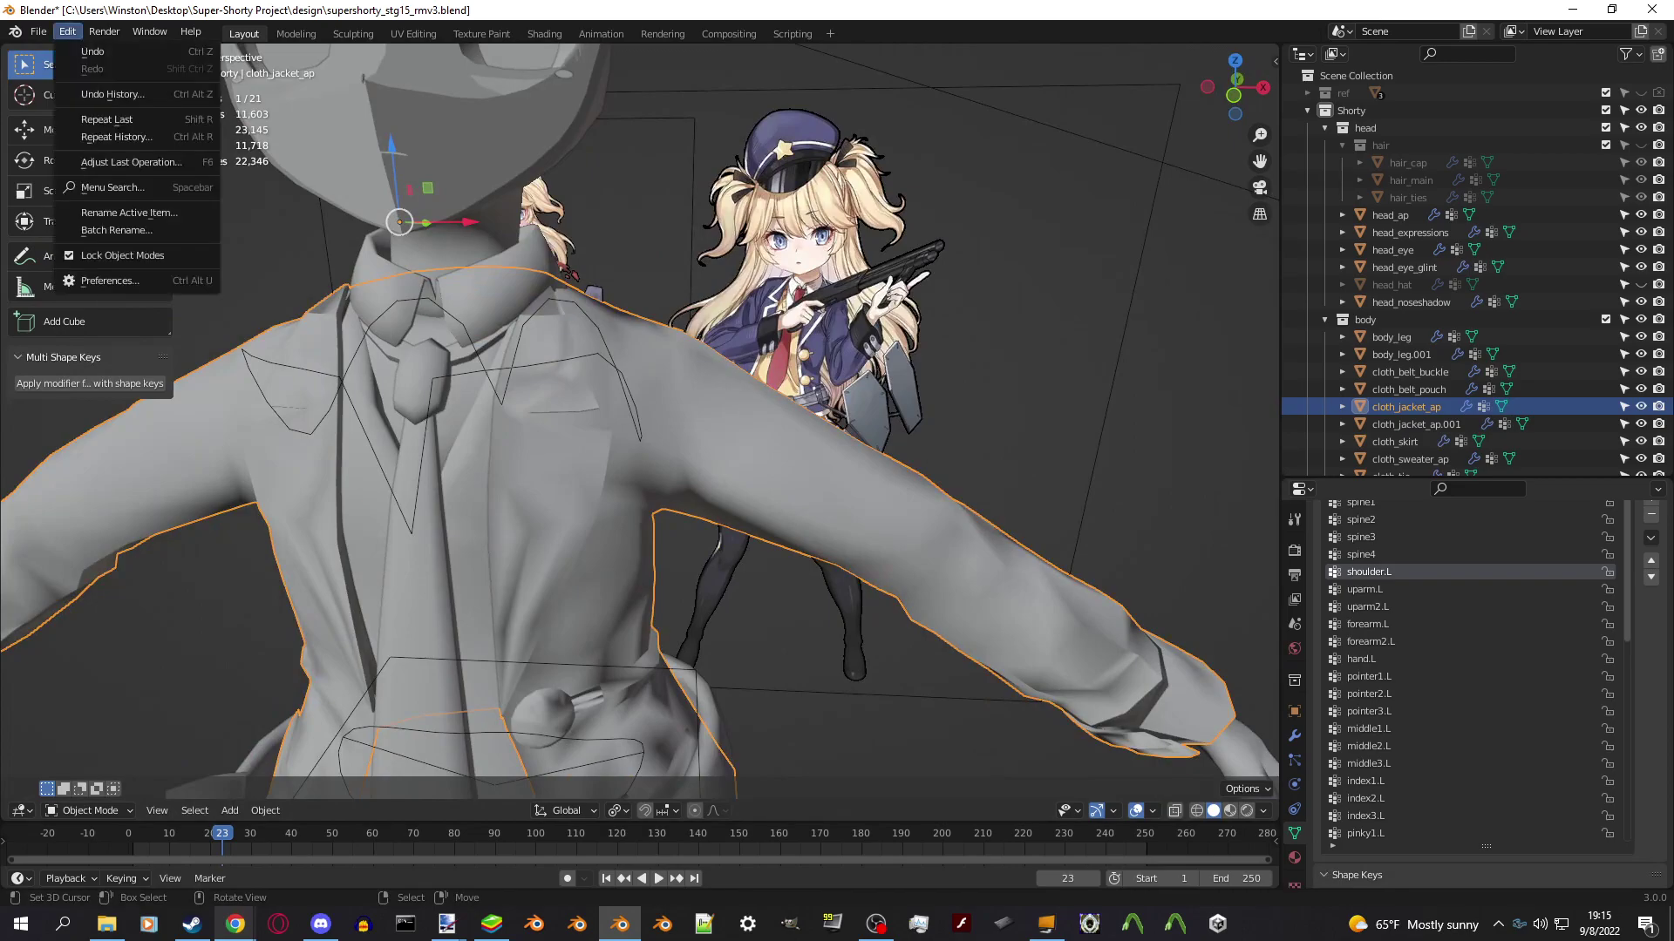
{"action": "left_click", "coordinate": [110, 281]}
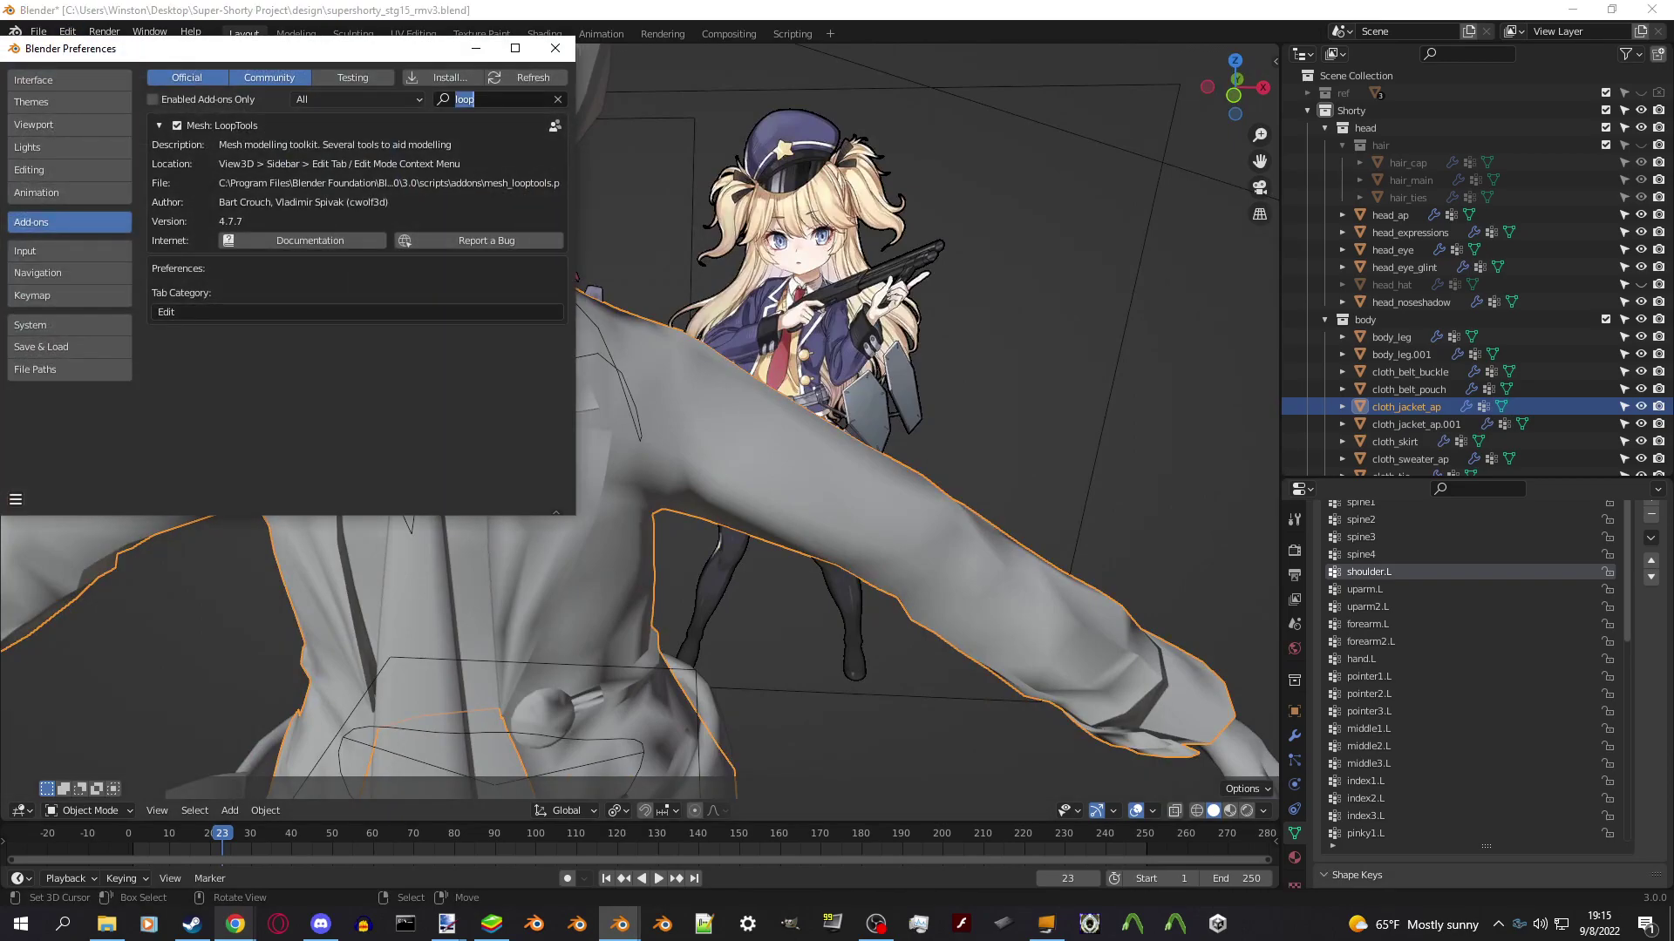
{"action": "type", "text": "node"}
{"action": "left_click", "coordinate": [159, 182]}
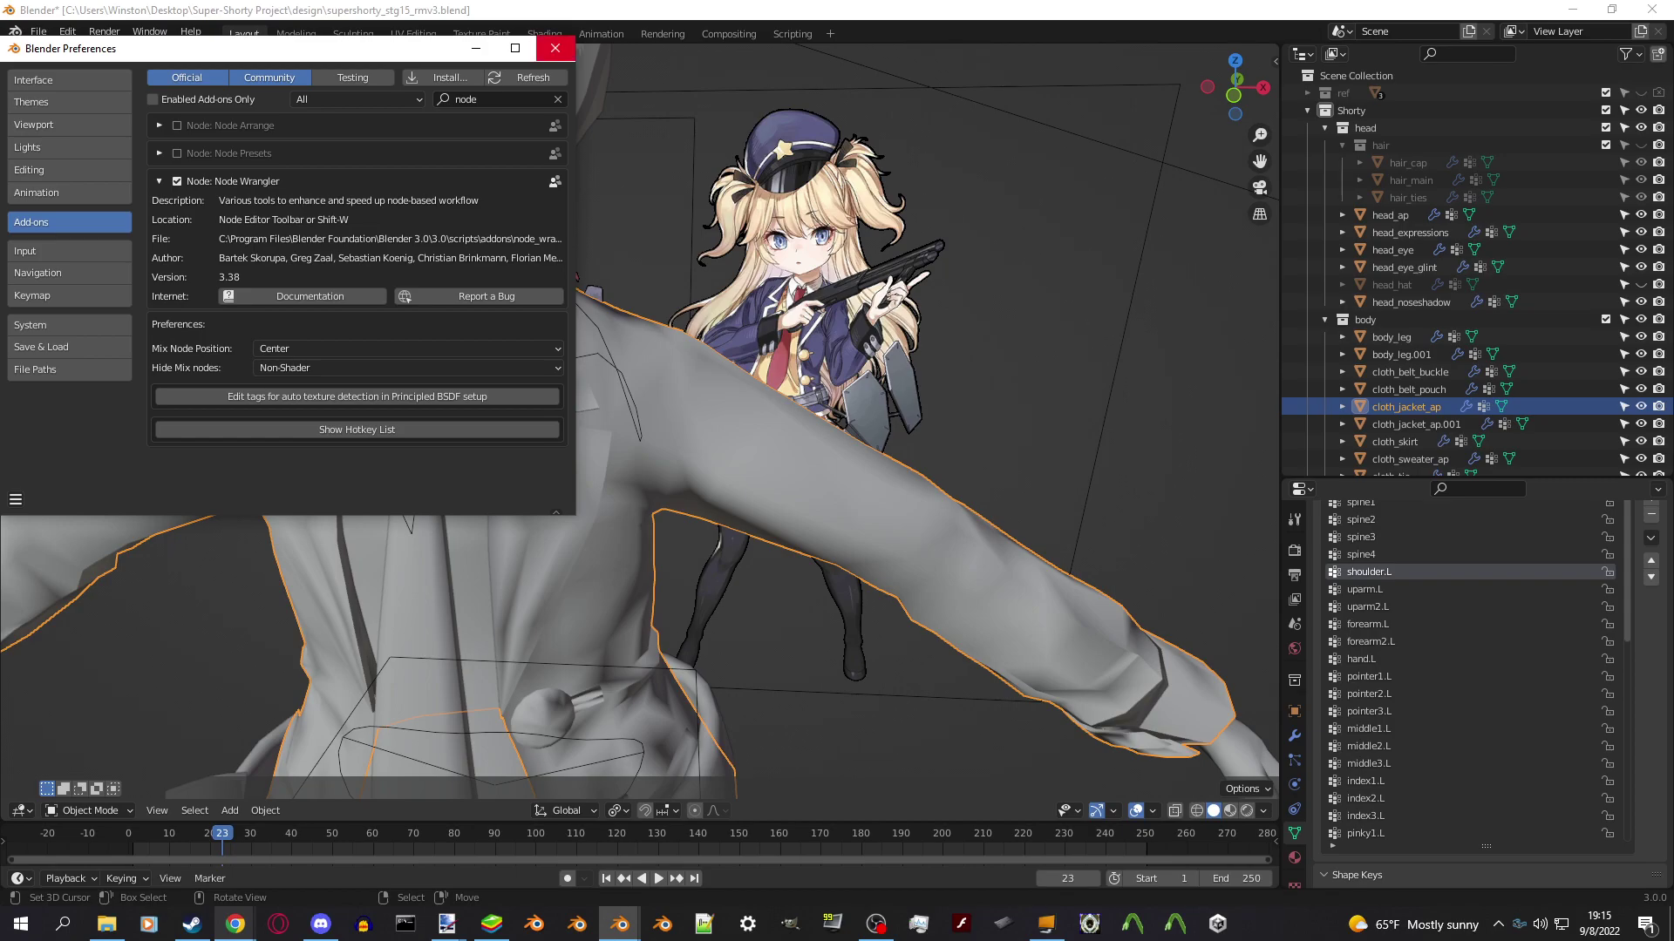
{"action": "left_click", "coordinate": [544, 33]}
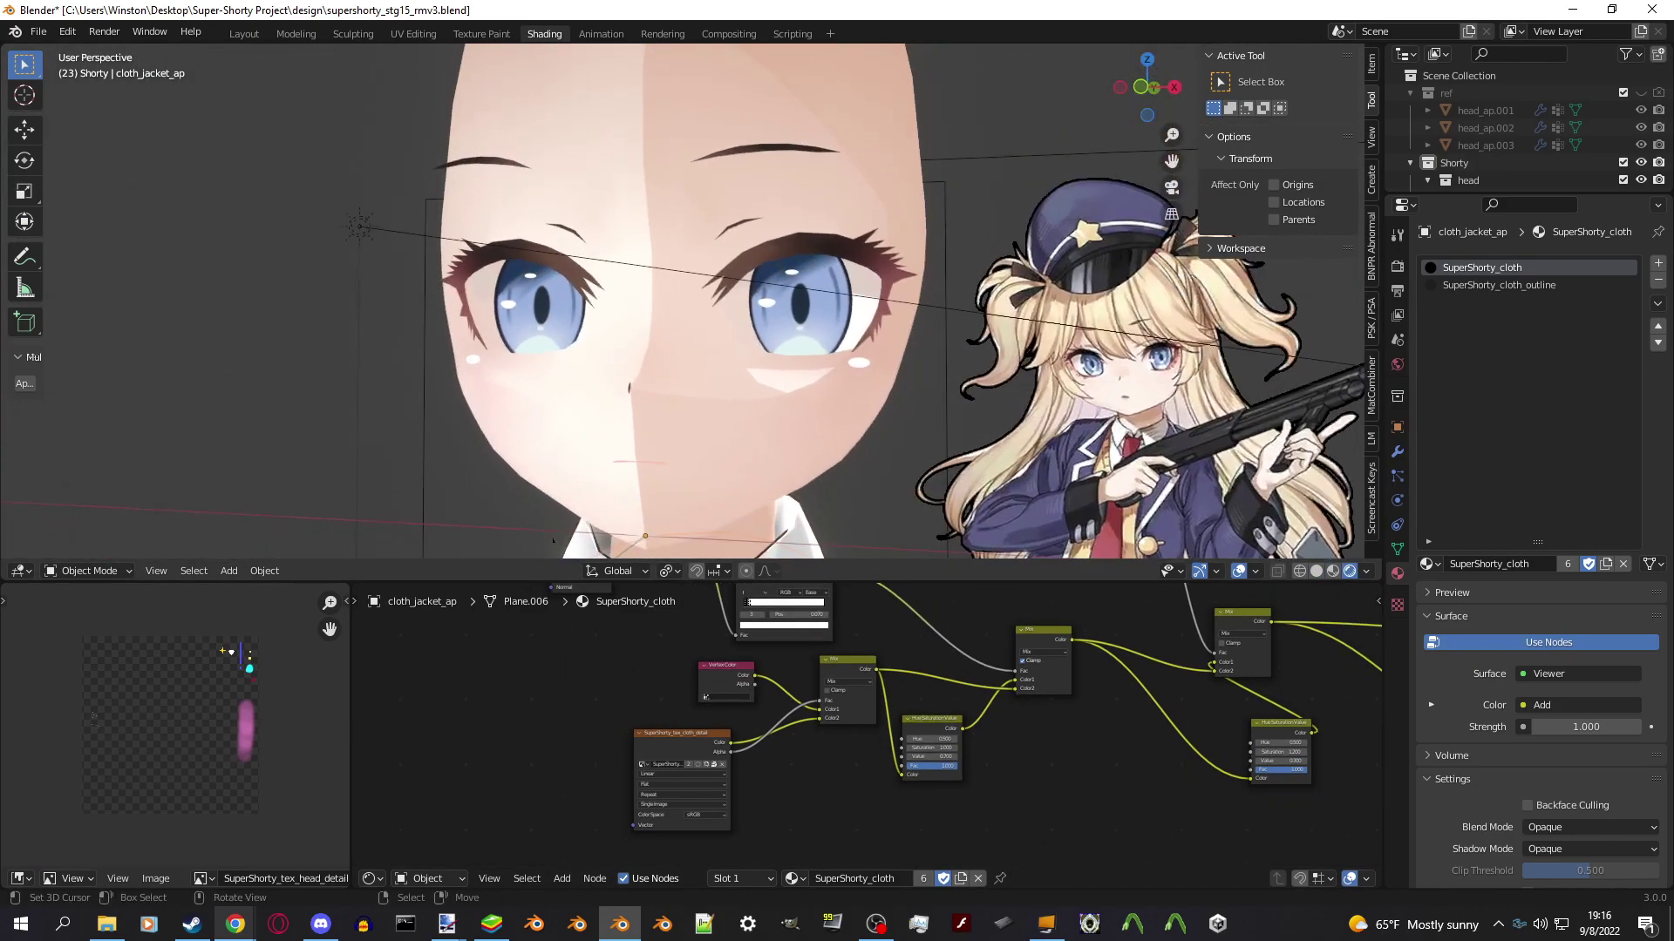
Open recent file ar15_stg11_rigap.blend without saving the current one.
{"action": "left_click", "coordinate": [38, 32]}
{"action": "mouse_move", "coordinate": [80, 86]}
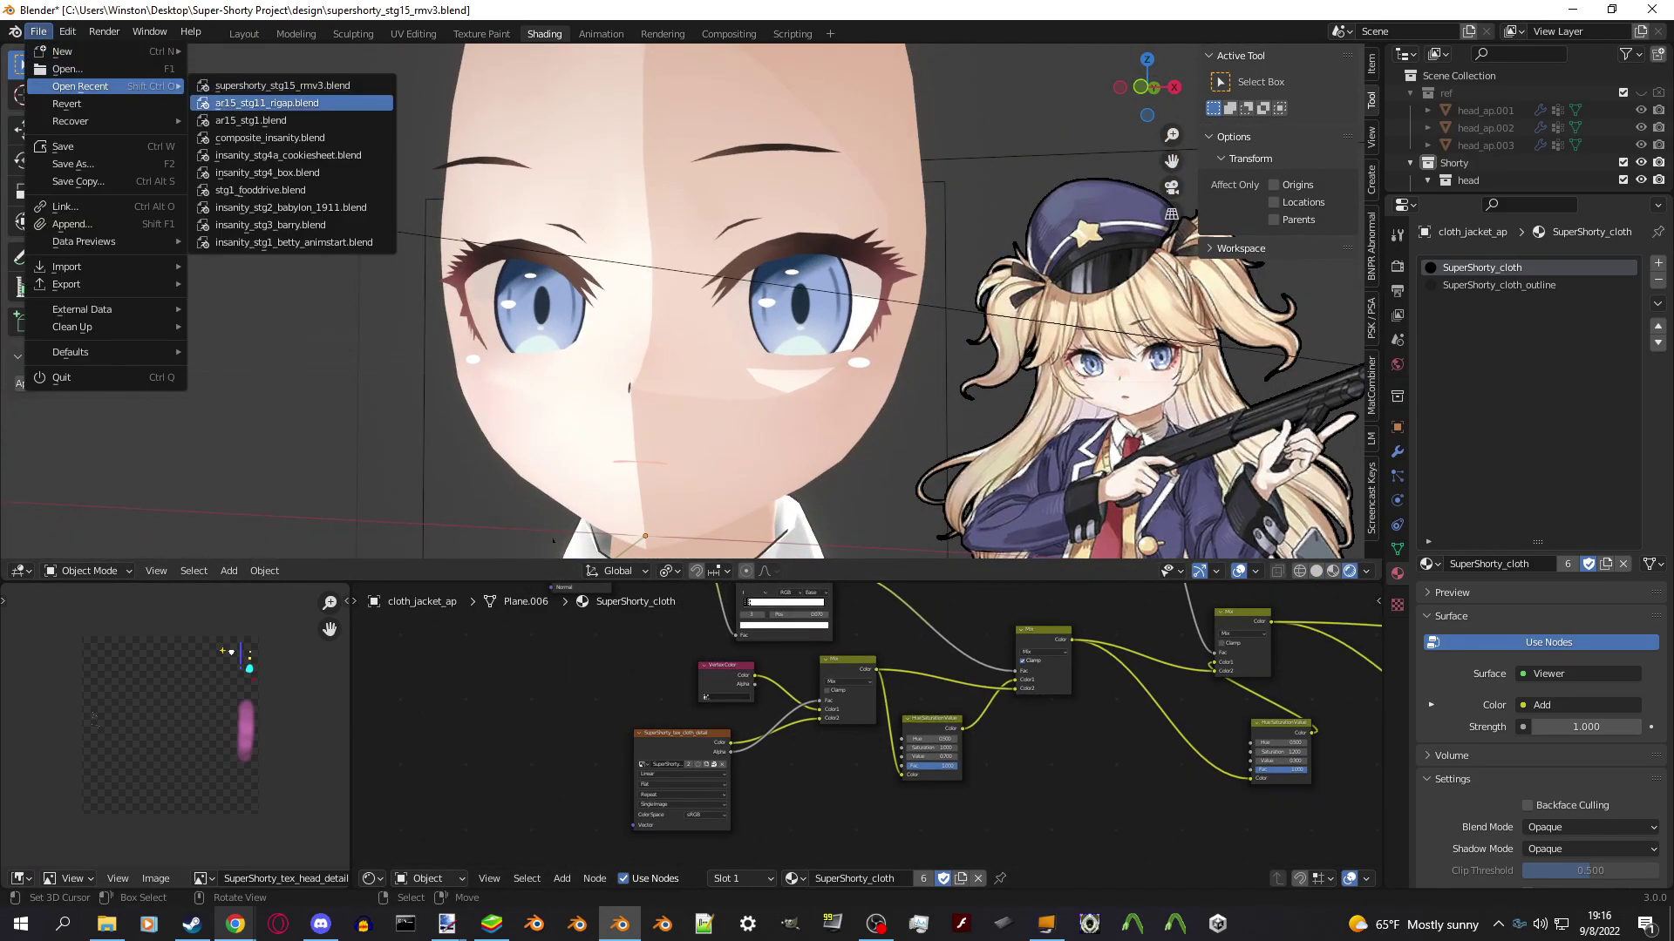
{"action": "left_click", "coordinate": [261, 103]}
{"action": "left_click", "coordinate": [869, 494]}
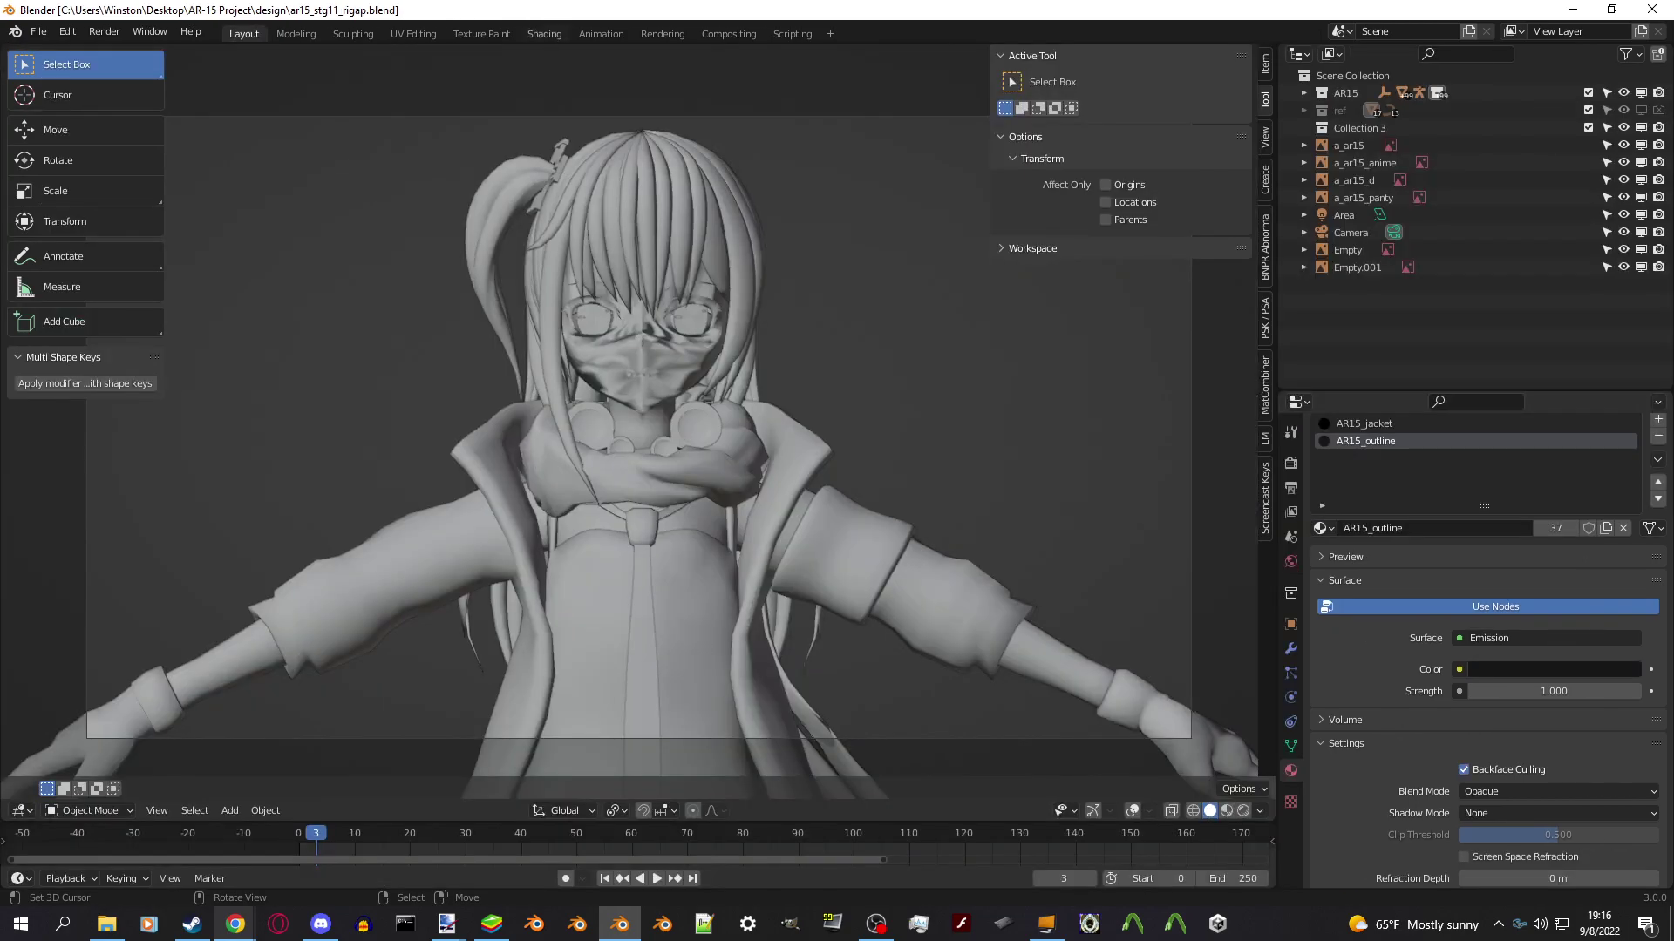
In the Shading workspace, disable X-ray, use Rendered shading, and show Material properties.
{"action": "left_click", "coordinate": [544, 33]}
{"action": "left_click", "coordinate": [1357, 512]}
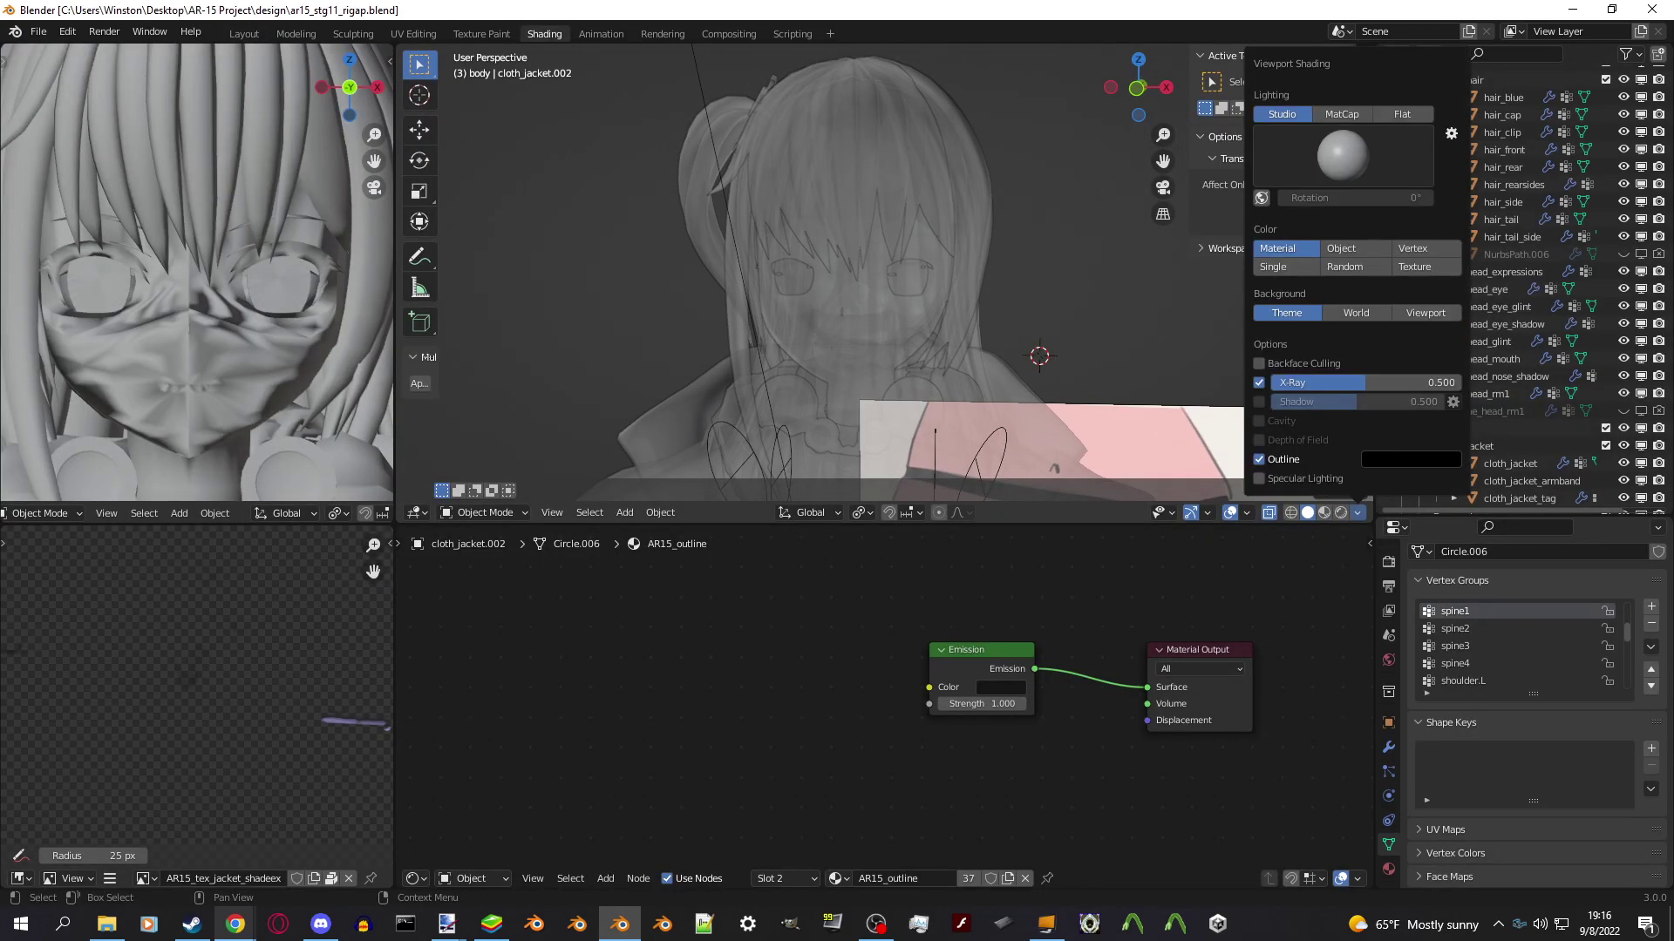
{"action": "left_click", "coordinate": [1258, 382]}
{"action": "left_click", "coordinate": [1341, 513]}
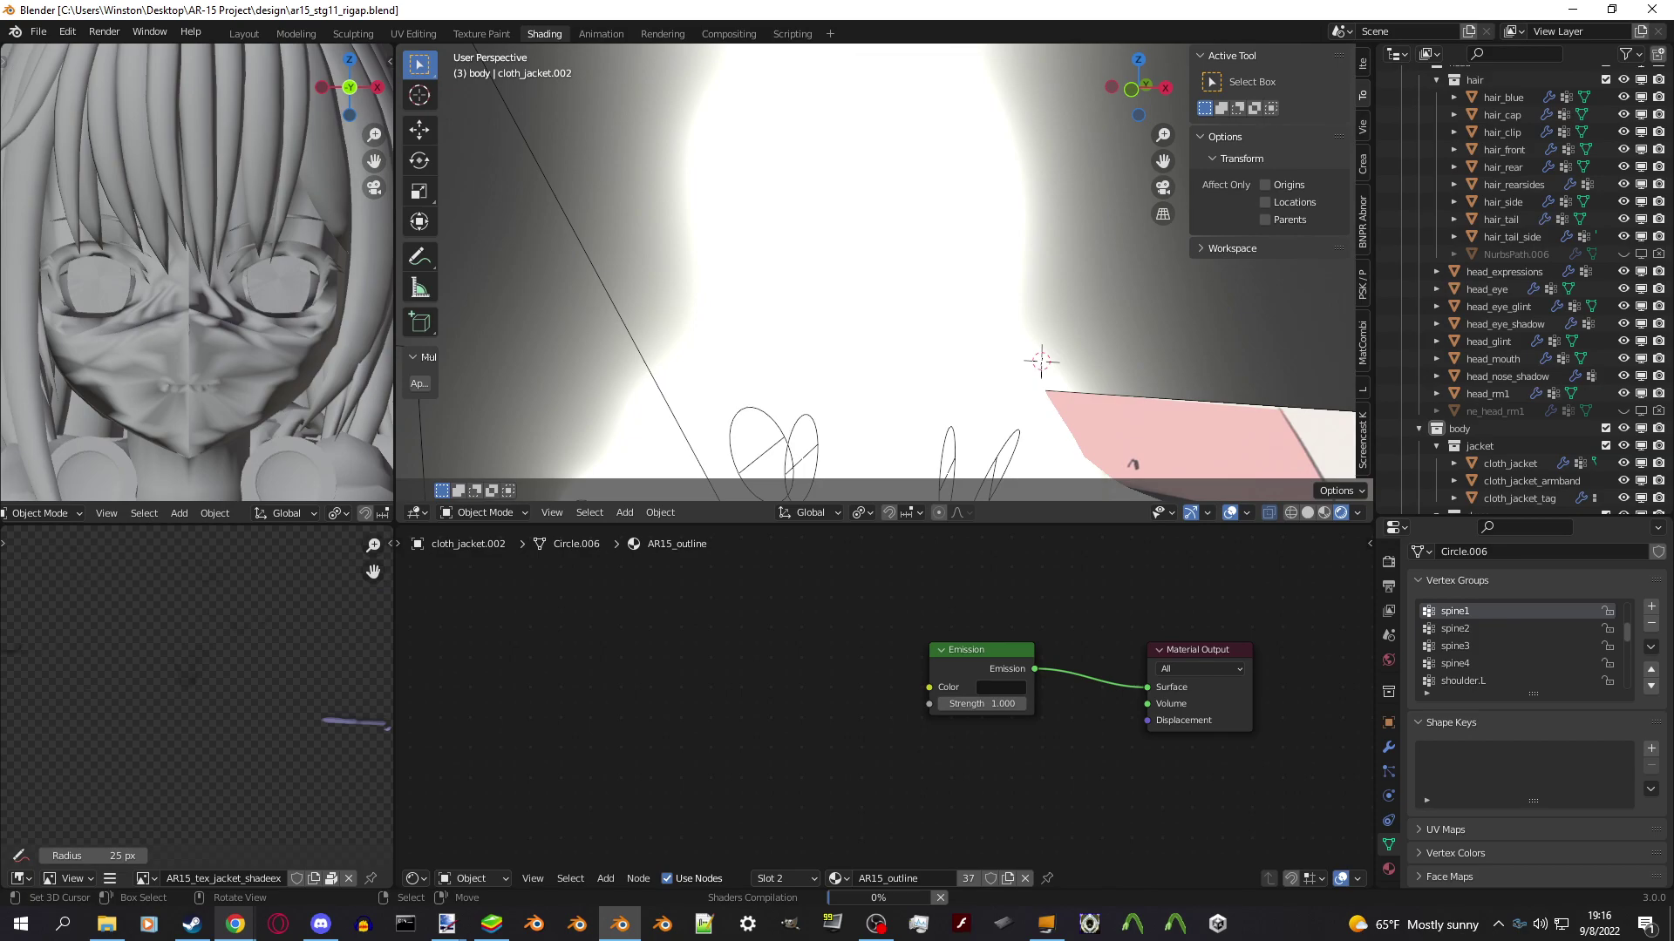
{"action": "left_click", "coordinate": [1389, 869]}
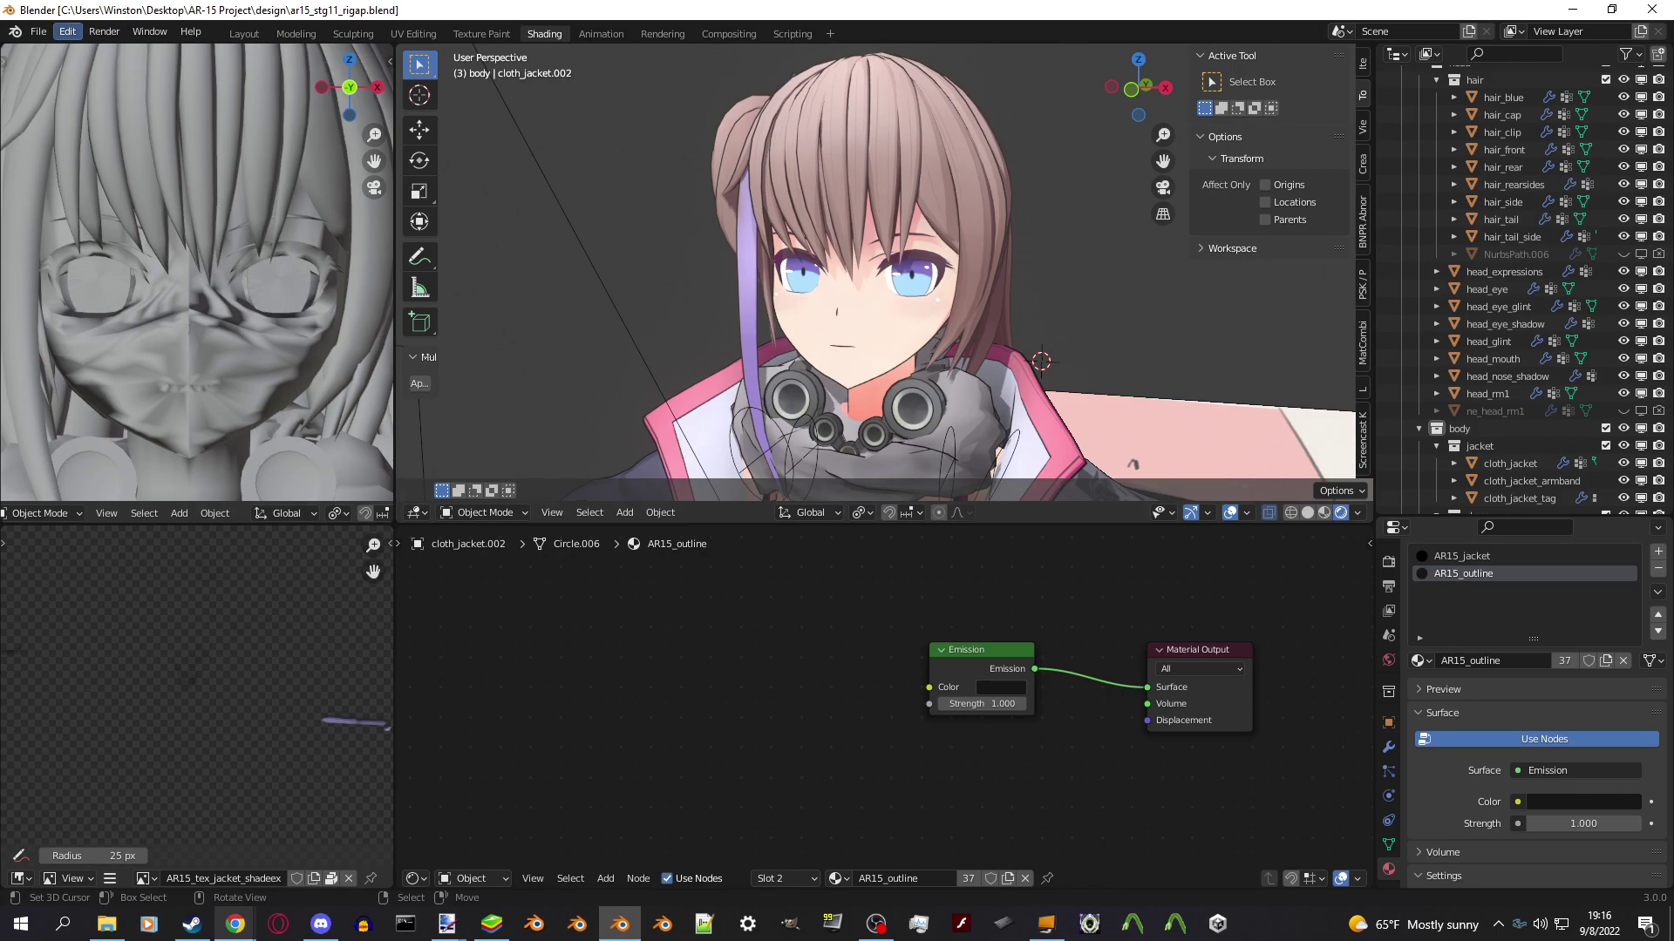
{"action": "left_click", "coordinate": [67, 31]}
{"action": "left_click", "coordinate": [113, 280]}
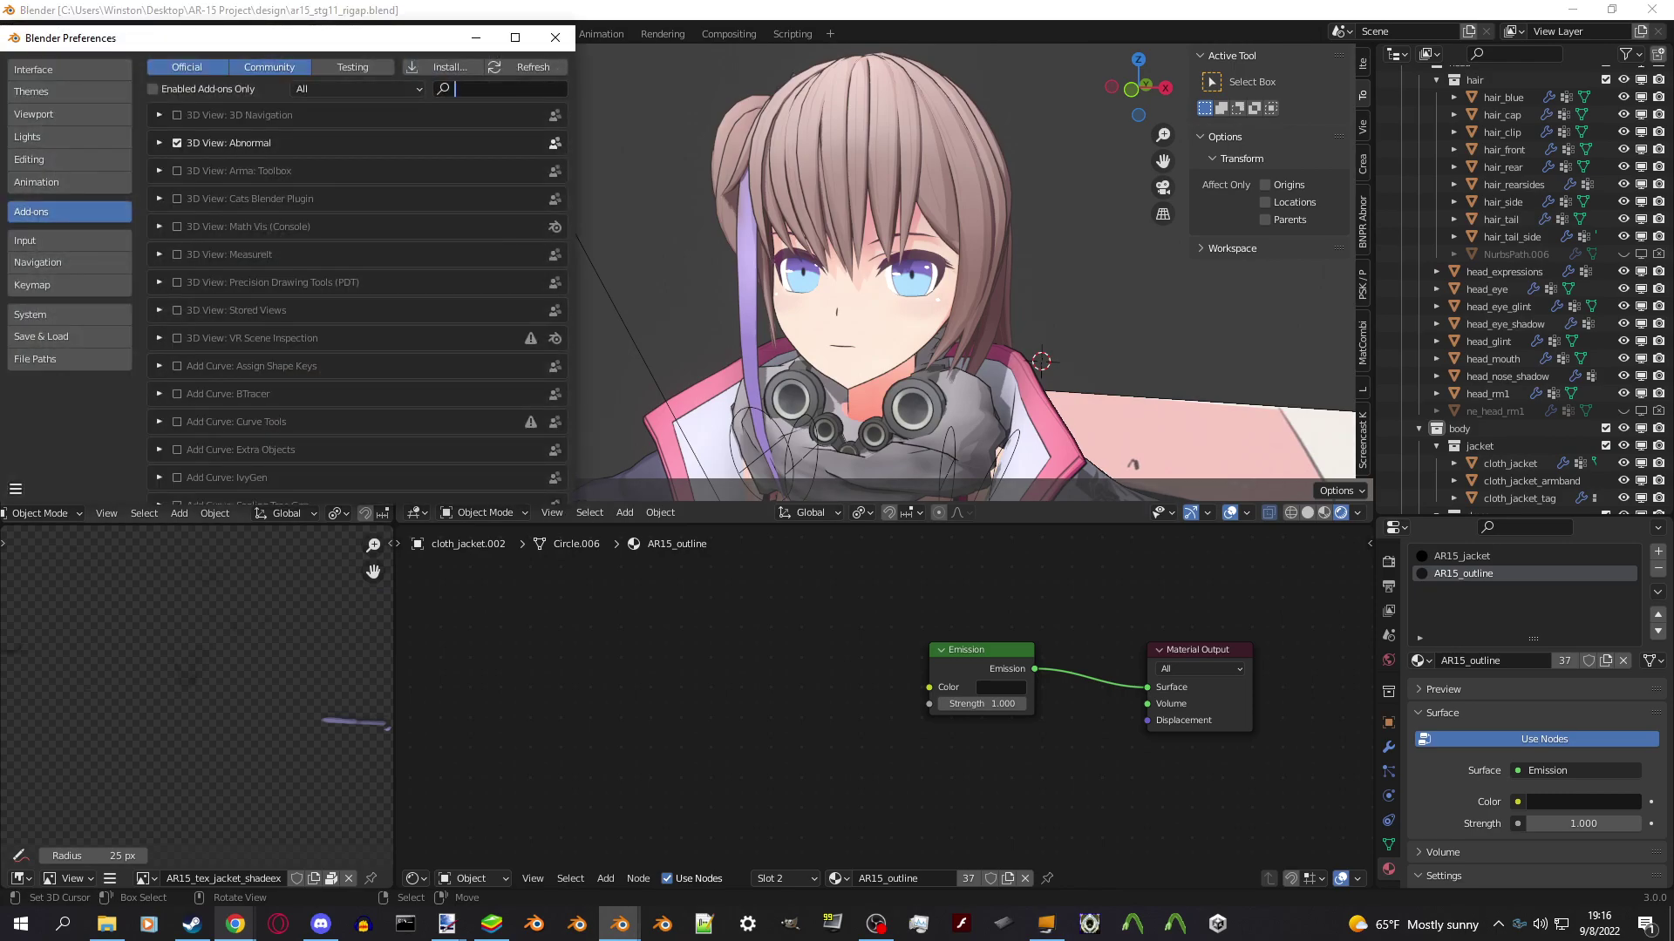
{"action": "type", "text": "uv"}
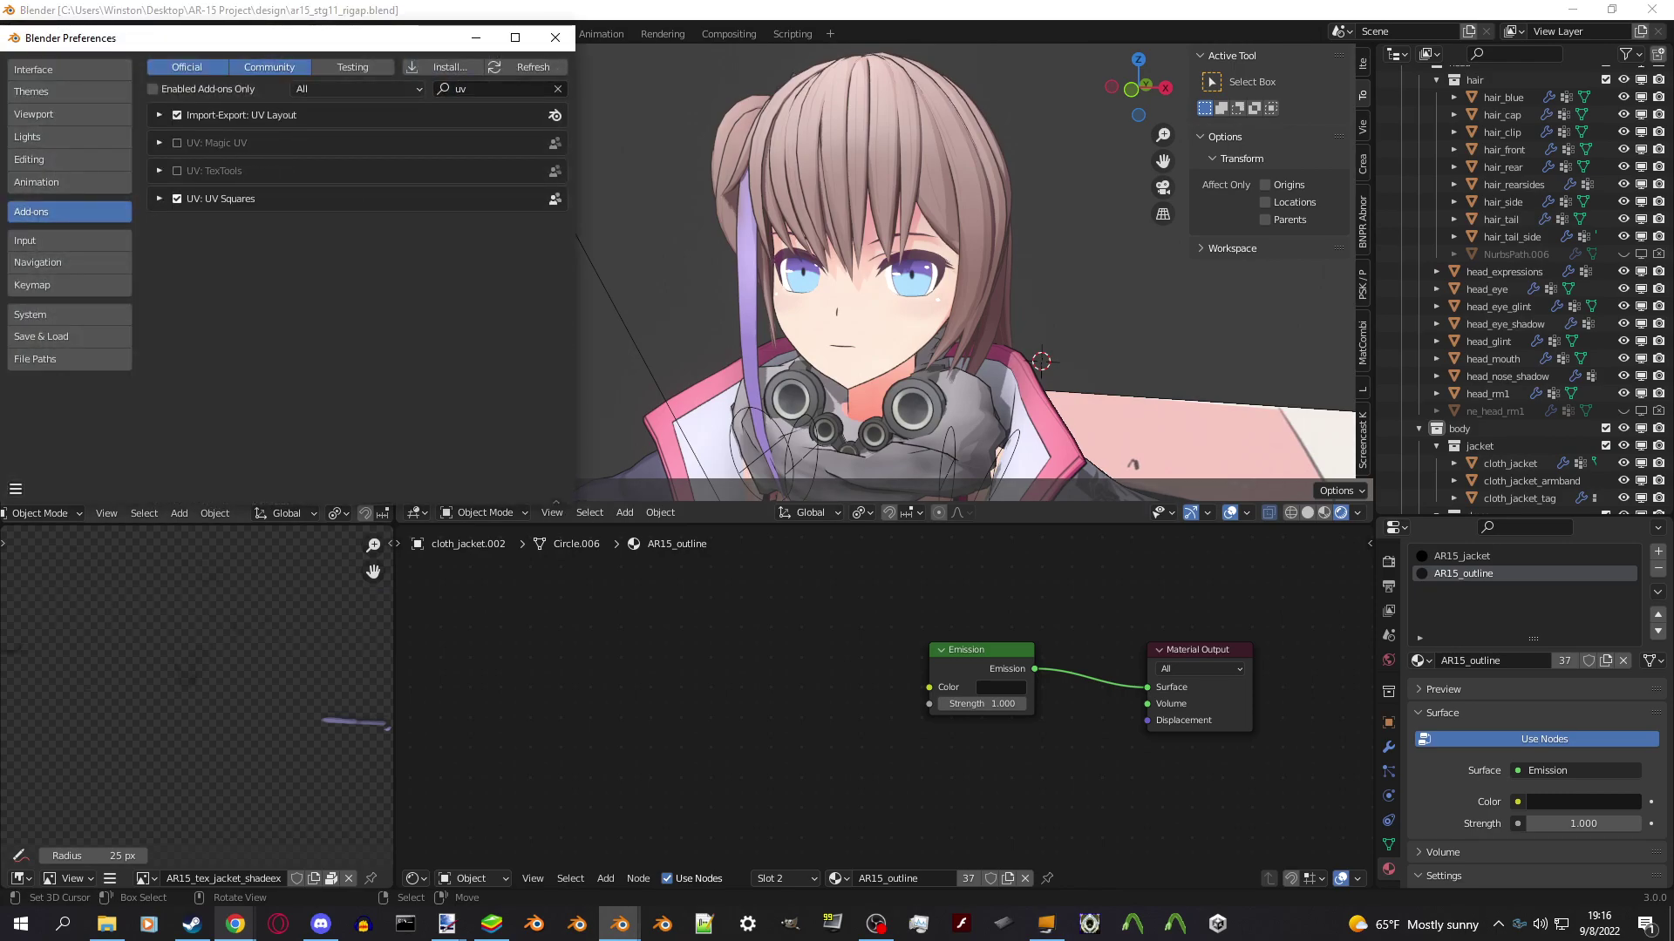
{"action": "left_click", "coordinate": [554, 38]}
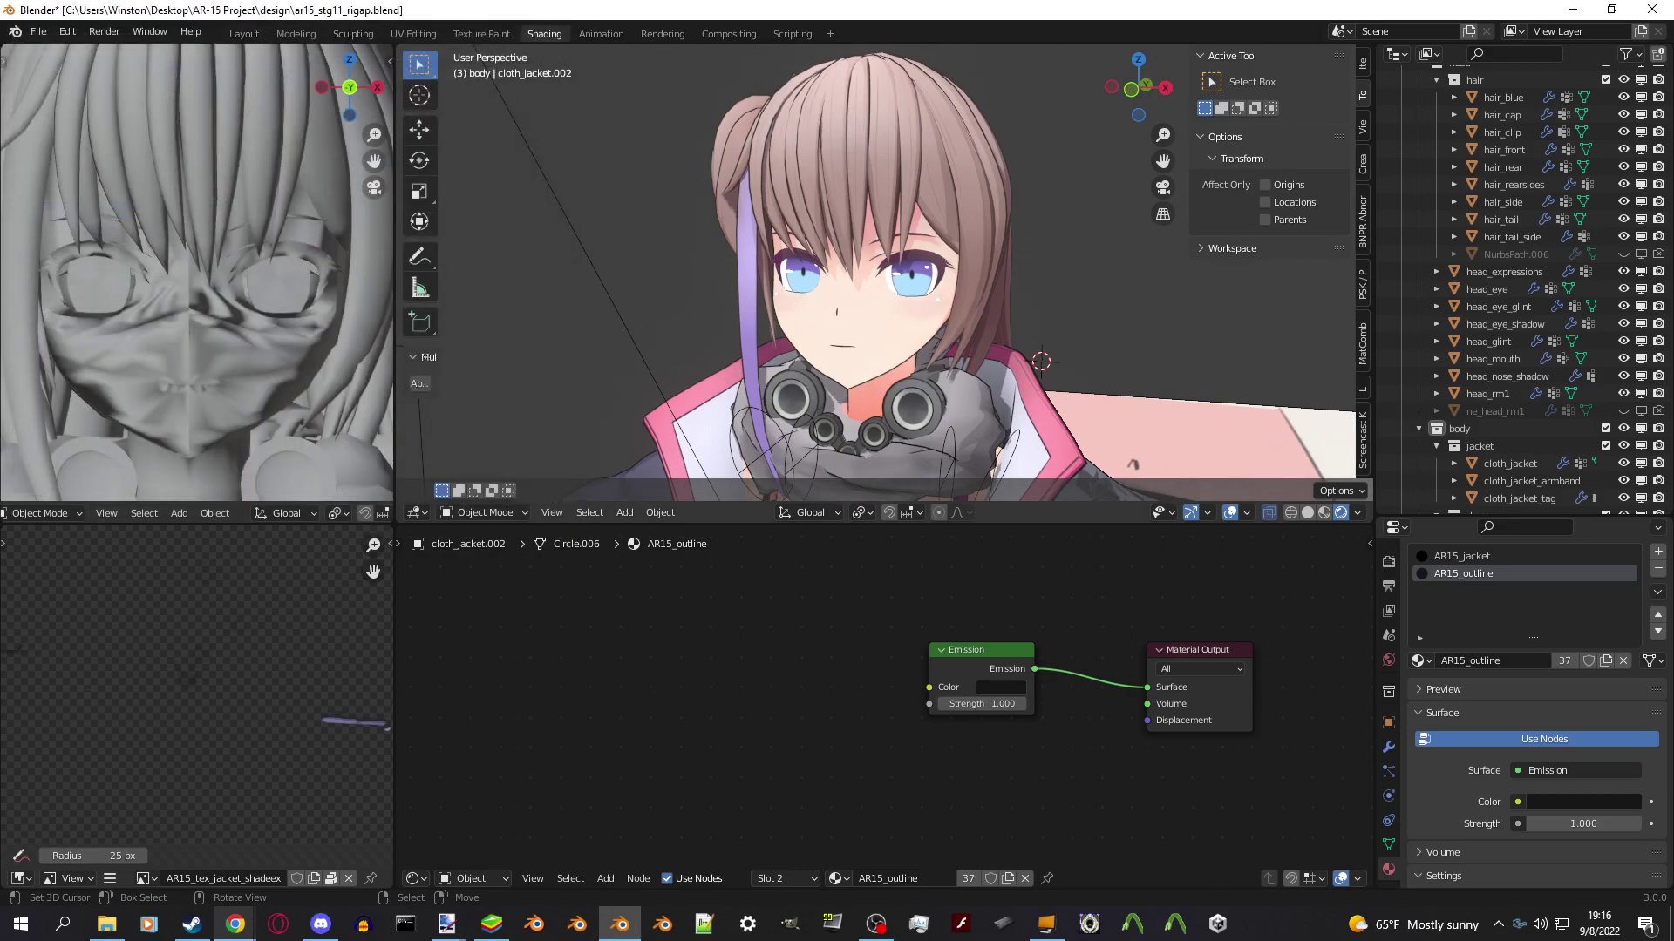
Select the front hair mesh and frame it in the UV Editing workspace.
{"action": "left_click", "coordinate": [1503, 149]}
{"action": "left_click", "coordinate": [413, 33]}
{"action": "key", "text": "KP_Decimal"}
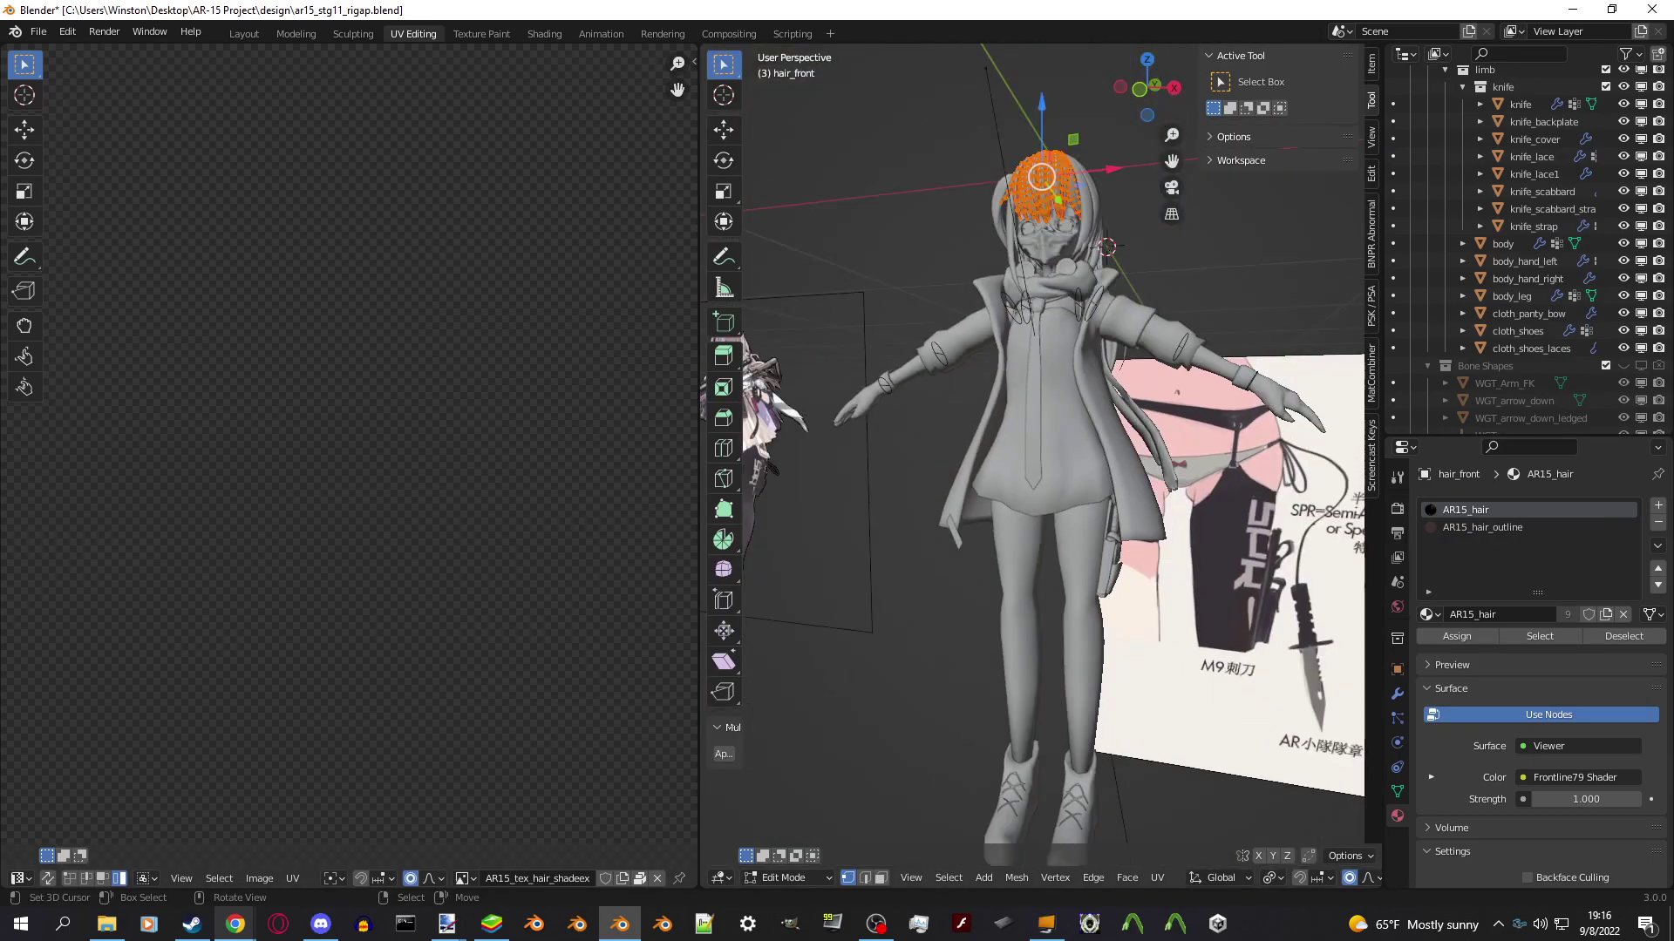
{"action": "key", "text": "KP_Decimal"}
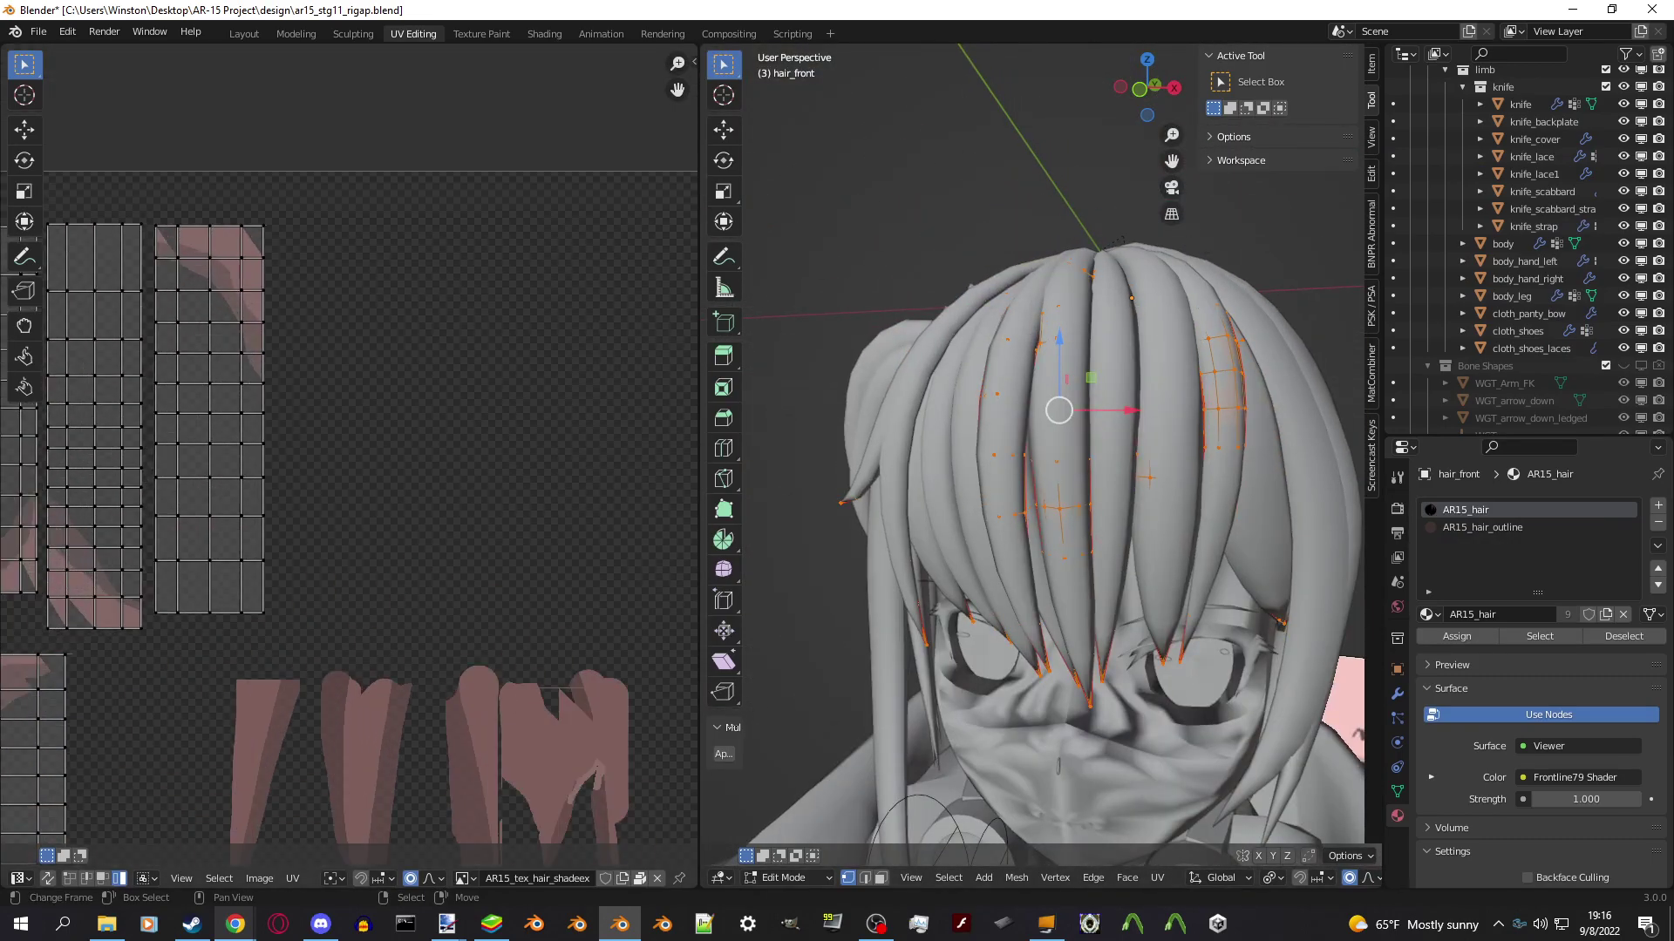
{"action": "key", "text": "KP_Decimal"}
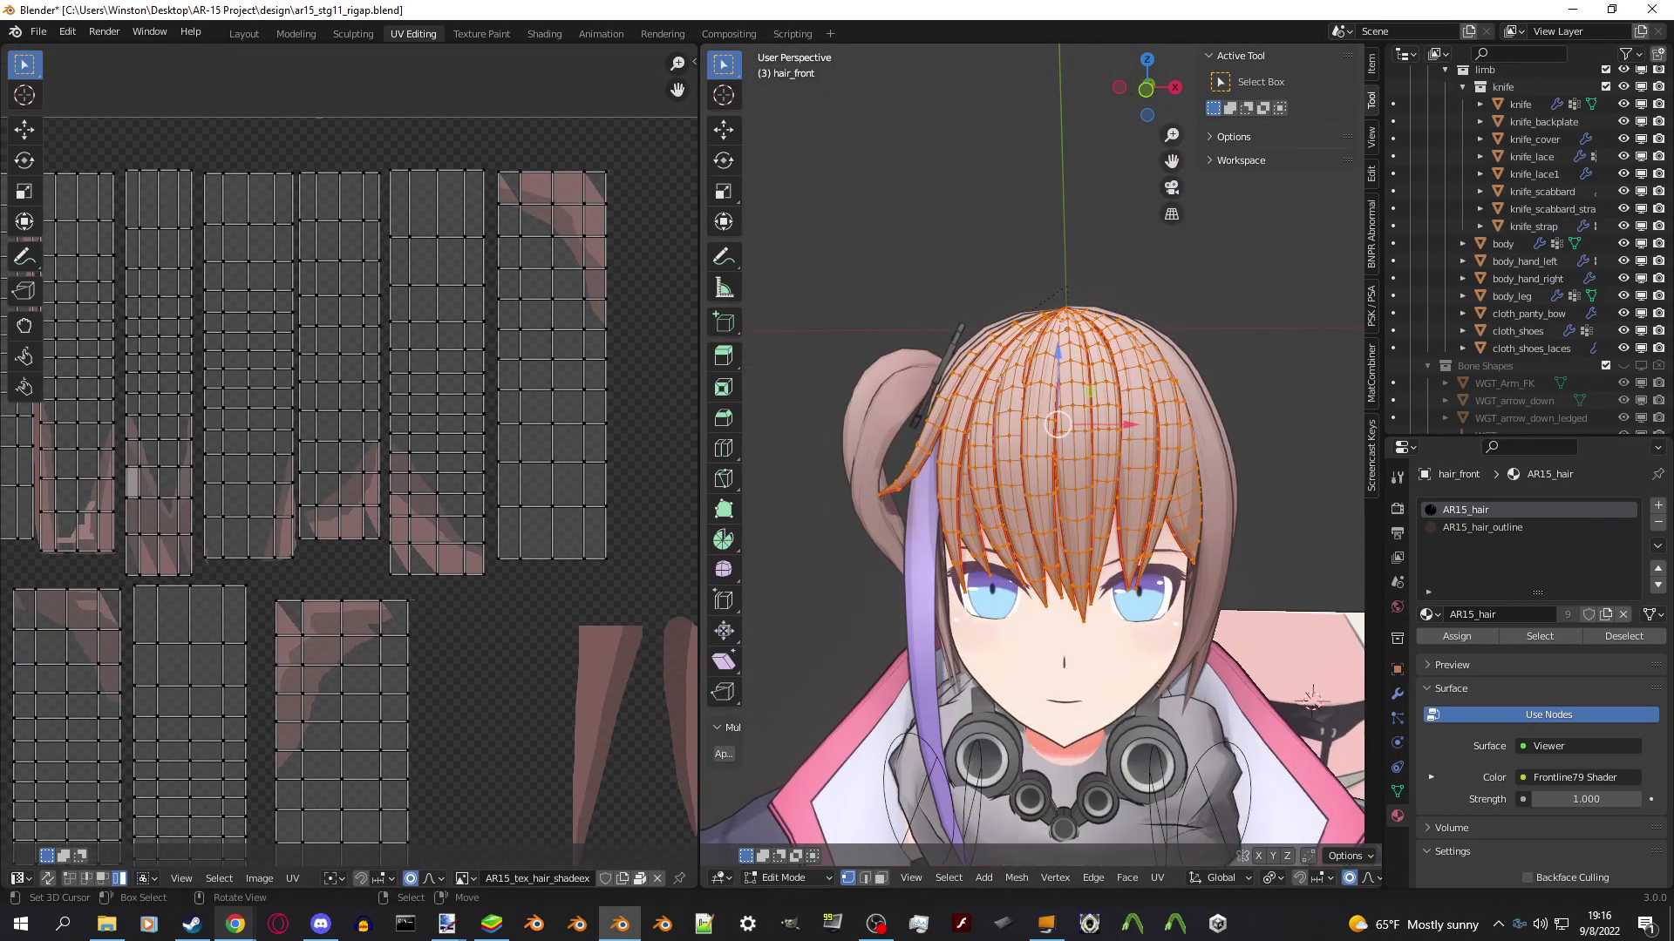
{"action": "scroll", "coordinate": [1033, 453], "scroll_direction": "up", "scroll_amount": 5}
{"action": "key", "text": "Tab"}
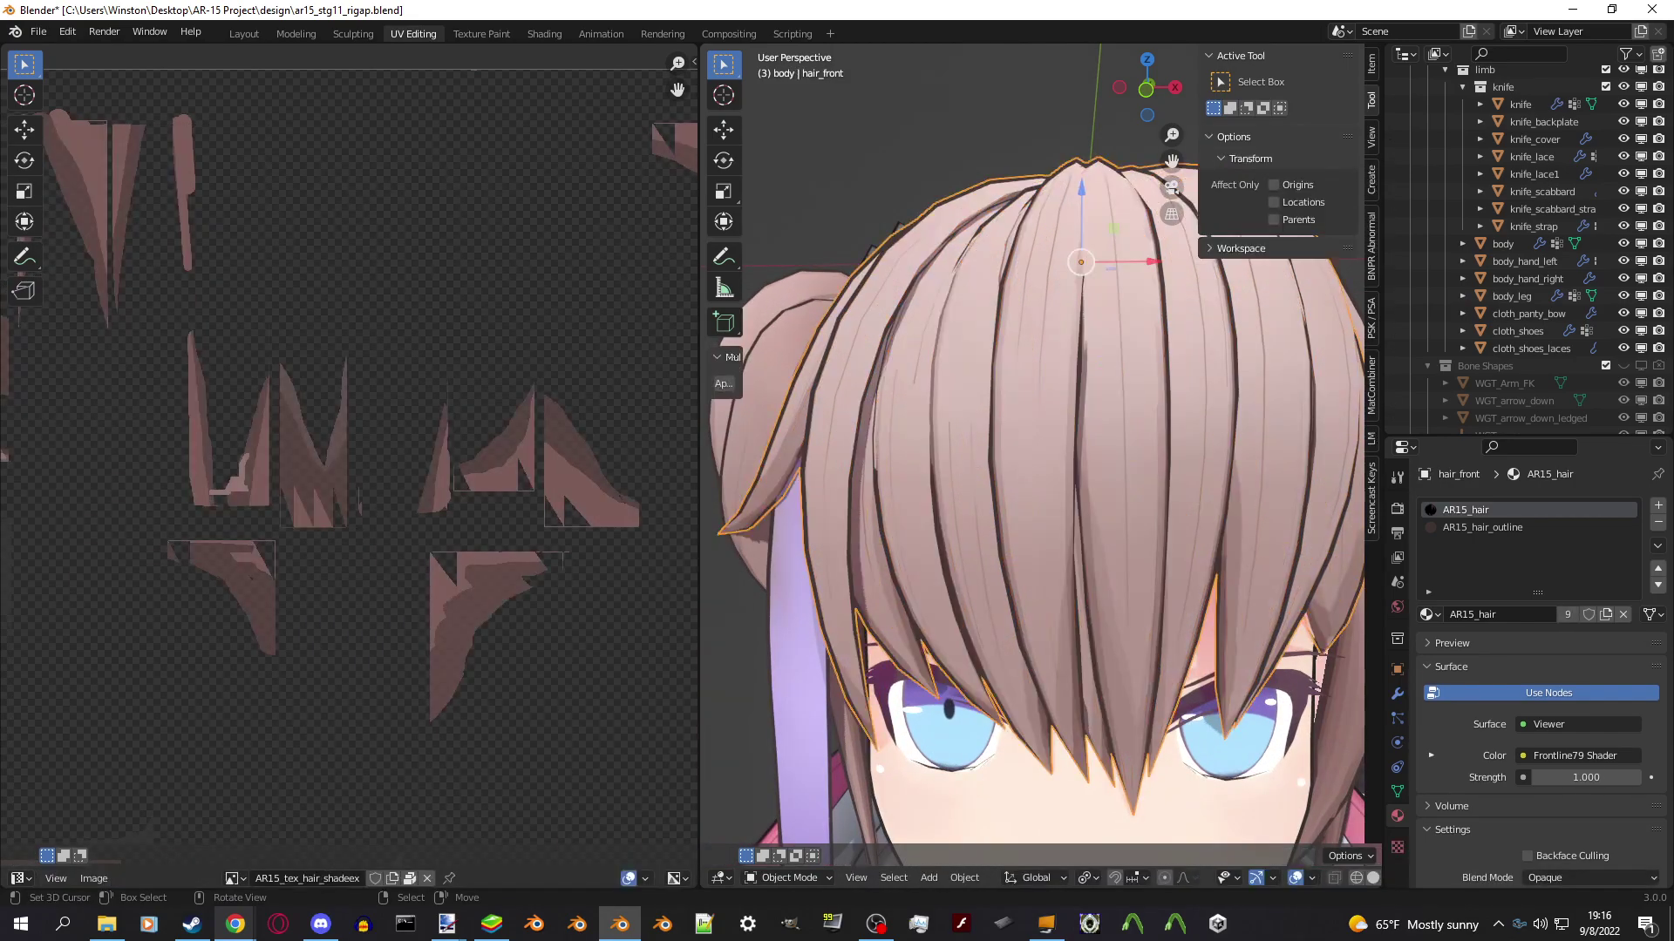
Display the AR15_tex_hair_detail texture as the UV editor's image.
{"action": "left_click", "coordinate": [234, 878]}
{"action": "left_click", "coordinate": [296, 766]}
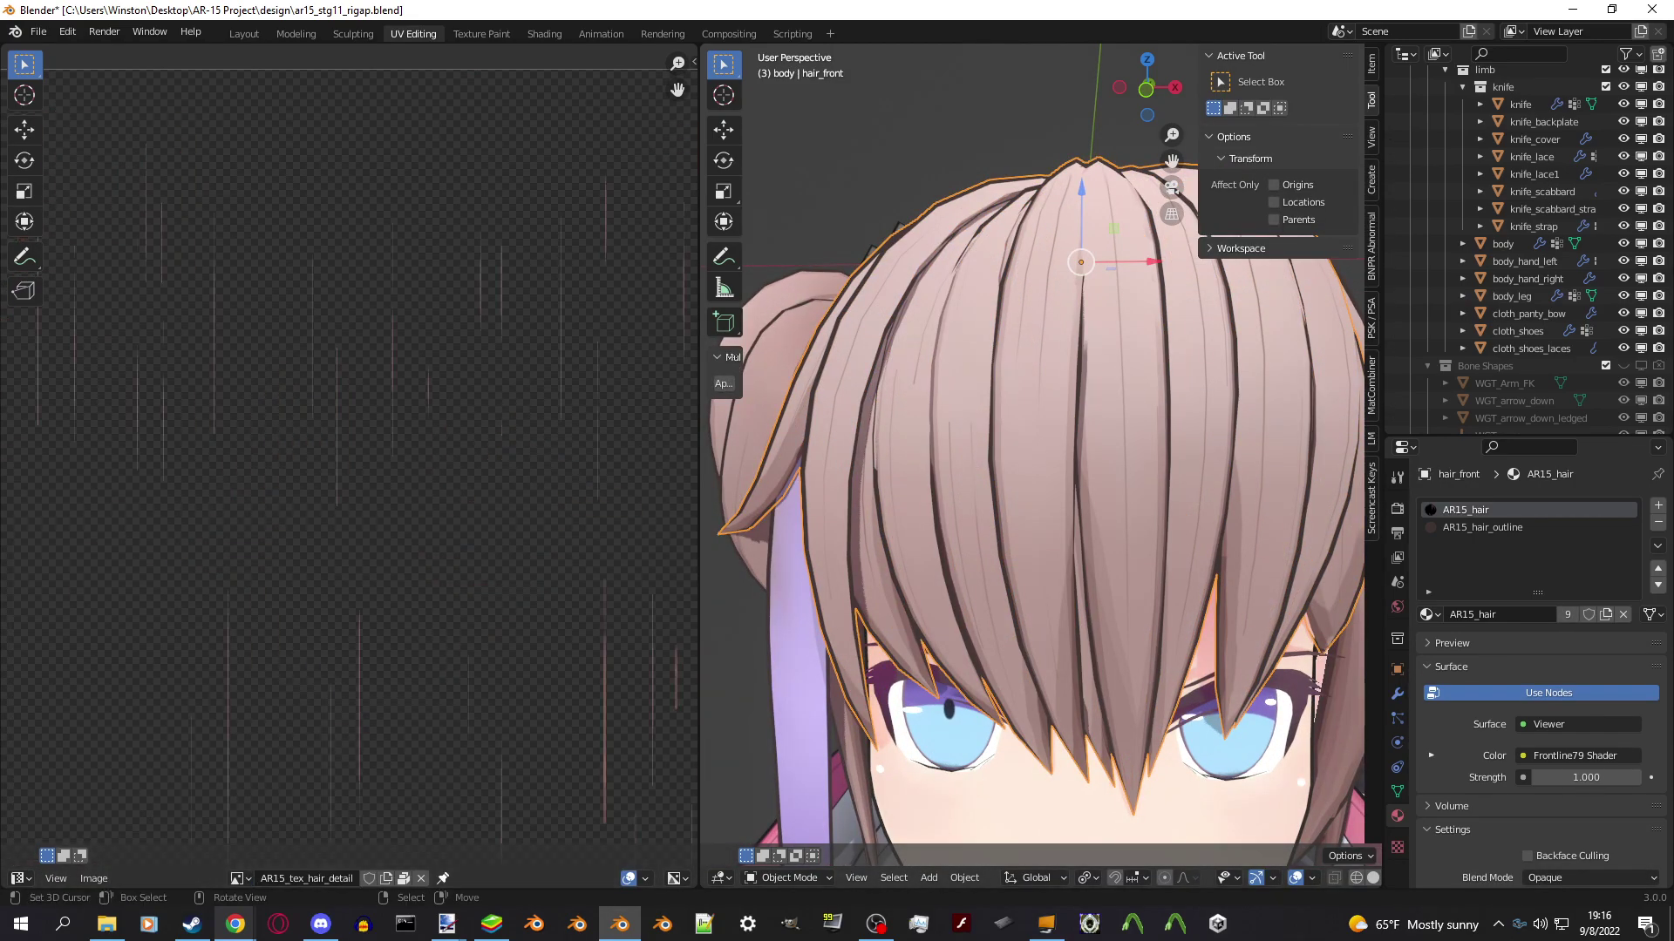
{"action": "scroll", "coordinate": [1032, 454], "scroll_direction": "up", "scroll_amount": 4}
{"action": "scroll", "coordinate": [349, 453], "scroll_direction": "up", "scroll_amount": 3}
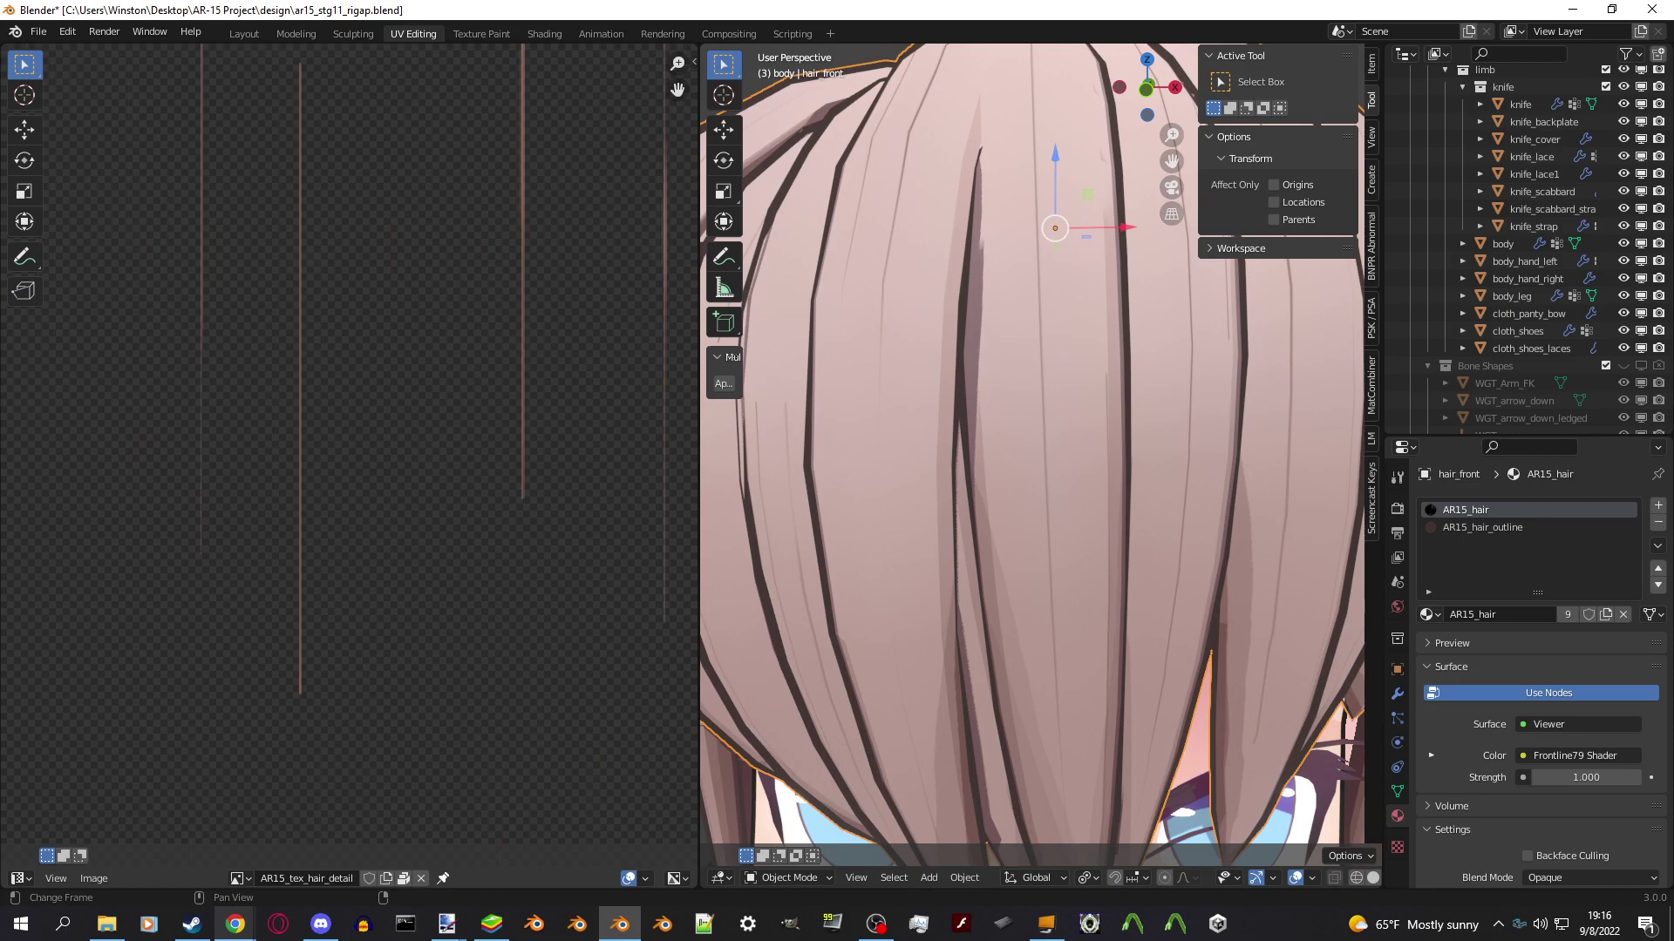
{"action": "scroll", "coordinate": [349, 453], "scroll_direction": "down", "scroll_amount": 3}
{"action": "scroll", "coordinate": [1033, 453], "scroll_direction": "down", "scroll_amount": 5}
{"action": "scroll", "coordinate": [1033, 453], "scroll_direction": "up", "scroll_amount": 4}
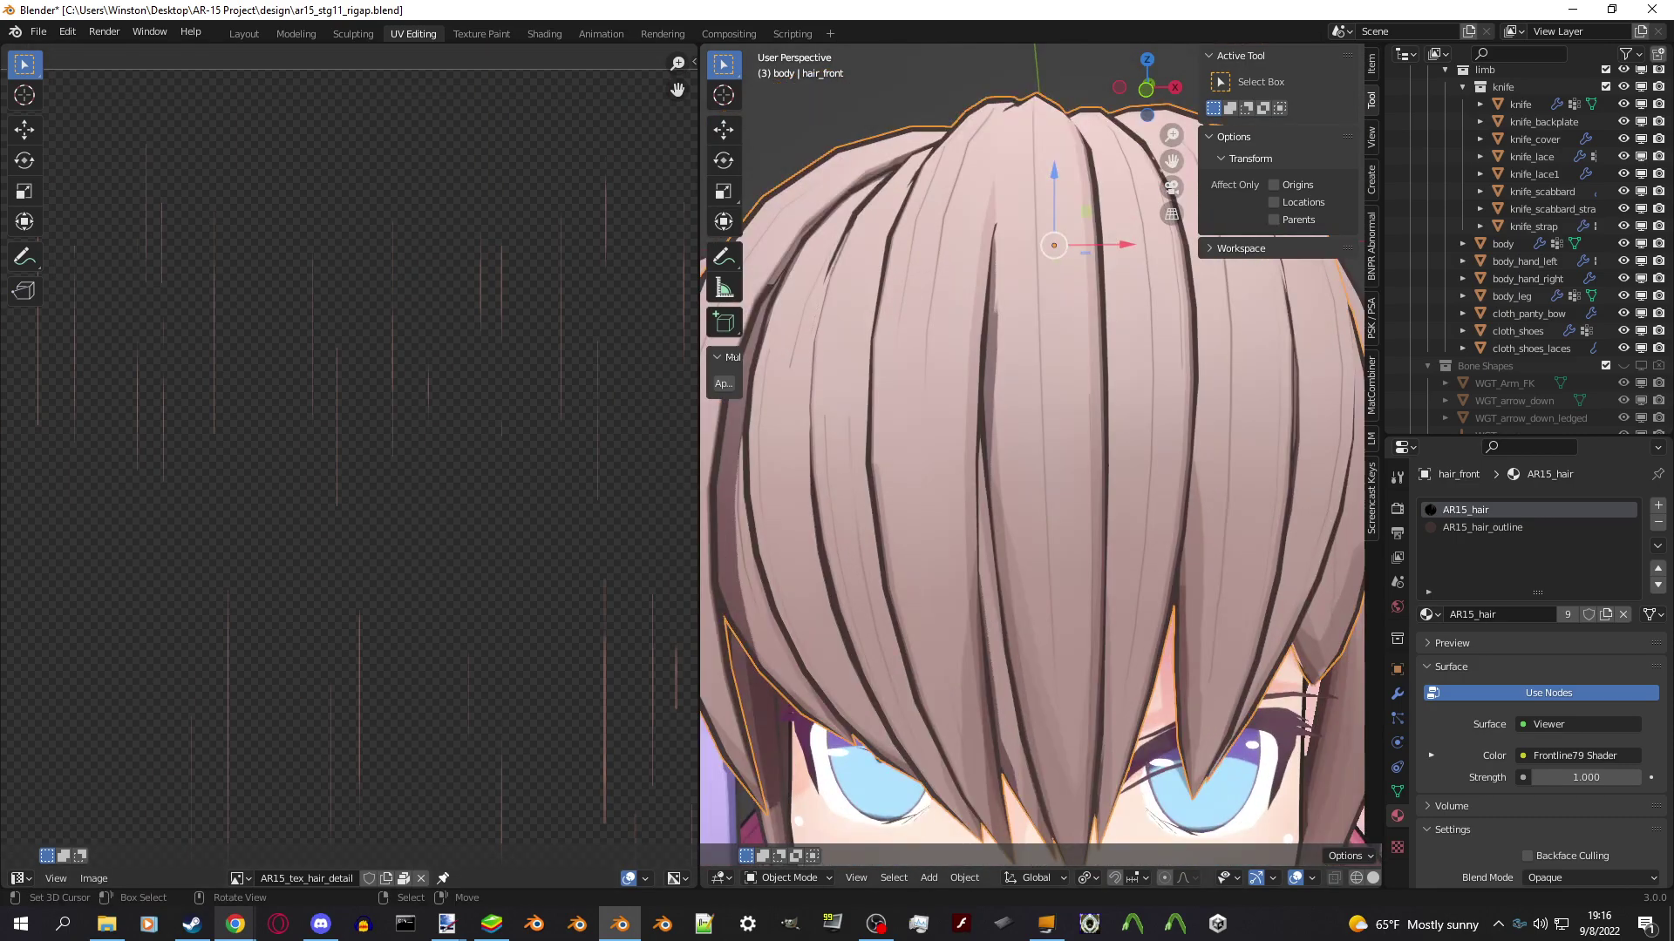
{"action": "scroll", "coordinate": [1033, 453], "scroll_direction": "down", "scroll_amount": 5}
{"action": "scroll", "coordinate": [349, 453], "scroll_direction": "down", "scroll_amount": 2}
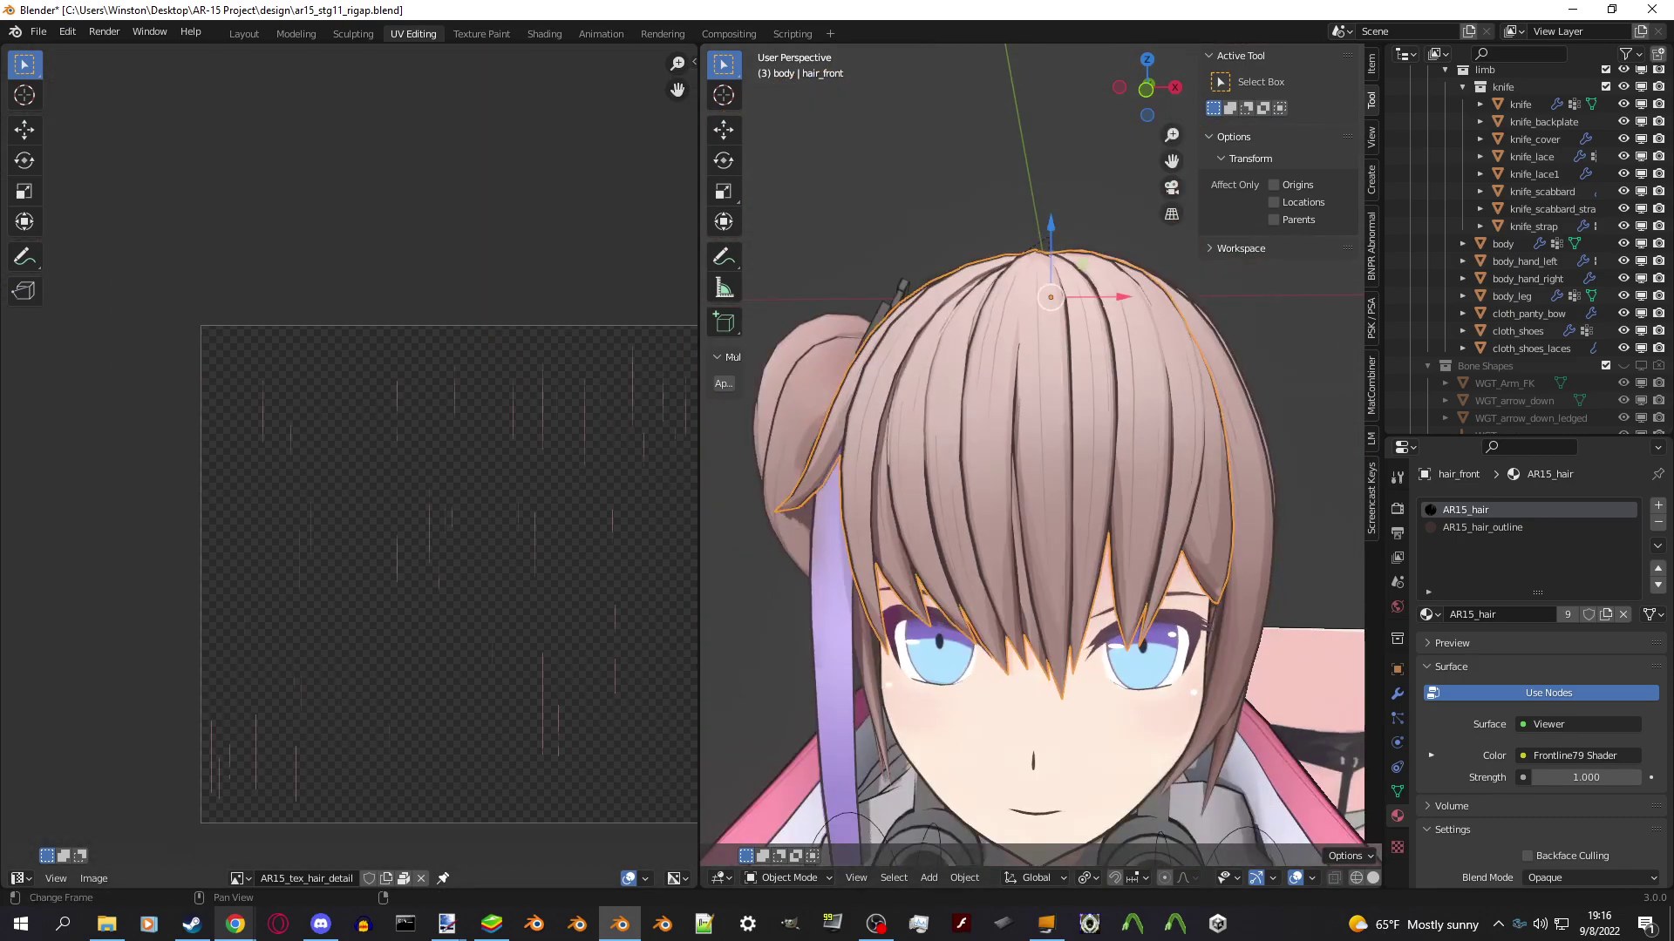
{"action": "left_click", "coordinate": [481, 33]}
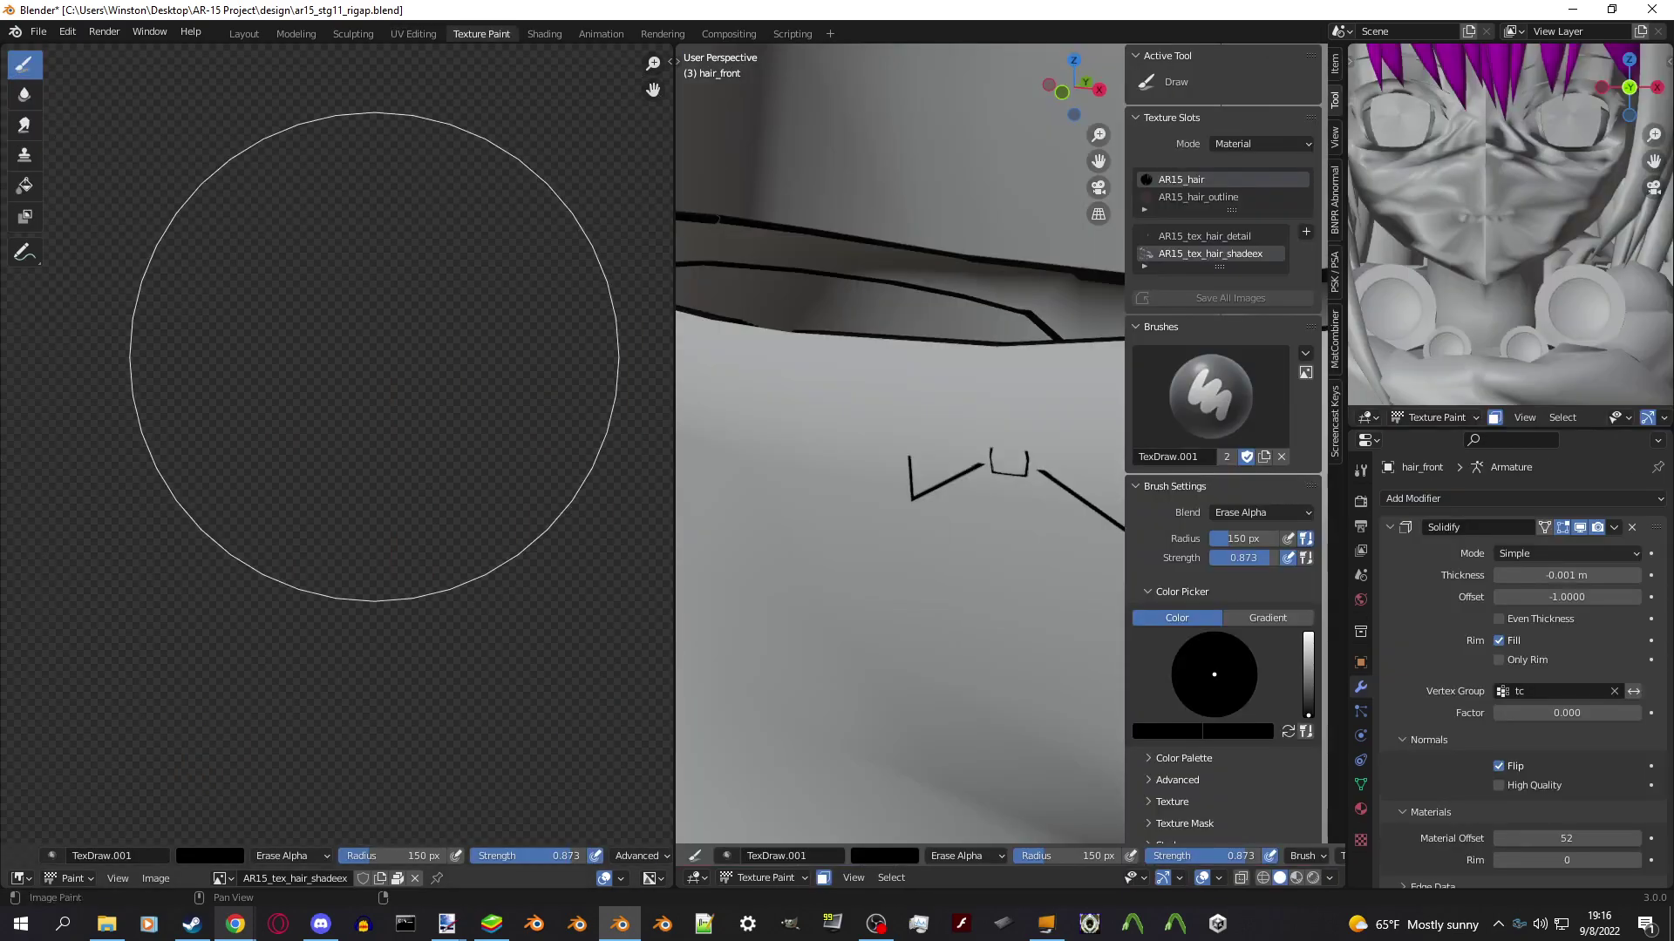
{"action": "left_click", "coordinate": [244, 33]}
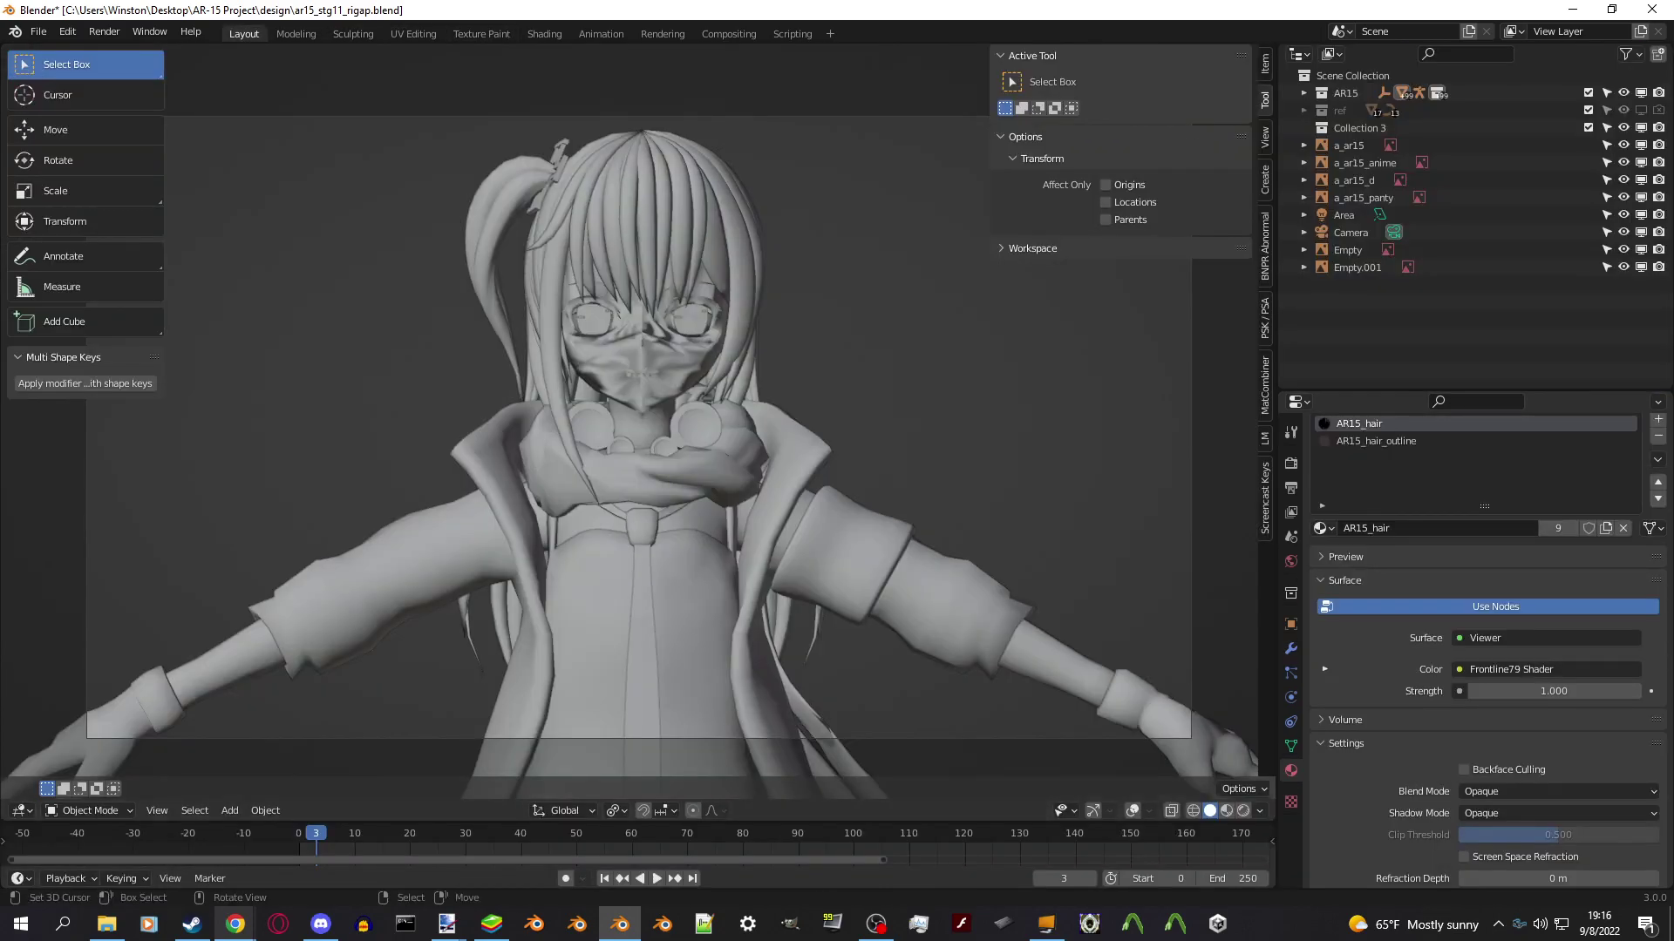
{"action": "left_click", "coordinate": [413, 33]}
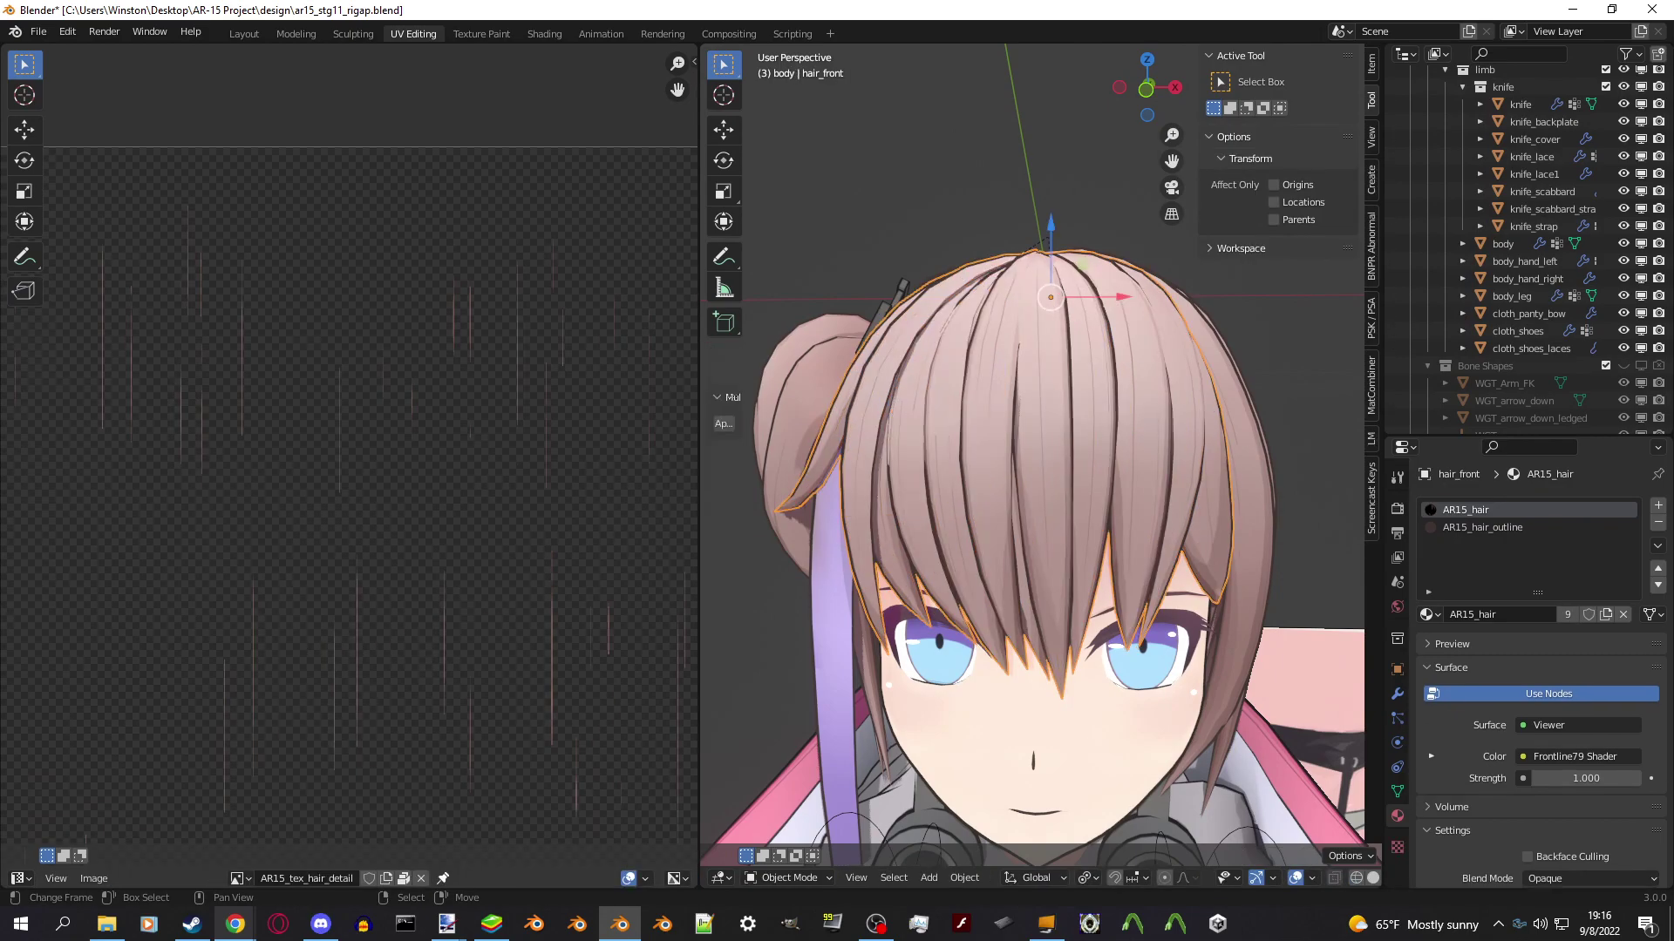
Unwrap the front hair mesh's UVs into new curved strand islands.
{"action": "middle_click_drag", "start_coordinate": [349, 436], "coordinate": [402, 393]}
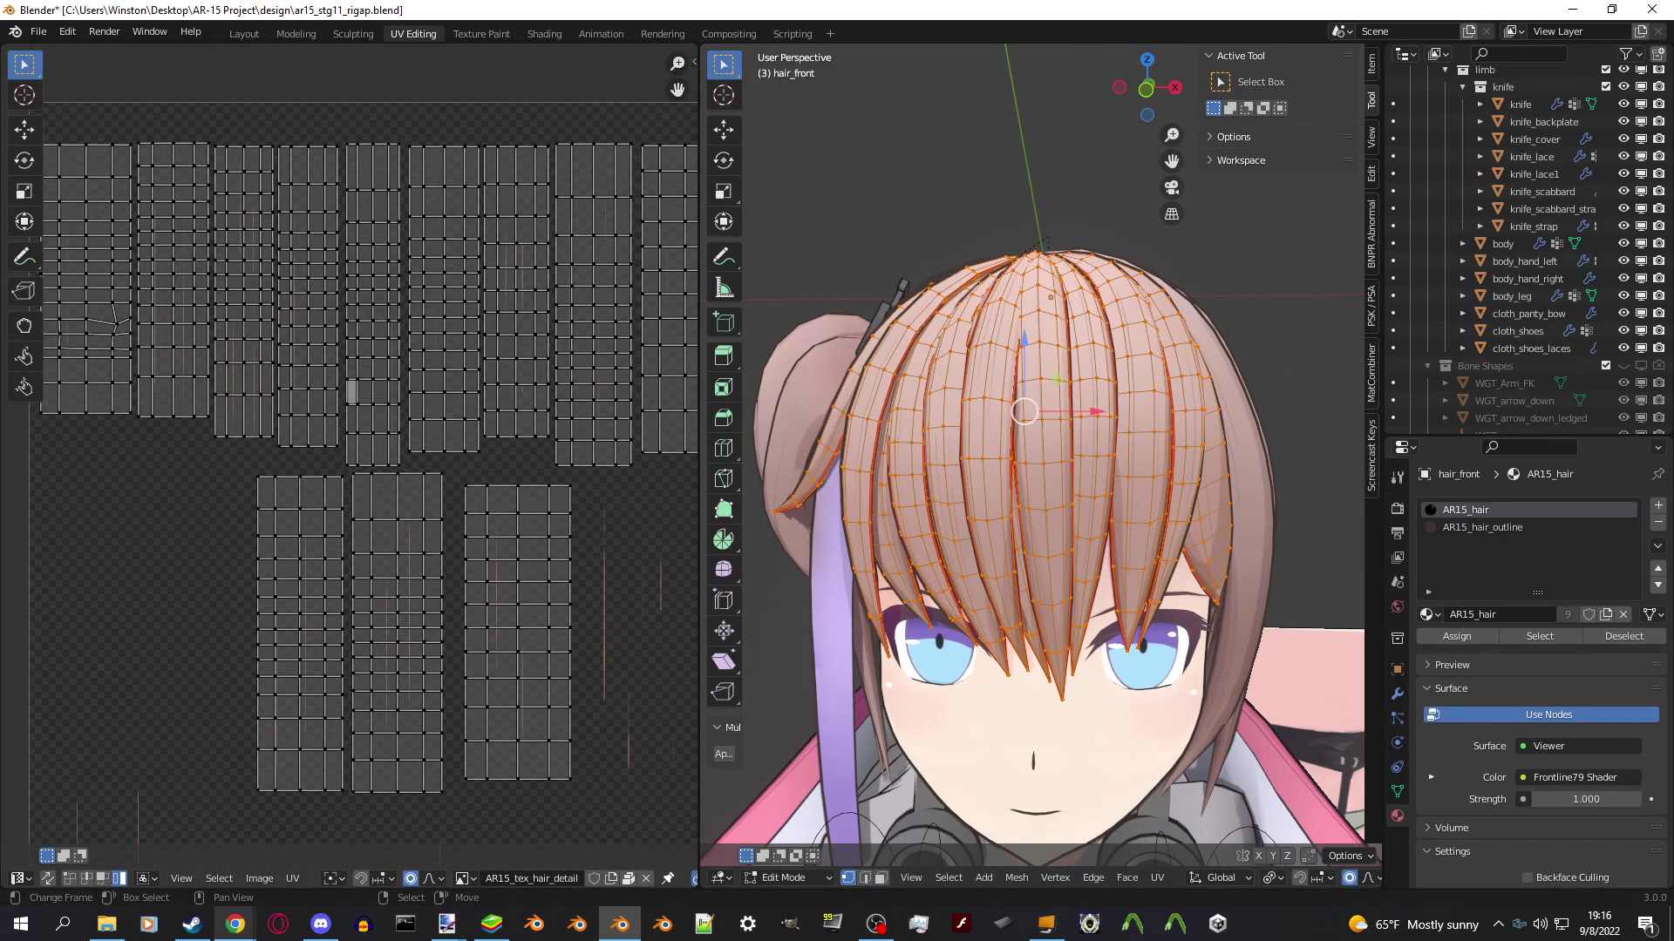
{"action": "key", "text": "u"}
{"action": "key", "text": "u"}
{"action": "left_click", "coordinate": [881, 420]}
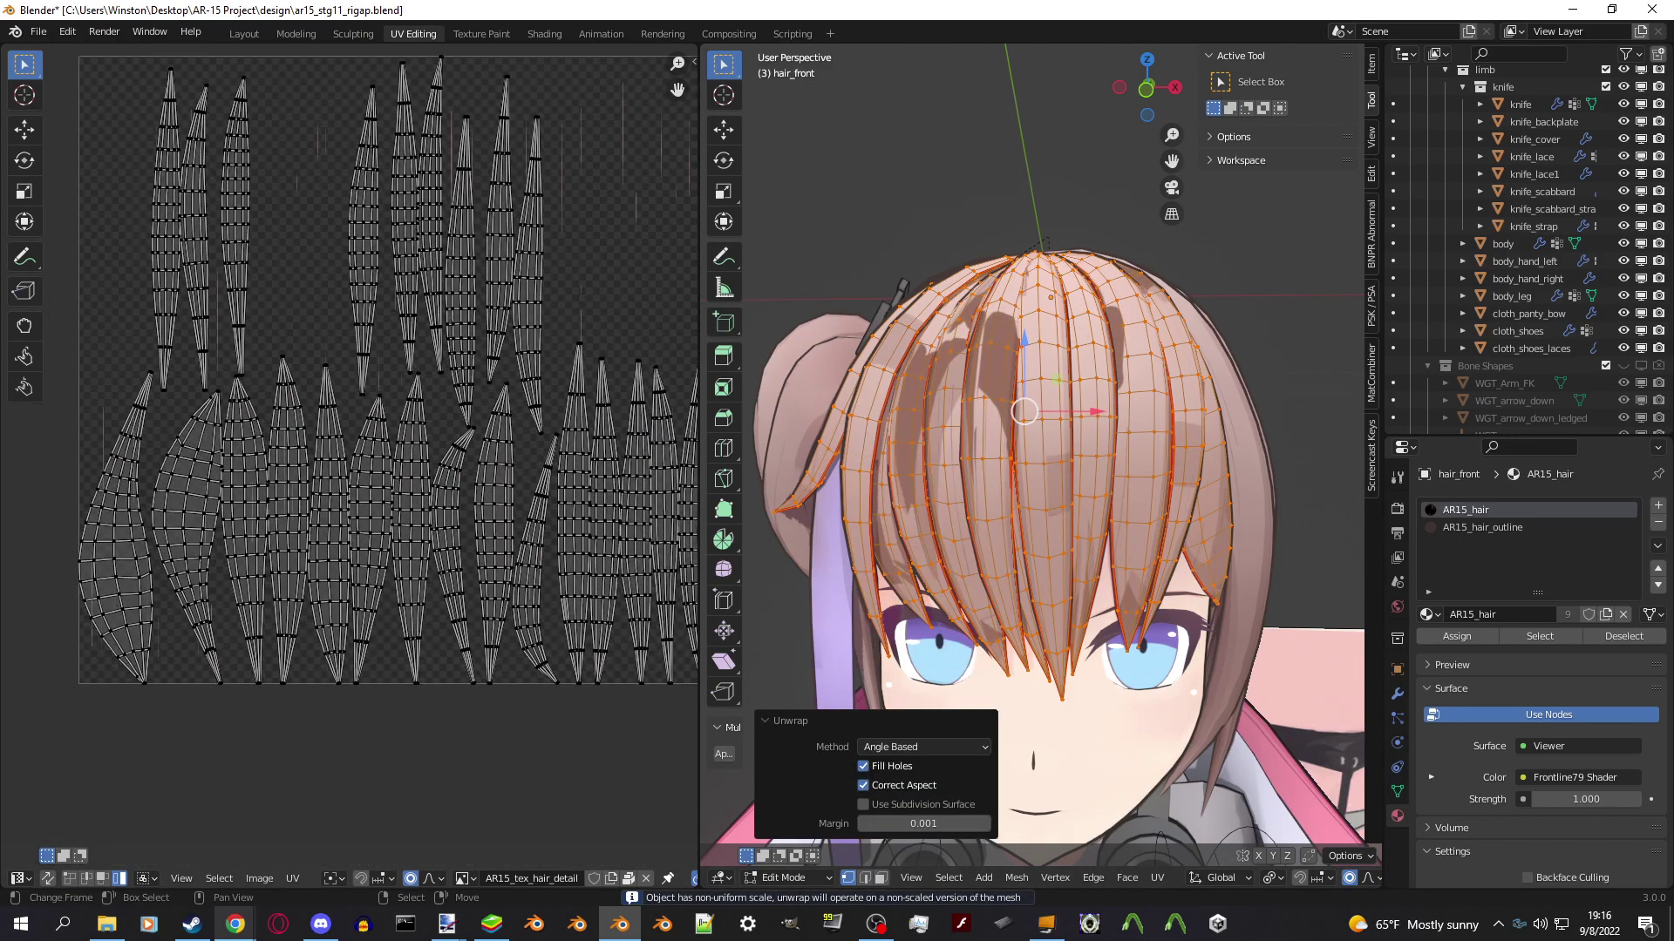
{"action": "middle_click_drag", "start_coordinate": [393, 348], "coordinate": [364, 291]}
{"action": "scroll", "coordinate": [364, 291], "scroll_direction": "up", "scroll_amount": 6}
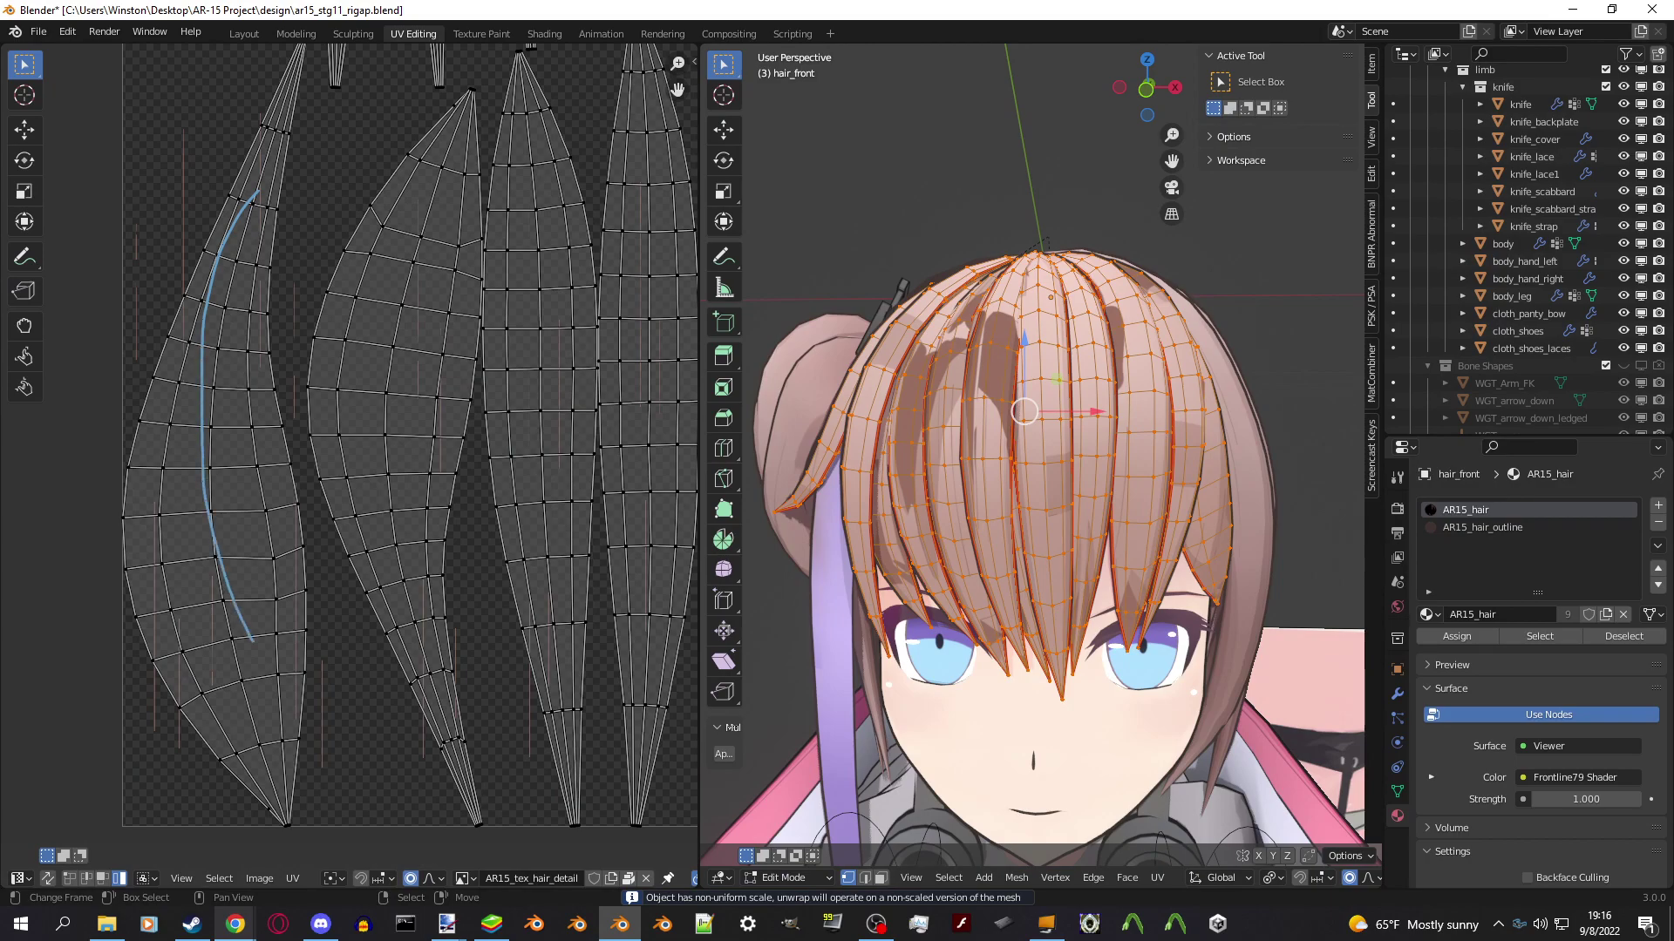
Draw blue guide strokes over two hair UV islands and leave Edit Mode.
{"action": "left_click_drag", "start_coordinate": [441, 200], "coordinate": [410, 667]}
{"action": "left_click_drag", "start_coordinate": [573, 435], "coordinate": [579, 604]}
{"action": "scroll", "coordinate": [167, 435], "scroll_direction": "down", "scroll_amount": 4}
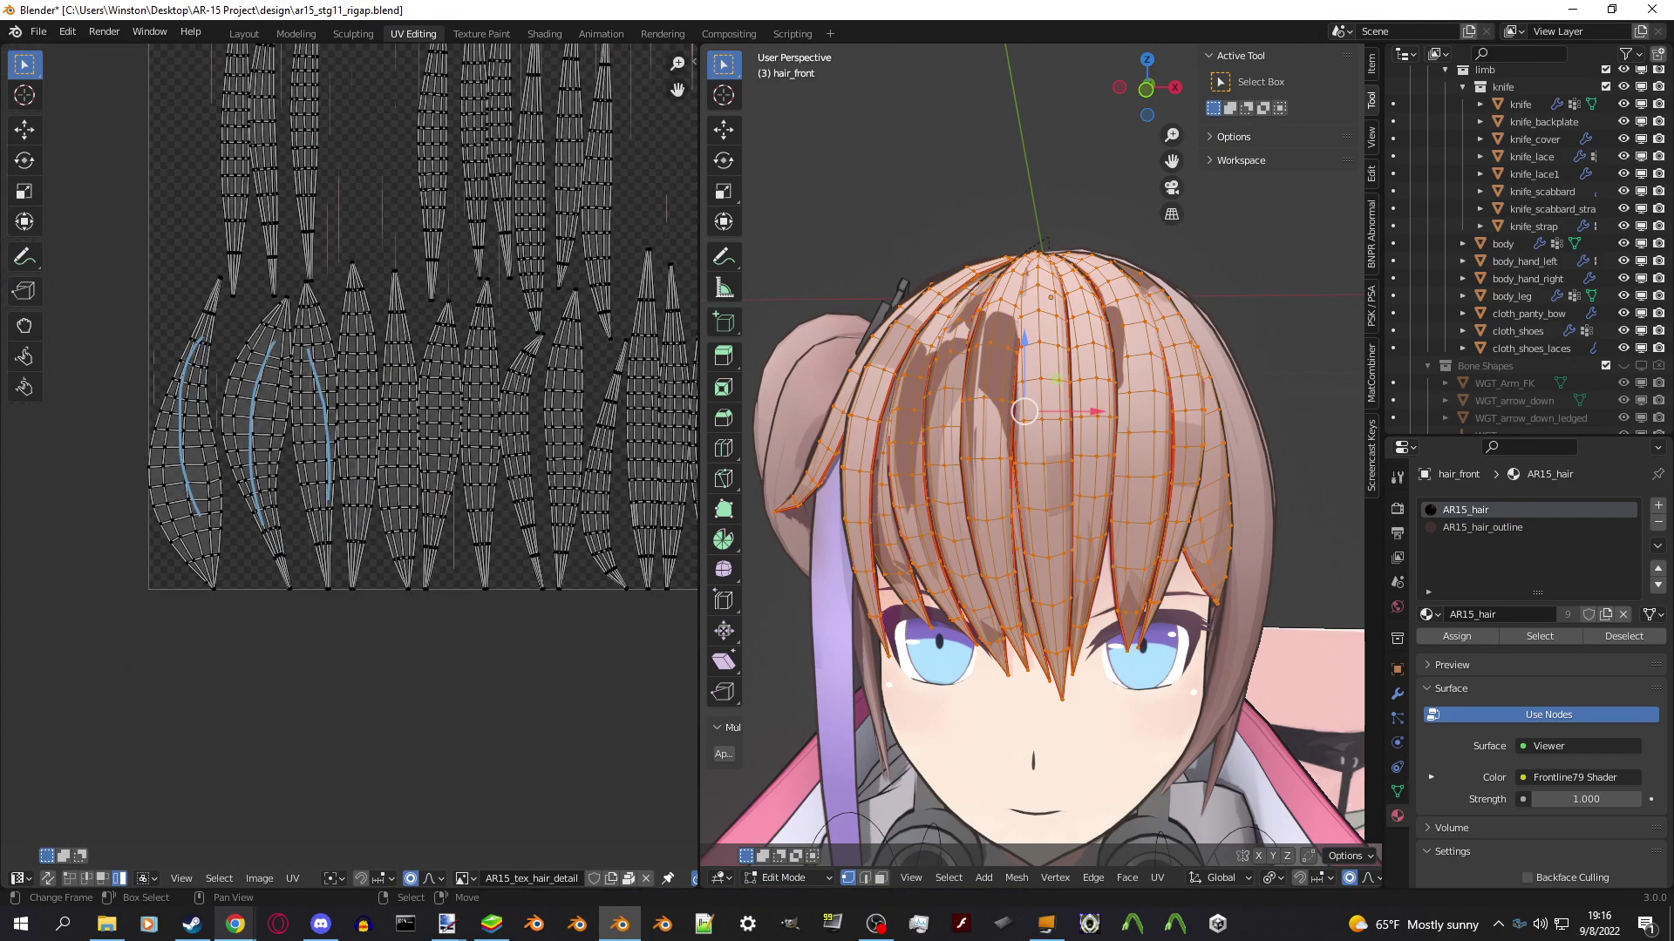
{"action": "key", "text": "Tab"}
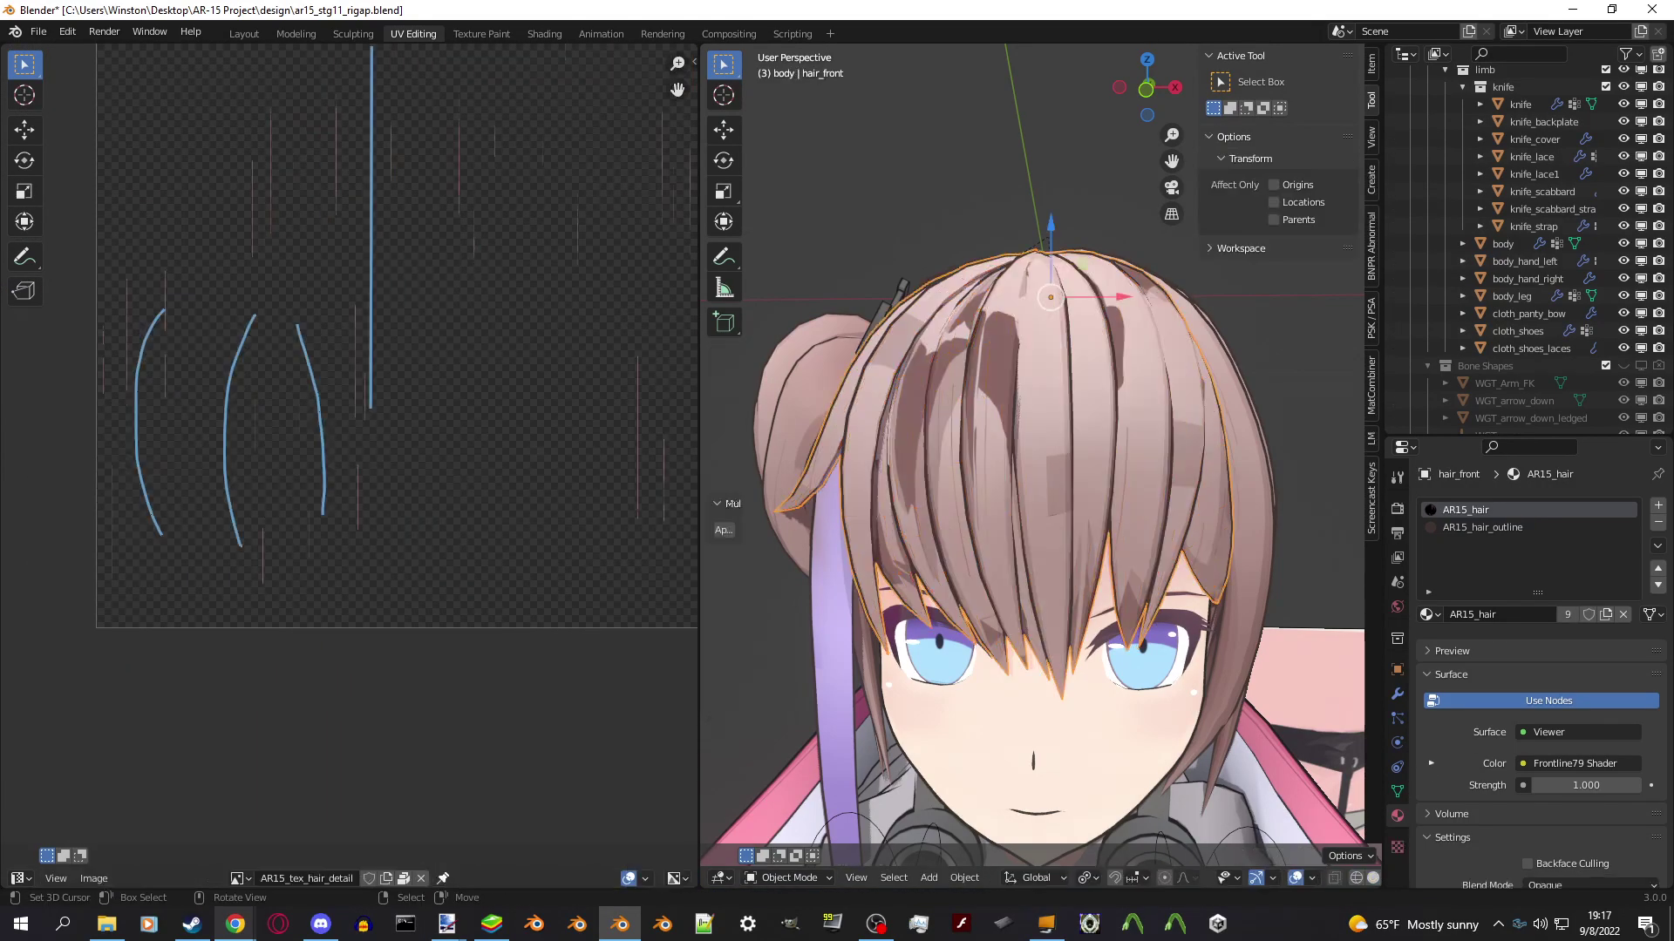
Switch to the Layout workspace, leave camera view and turn on rendered shading.
{"action": "left_click", "coordinate": [244, 33]}
{"action": "key", "text": "KP_0"}
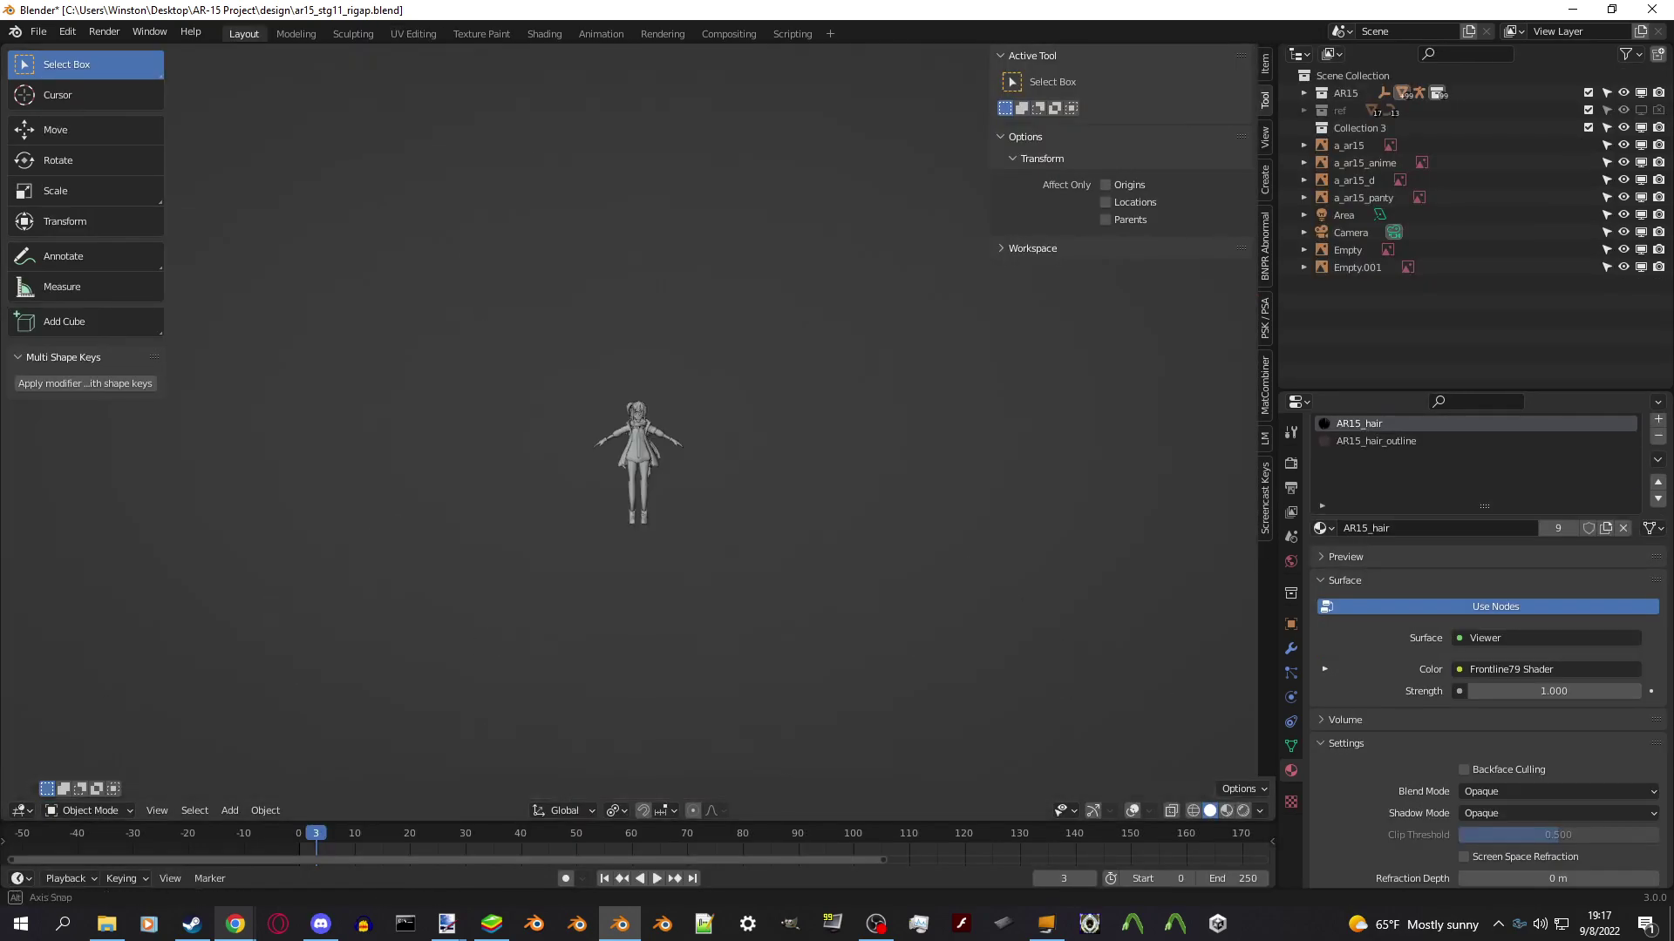
{"action": "scroll", "coordinate": [641, 436], "scroll_direction": "up", "scroll_amount": 5}
{"action": "key", "text": "z"}
{"action": "scroll", "coordinate": [641, 410], "scroll_direction": "up", "scroll_amount": 6}
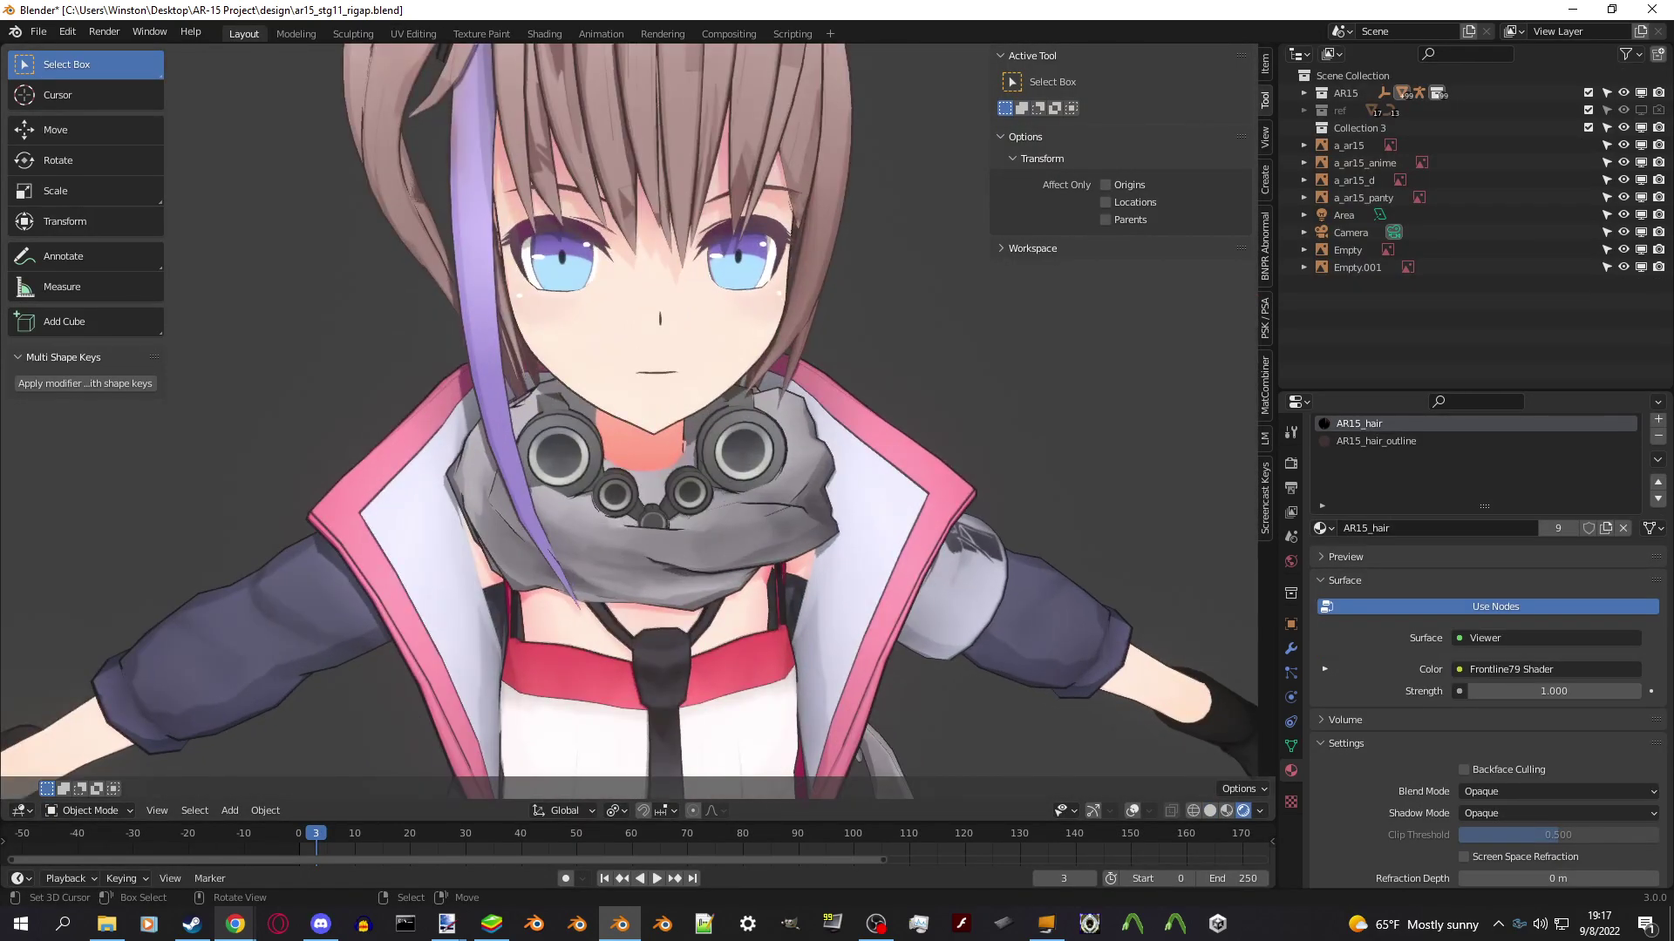
Reopen the recent file ar15_stg1.blend, discarding unsaved changes.
{"action": "left_click", "coordinate": [67, 31]}
{"action": "mouse_move", "coordinate": [38, 31]}
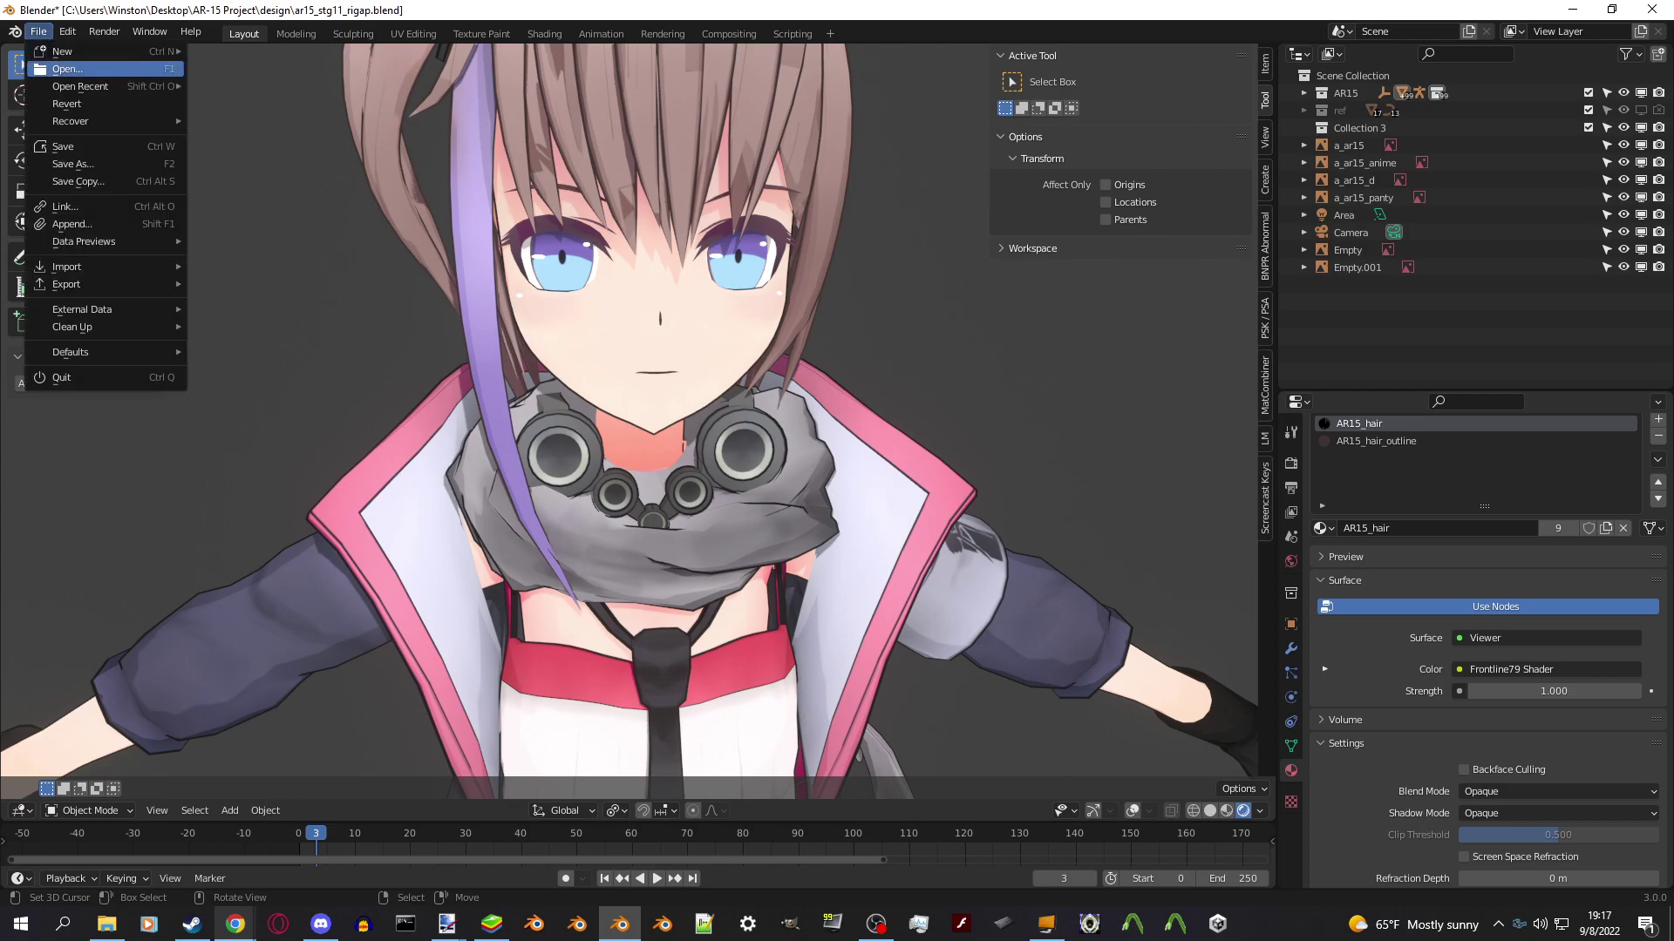
{"action": "mouse_move", "coordinate": [80, 86]}
{"action": "left_click", "coordinate": [262, 121]}
{"action": "left_click", "coordinate": [871, 494]}
In Edit Mode on the NurbsPath, move hair control points with proportional falloff.
{"action": "key", "text": "Tab"}
{"action": "scroll", "coordinate": [610, 392], "scroll_direction": "up", "scroll_amount": 3}
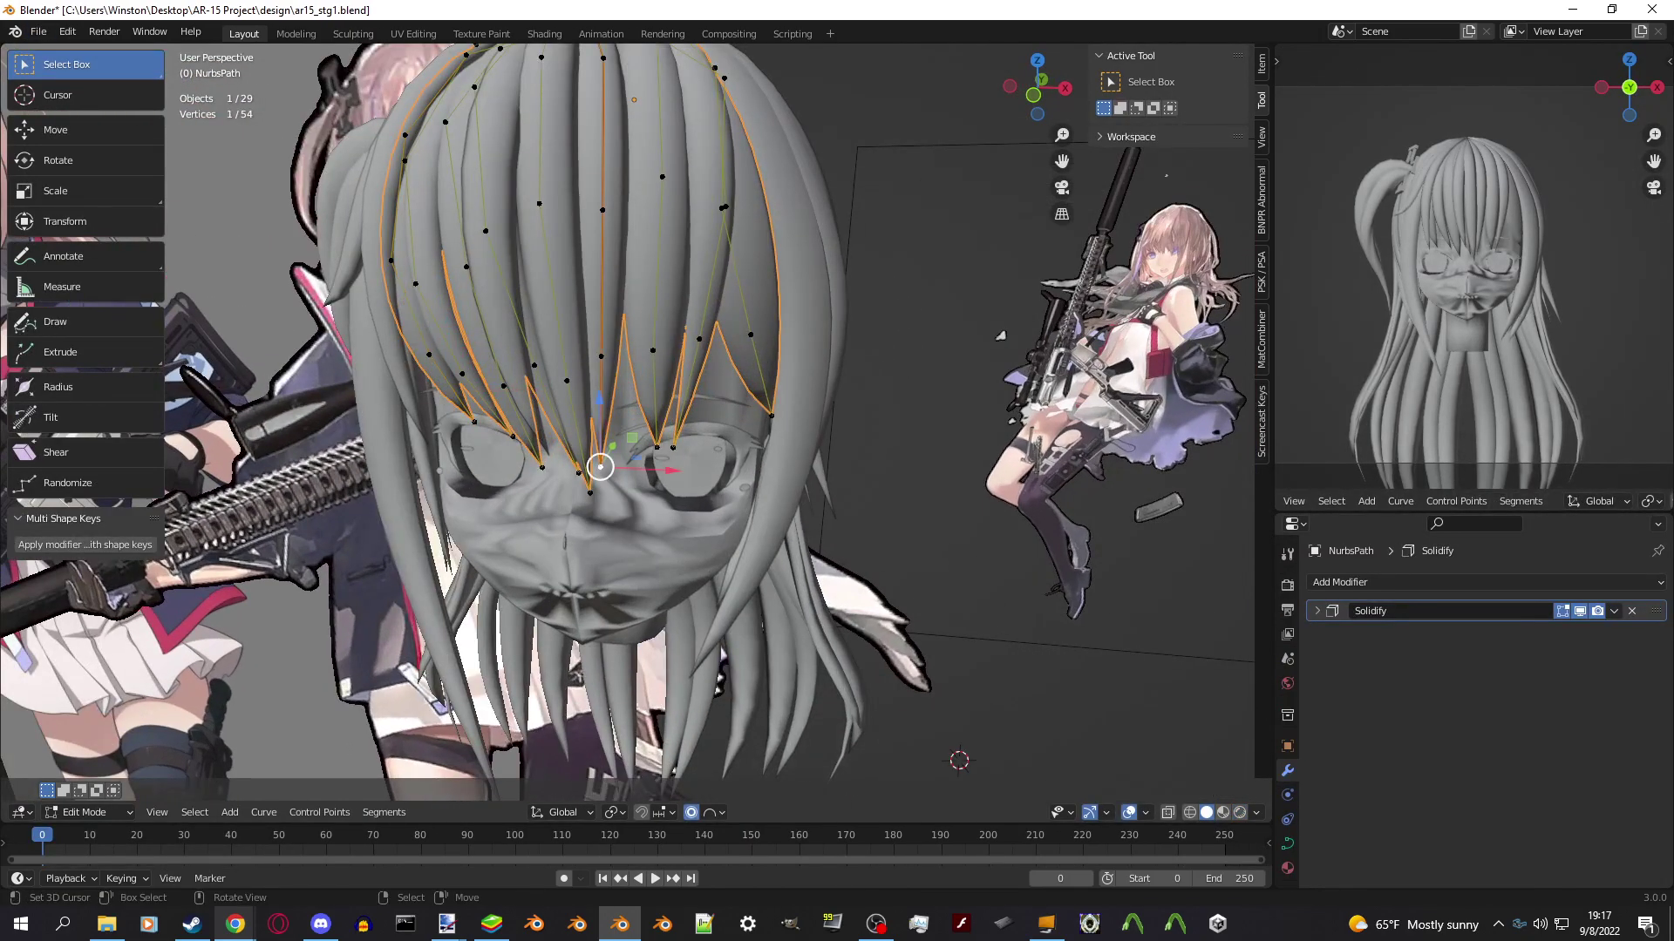
{"action": "middle_click_drag", "start_coordinate": [610, 436], "coordinate": [749, 435]}
{"action": "key", "text": "g"}
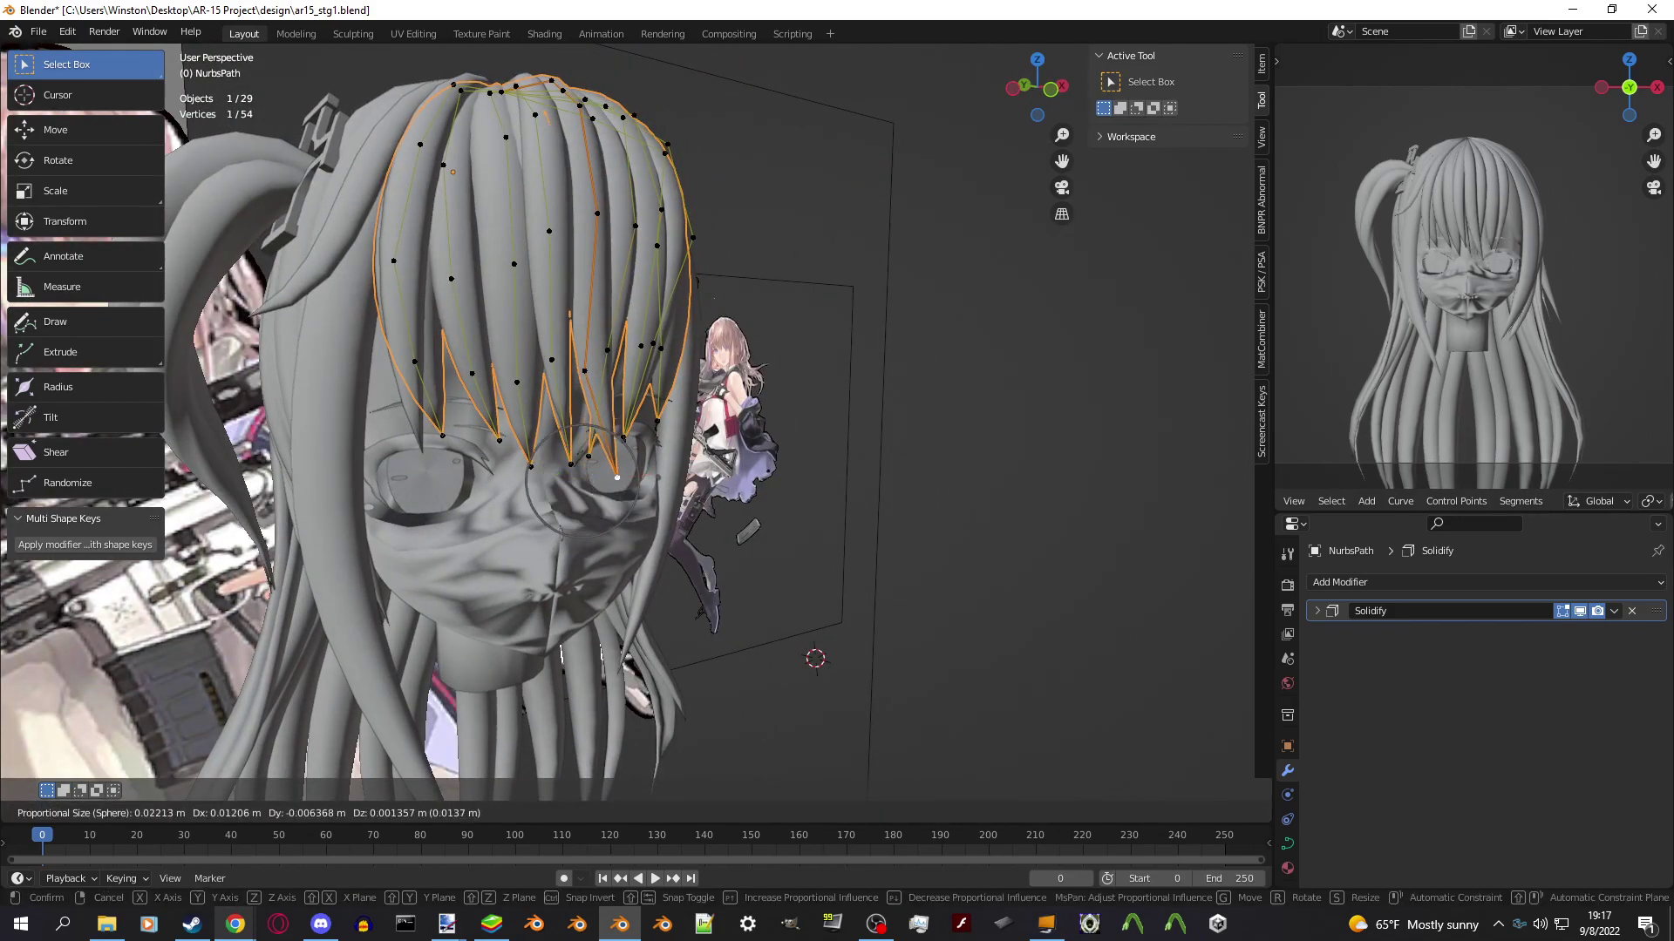
{"action": "scroll", "coordinate": [619, 476], "scroll_direction": "down", "scroll_amount": 4}
{"action": "left_click", "coordinate": [671, 431]}
Try pulling the hair curve's tip outward from the side, cancel, then move points again from front view.
{"action": "scroll", "coordinate": [671, 431], "scroll_direction": "down", "scroll_amount": 2}
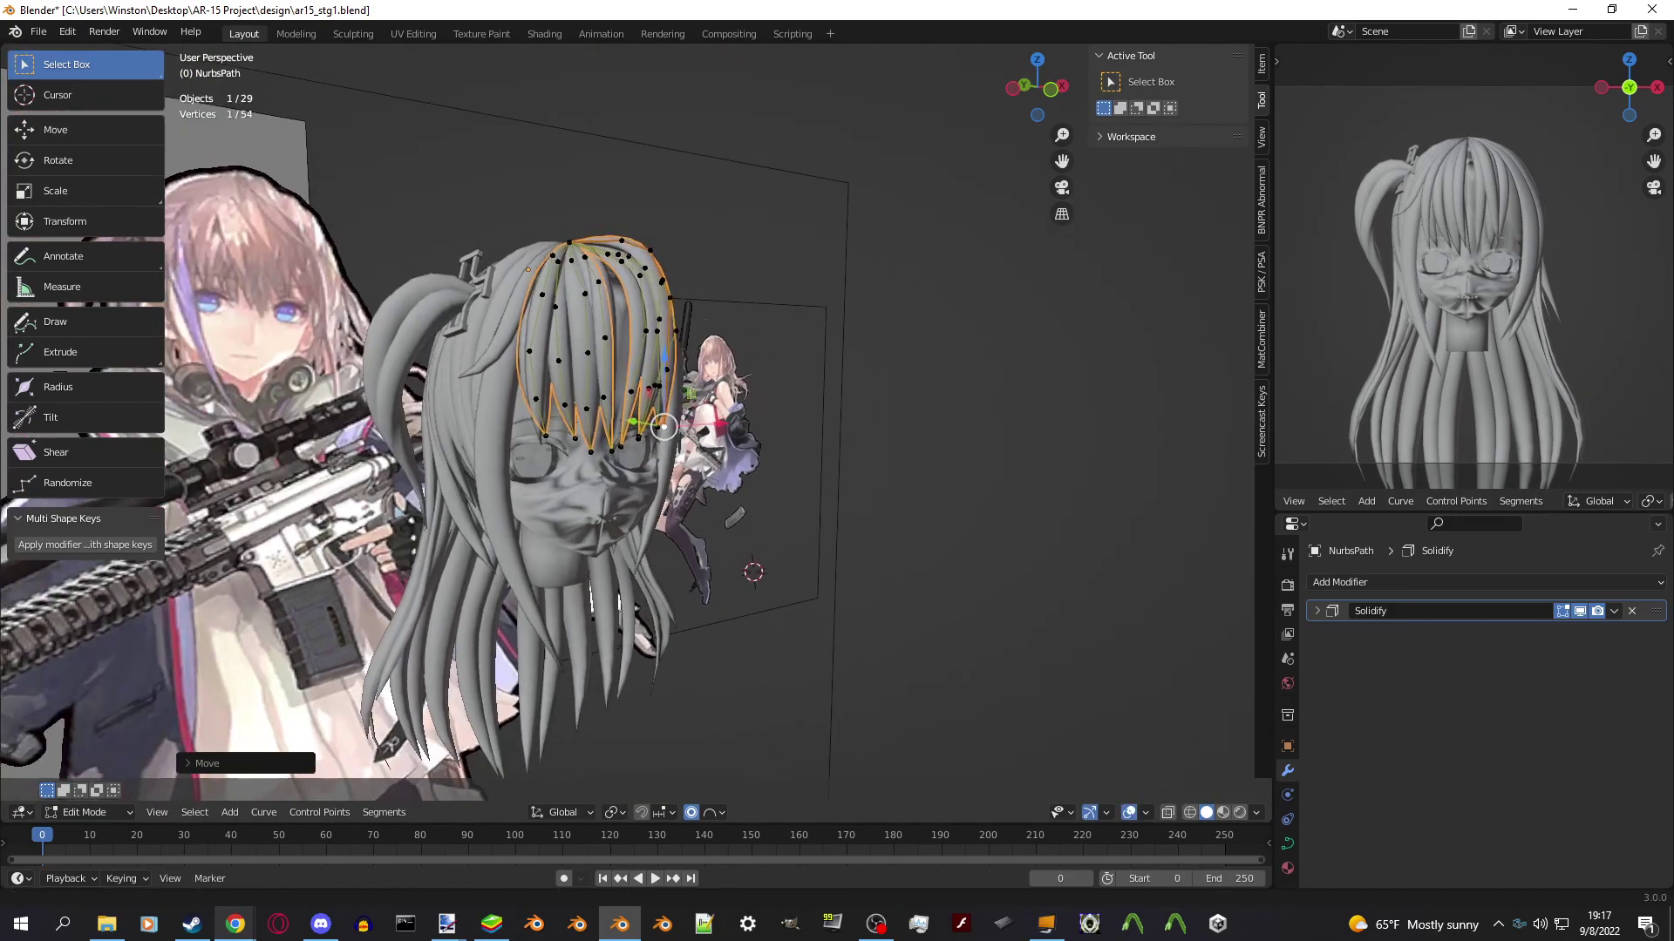
{"action": "middle_click_drag", "start_coordinate": [671, 431], "coordinate": [767, 449]}
{"action": "key", "text": "g"}
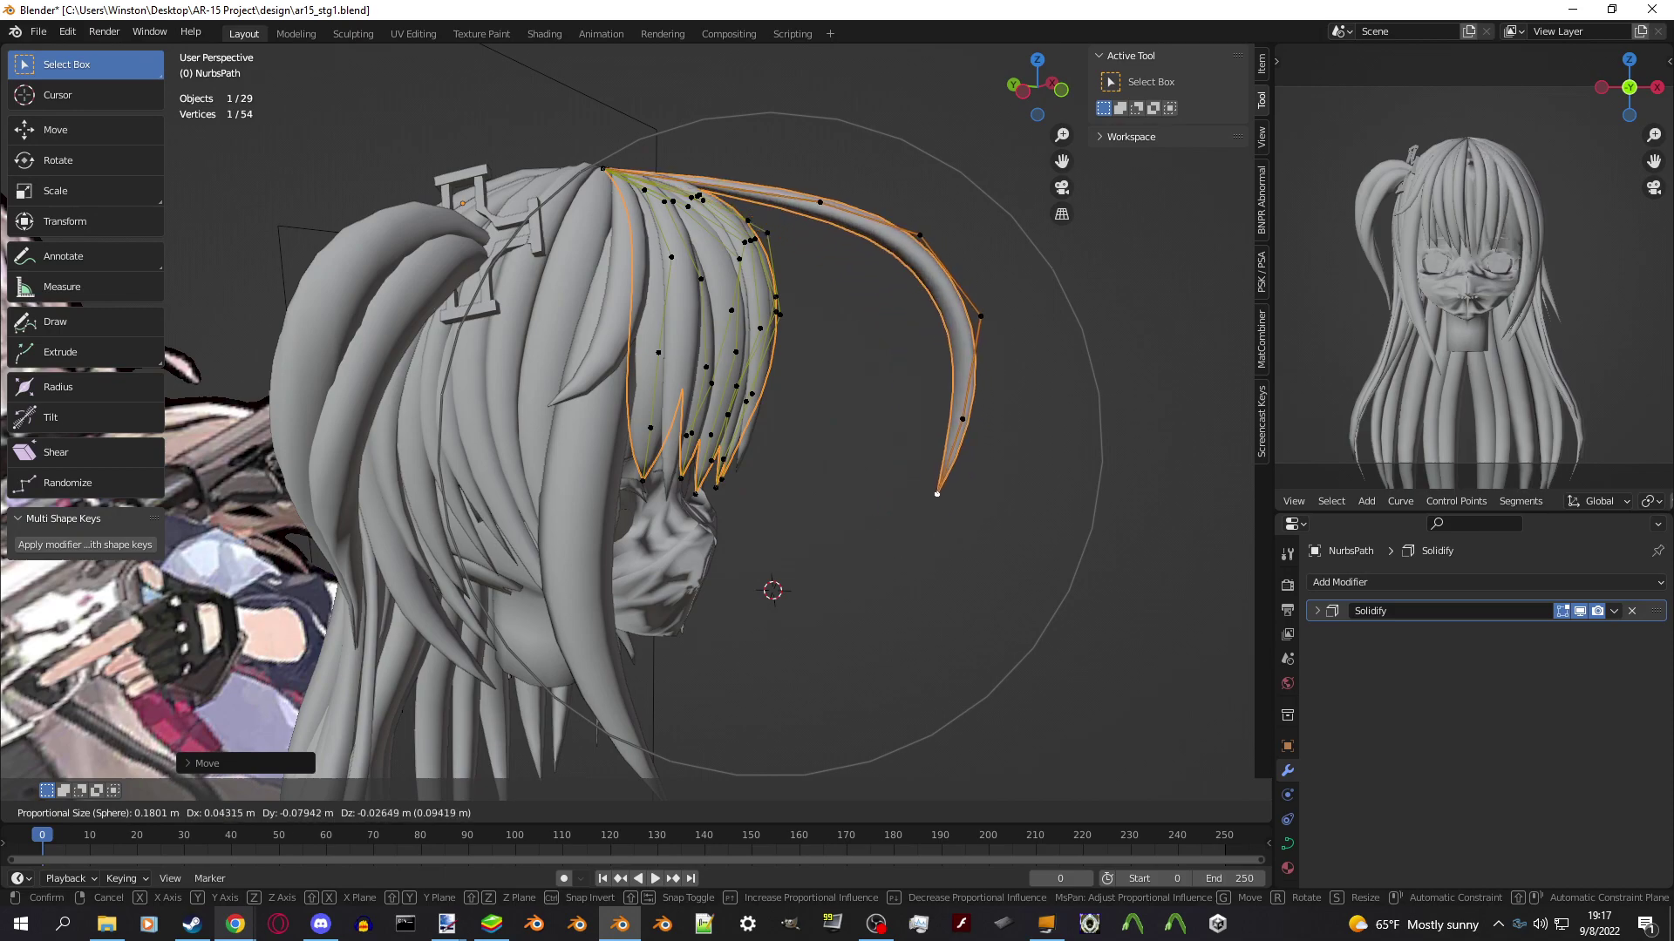
{"action": "key", "text": "Escape"}
{"action": "key", "text": "KP_1"}
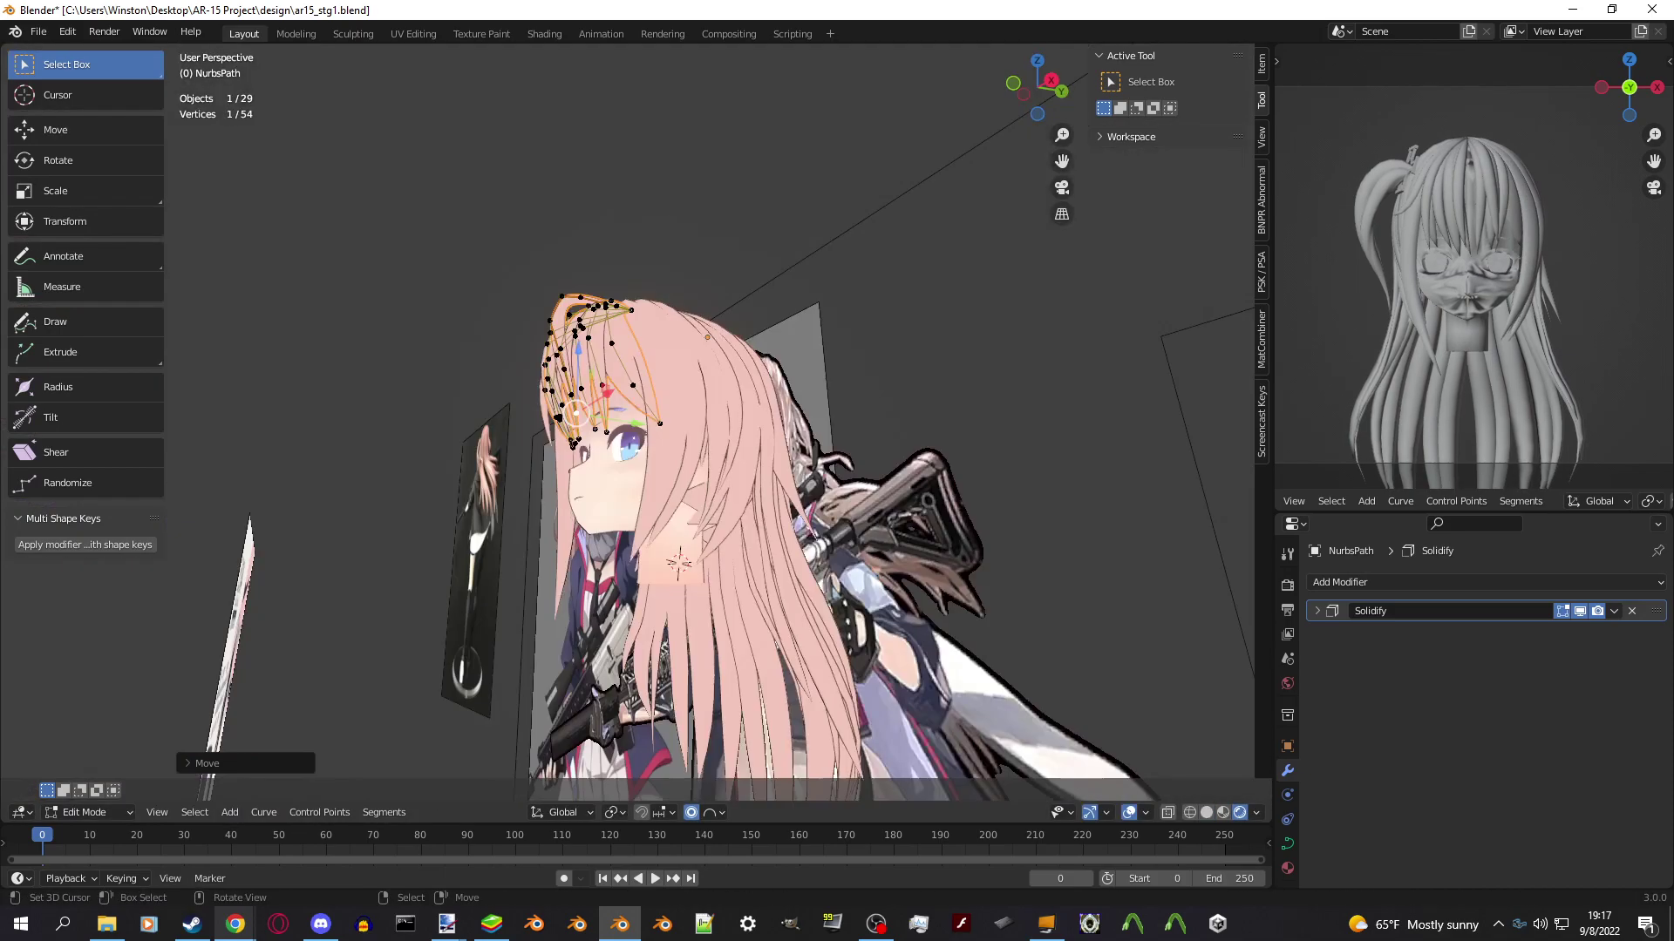
{"action": "scroll", "coordinate": [771, 444], "scroll_direction": "up", "scroll_amount": 2}
{"action": "key", "text": "g"}
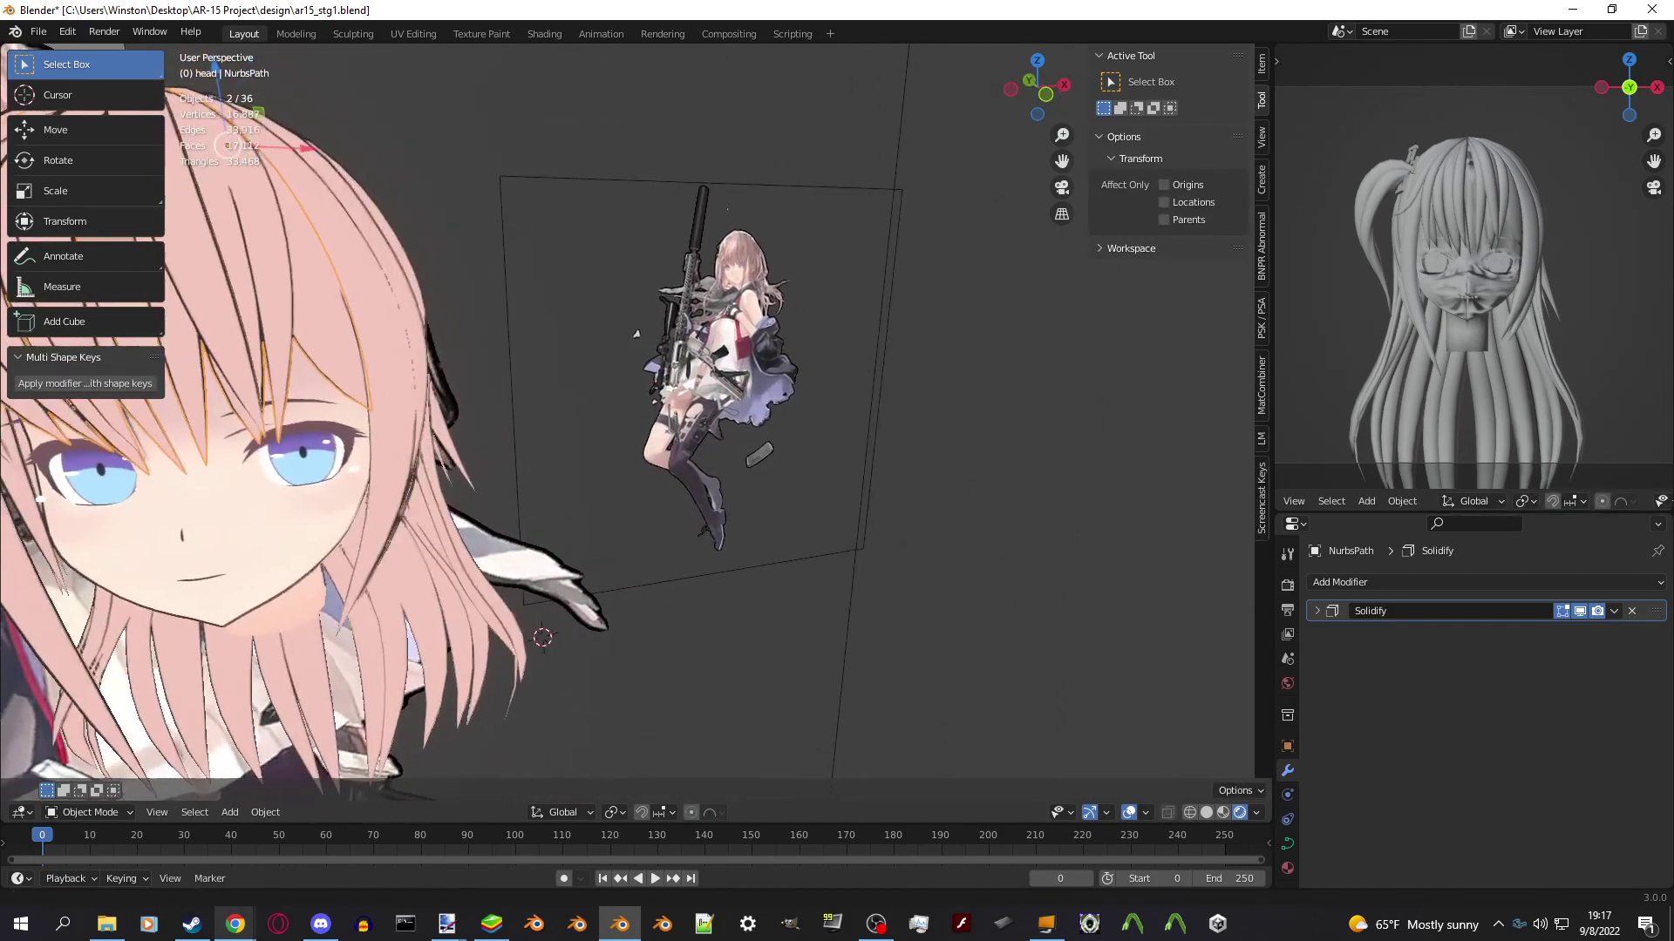
Add a new Path curve and a Bezier circle, placing the circle beside the path.
{"action": "key", "text": "shift+a"}
{"action": "mouse_move", "coordinate": [641, 535]}
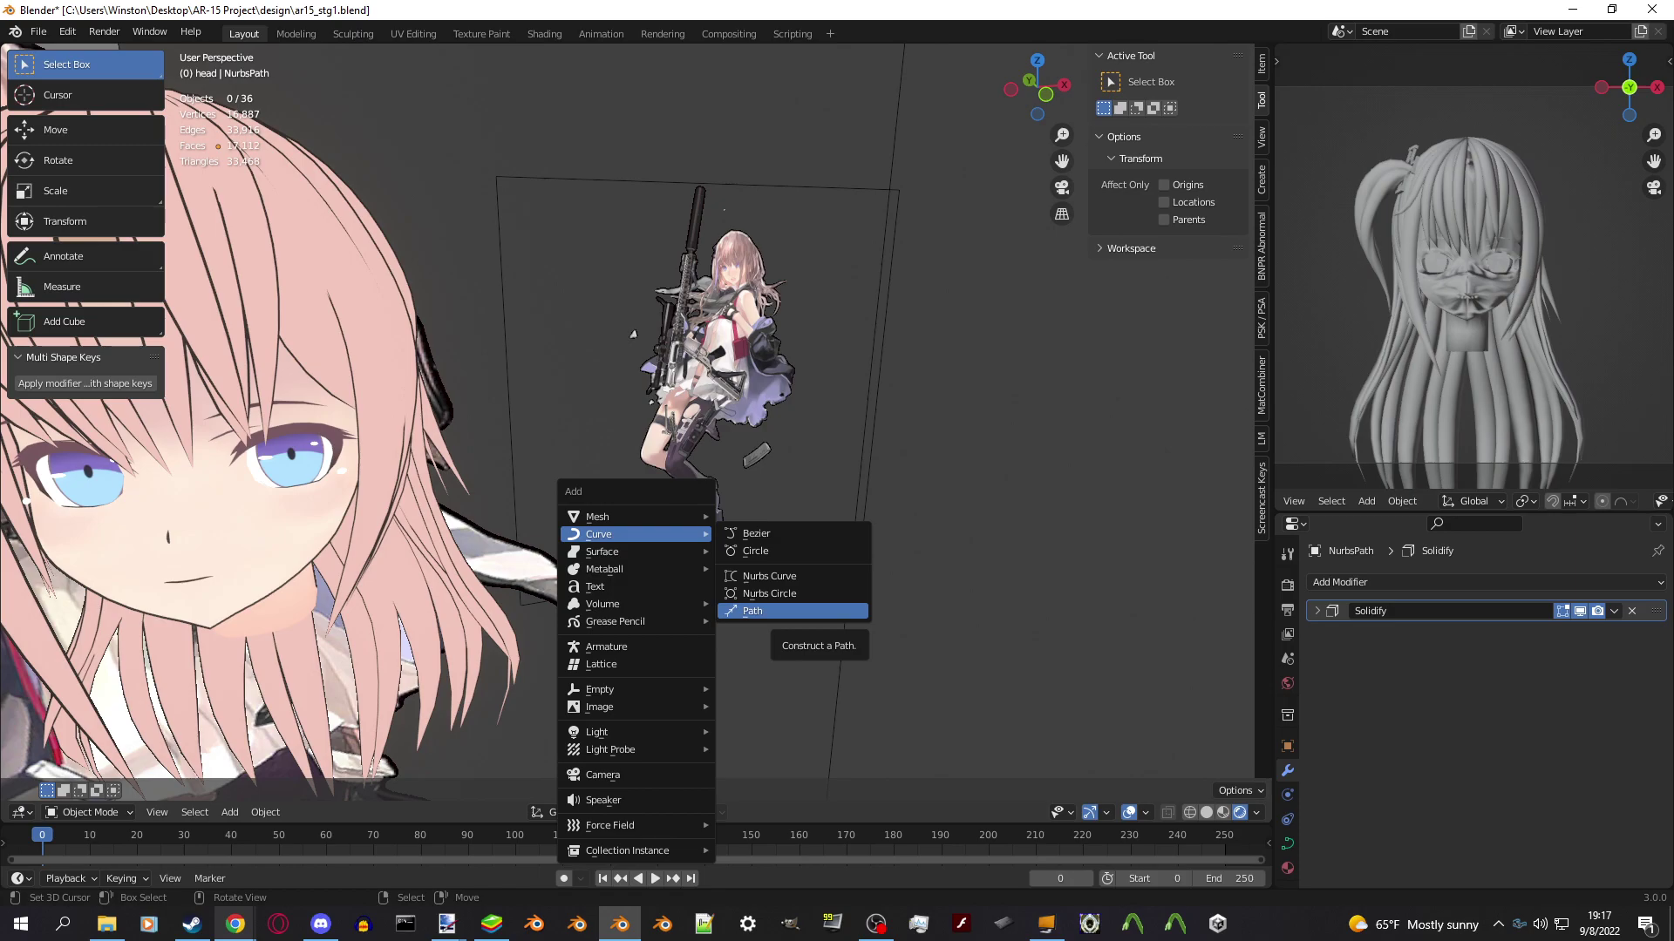
{"action": "left_click", "coordinate": [753, 611]}
{"action": "key", "text": "shift+a"}
{"action": "mouse_move", "coordinate": [698, 558]}
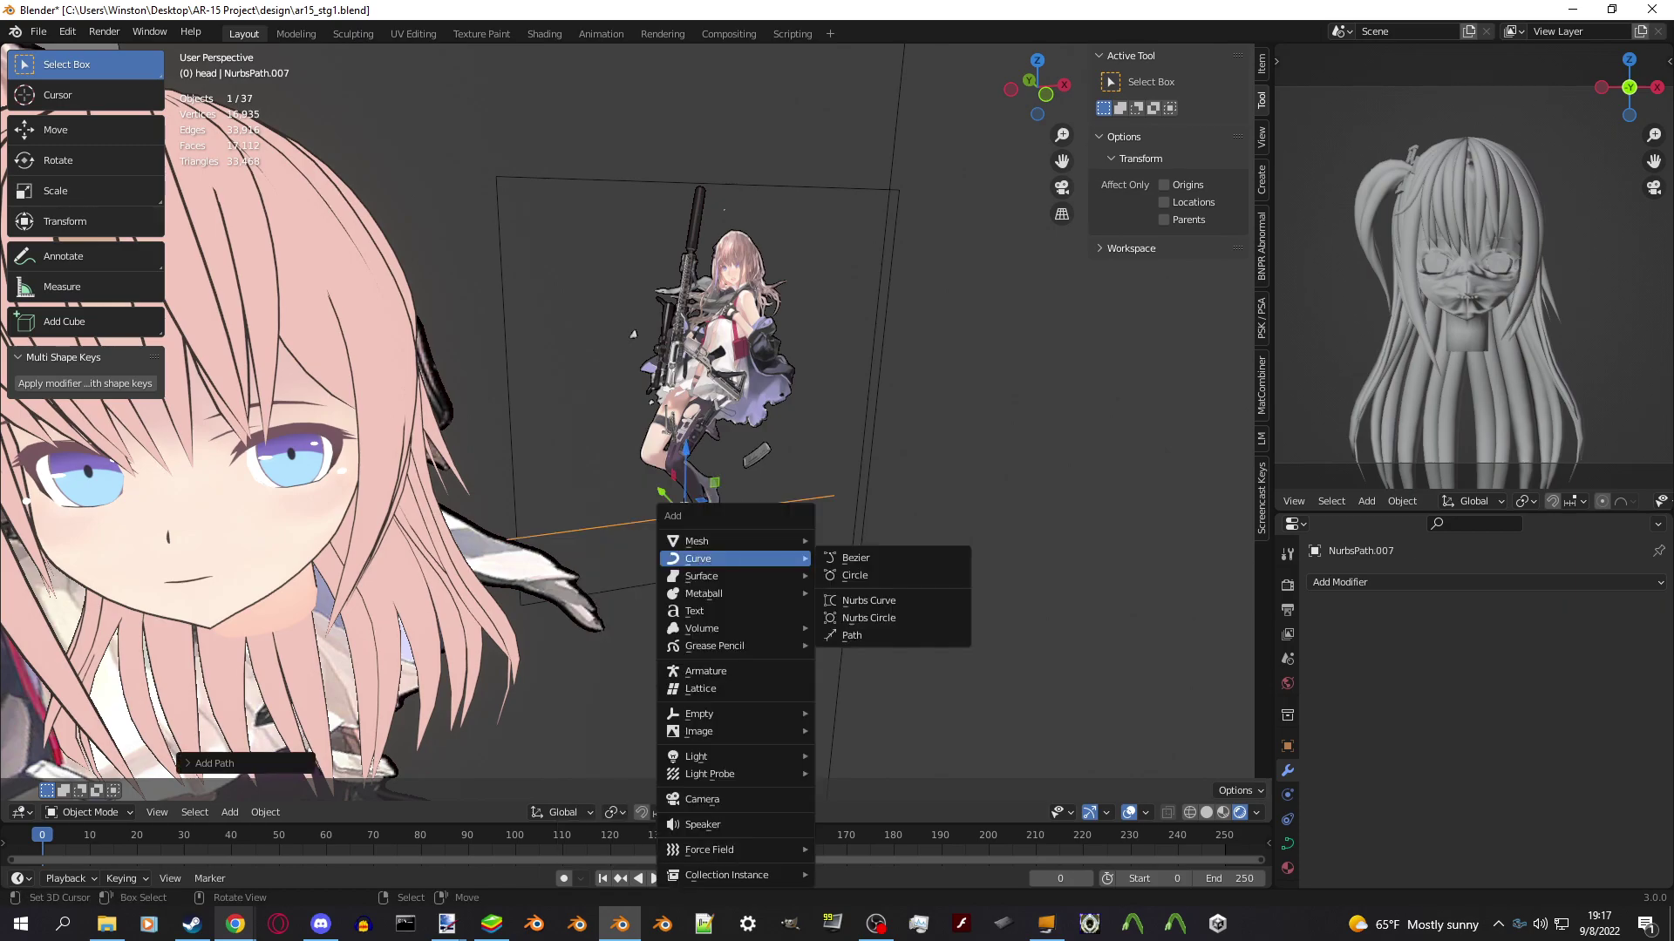
{"action": "left_click", "coordinate": [859, 575]}
{"action": "middle_click_drag", "start_coordinate": [859, 576], "coordinate": [610, 523]}
{"action": "key", "text": "g"}
{"action": "left_click", "coordinate": [792, 462]}
Set the path's bevel mode to Object and pick the Bezier circle as the bevel shape.
{"action": "left_click", "coordinate": [551, 466]}
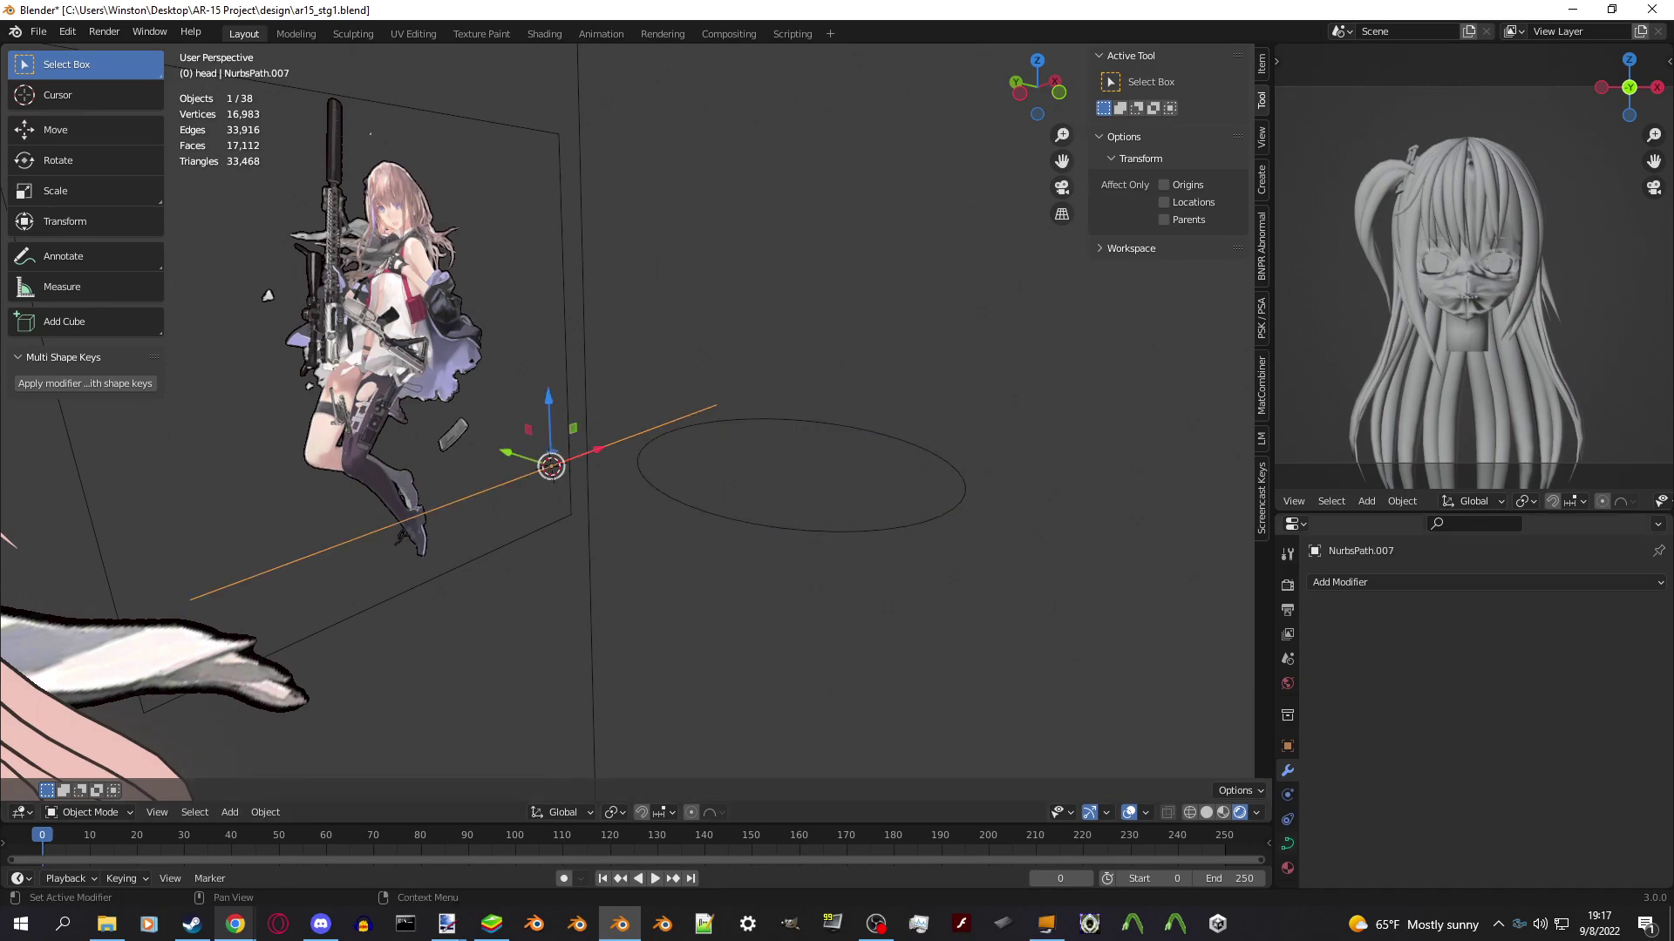
{"action": "left_click", "coordinate": [1287, 843]}
{"action": "middle_click_drag", "start_coordinate": [558, 462], "coordinate": [610, 436]}
{"action": "scroll", "coordinate": [1481, 697], "scroll_direction": "down", "scroll_amount": 5}
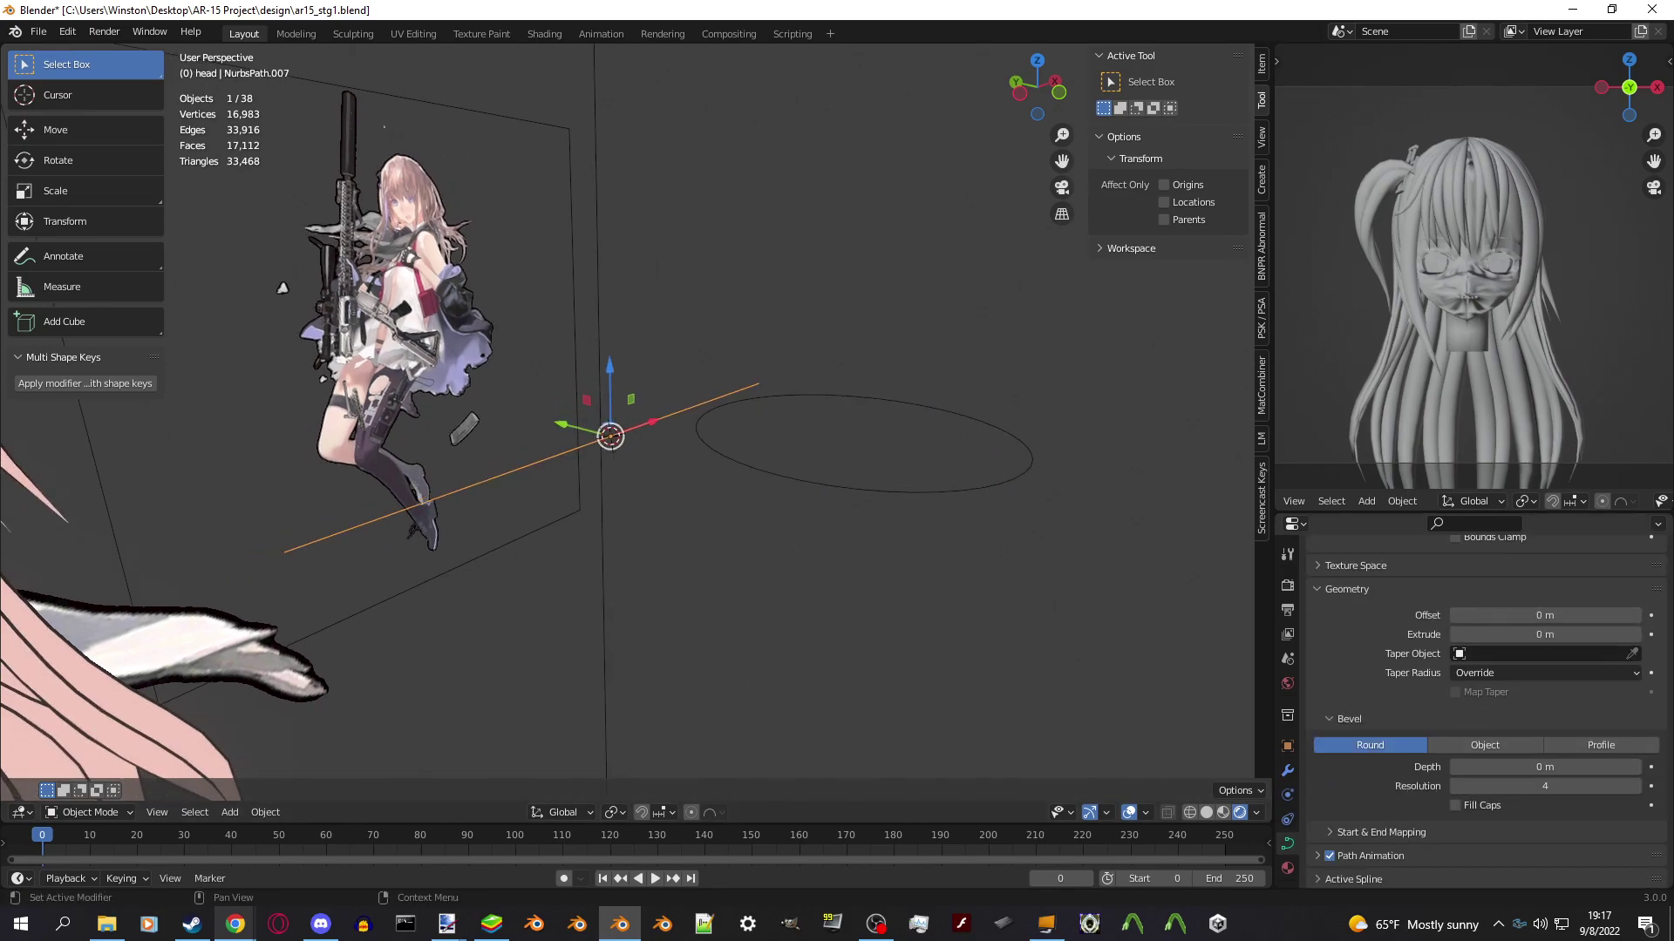
{"action": "left_click", "coordinate": [1484, 745]}
{"action": "scroll", "coordinate": [1482, 698], "scroll_direction": "down", "scroll_amount": 2}
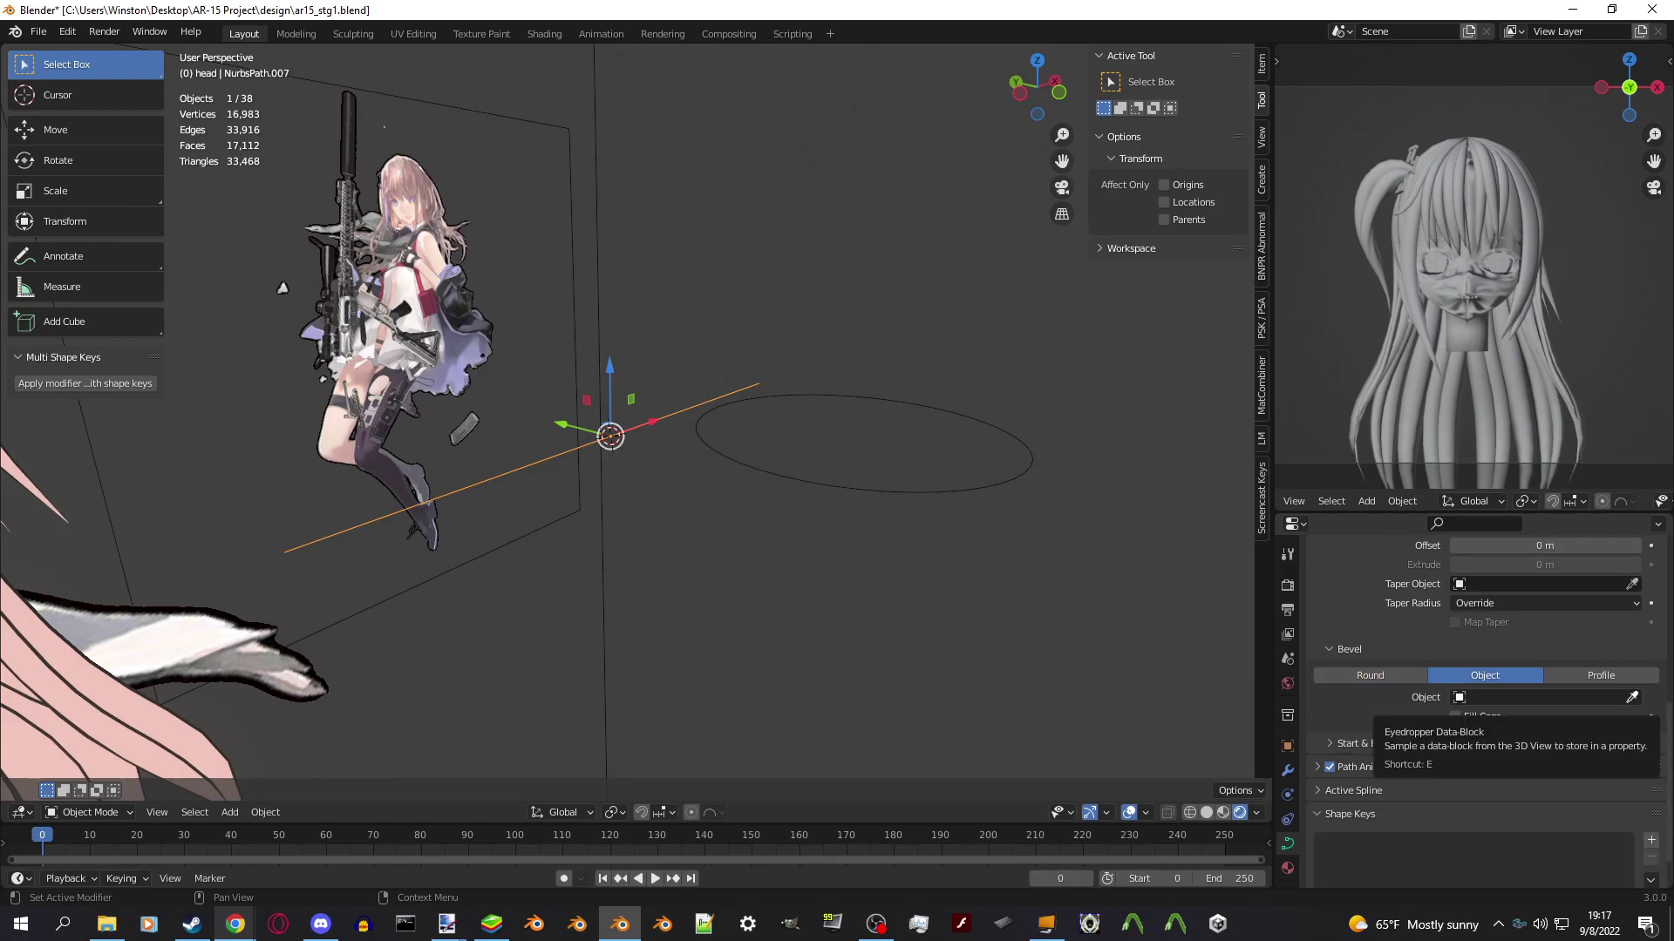
{"action": "left_click", "coordinate": [1630, 697]}
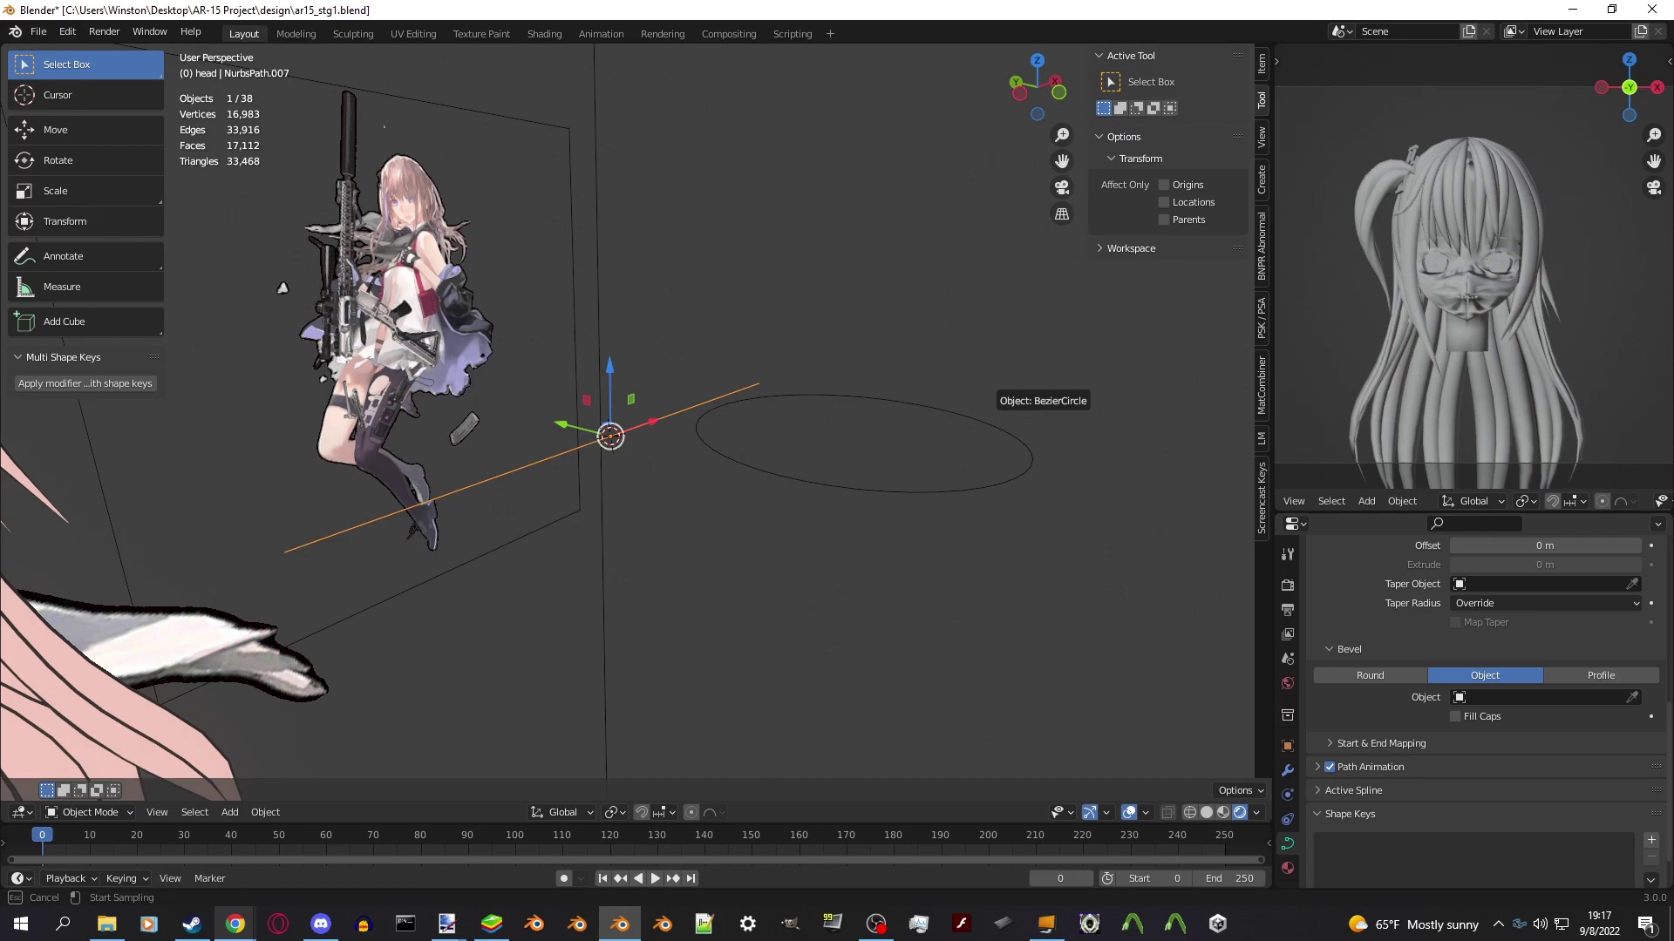
{"action": "left_click", "coordinate": [1000, 417]}
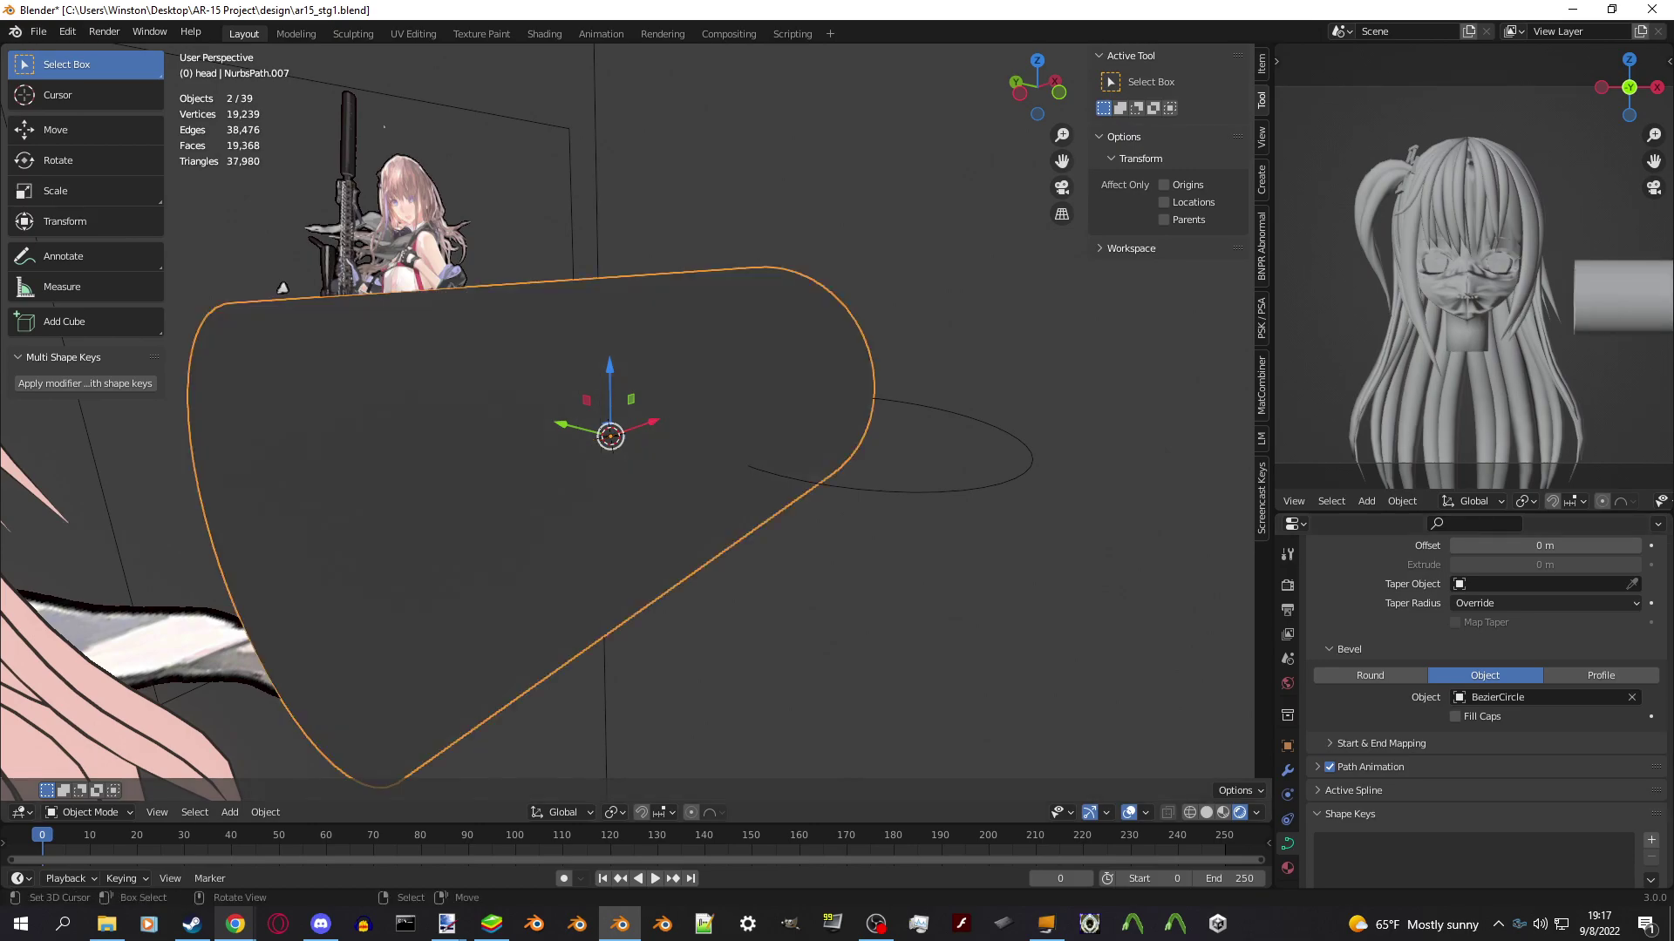
Rotate the Bezier circle and pull one of its control points to reshape the profile.
{"action": "left_click", "coordinate": [1031, 458]}
{"action": "key", "text": "r"}
{"action": "key", "text": "r"}
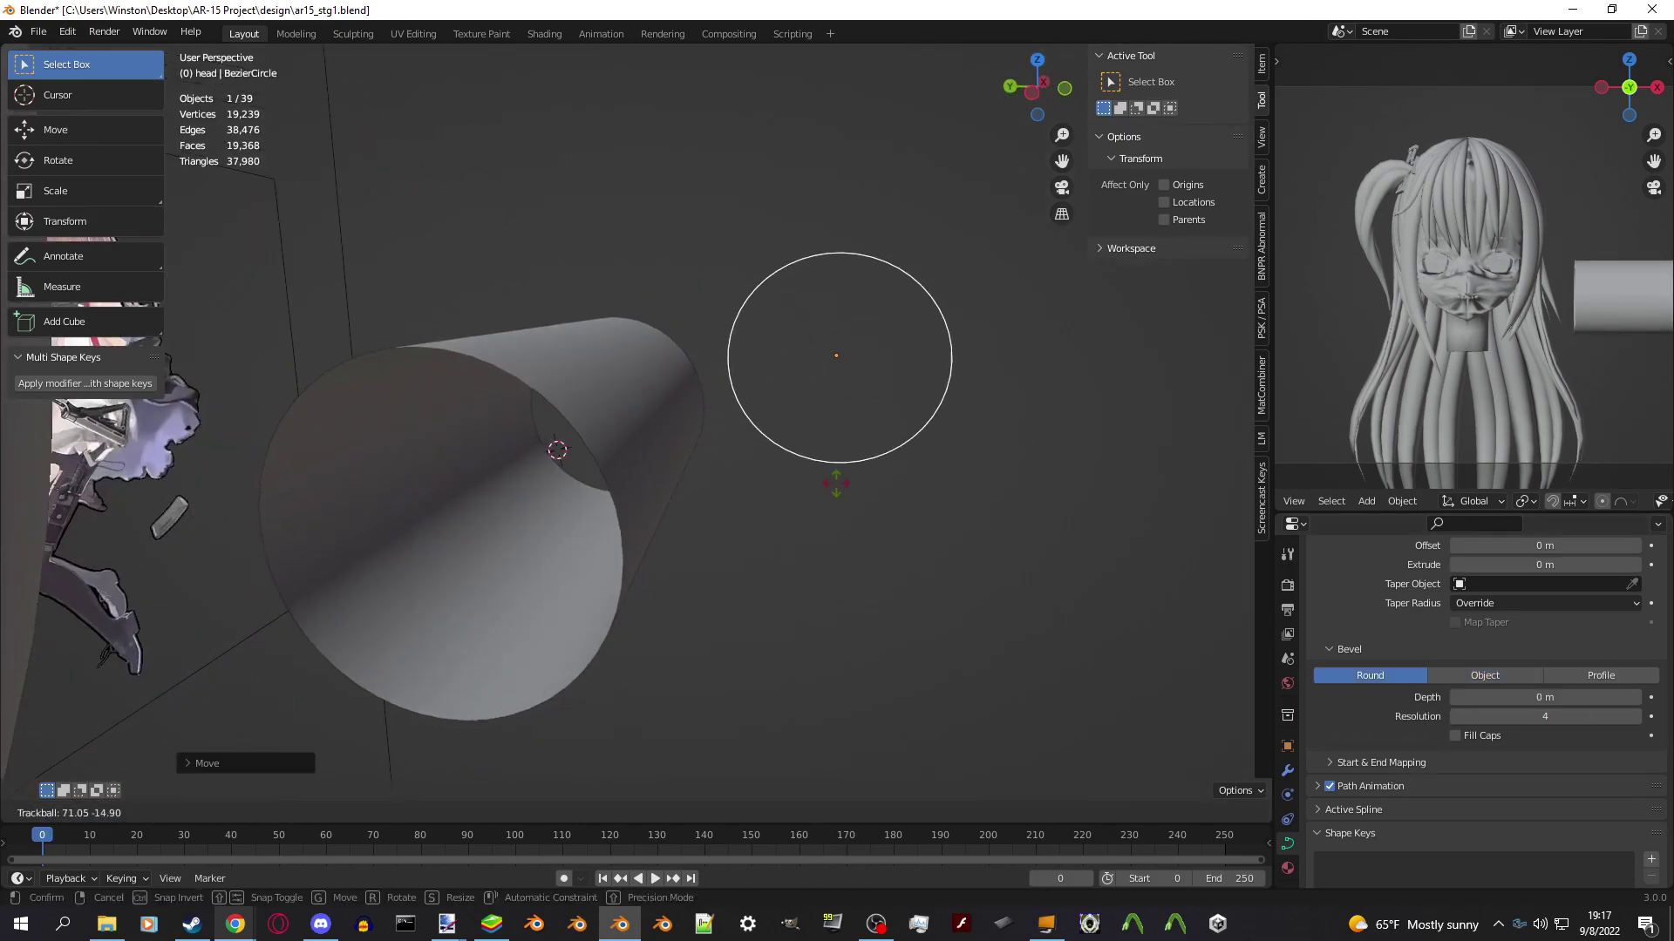
{"action": "left_click", "coordinate": [834, 486]}
{"action": "key", "text": "Tab"}
{"action": "left_click", "coordinate": [886, 255]}
{"action": "left_click_drag", "start_coordinate": [887, 255], "coordinate": [820, 398]}
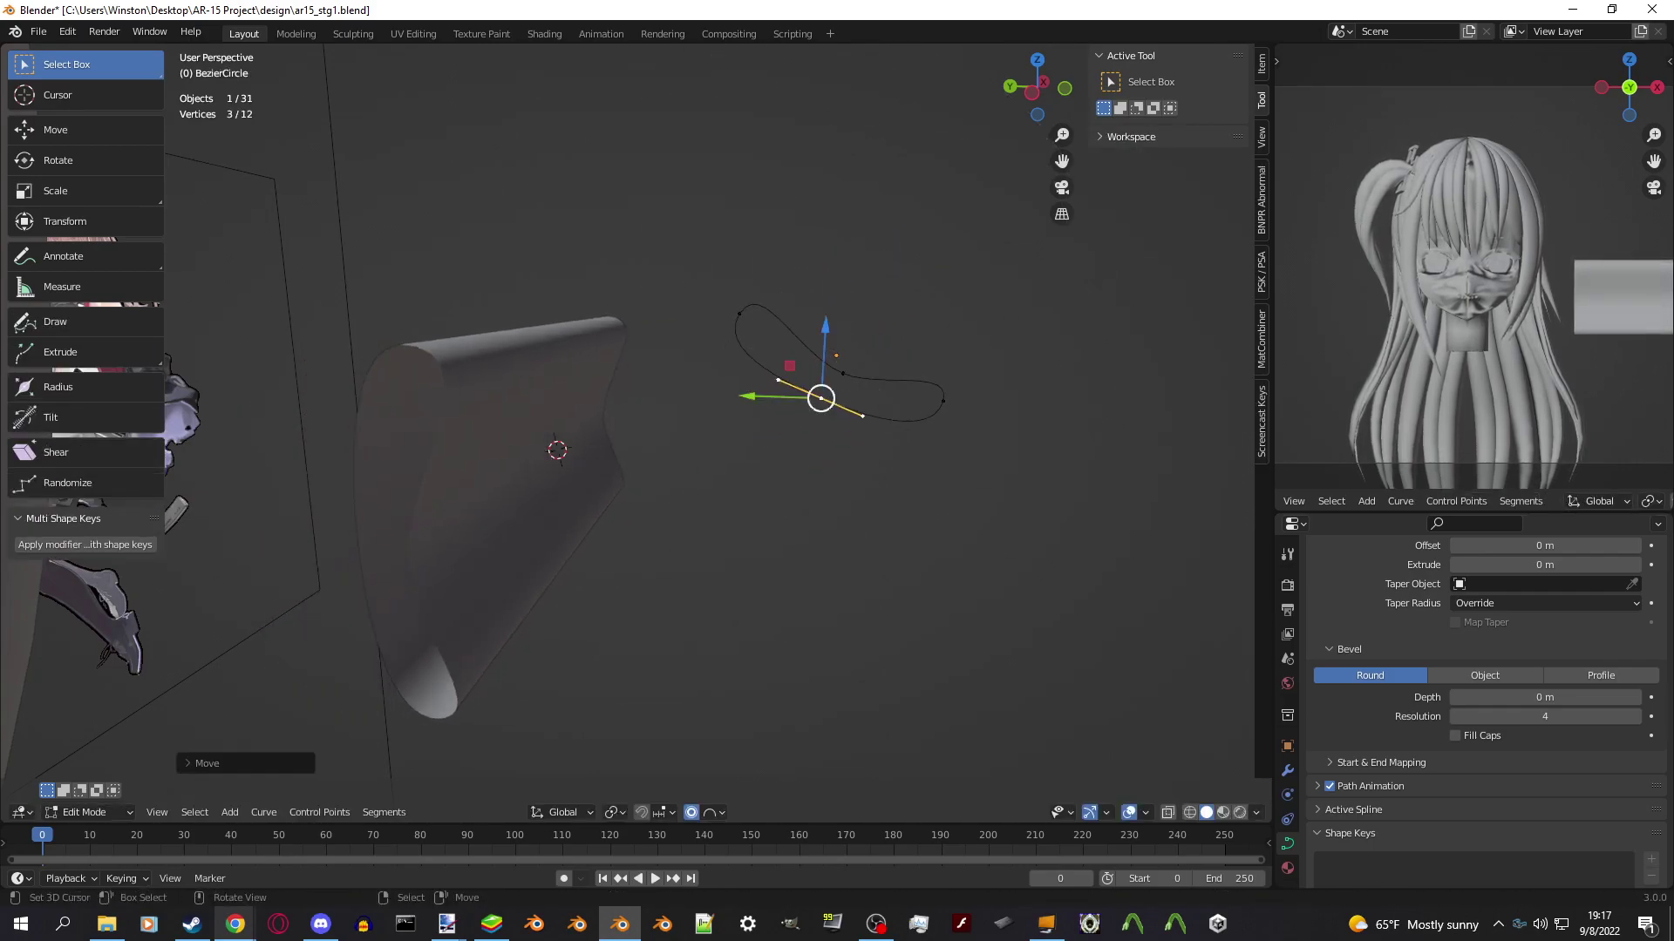
Thin the beveled path tube at its end point with Alt+S.
{"action": "key", "text": "Tab"}
{"action": "middle_click_drag", "start_coordinate": [820, 398], "coordinate": [854, 397]}
{"action": "left_click", "coordinate": [541, 488]}
{"action": "key", "text": "Tab"}
{"action": "left_click", "coordinate": [408, 523]}
{"action": "key", "text": "alt+s"}
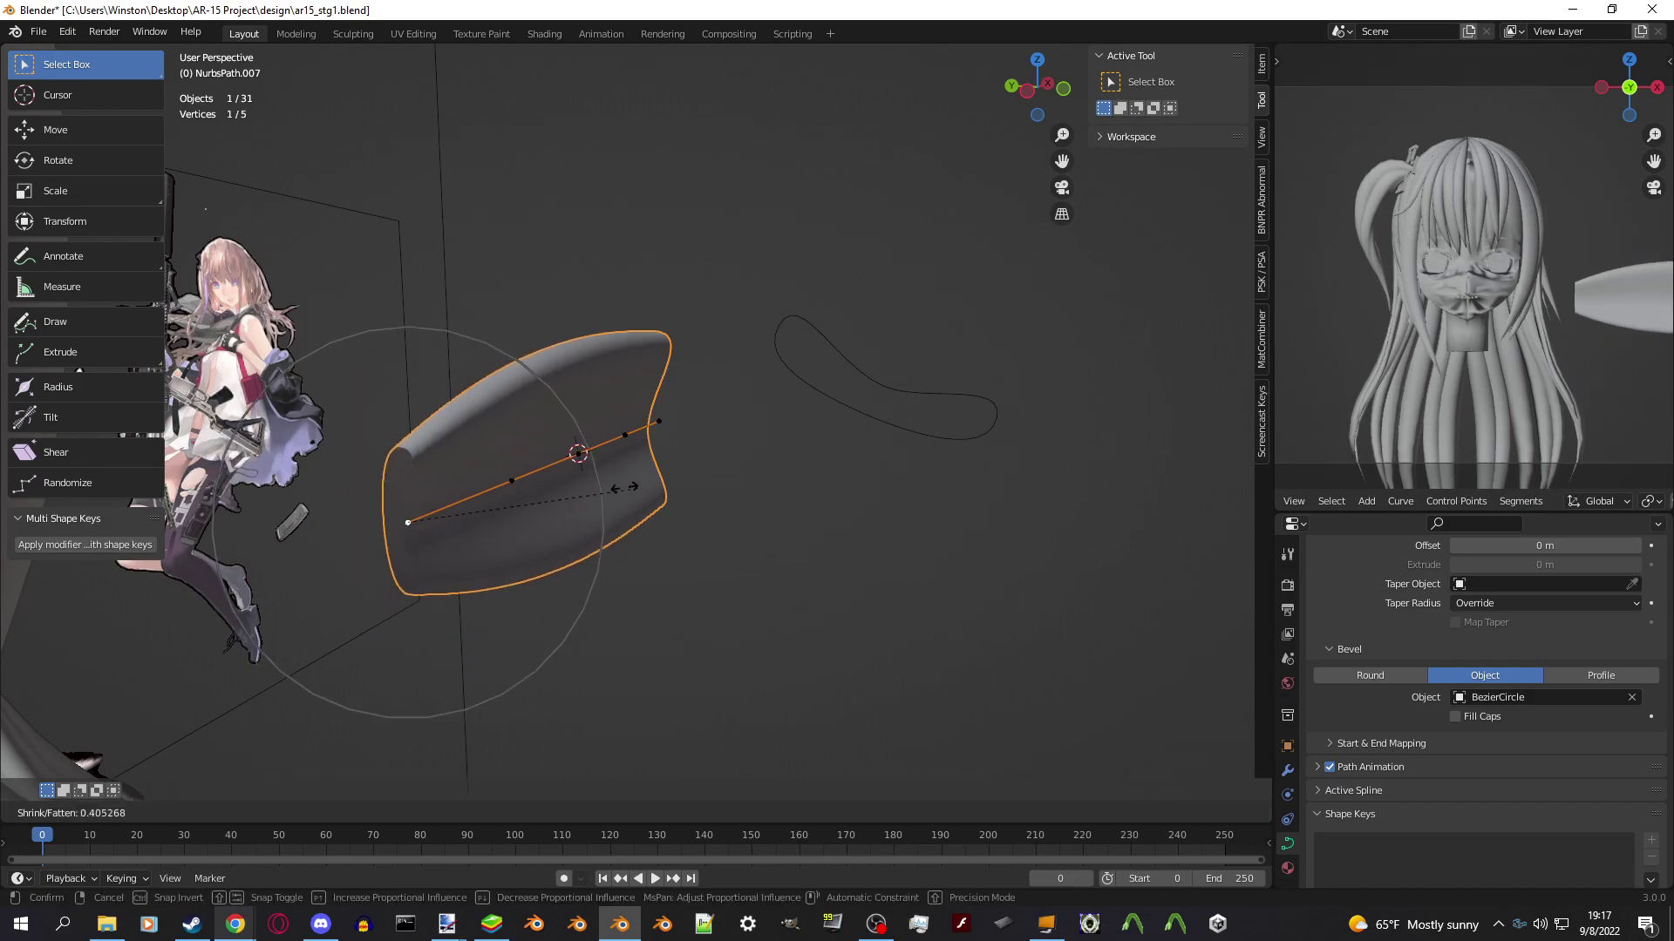
{"action": "left_click", "coordinate": [622, 486]}
{"action": "middle_click_drag", "start_coordinate": [621, 487], "coordinate": [672, 449]}
{"action": "left_click", "coordinate": [763, 287]}
Select all strand points, rotate the strand upright, then move and rotate it into place.
{"action": "key", "text": "a"}
{"action": "key", "text": "r"}
{"action": "key", "text": "r"}
{"action": "left_click", "coordinate": [696, 292]}
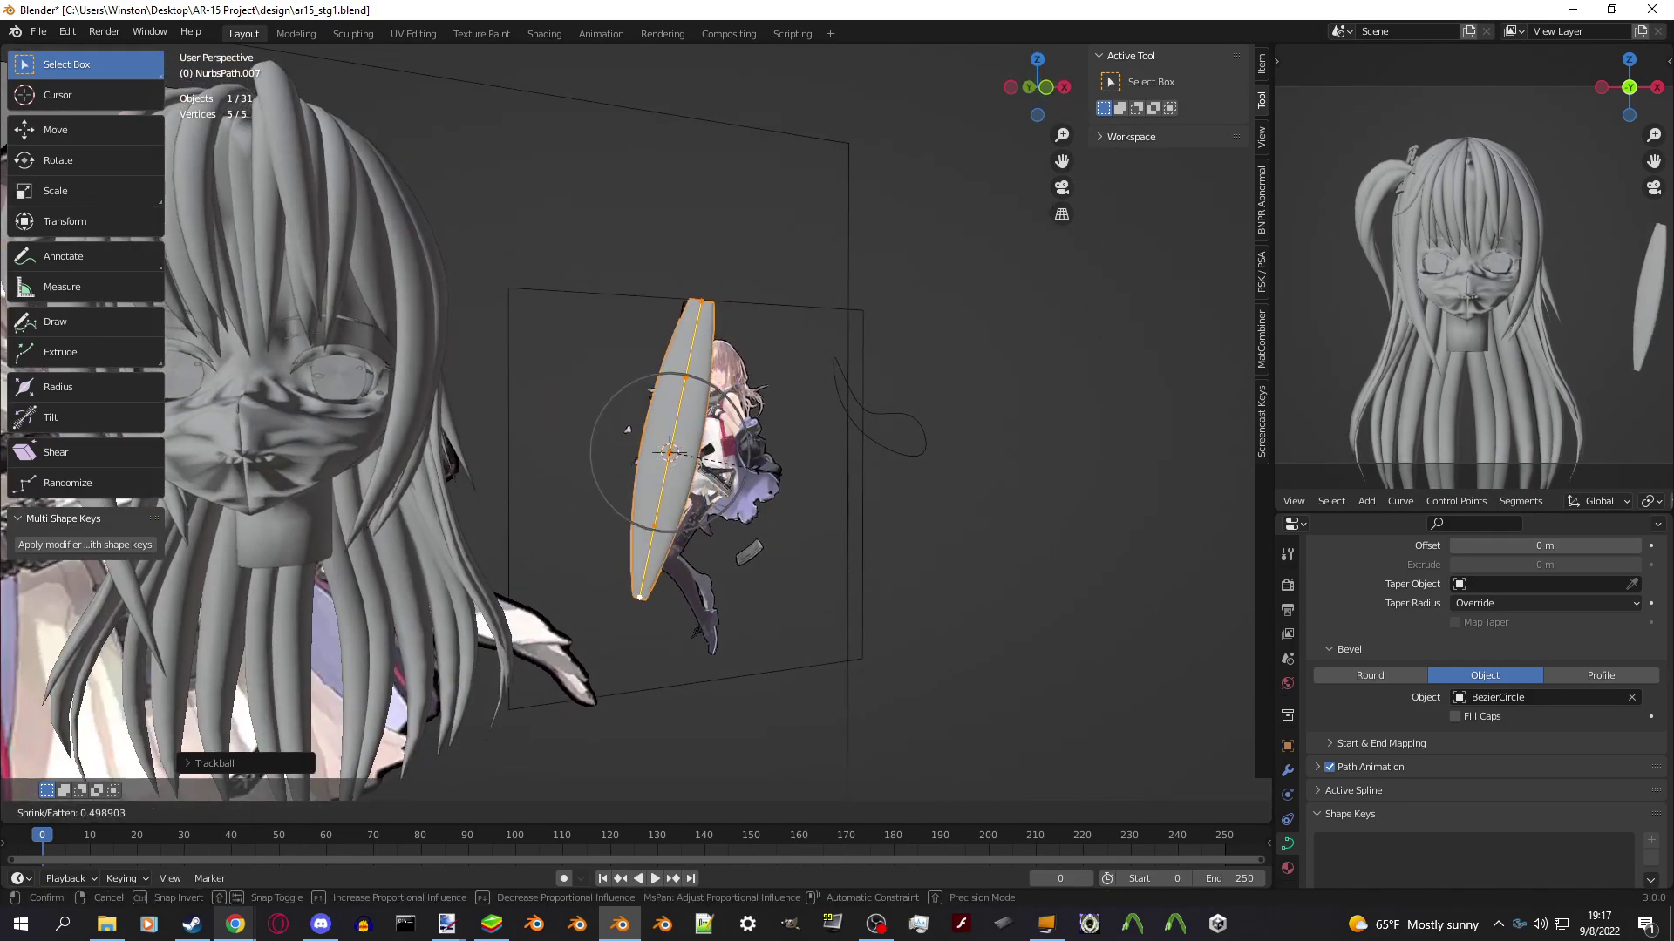
{"action": "left_click", "coordinate": [628, 429]}
{"action": "left_click", "coordinate": [701, 301]}
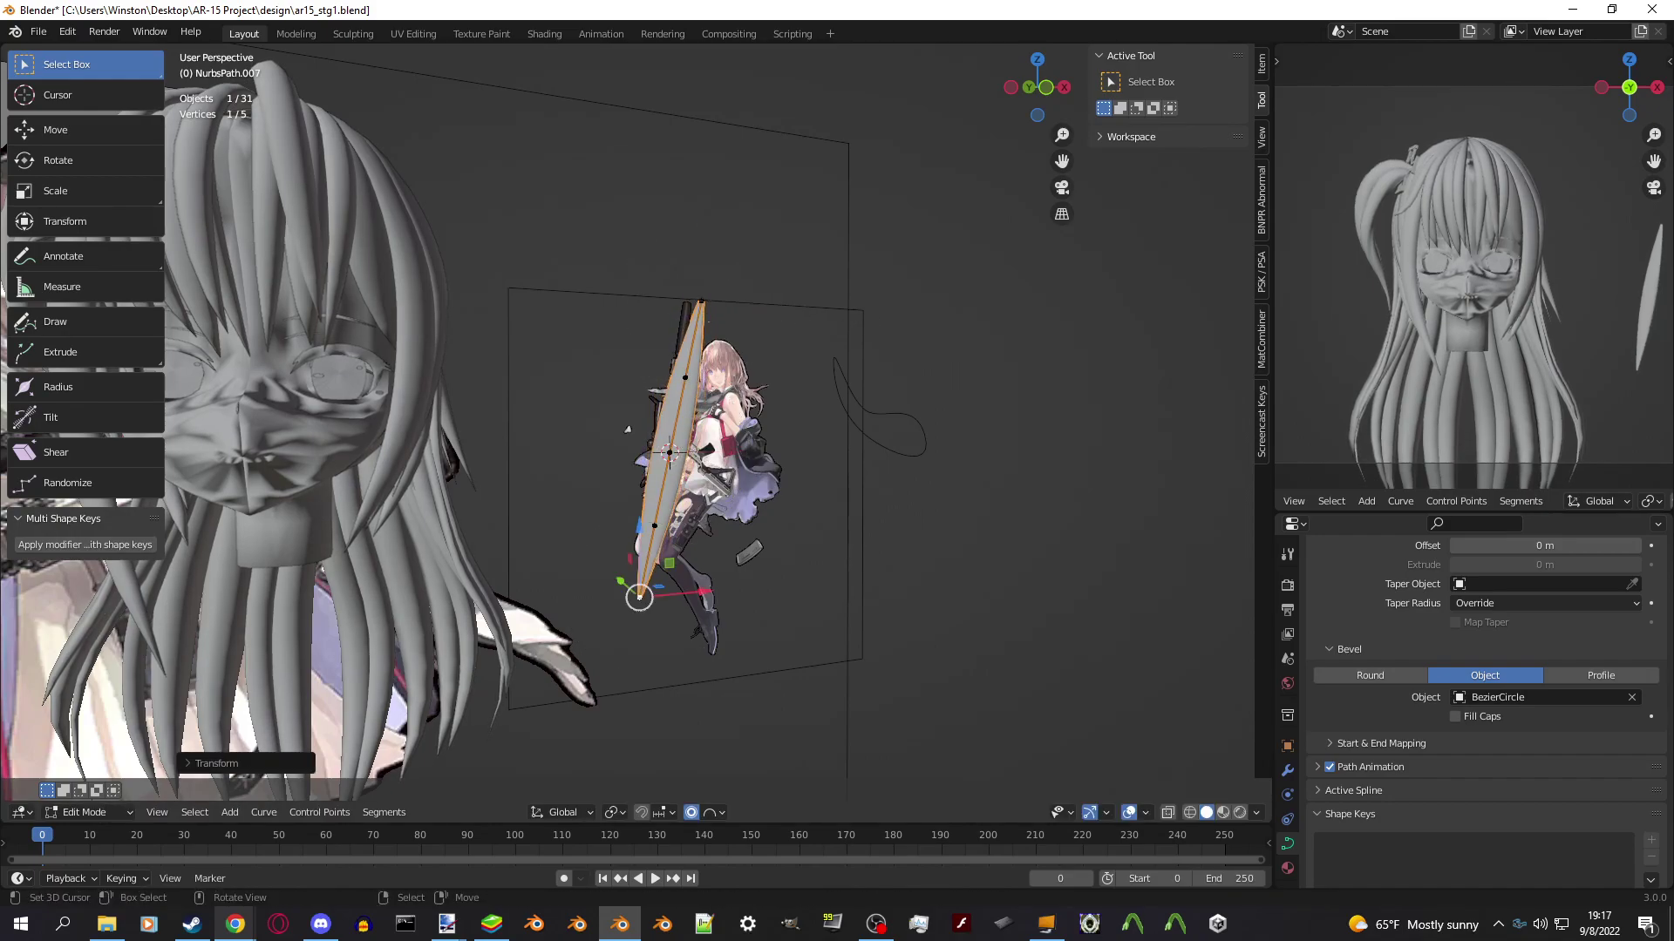
{"action": "key", "text": "a"}
{"action": "middle_click_drag", "start_coordinate": [627, 429], "coordinate": [732, 549]}
{"action": "key", "text": "g"}
{"action": "key", "text": "Return"}
{"action": "key", "text": "r"}
{"action": "key", "text": "r"}
{"action": "key", "text": "Return"}
Try converting the strand to a mesh, then undo to keep it as a curve.
{"action": "key", "text": "Tab"}
{"action": "key", "text": "alt+c"}
{"action": "left_click", "coordinate": [611, 460]}
{"action": "key", "text": "Tab"}
{"action": "scroll", "coordinate": [702, 503], "scroll_direction": "up", "scroll_amount": 3}
{"action": "key", "text": "ctrl+z"}
{"action": "key", "text": "ctrl+z"}
{"action": "key", "text": "ctrl+z"}
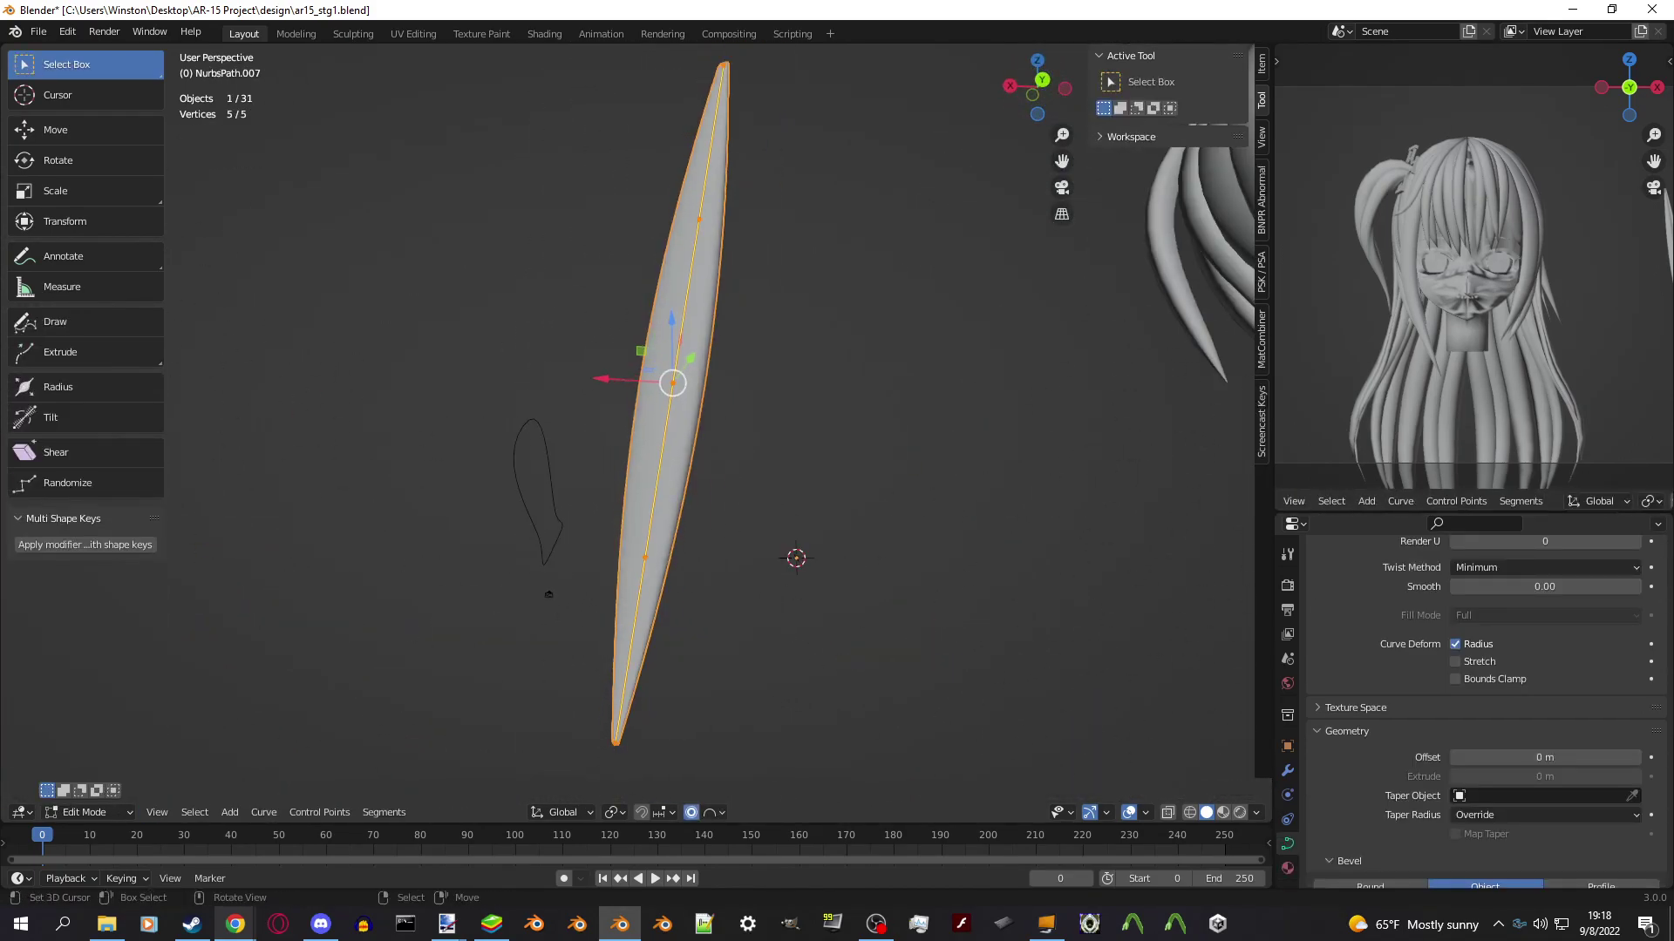
{"action": "key", "text": "Tab"}
{"action": "middle_click_drag", "start_coordinate": [548, 595], "coordinate": [607, 596]}
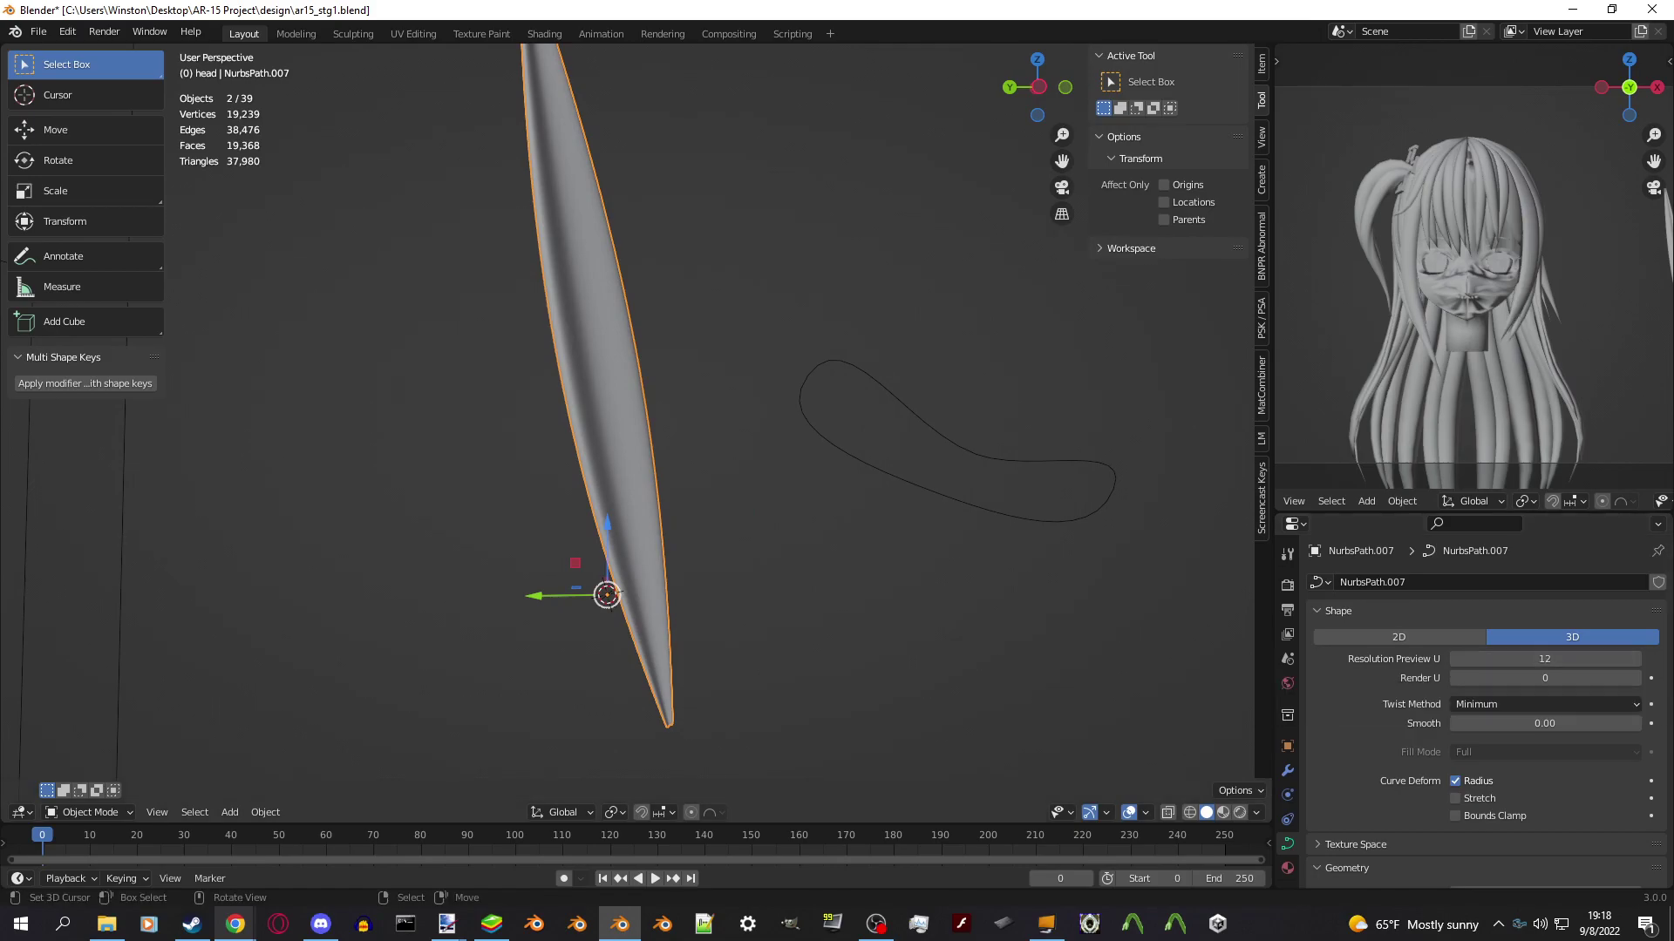
In wireframe view, set the curve's preview resolution to 2.
{"action": "key", "text": "shift+z"}
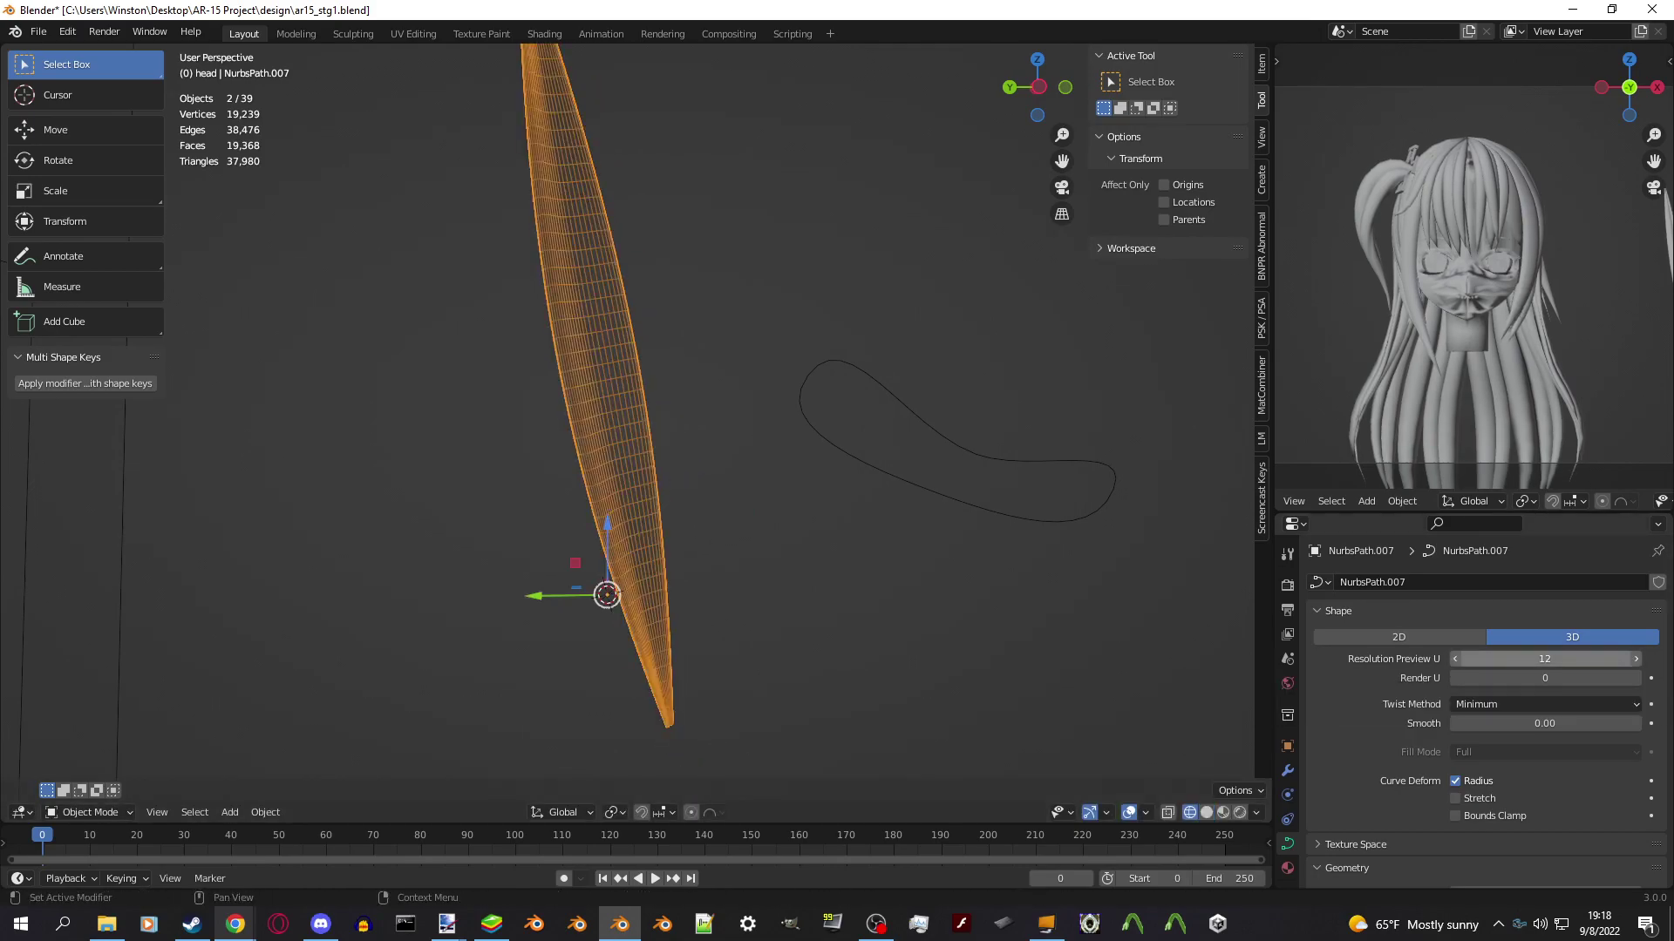
{"action": "type", "text": "2"}
{"action": "key", "text": "Return"}
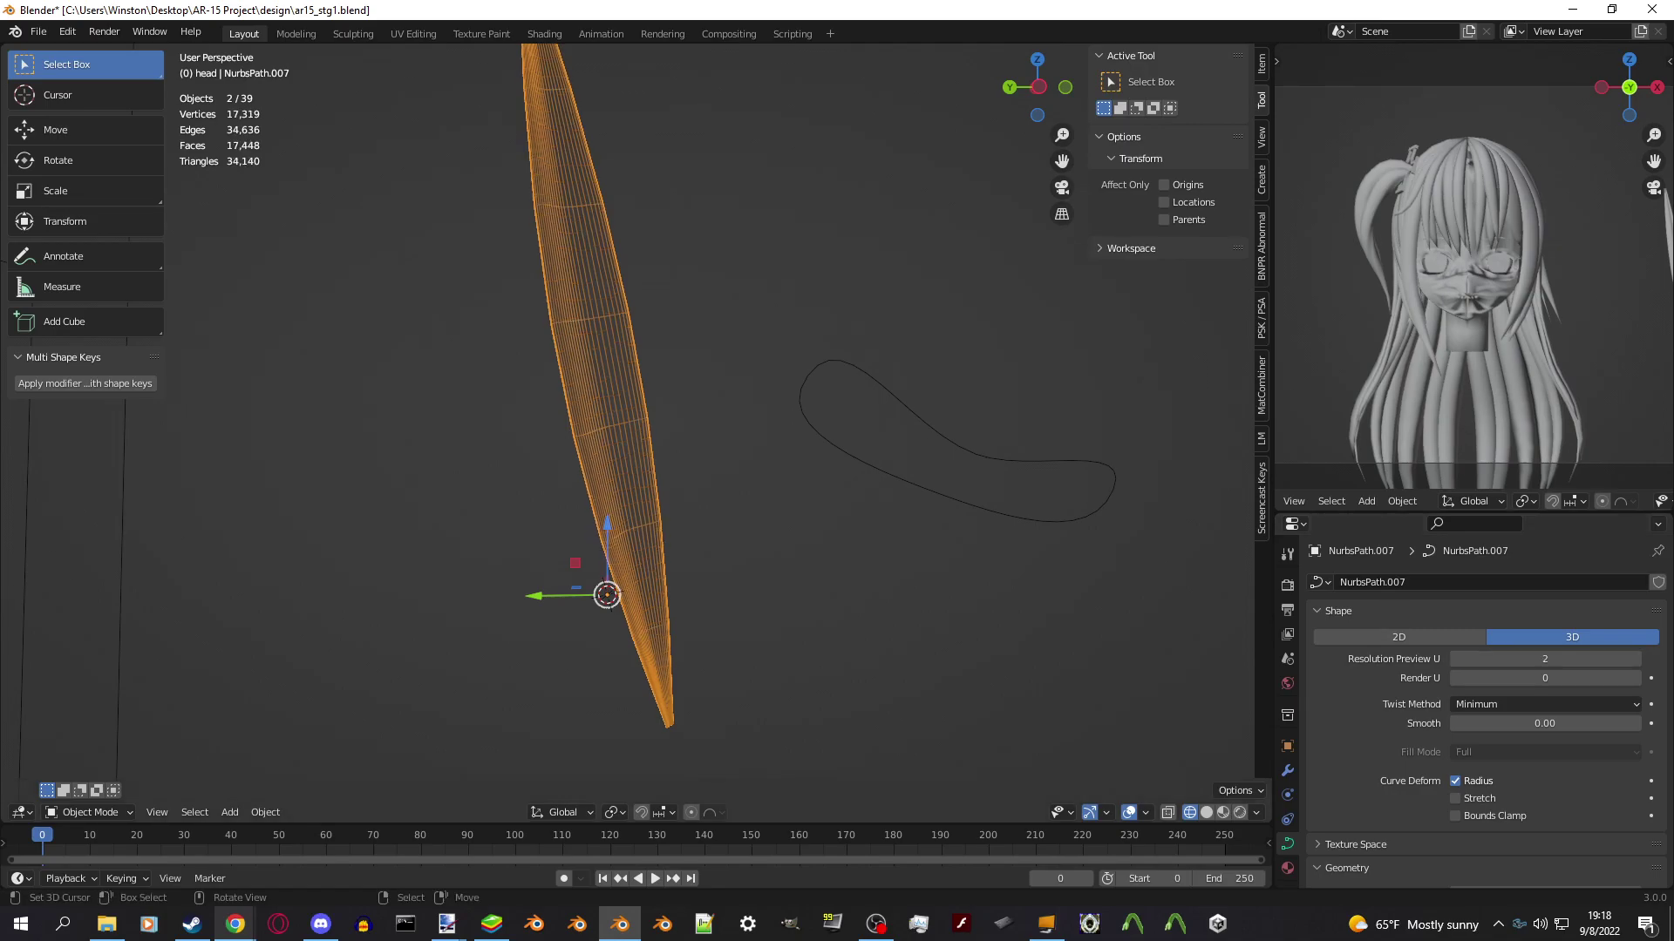
{"action": "left_click", "coordinate": [1029, 460]}
{"action": "key", "text": "g"}
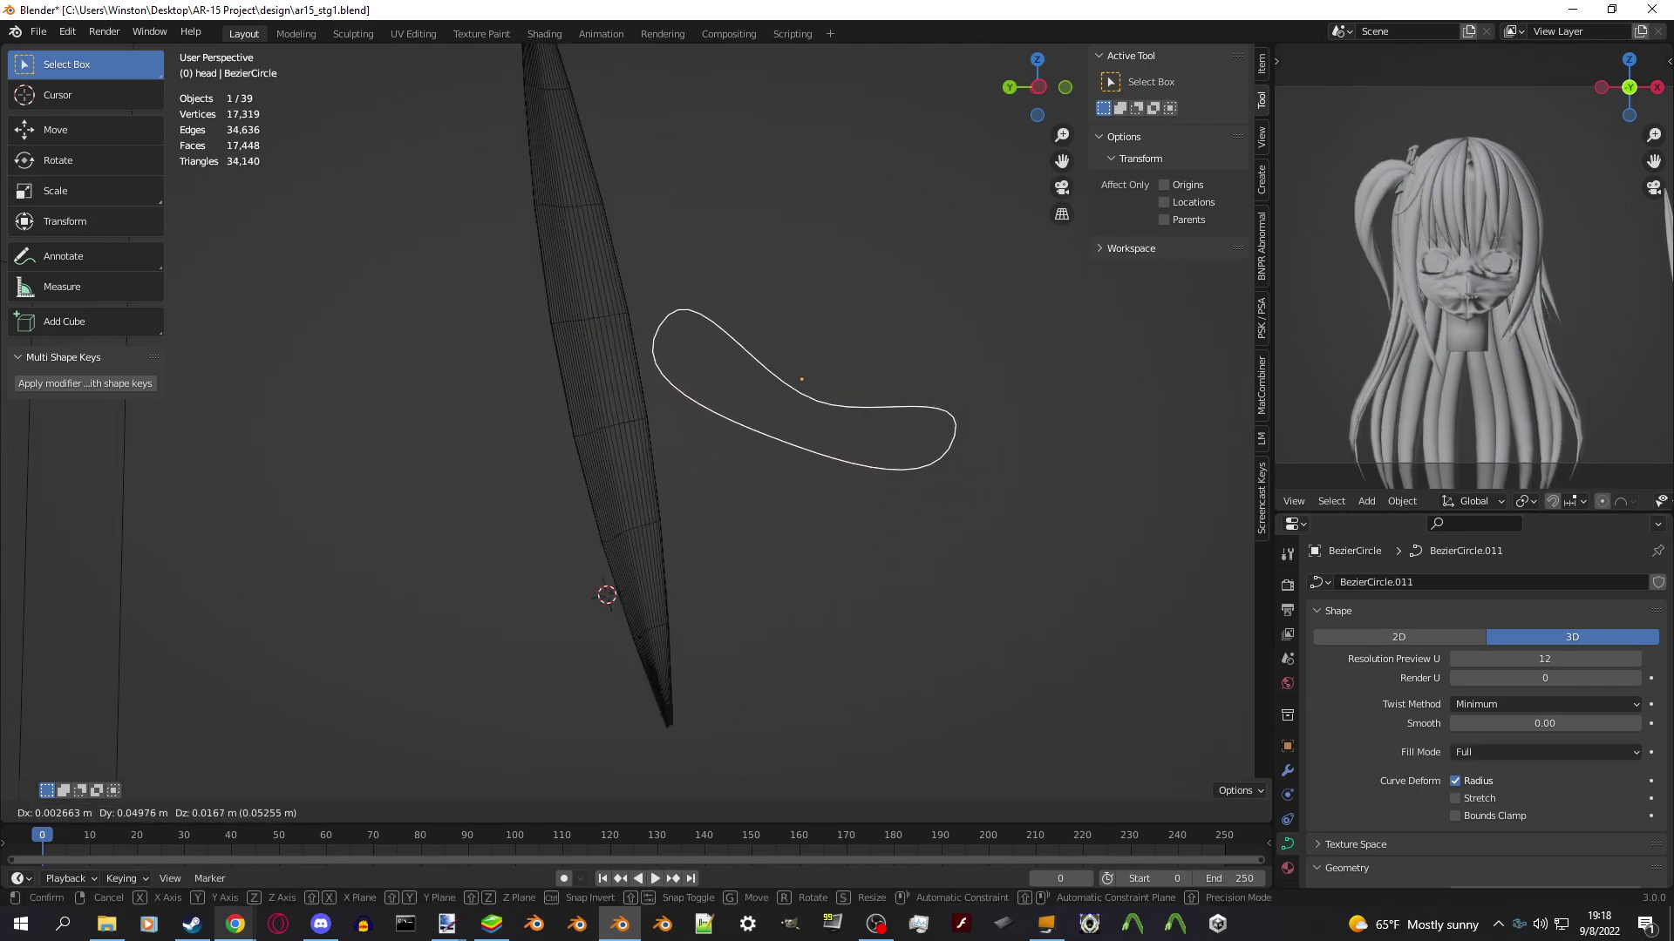
{"action": "key", "text": "Escape"}
{"action": "key", "text": "Return"}
Select the hair strand curve and toggle it back into point editing.
{"action": "left_click", "coordinate": [610, 436]}
{"action": "middle_click_drag", "start_coordinate": [663, 392], "coordinate": [611, 410]}
{"action": "key", "text": "Tab"}
{"action": "key", "text": "KP_Decimal"}
{"action": "right_click", "coordinate": [680, 453]}
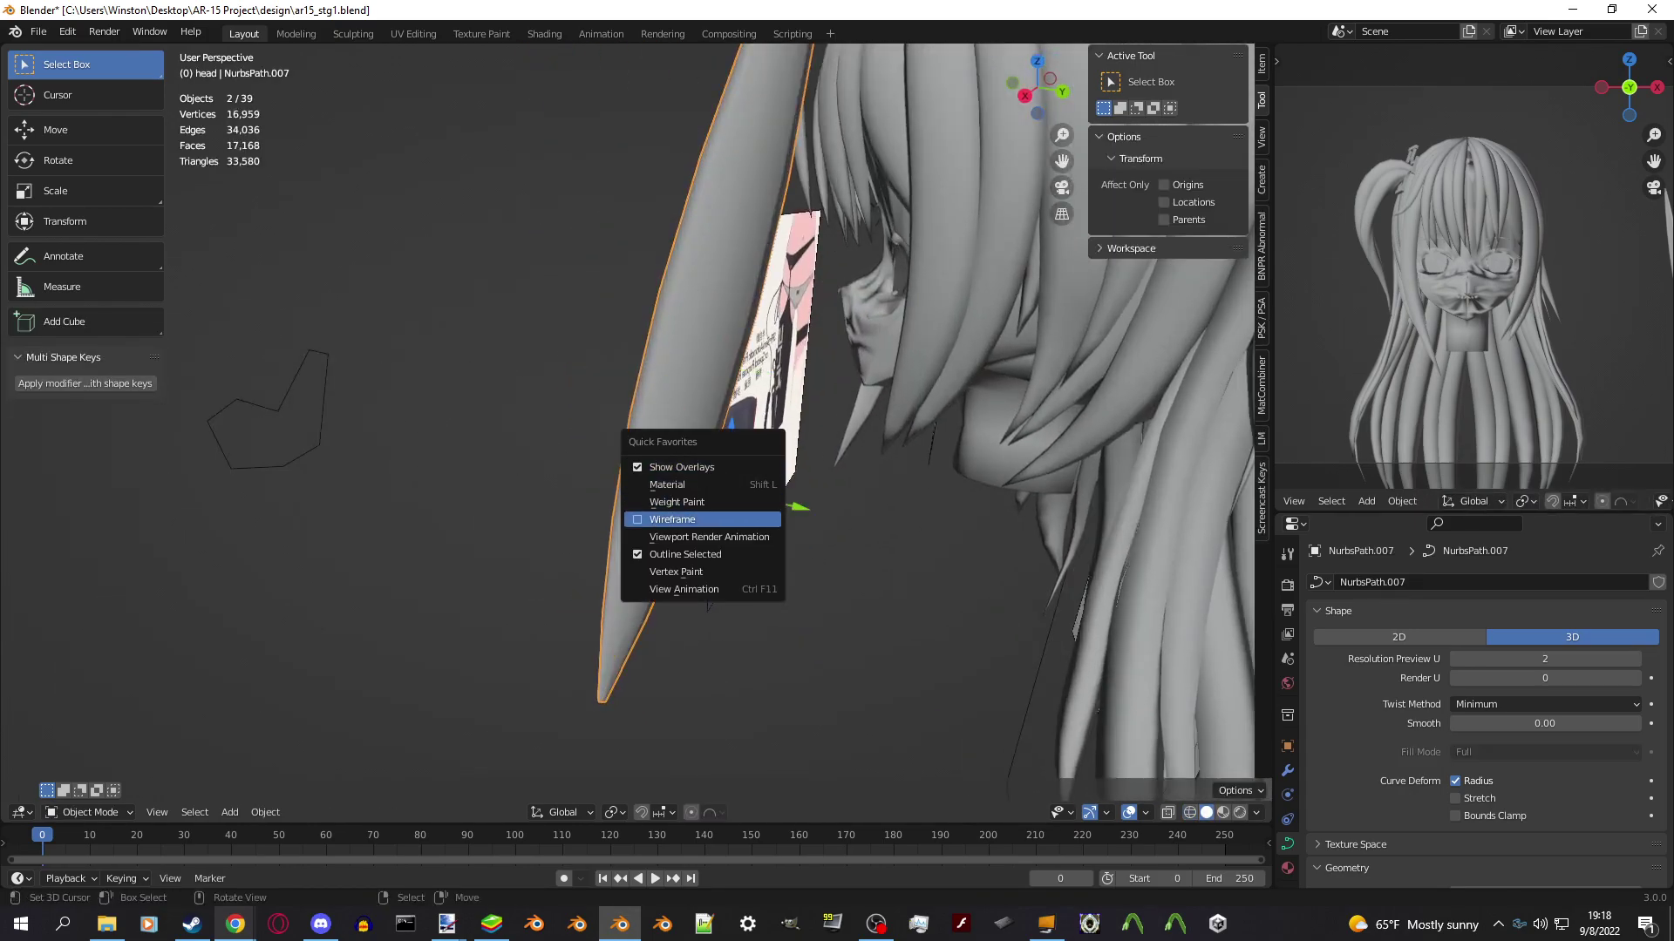
{"action": "scroll", "coordinate": [698, 436], "scroll_direction": "down", "scroll_amount": 3}
{"action": "key", "text": "Tab"}
{"action": "middle_click_drag", "start_coordinate": [663, 392], "coordinate": [79, 131]}
{"action": "key", "text": "KP_Decimal"}
Open the recent file ar15_stg11_rigap.blend without saving current changes.
{"action": "left_click", "coordinate": [38, 31]}
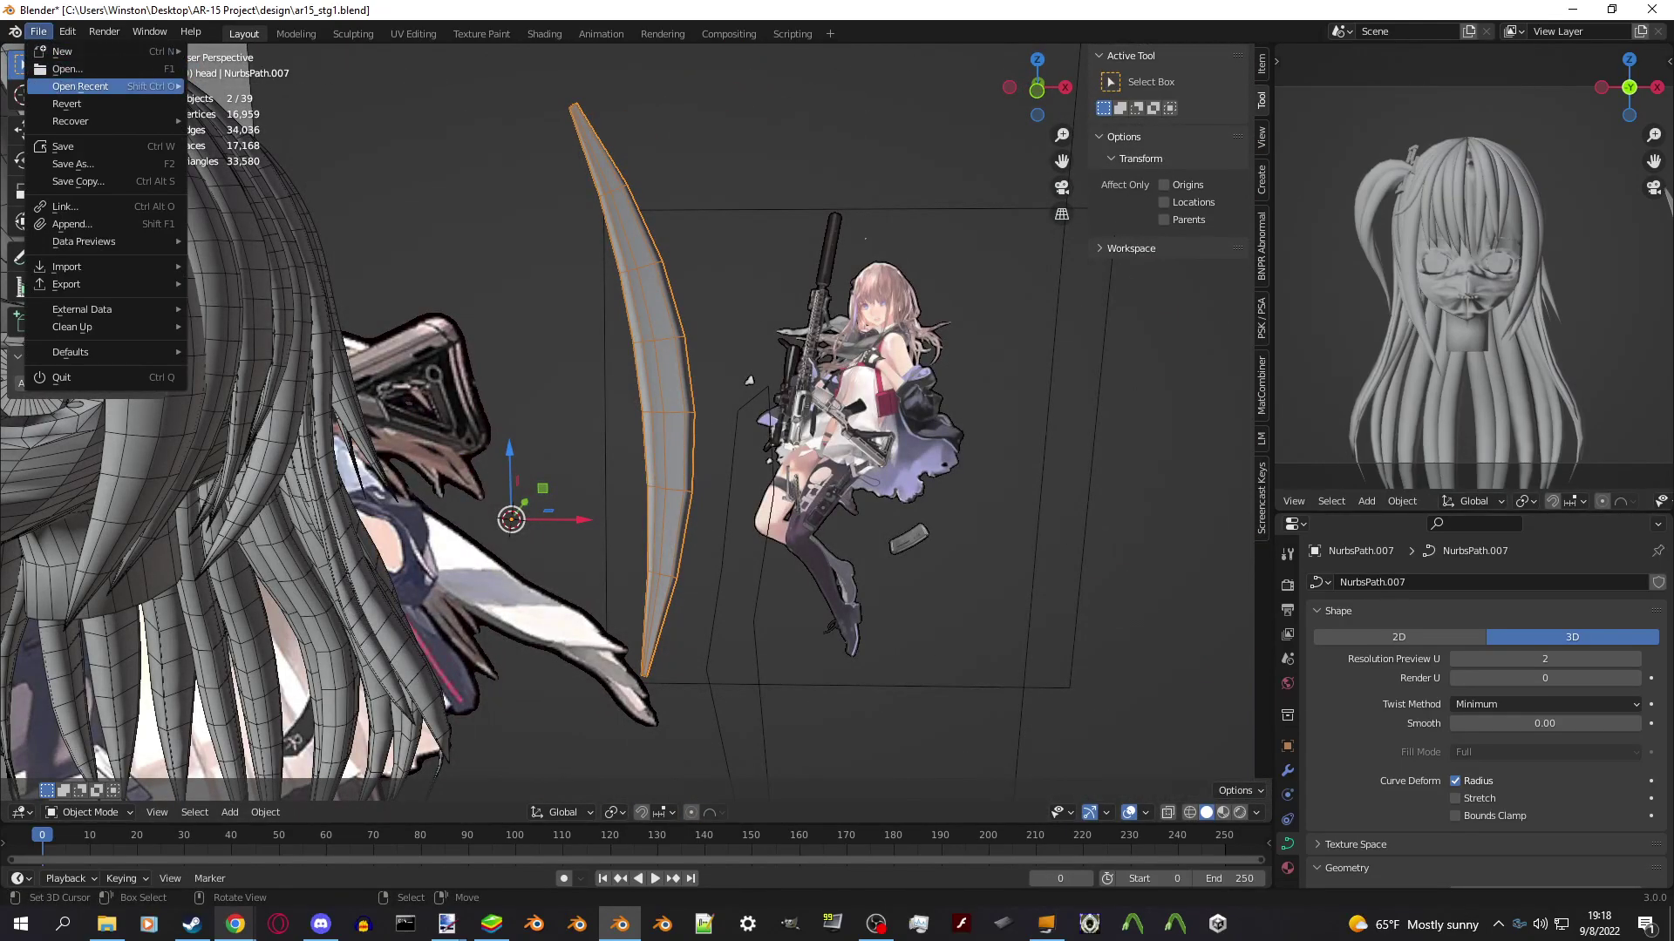
{"action": "mouse_move", "coordinate": [83, 86]}
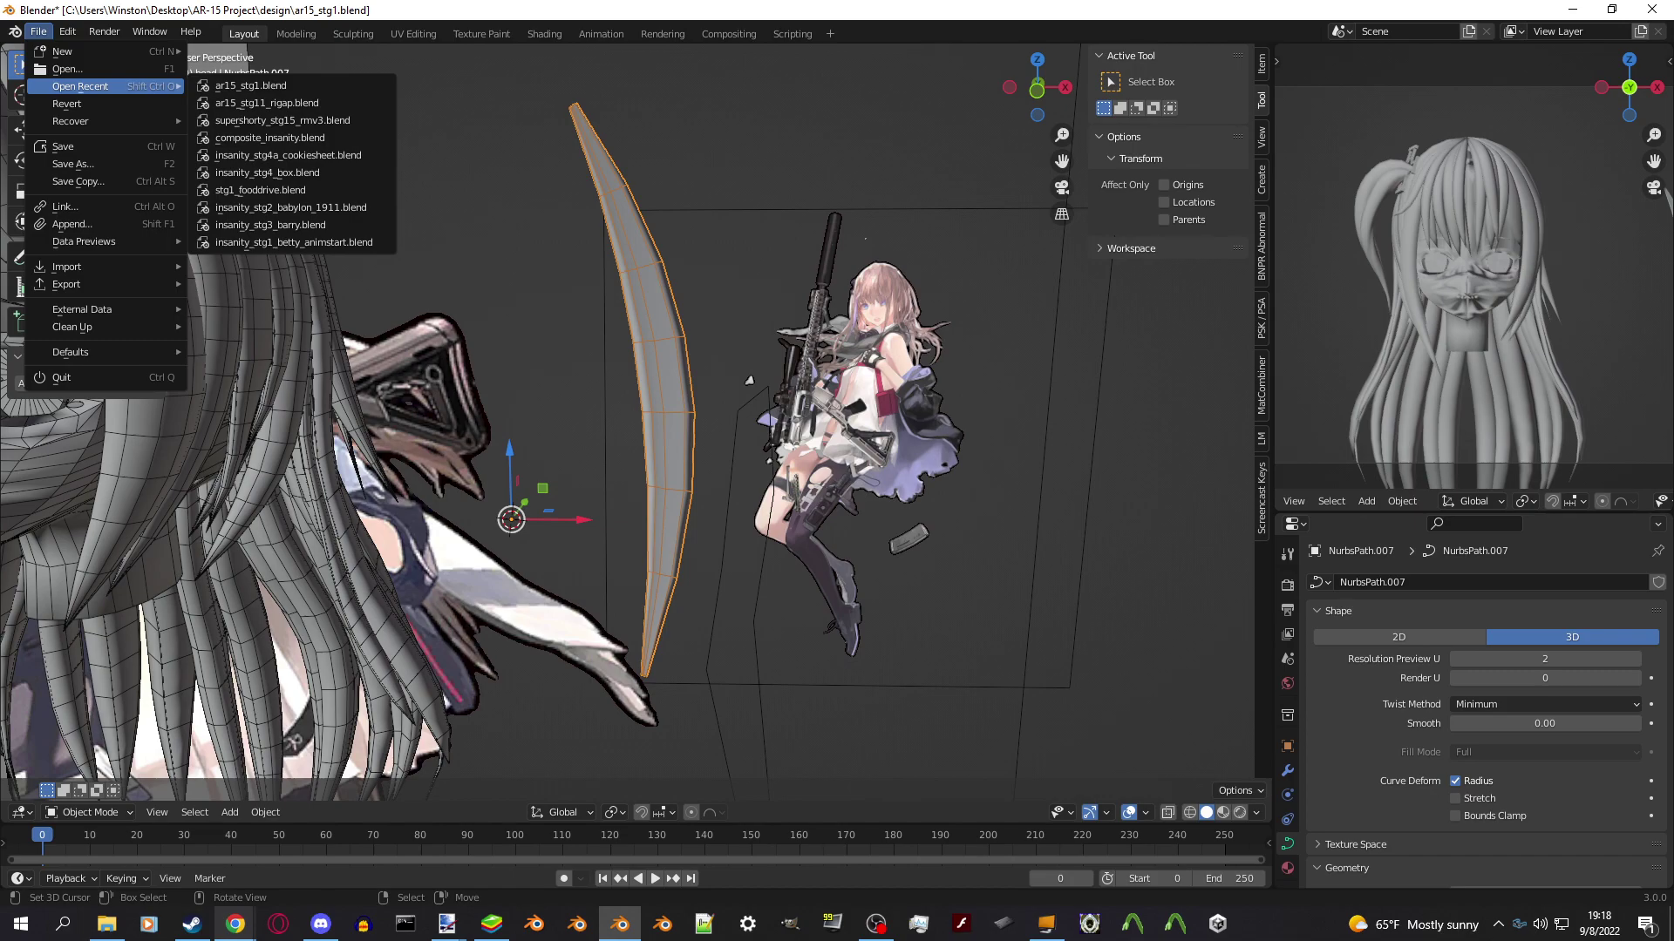
{"action": "left_click", "coordinate": [262, 85]}
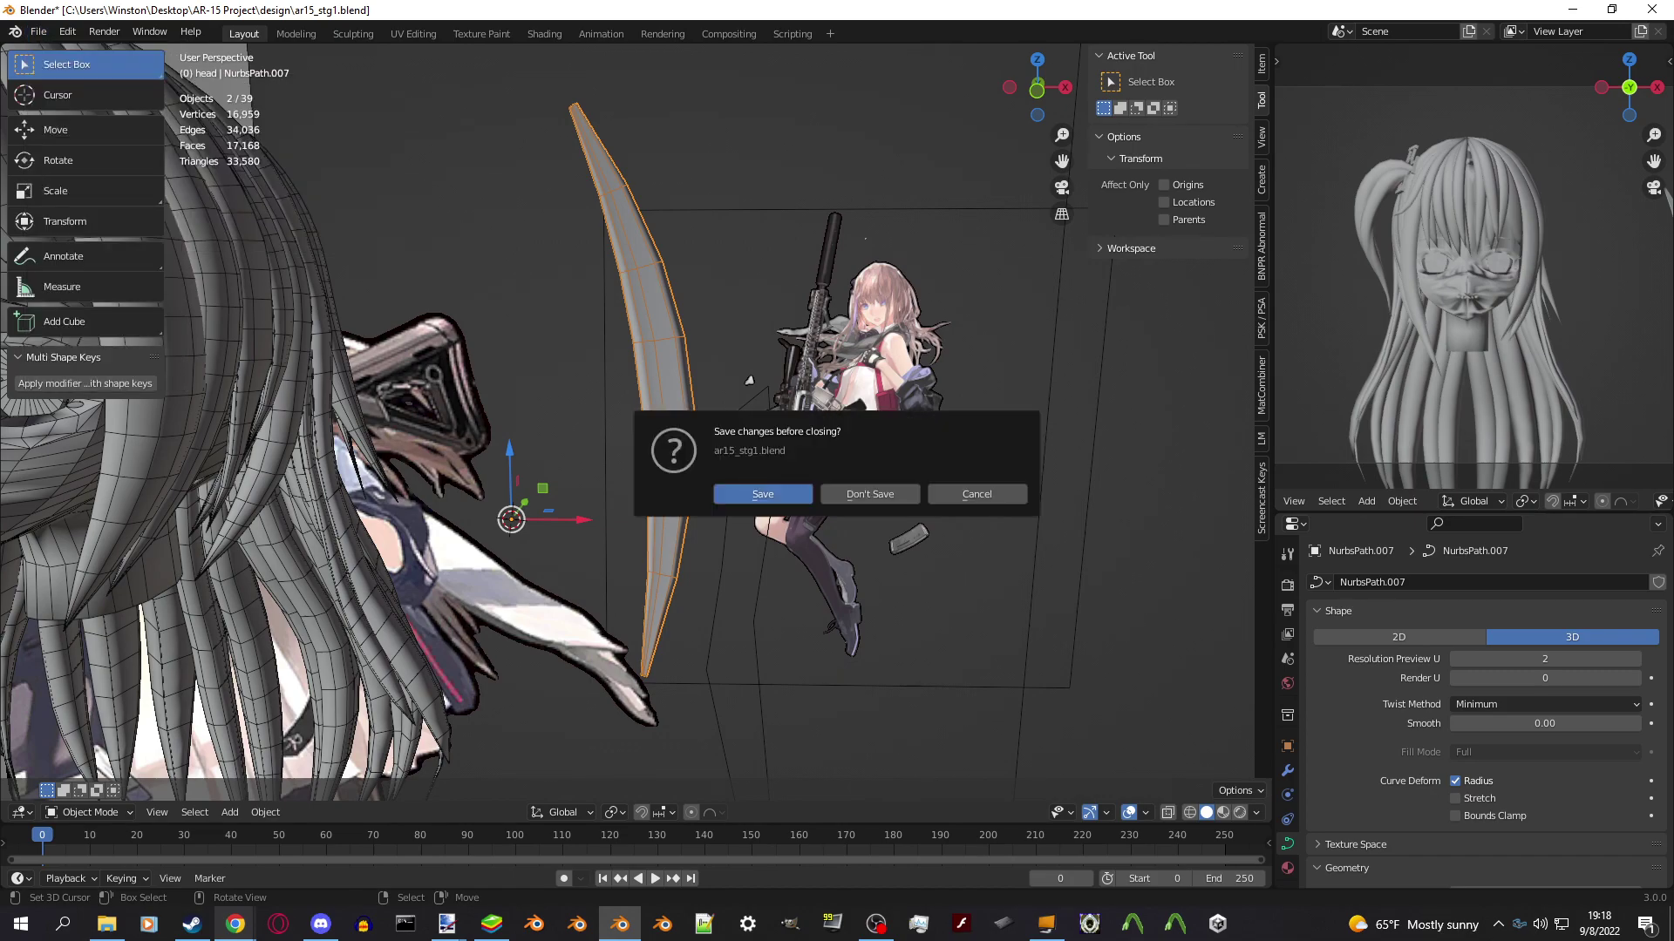
{"action": "key", "text": "Return"}
In the Shading workspace, show the AR15_jacket material and enable rendered shading.
{"action": "left_click", "coordinate": [545, 33]}
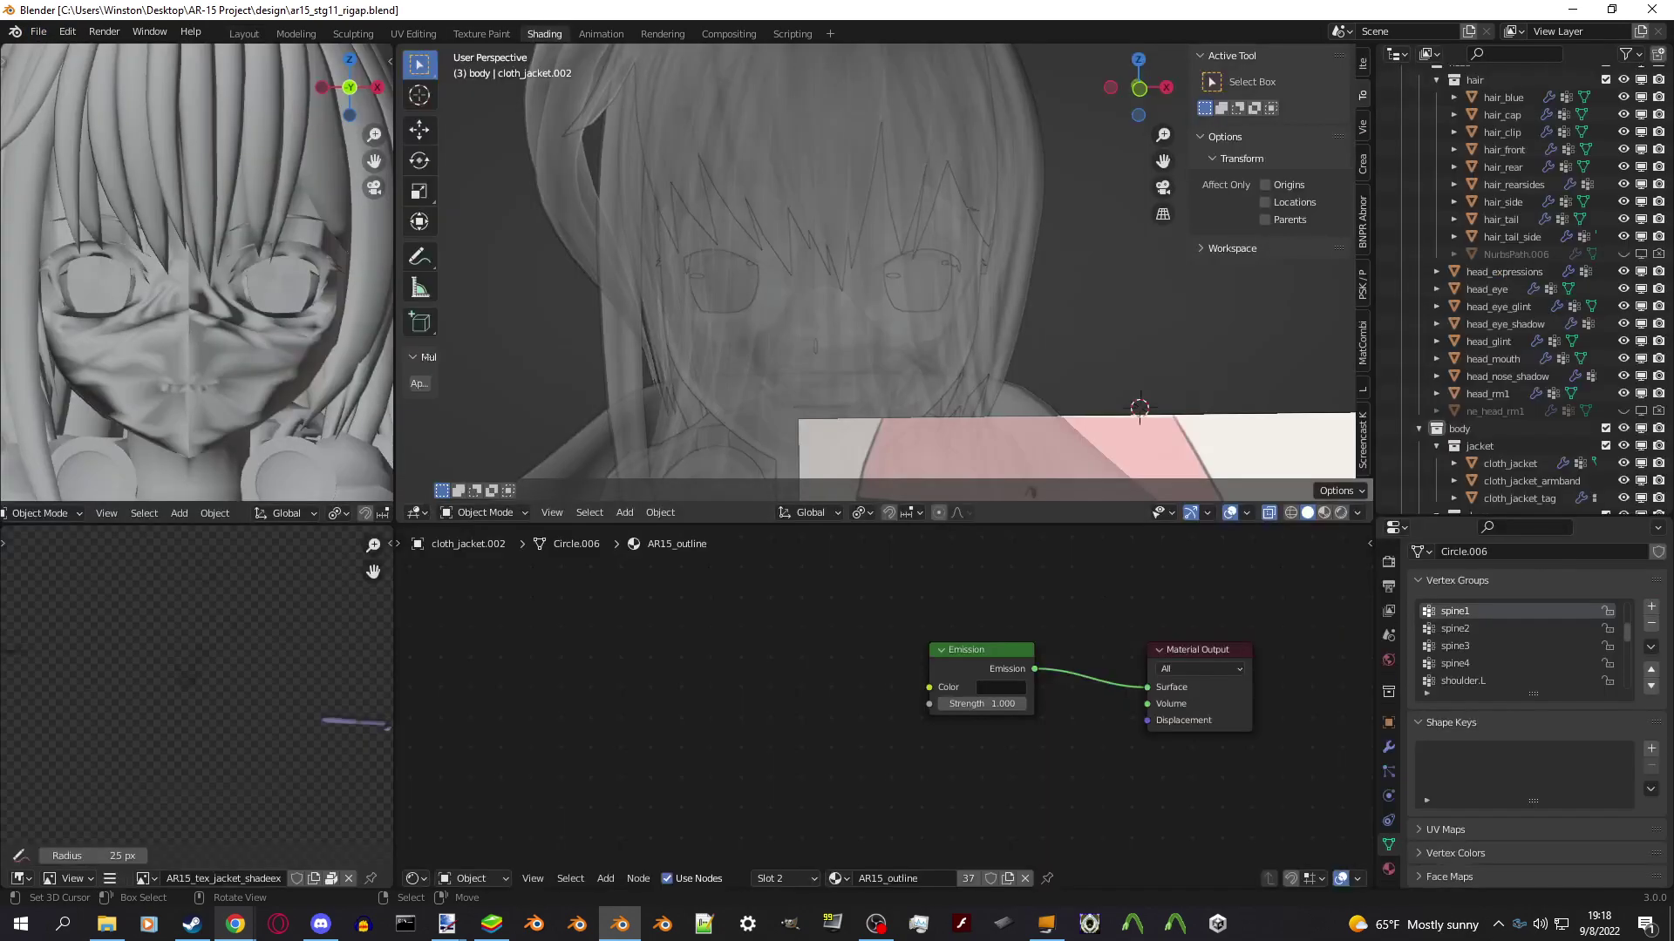
{"action": "left_click", "coordinate": [1389, 869]}
{"action": "left_click", "coordinate": [1462, 556]}
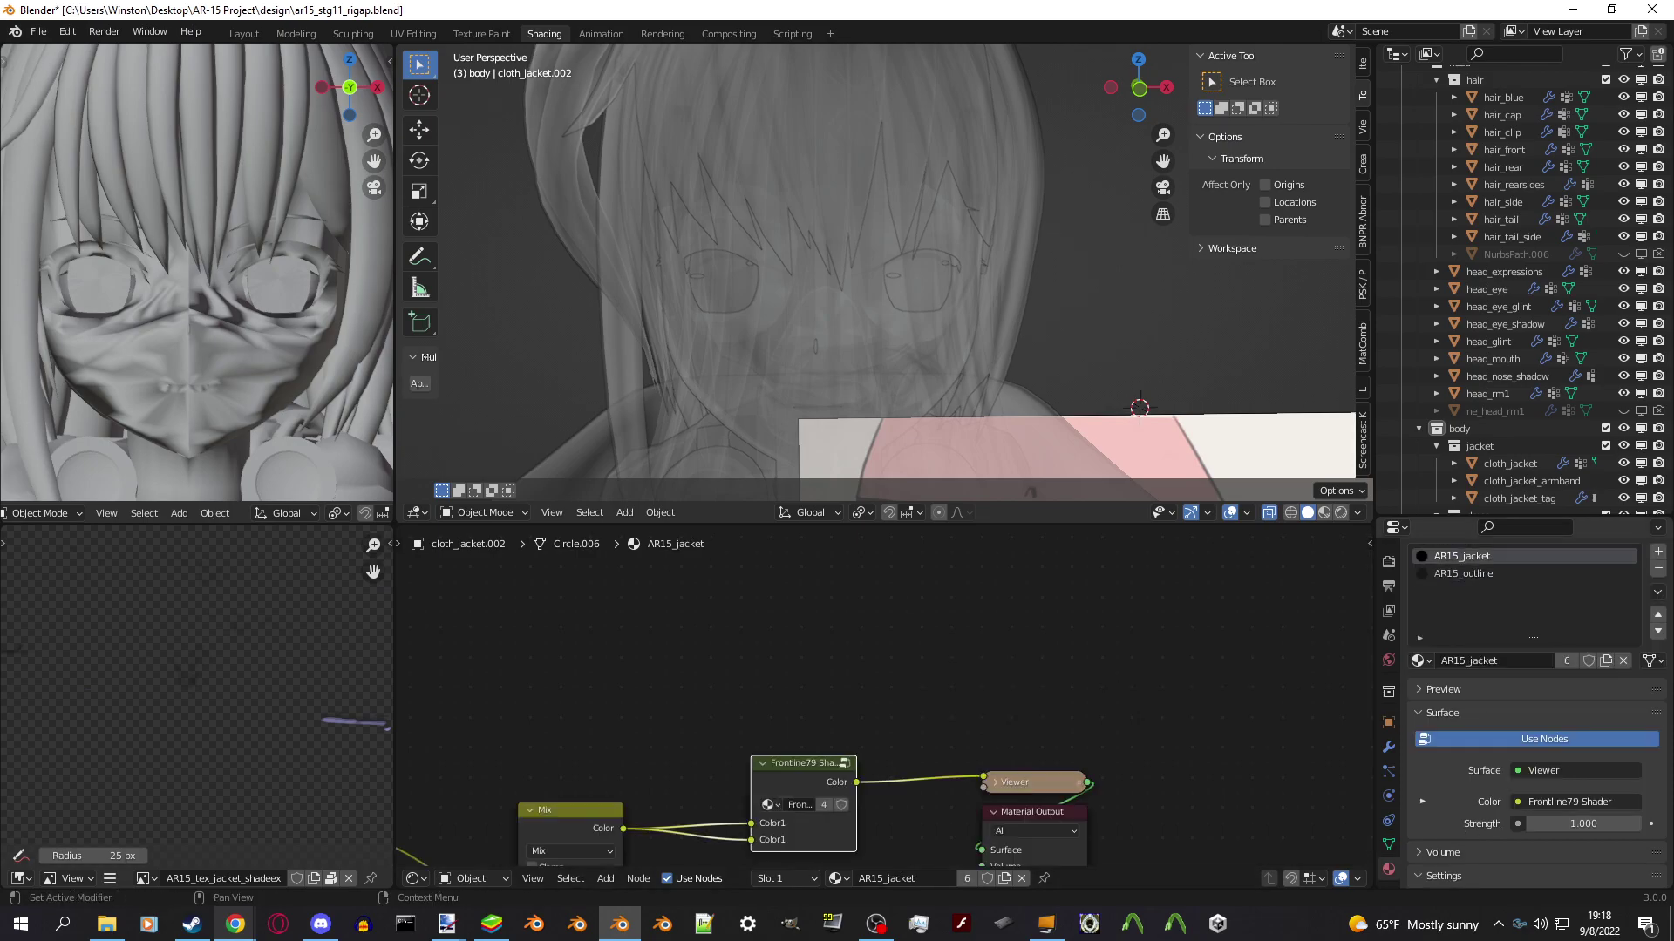
{"action": "left_click", "coordinate": [1341, 513]}
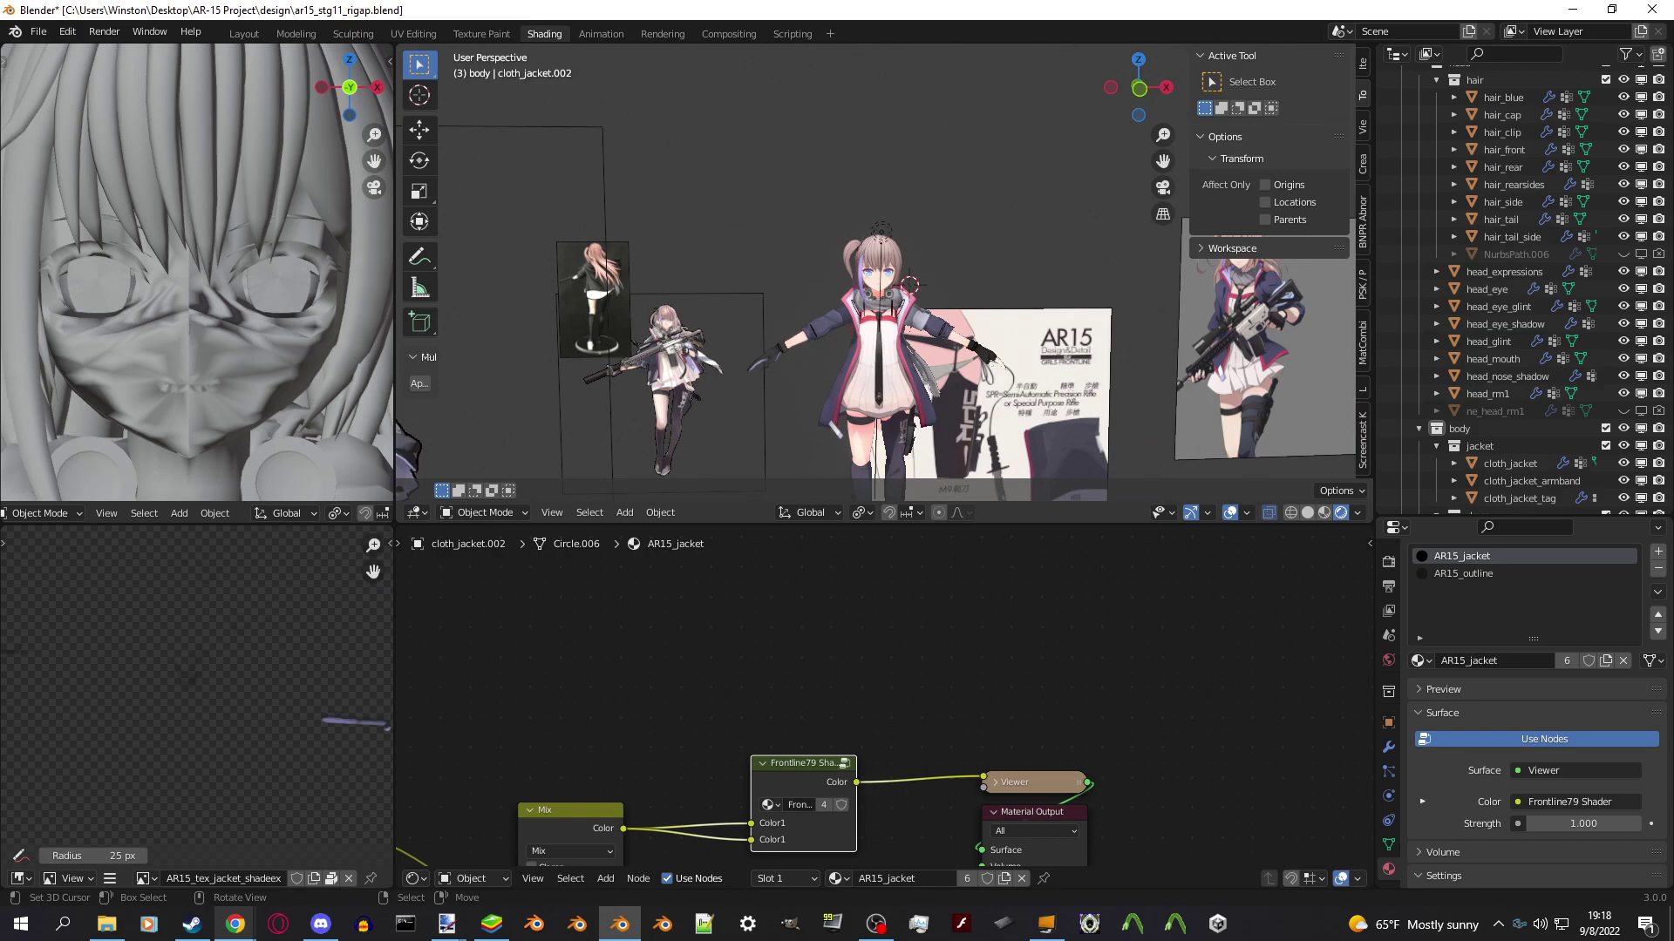
{"action": "key", "text": "ctrl+z"}
{"action": "key", "text": "ctrl+z"}
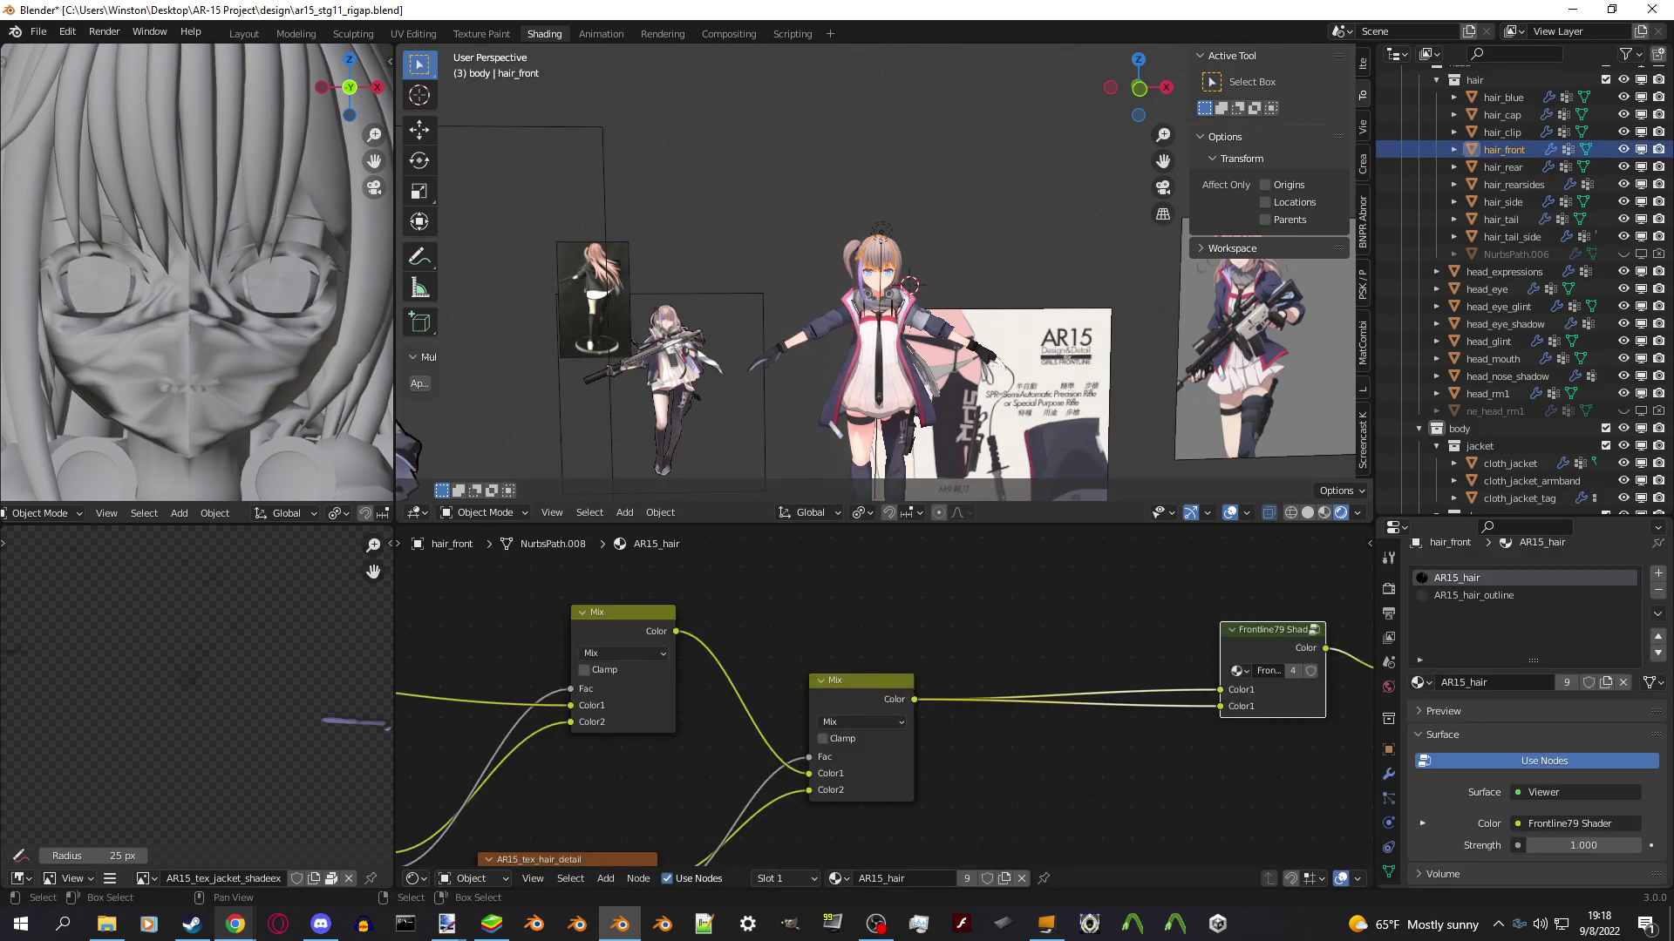
Select the front hair object and bring its hair shader nodes into view.
{"action": "key", "text": "Tab"}
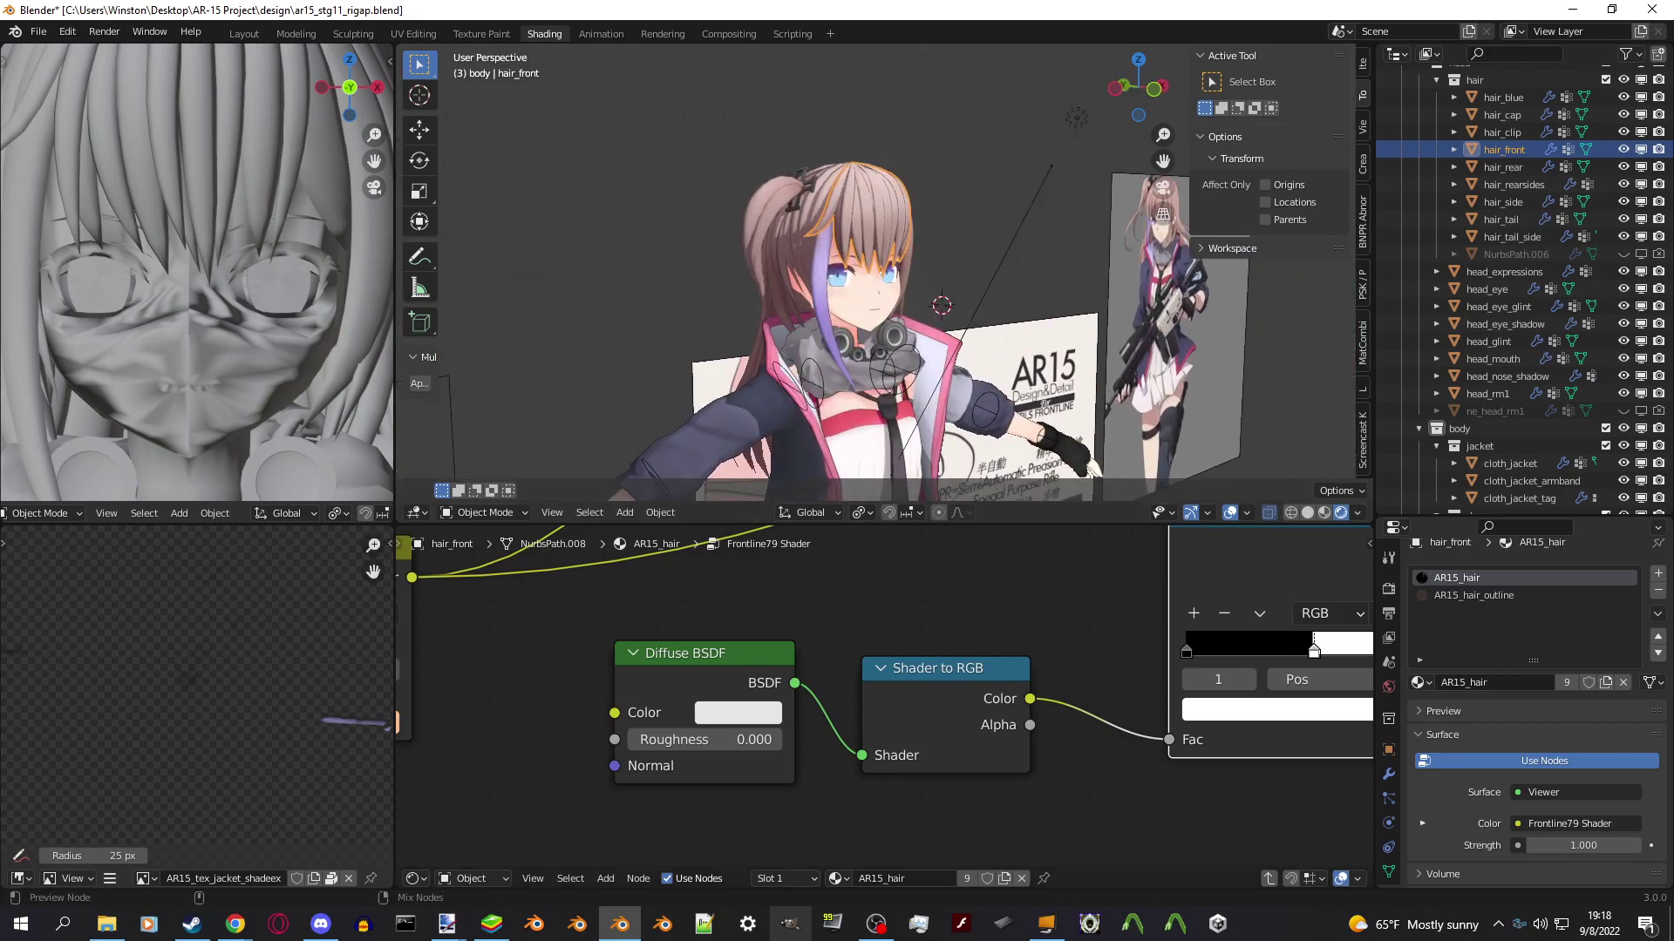
{"action": "left_click", "coordinate": [935, 190]}
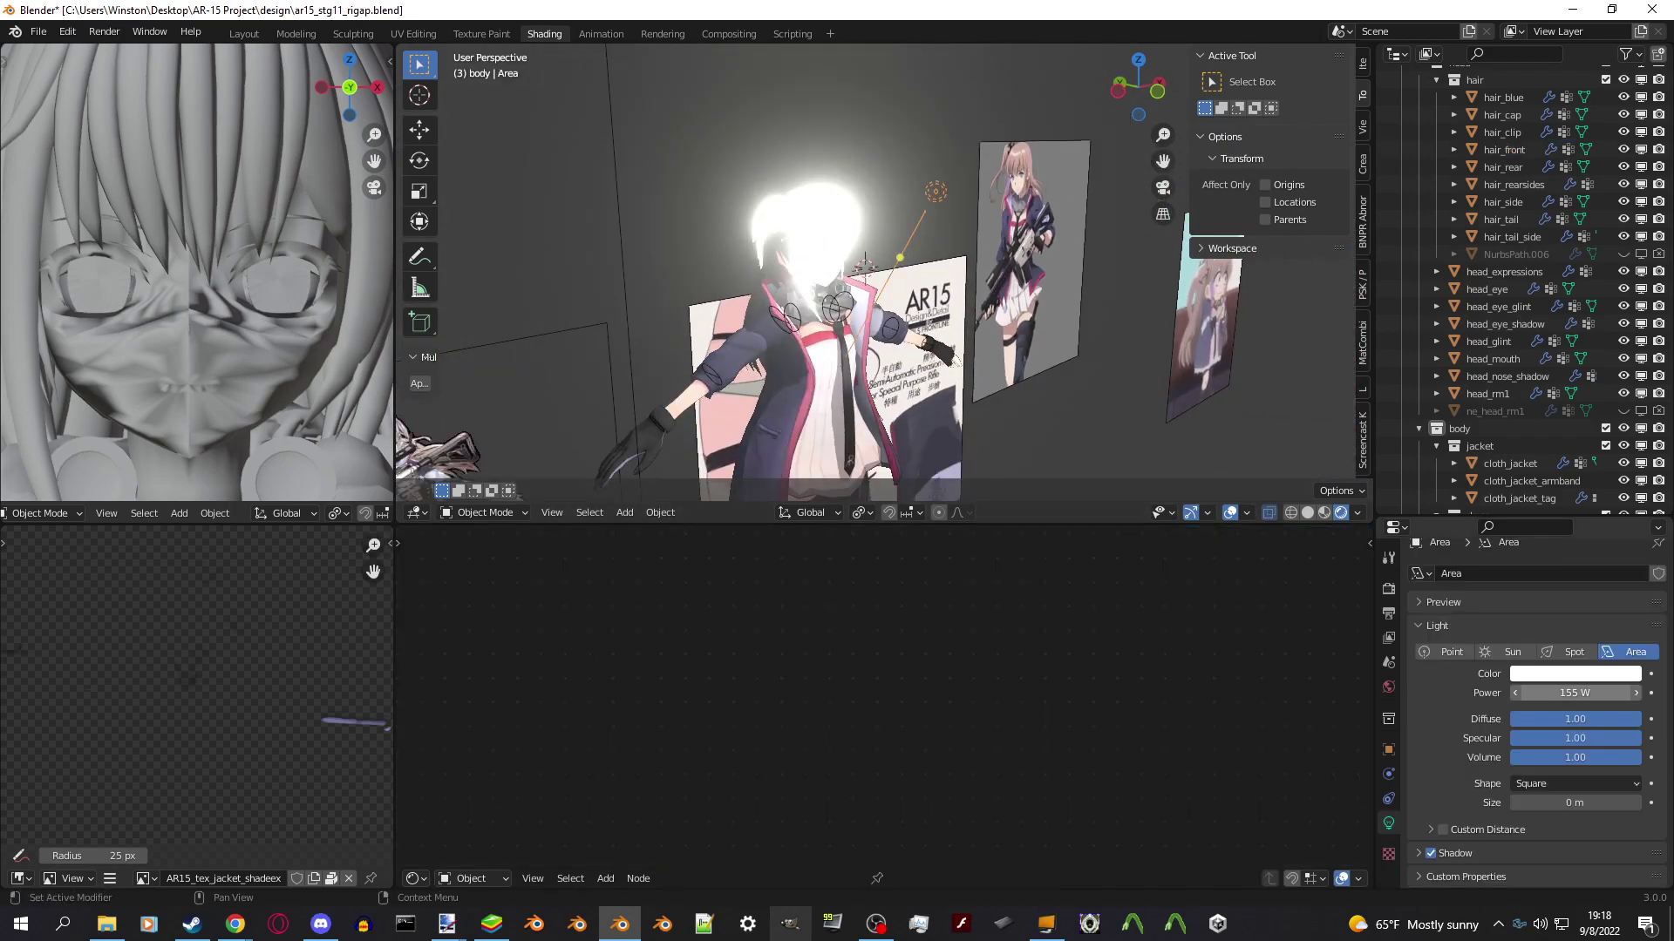
{"action": "left_click", "coordinate": [767, 209]}
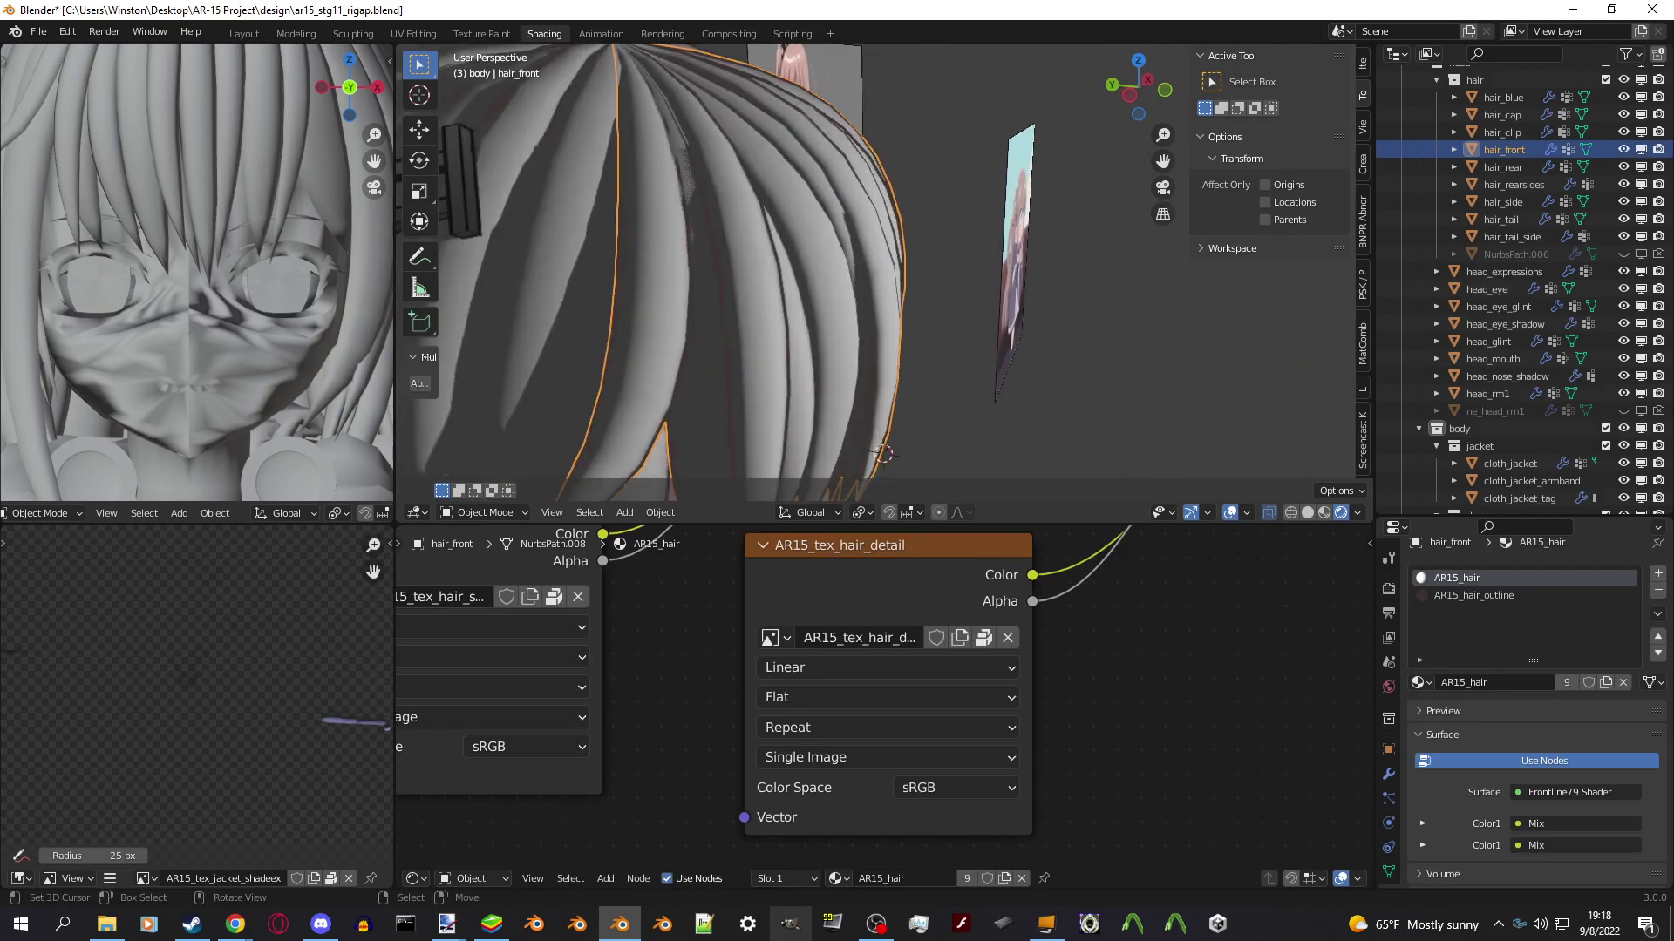
{"action": "middle_click_drag", "start_coordinate": [883, 453], "coordinate": [749, 458]}
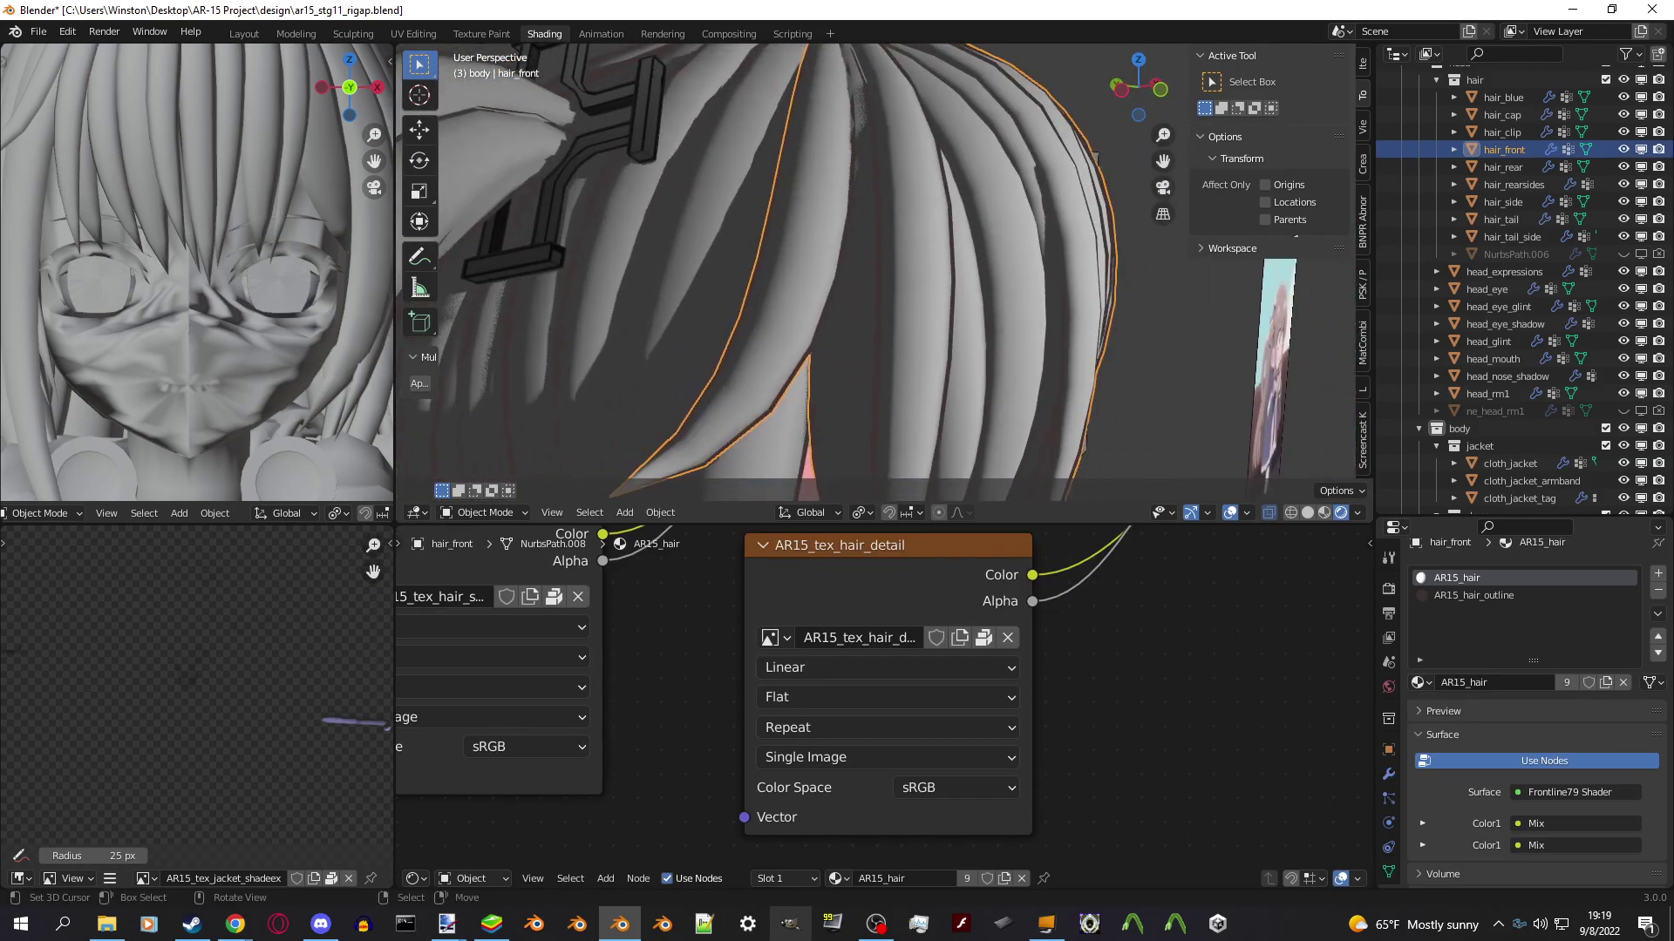
{"action": "scroll", "coordinate": [872, 270], "scroll_direction": "down", "scroll_amount": 5}
{"action": "scroll", "coordinate": [884, 697], "scroll_direction": "down", "scroll_amount": 5}
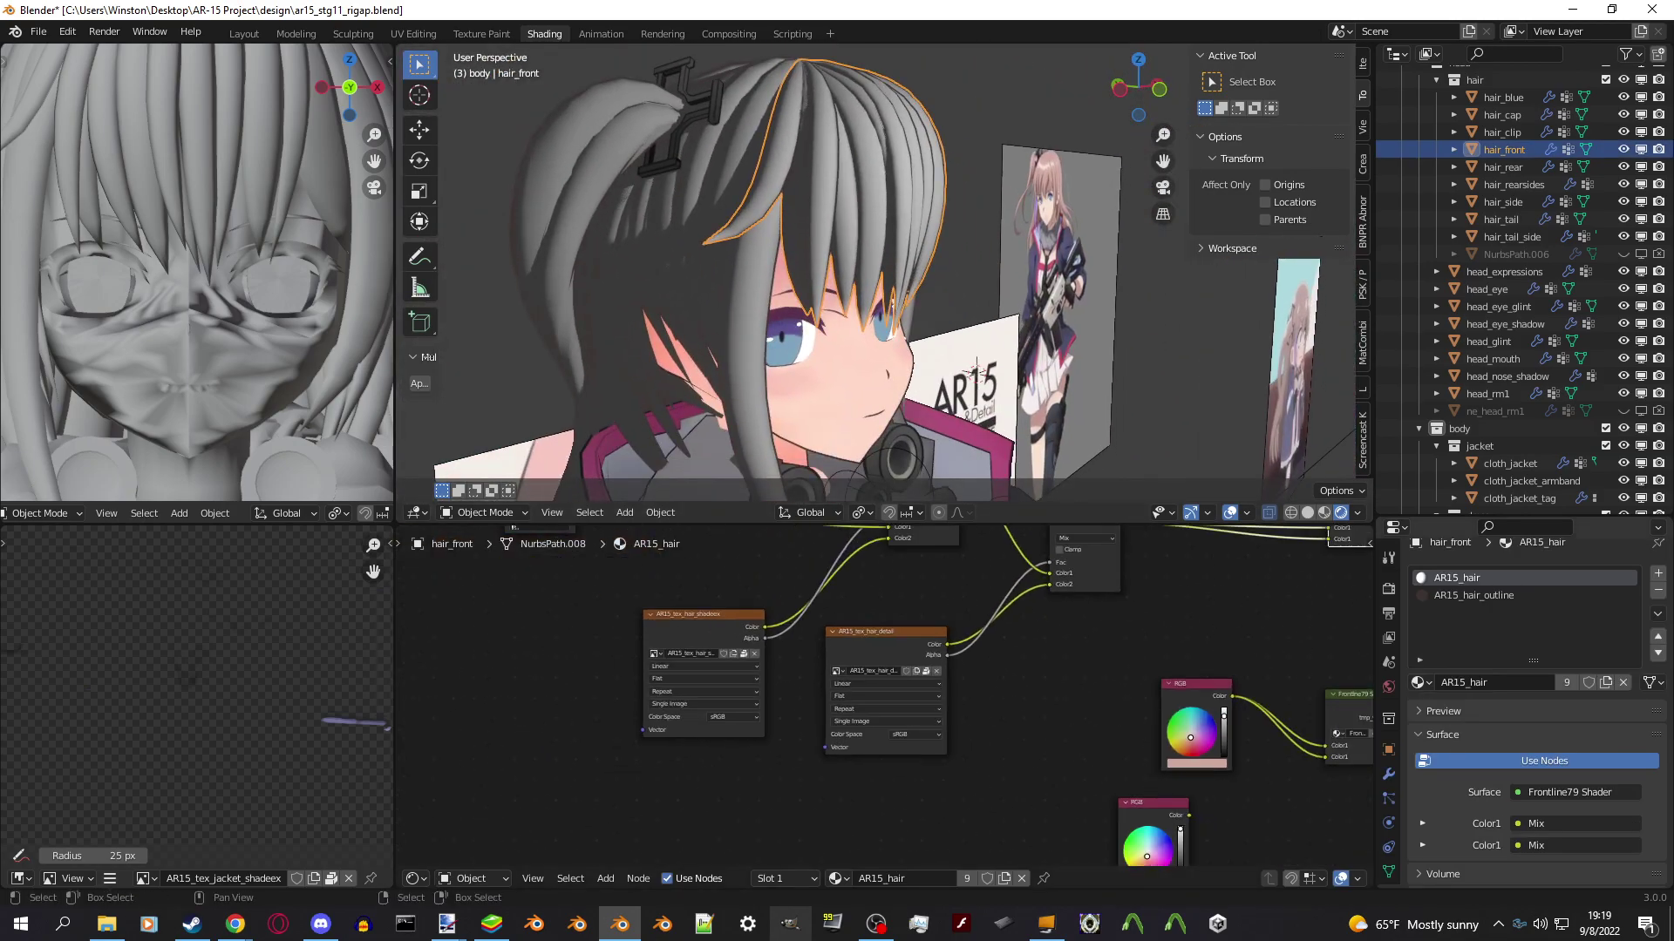
{"action": "middle_click_drag", "start_coordinate": [885, 697], "coordinate": [517, 788]}
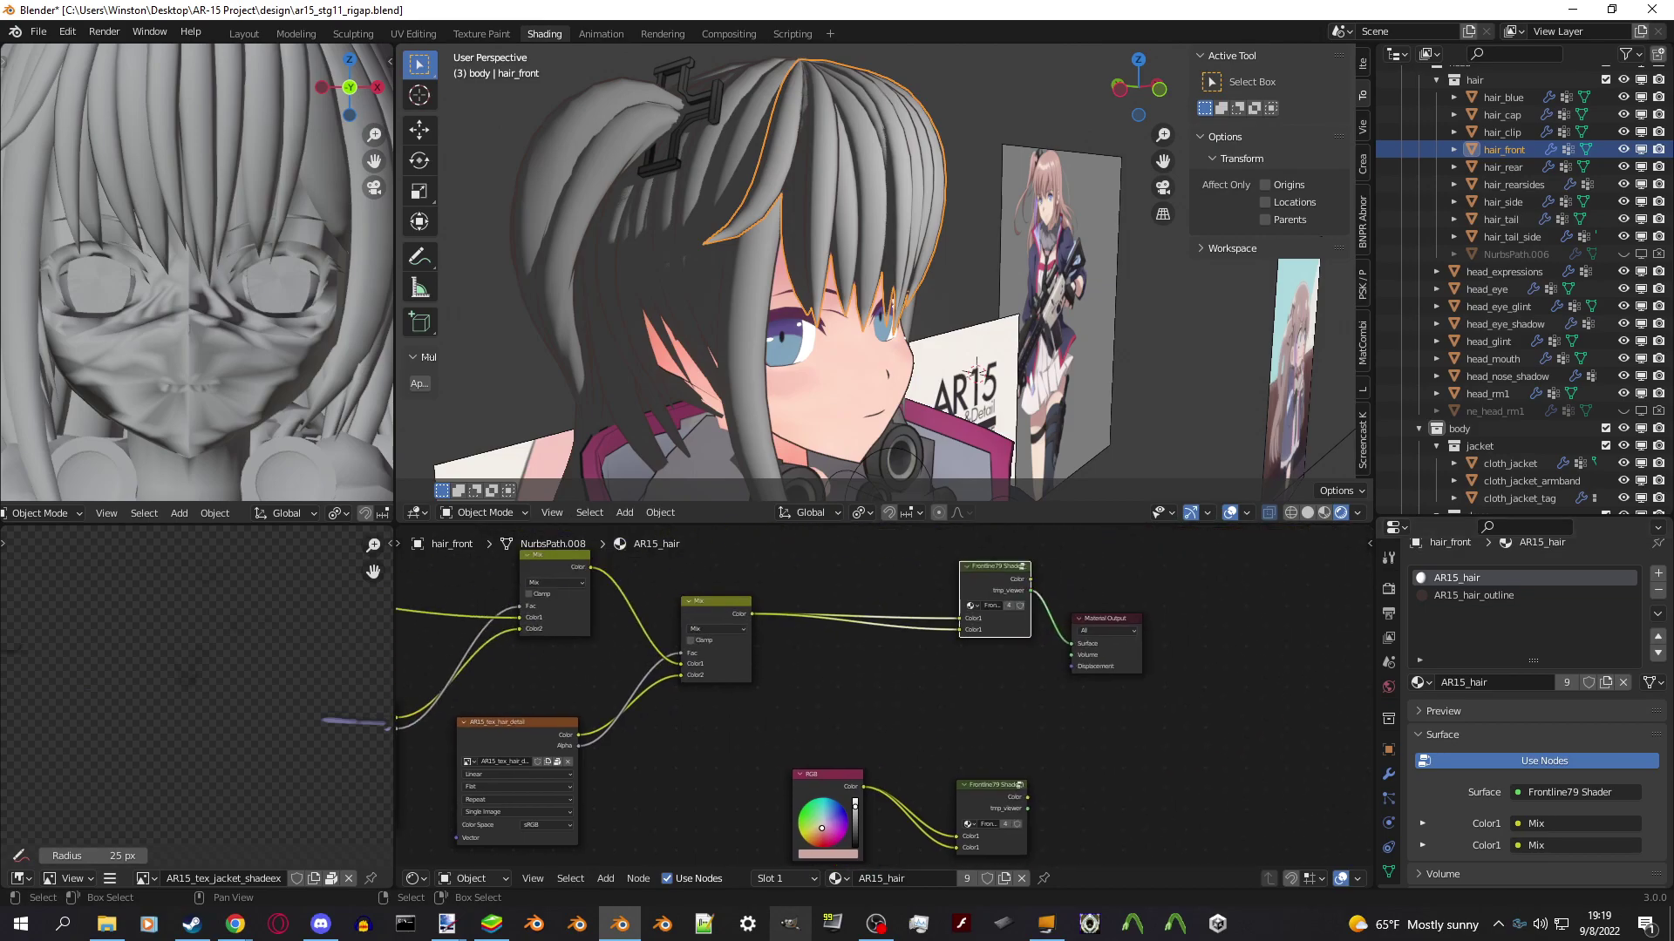
Inside the Frontline79 Shader group, send the Shader to RGB output to the viewer.
{"action": "key", "text": "Tab"}
{"action": "scroll", "coordinate": [871, 697], "scroll_direction": "up", "scroll_amount": 4}
{"action": "left_click_drag", "start_coordinate": [881, 632], "coordinate": [894, 649]}
{"action": "left_click", "coordinate": [894, 649], "text": "ctrl+shift"}
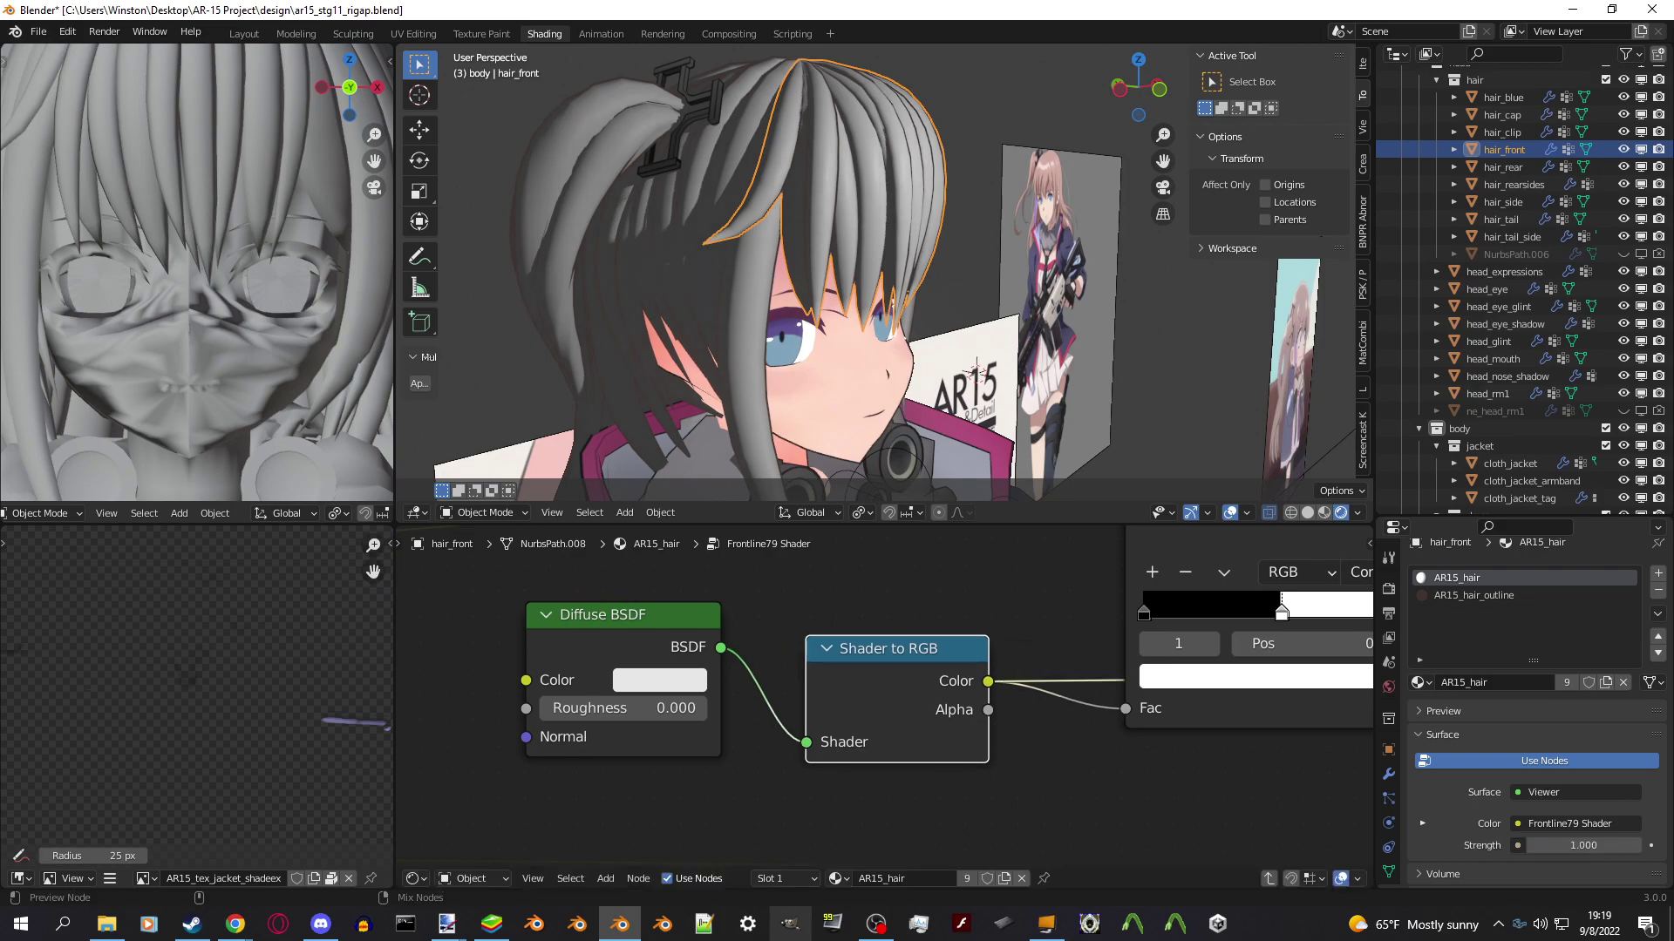
{"action": "middle_click_drag", "start_coordinate": [959, 698], "coordinate": [514, 795]}
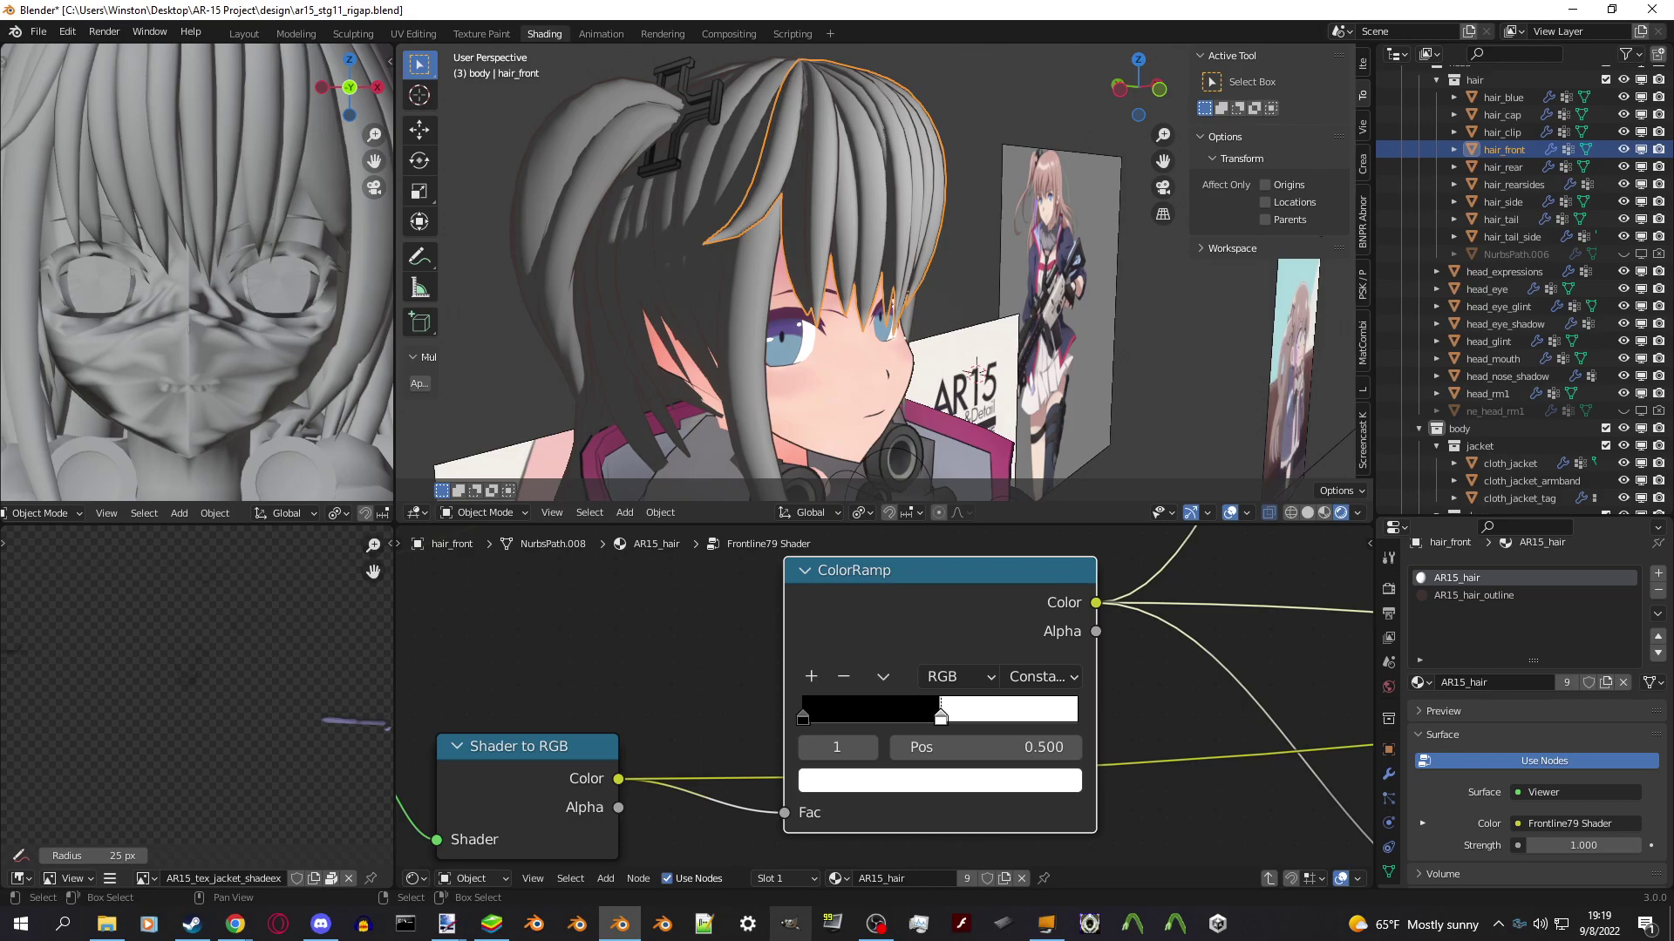
{"action": "mouse_move", "coordinate": [872, 271]}
{"action": "middle_mouse_down", "text": "shift"}
{"action": "mouse_move", "coordinate": [889, 253]}
{"action": "mouse_move", "coordinate": [872, 279]}
{"action": "middle_mouse_up", "text": "shift"}
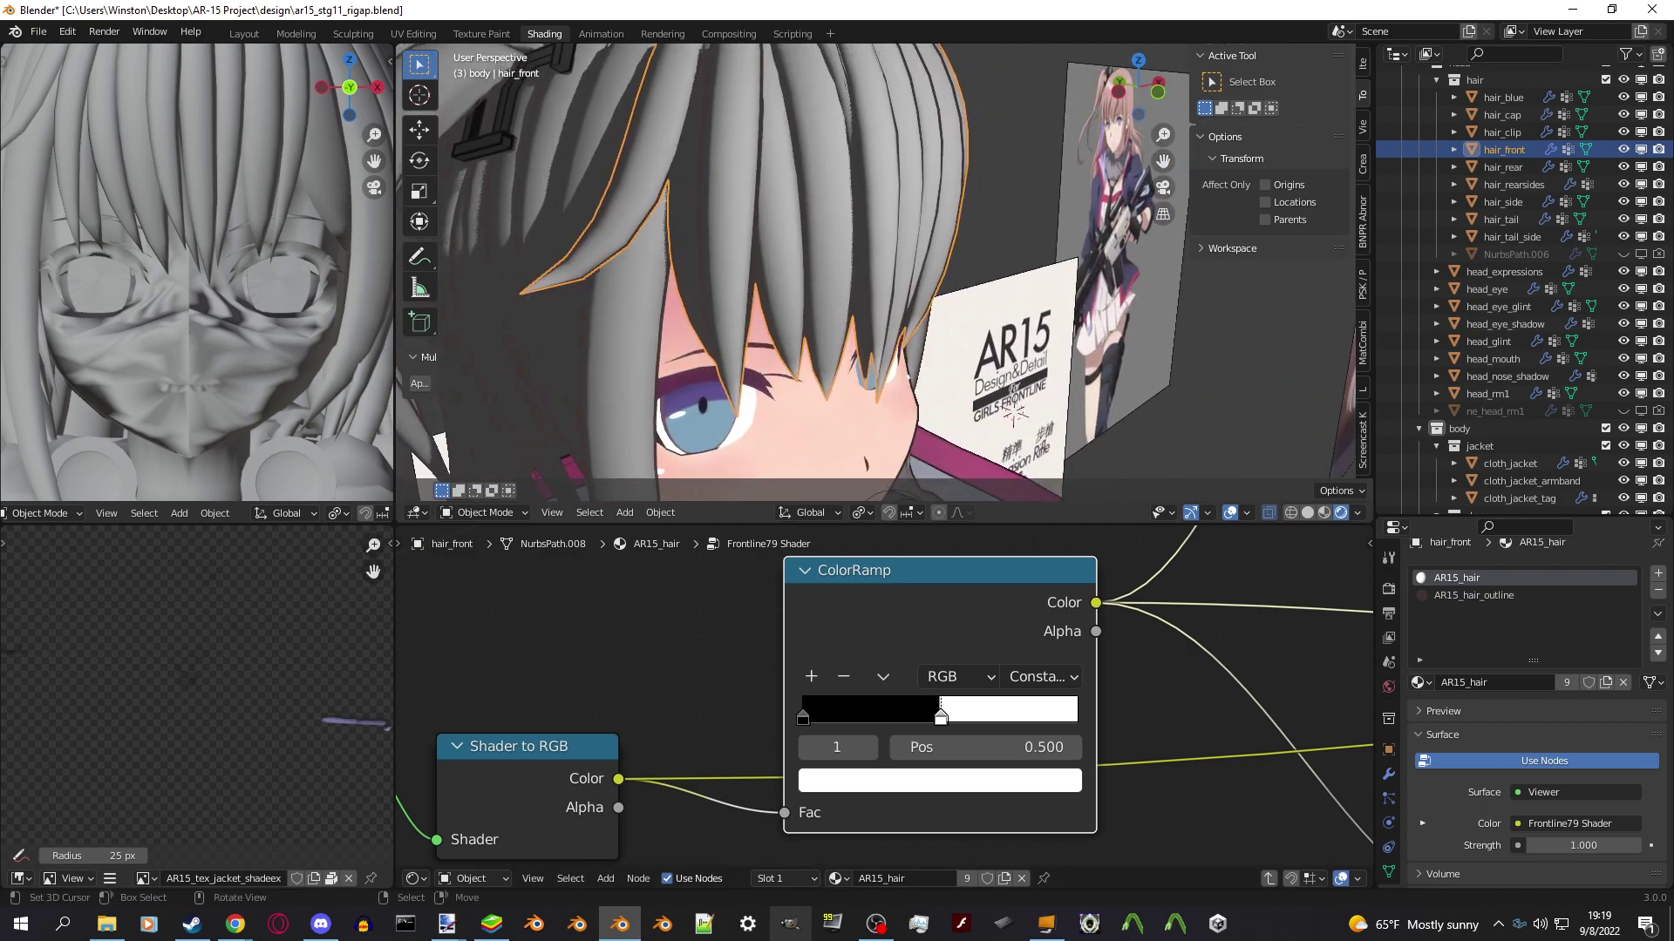
{"action": "scroll", "coordinate": [793, 270], "scroll_direction": "up", "scroll_amount": 4}
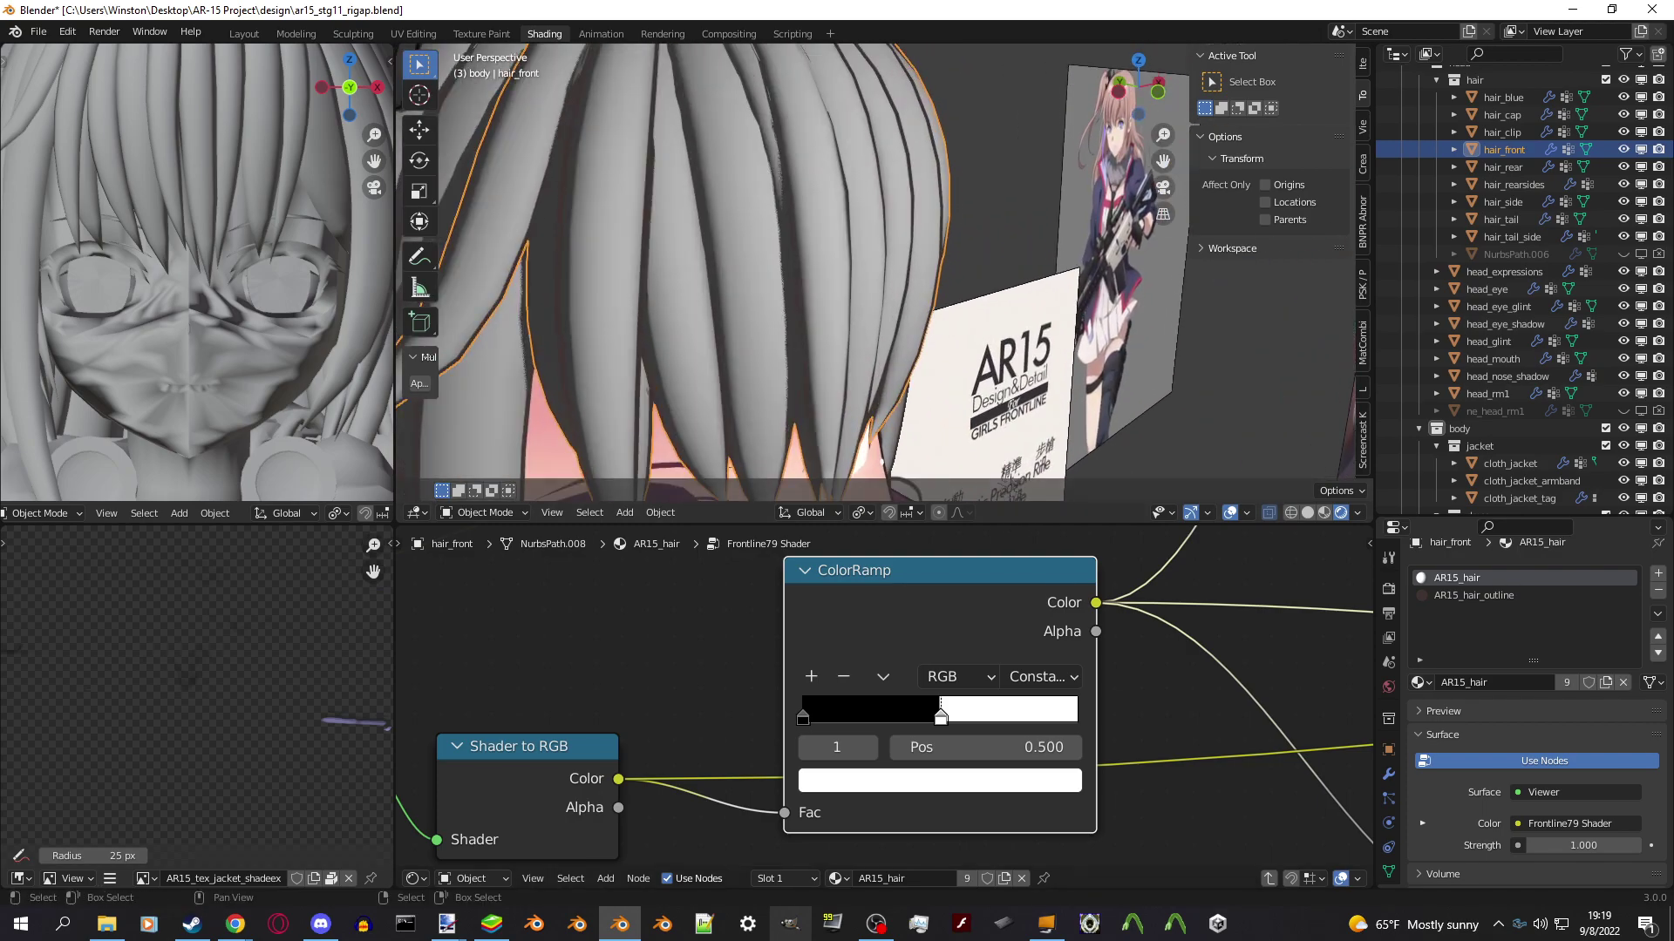
{"action": "scroll", "coordinate": [883, 697], "scroll_direction": "up", "scroll_amount": 1}
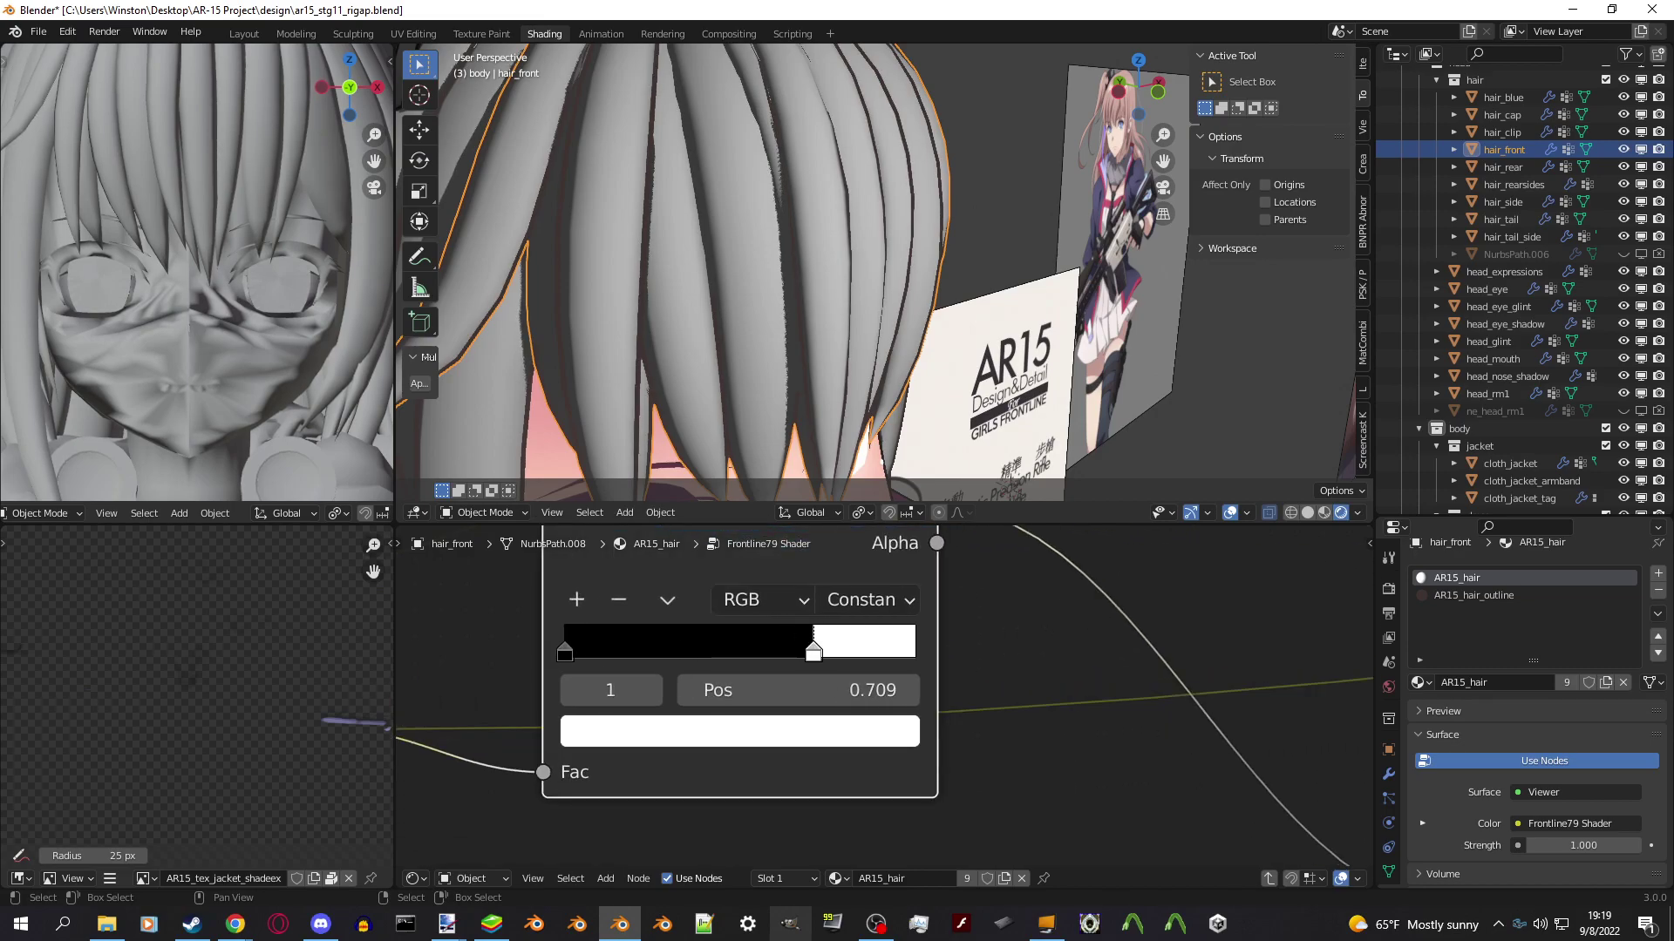
Slide the ColorRamp white stop left, from about 0.445 toward 0.273.
{"action": "left_click_drag", "start_coordinate": [834, 652], "coordinate": [720, 652]}
{"action": "left_click", "coordinate": [565, 652]}
{"action": "left_click", "coordinate": [721, 652]}
{"action": "middle_click_drag", "start_coordinate": [784, 262], "coordinate": [732, 244]}
{"action": "middle_click_drag", "start_coordinate": [749, 662], "coordinate": [763, 781]}
{"action": "middle_click_drag", "start_coordinate": [741, 262], "coordinate": [697, 257]}
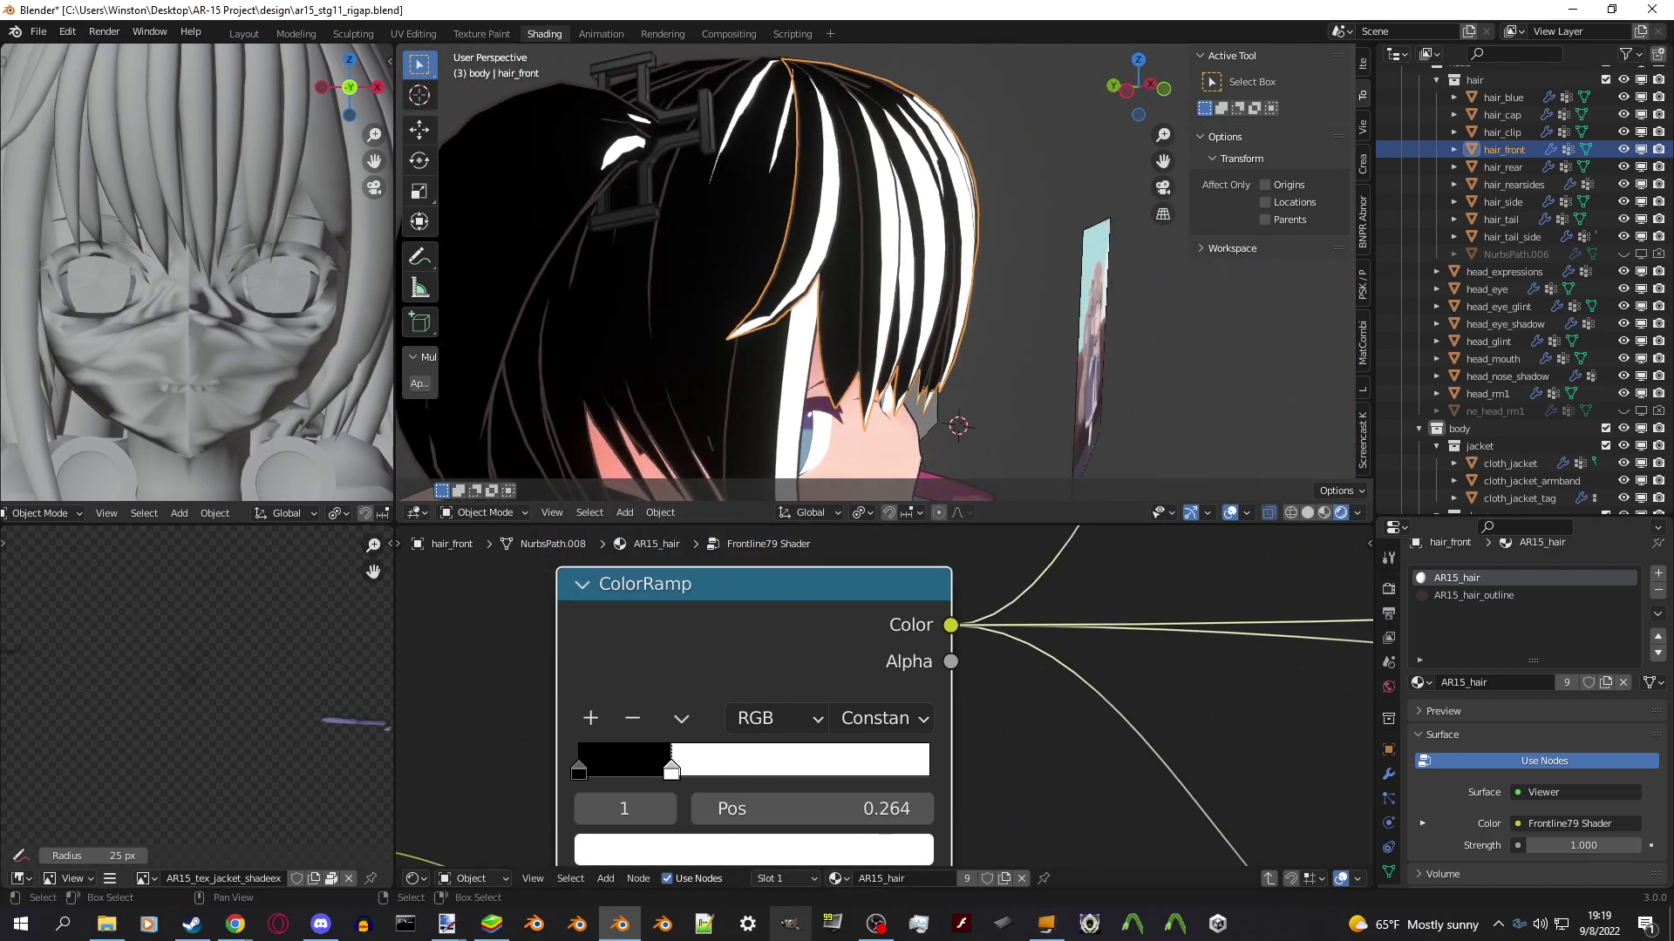
{"action": "left_click_drag", "start_coordinate": [671, 767], "coordinate": [611, 767]}
{"action": "scroll", "coordinate": [959, 429], "scroll_direction": "up", "scroll_amount": 5}
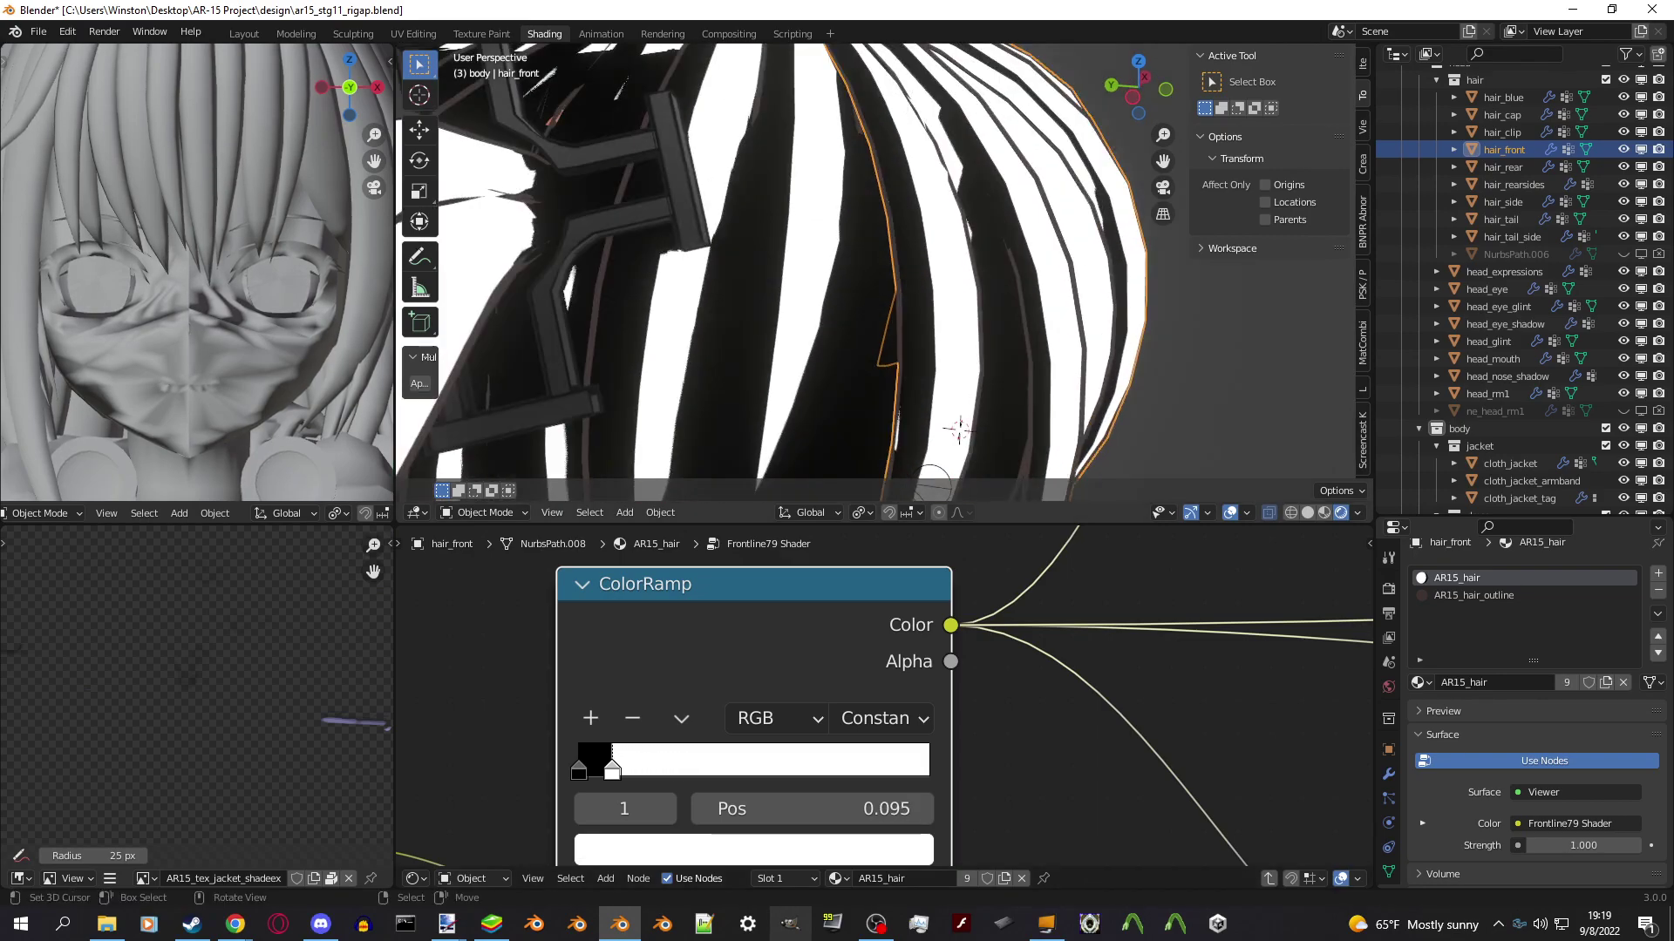
{"action": "scroll", "coordinate": [959, 428], "scroll_direction": "up", "scroll_amount": 2}
{"action": "scroll", "coordinate": [907, 671], "scroll_direction": "down", "scroll_amount": 5}
Reposition the ColorRamp, rewire the Mix Fac link, and preview the Mix output outside the group.
{"action": "key", "text": "g"}
{"action": "left_click", "coordinate": [811, 724]}
{"action": "scroll", "coordinate": [890, 647], "scroll_direction": "up", "scroll_amount": 4}
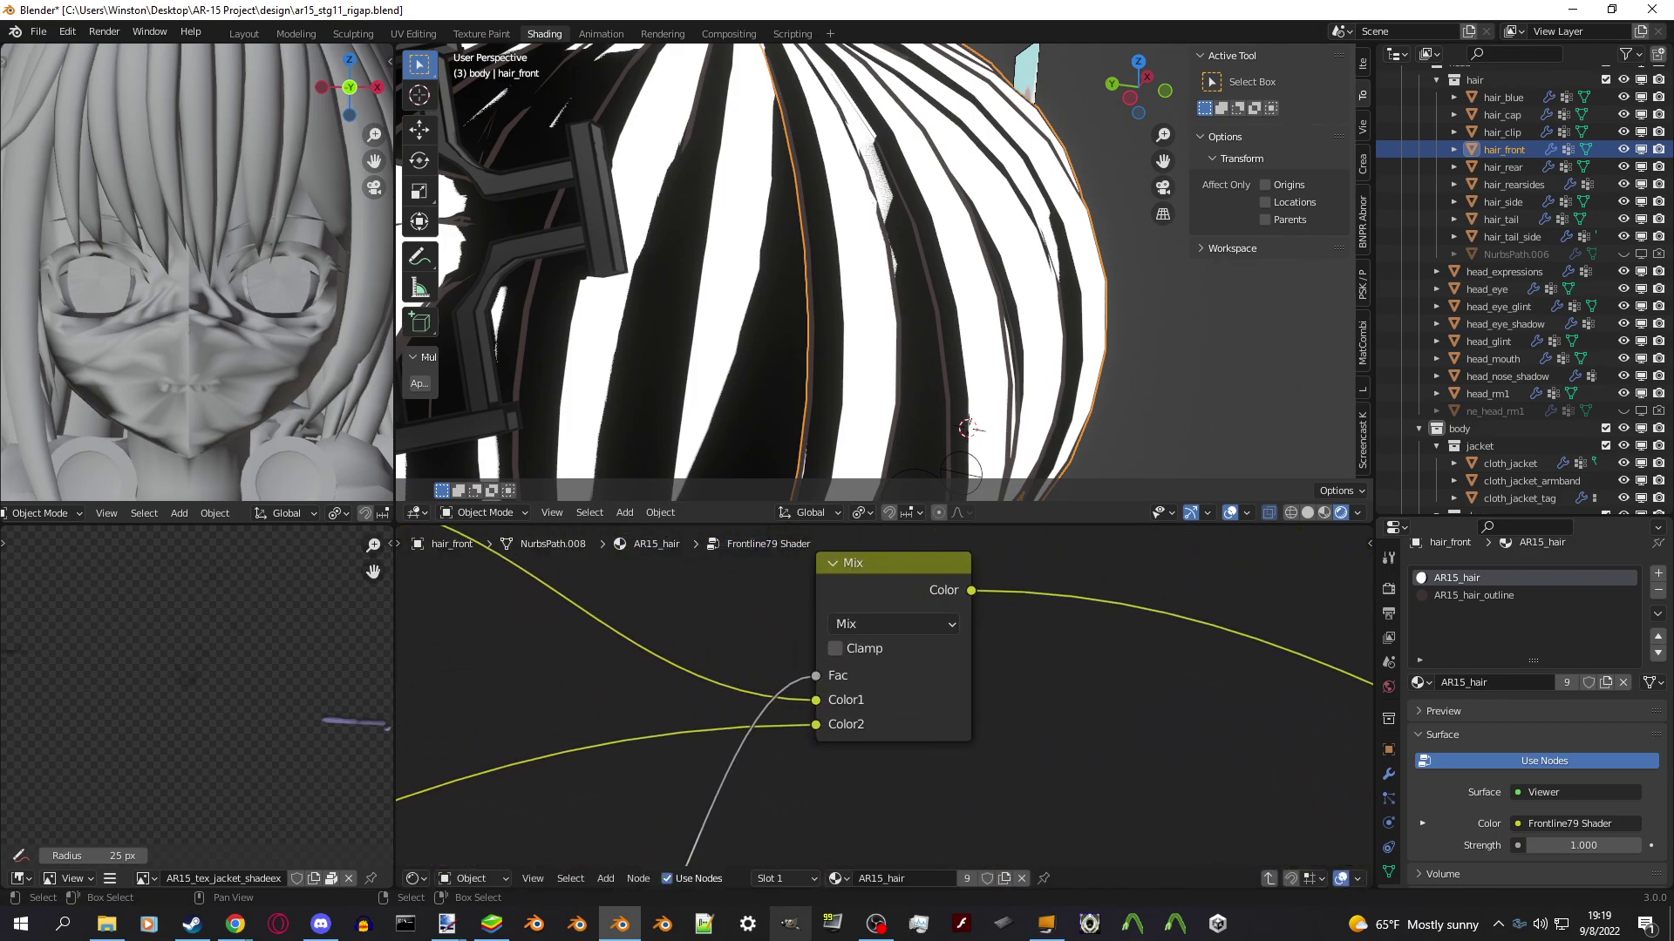
{"action": "left_click_drag", "start_coordinate": [815, 675], "coordinate": [815, 675]}
{"action": "scroll", "coordinate": [889, 680], "scroll_direction": "down", "scroll_amount": 4}
{"action": "key", "text": "Tab"}
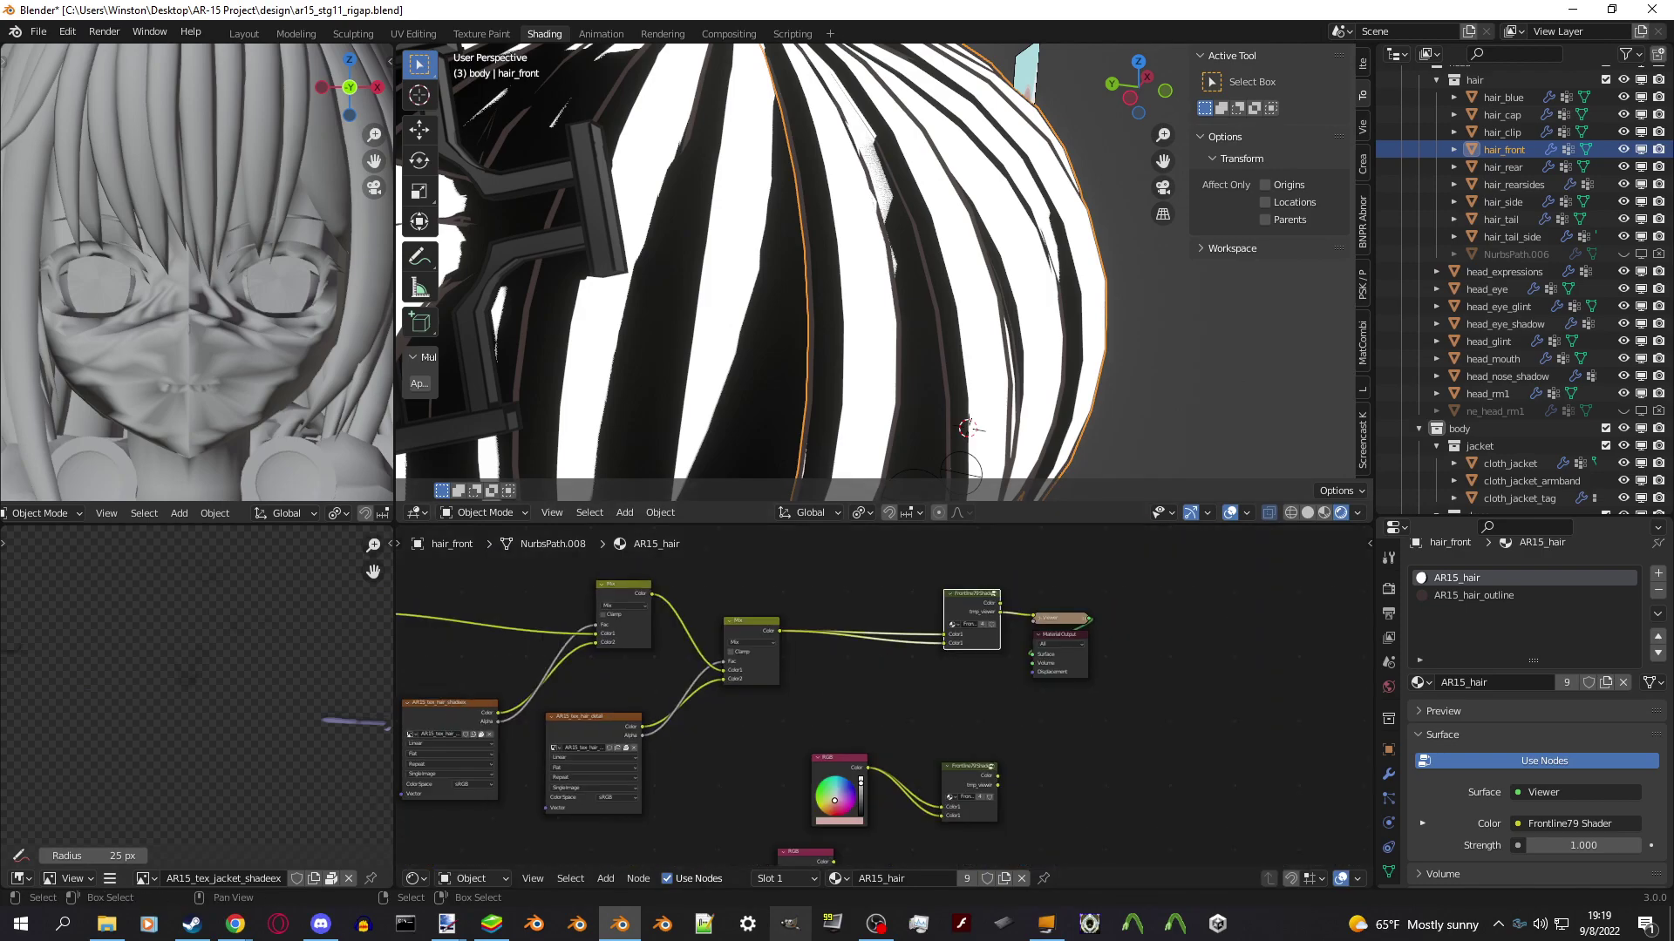
{"action": "left_click", "coordinate": [702, 629], "text": "ctrl+shift"}
{"action": "middle_click_drag", "start_coordinate": [927, 416], "coordinate": [963, 407]}
Enter the Frontline79 Shader group and preview the ColorRamp output on the hair.
{"action": "left_click", "coordinate": [1002, 577], "text": "ctrl+shift"}
{"action": "key", "text": "Tab"}
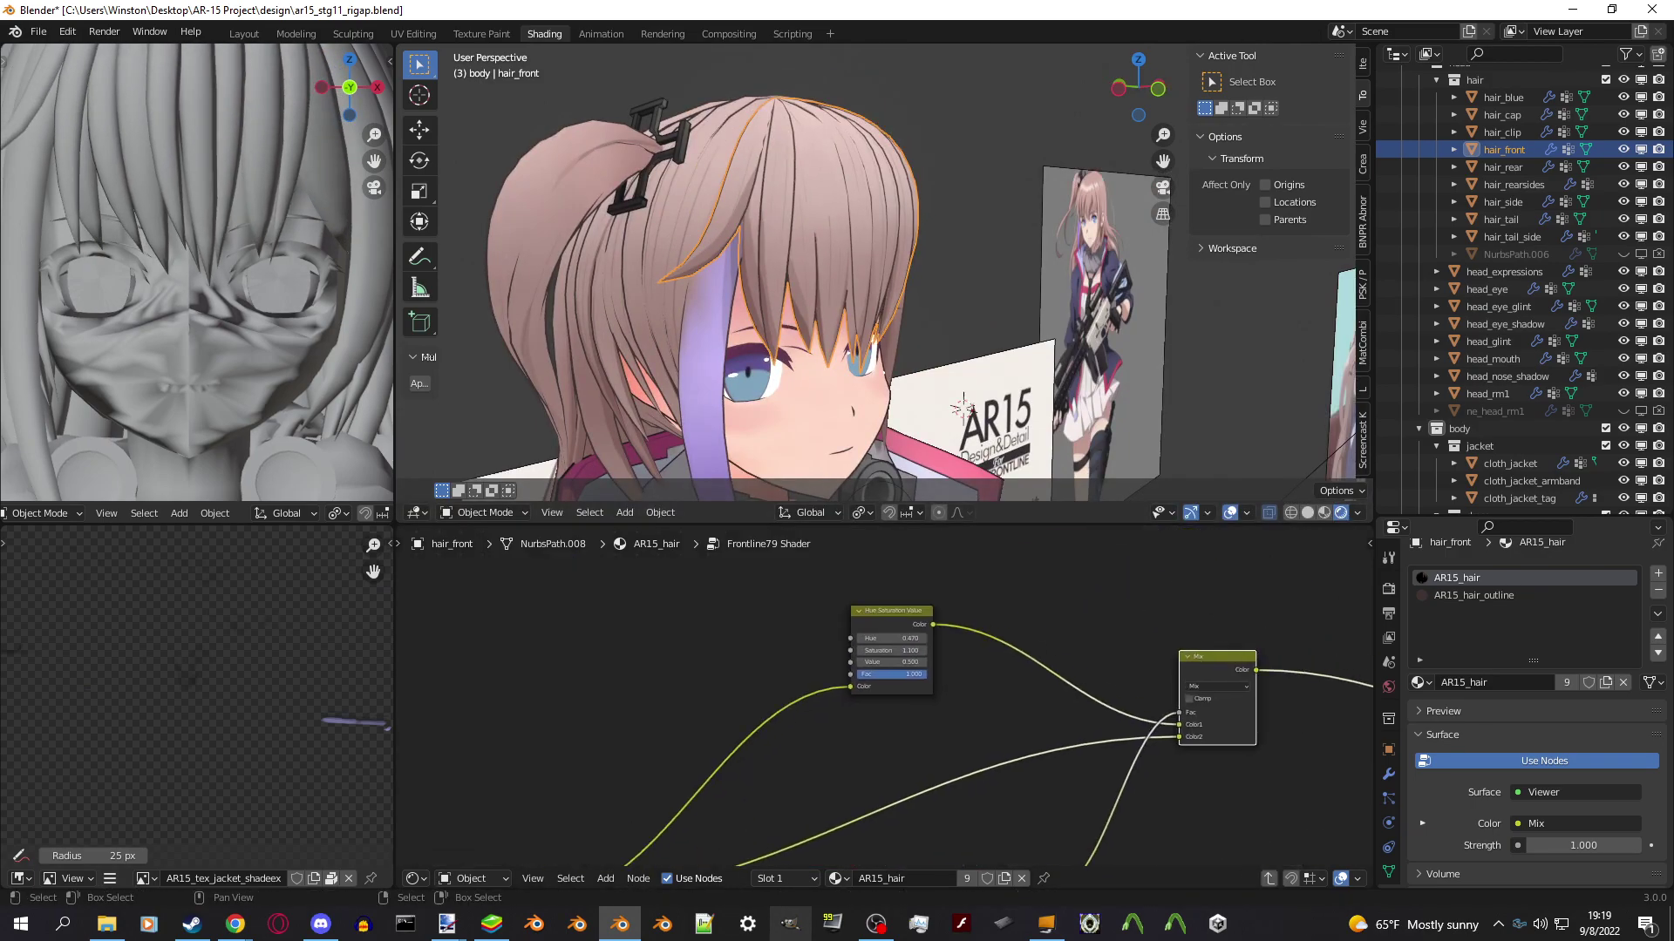
{"action": "scroll", "coordinate": [828, 272], "scroll_direction": "up", "scroll_amount": 3}
{"action": "middle_click_drag", "start_coordinate": [828, 272], "coordinate": [741, 279]}
{"action": "middle_click_drag", "start_coordinate": [872, 784], "coordinate": [670, 793]}
{"action": "left_click", "coordinate": [671, 793], "text": "ctrl+shift"}
Preview the Mix node's output, then return to the ColorRamp black-and-white shadow mask.
{"action": "middle_click_drag", "start_coordinate": [871, 305], "coordinate": [941, 288]}
{"action": "middle_click_drag", "start_coordinate": [784, 654], "coordinate": [830, 799]}
{"action": "left_click", "coordinate": [1059, 610], "text": "ctrl+shift"}
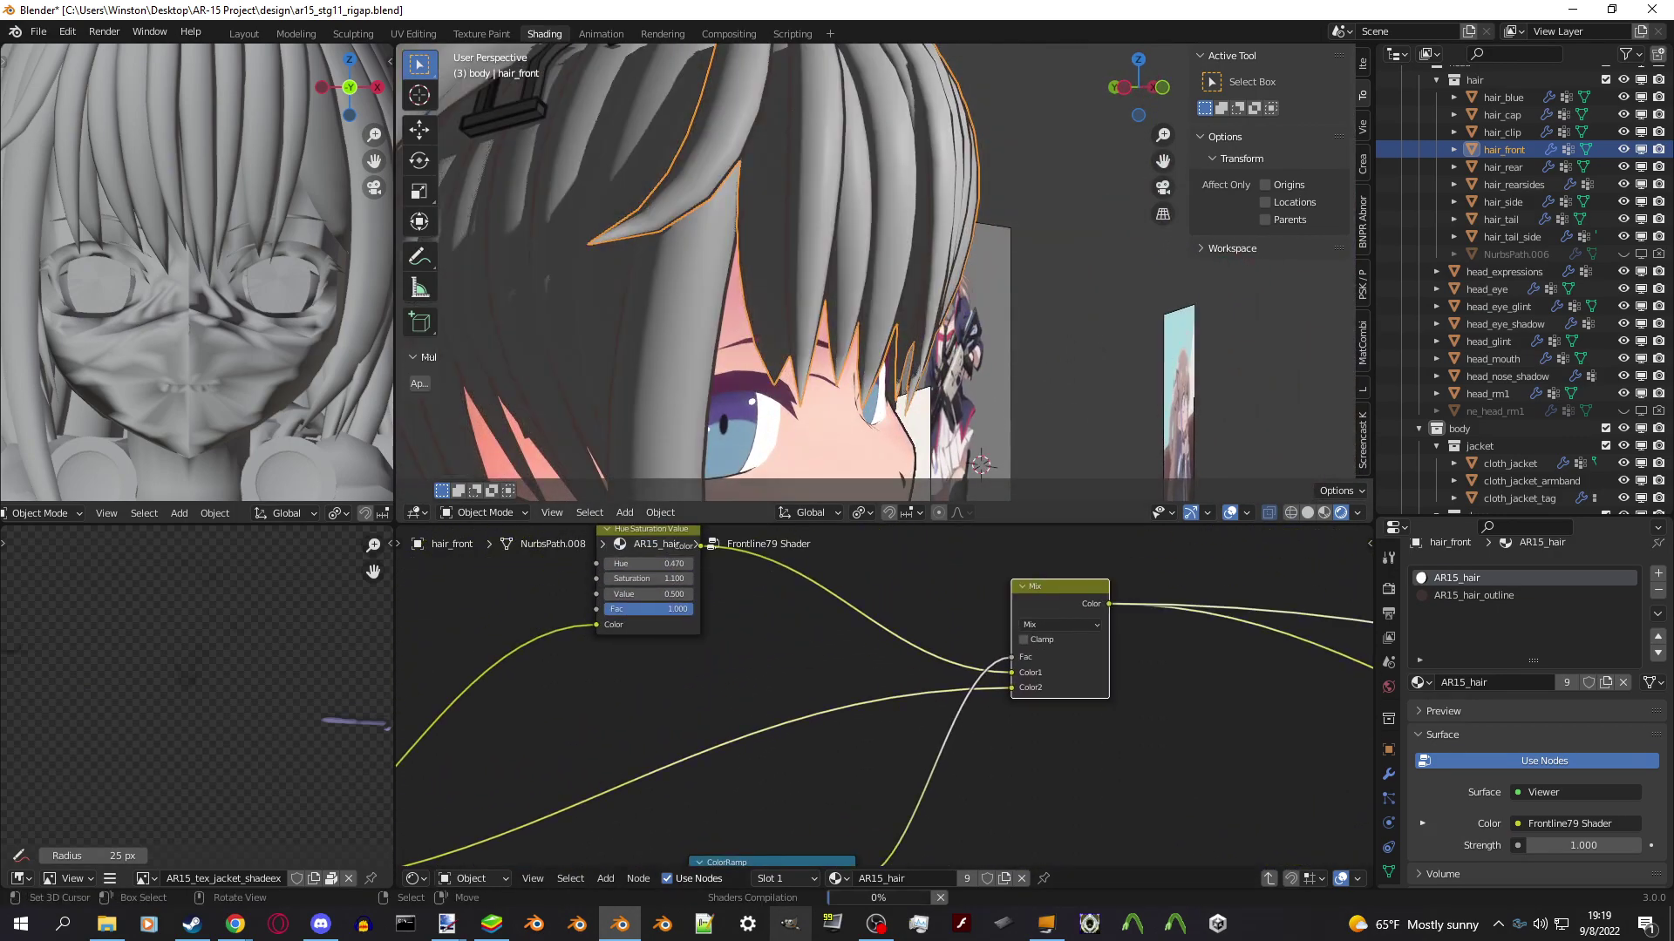
{"action": "scroll", "coordinate": [698, 270], "scroll_direction": "down", "scroll_amount": 3}
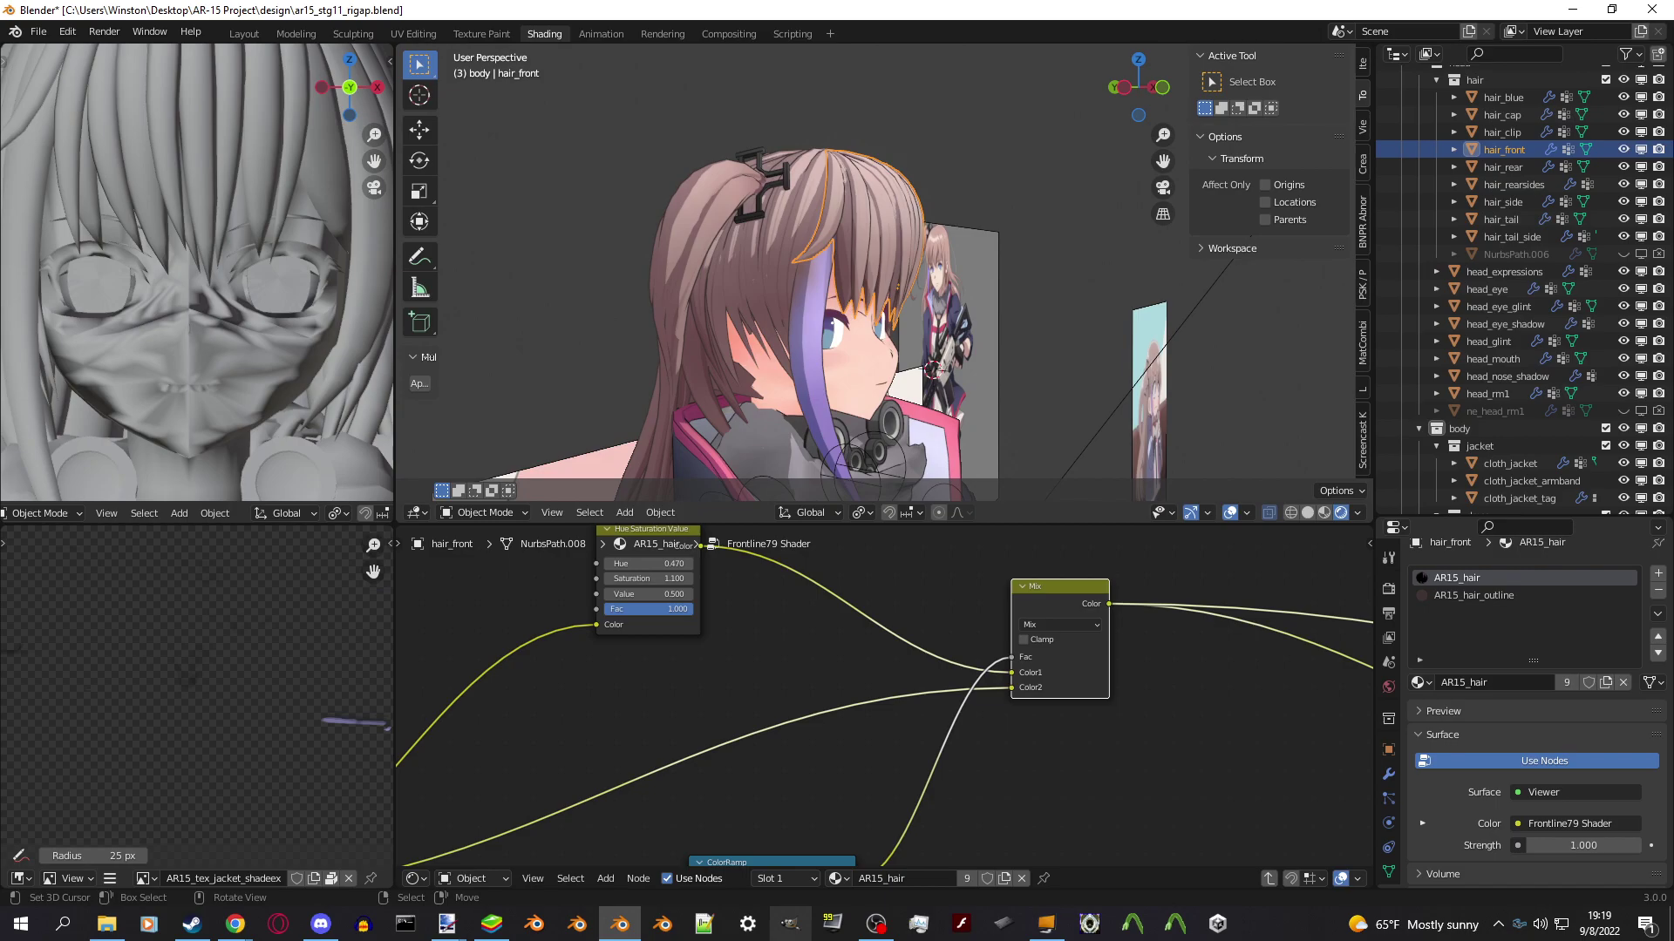
{"action": "scroll", "coordinate": [784, 270], "scroll_direction": "up", "scroll_amount": 8}
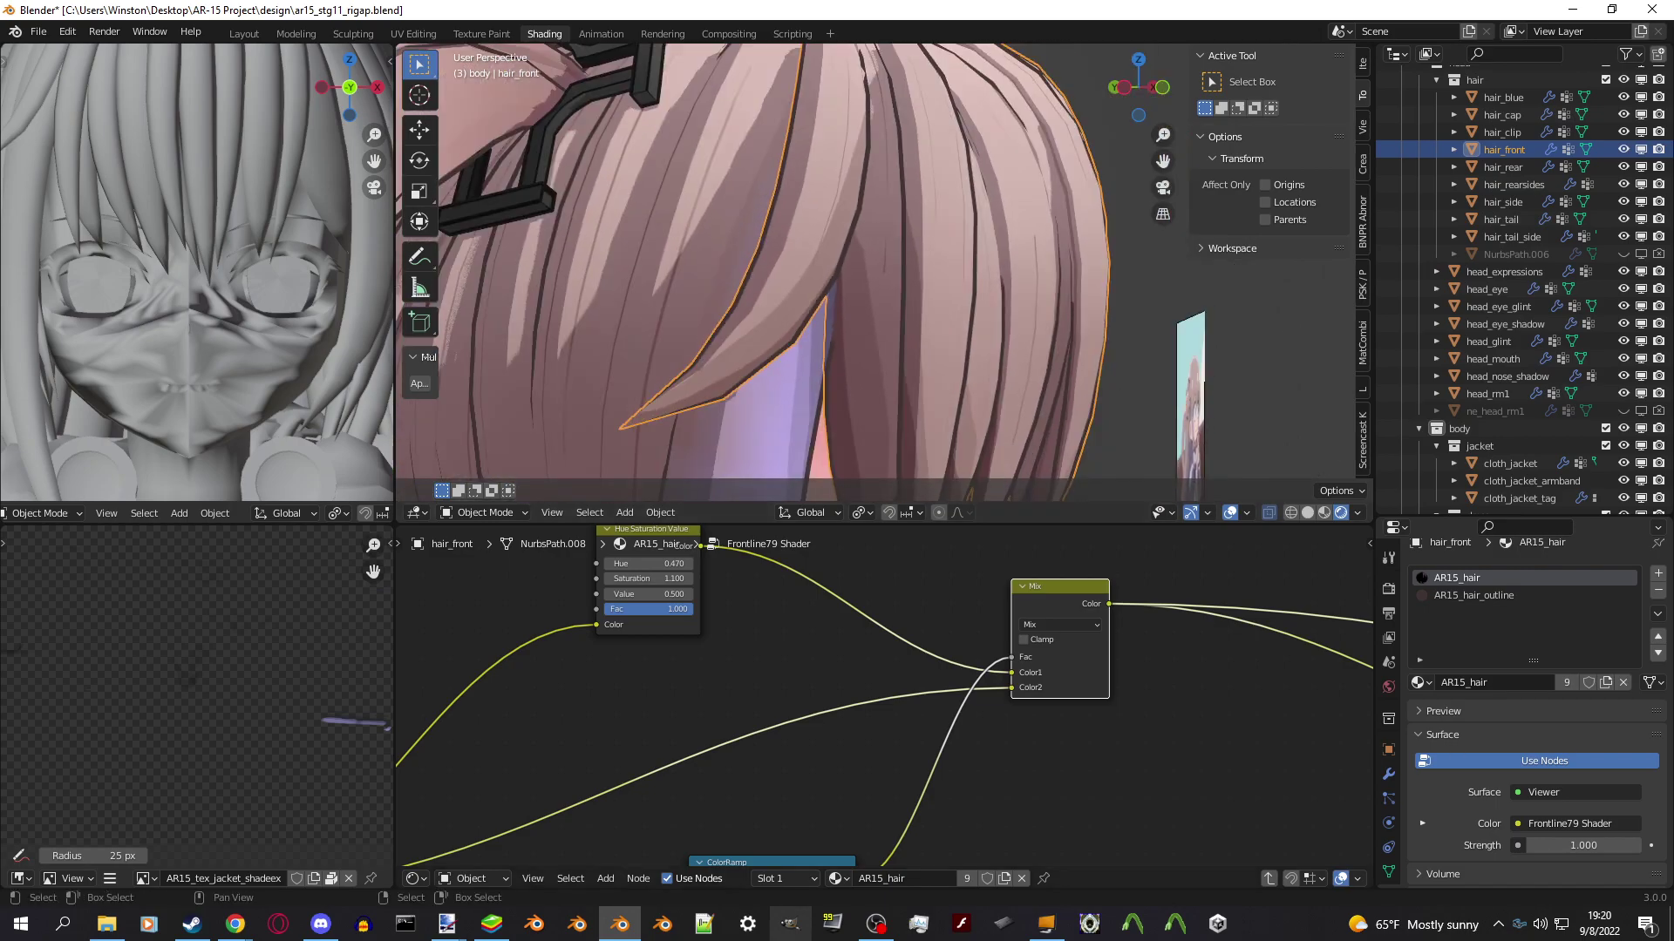
{"action": "middle_click_drag", "start_coordinate": [724, 863], "coordinate": [723, 780]}
{"action": "left_click", "coordinate": [714, 857], "text": "ctrl+shift"}
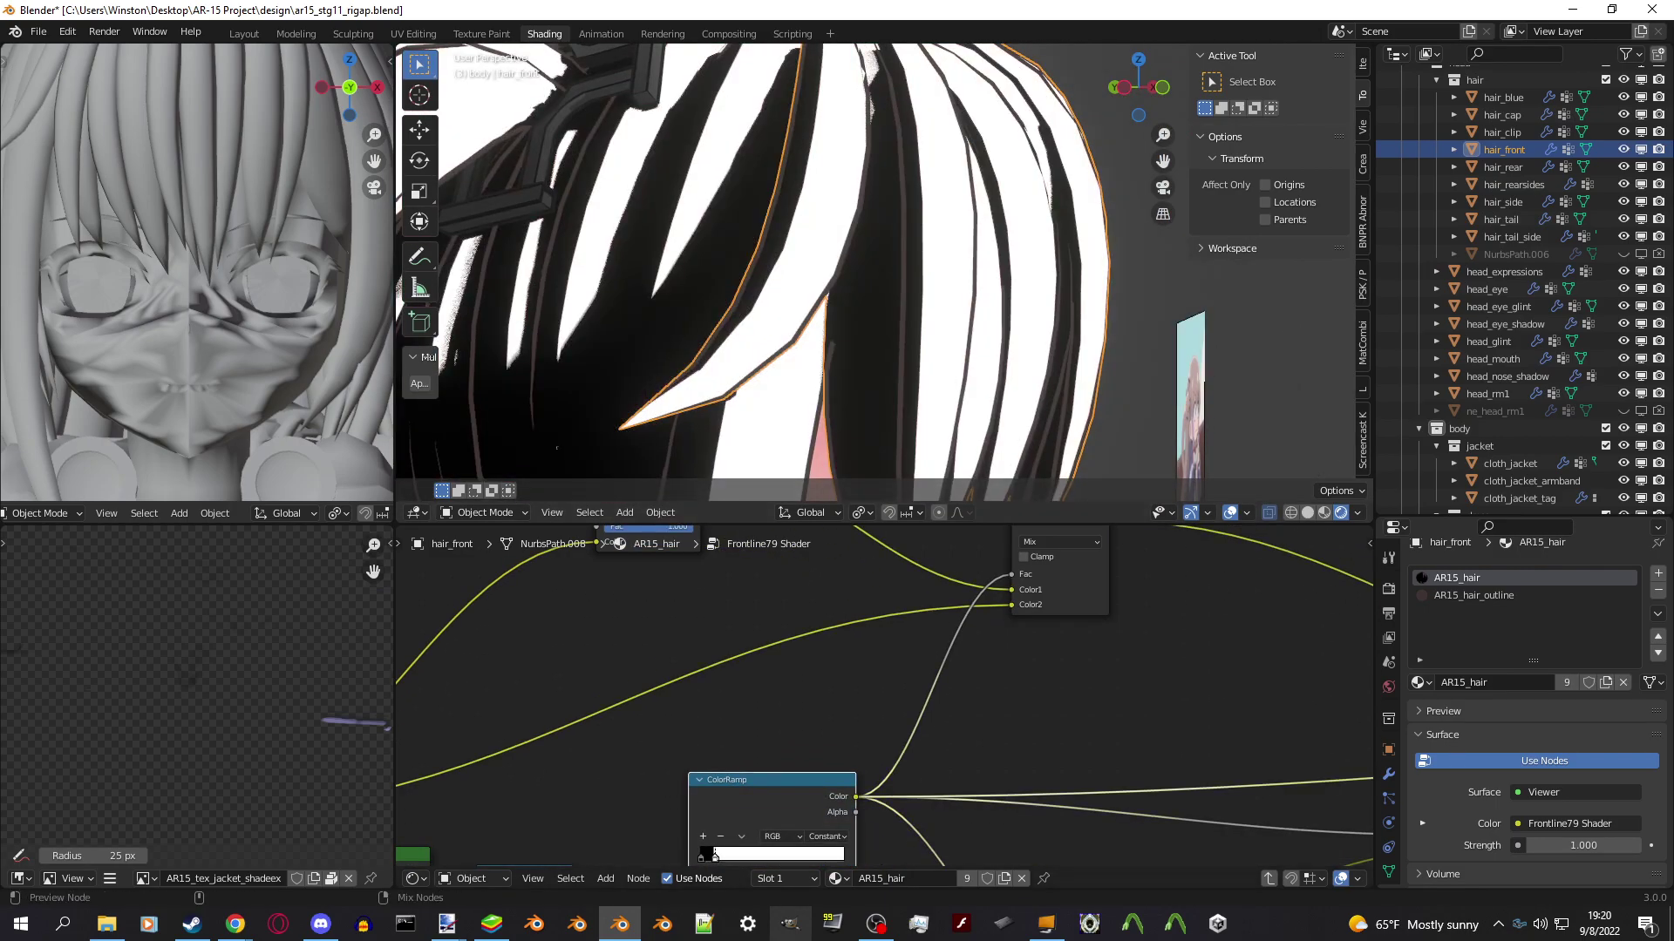
{"action": "scroll", "coordinate": [785, 270], "scroll_direction": "down", "scroll_amount": 6}
Set the Area light's power to 155 W.
{"action": "left_click", "coordinate": [1134, 199]}
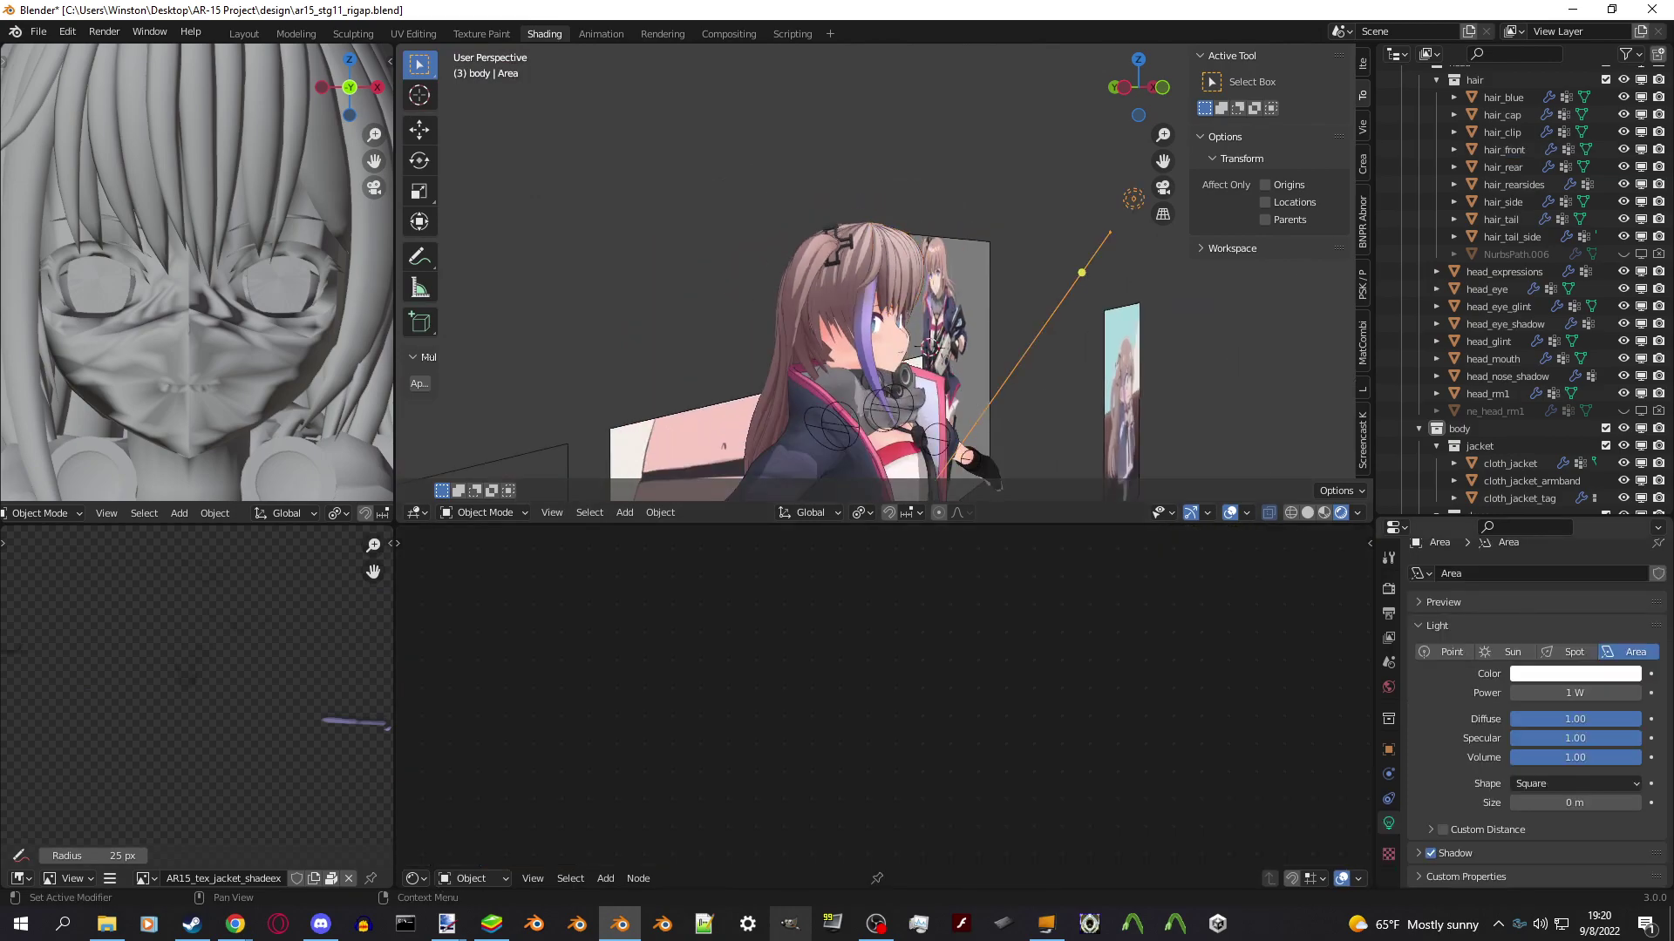
{"action": "key", "text": "Return"}
{"action": "scroll", "coordinate": [784, 271], "scroll_direction": "up", "scroll_amount": 8}
{"action": "left_click", "coordinate": [784, 261]}
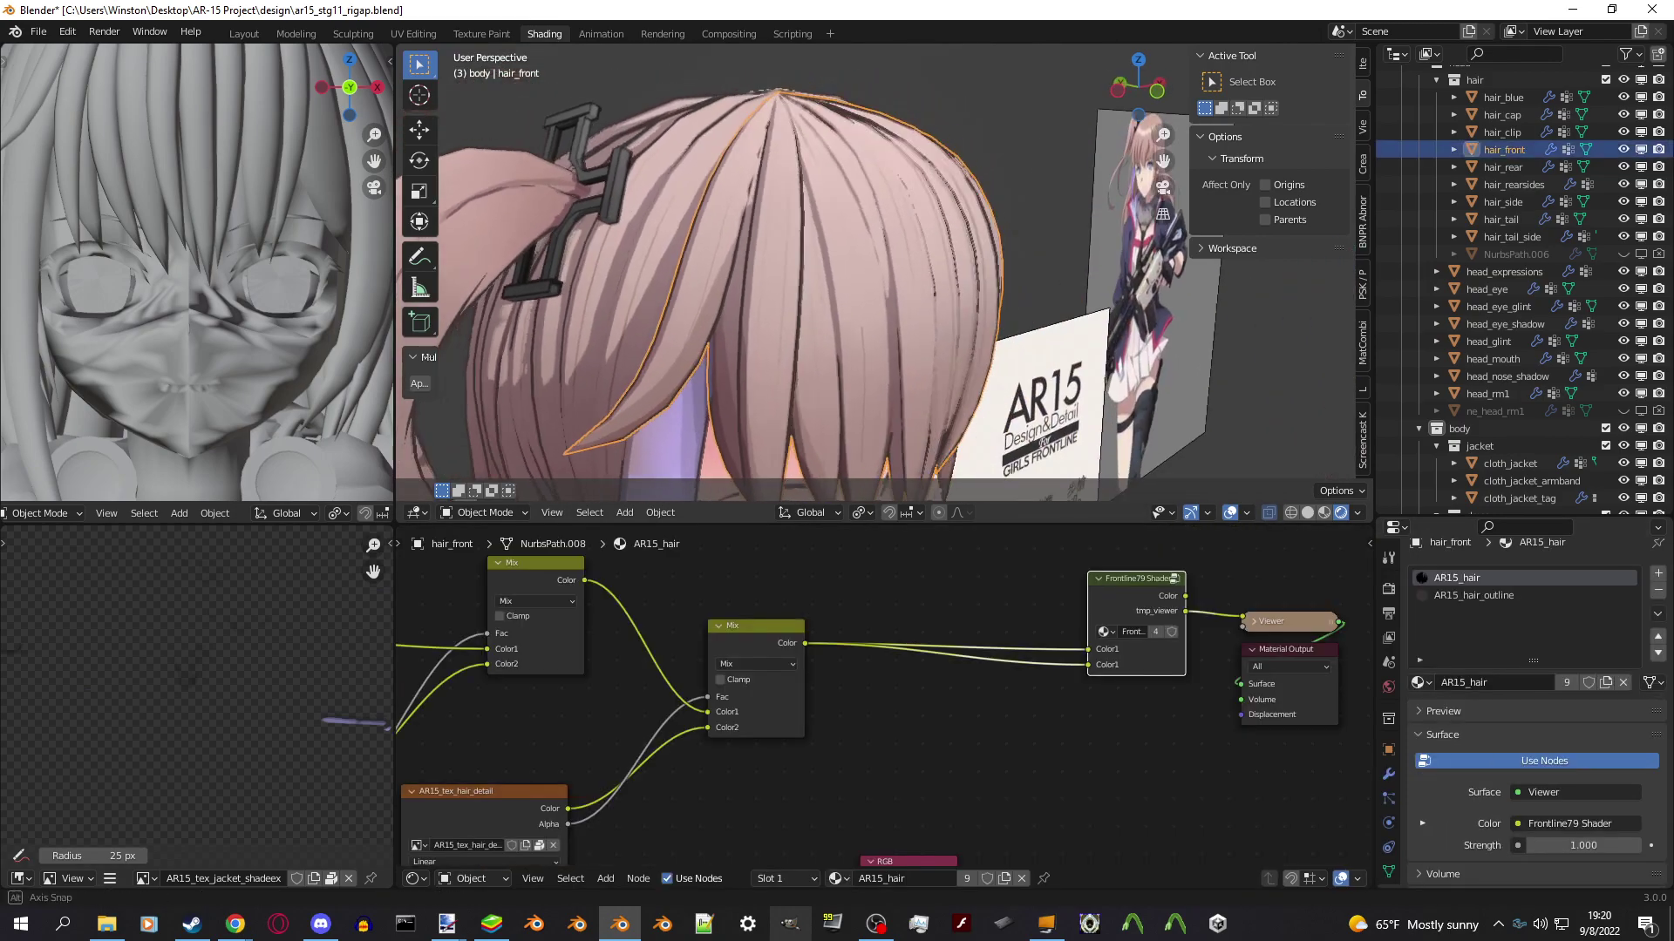
{"action": "scroll", "coordinate": [784, 271], "scroll_direction": "down", "scroll_amount": 6}
Move the Area light, then reselect the front hair and enter its Frontline79 Shader group.
{"action": "left_click", "coordinate": [979, 94]}
{"action": "key", "text": "g"}
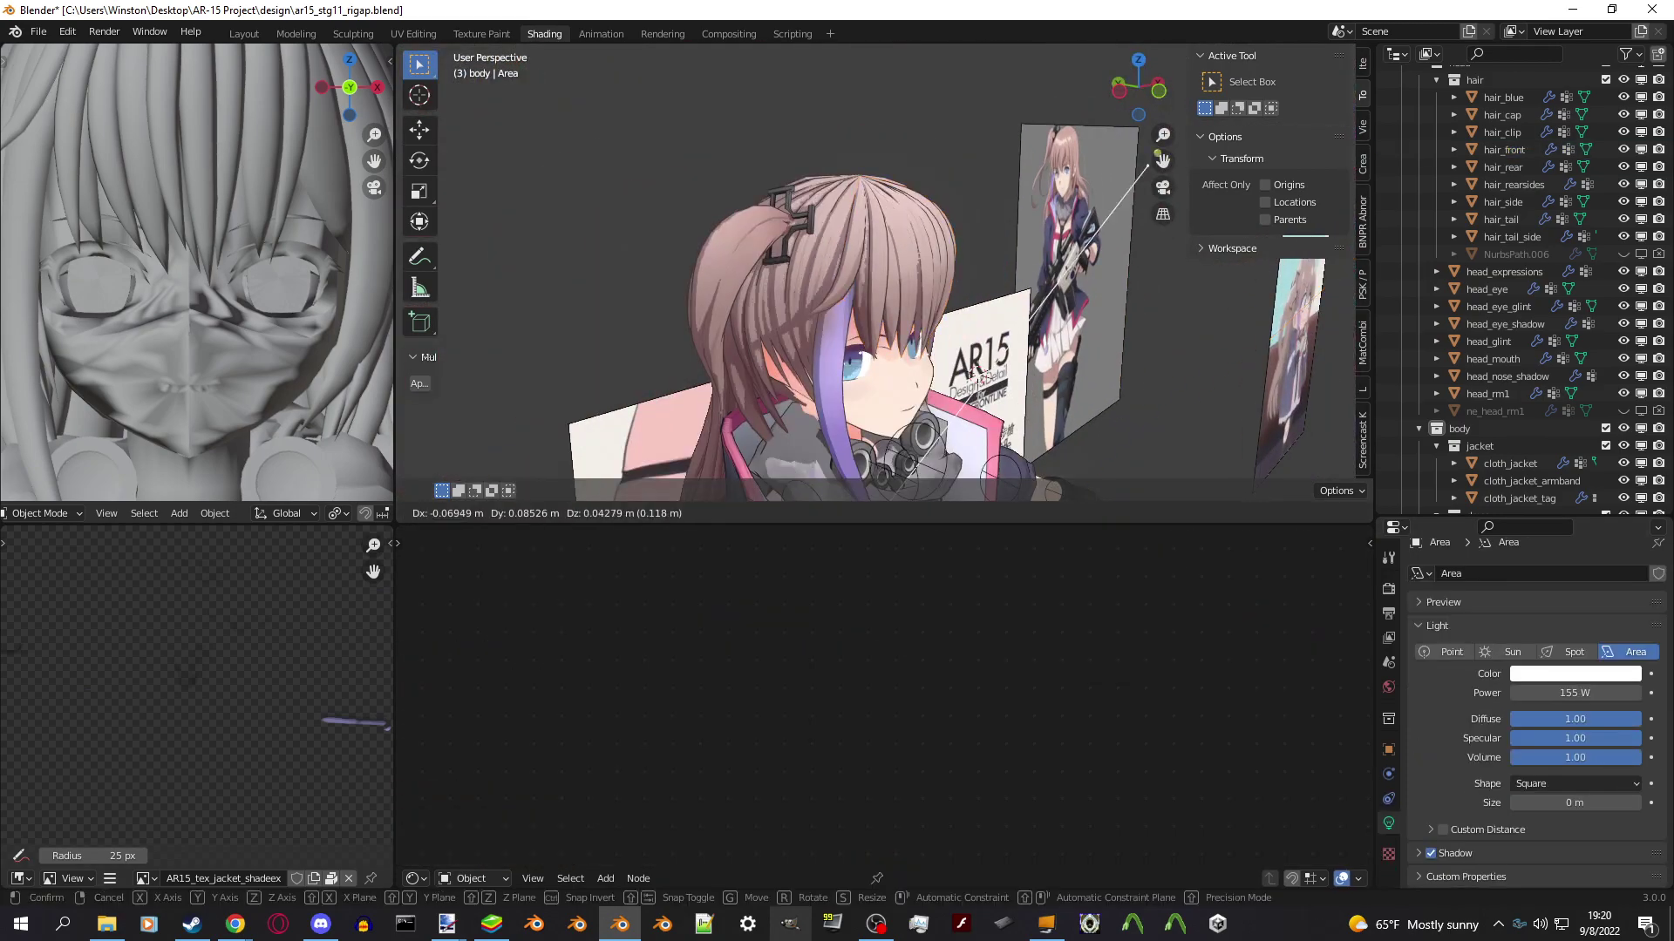
{"action": "key", "text": "Return"}
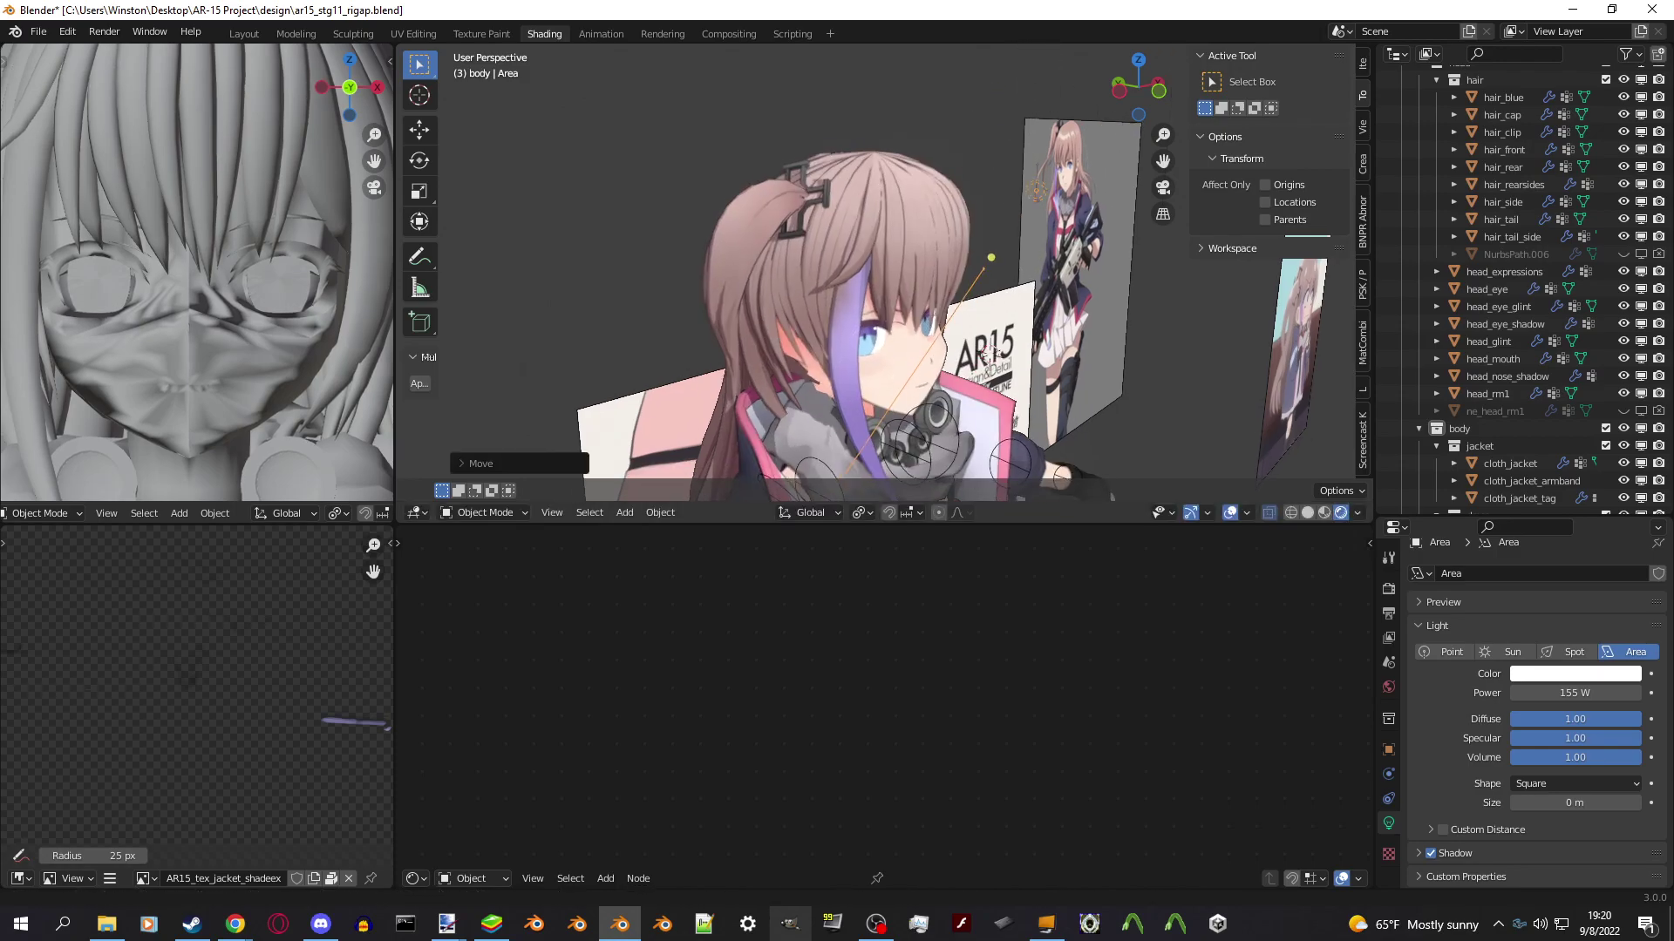
{"action": "scroll", "coordinate": [828, 270], "scroll_direction": "up", "scroll_amount": 8}
{"action": "left_click", "coordinate": [828, 261]}
{"action": "key", "text": "Tab"}
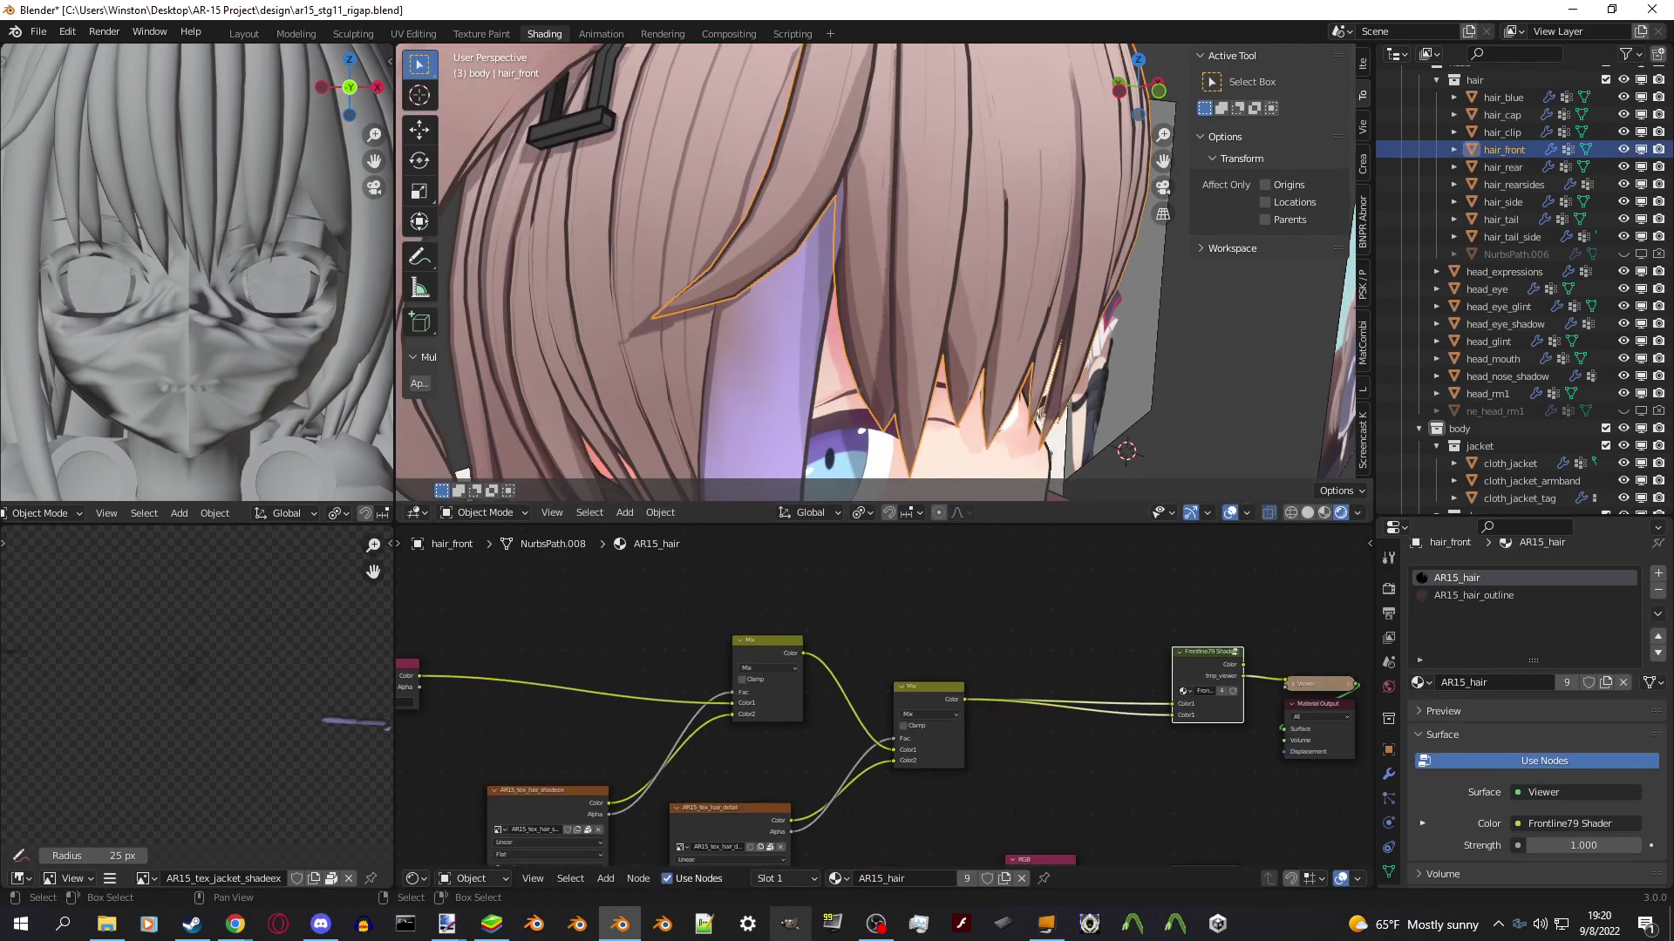
{"action": "scroll", "coordinate": [785, 271], "scroll_direction": "down", "scroll_amount": 6}
Reposition the Area light twice more, shifting it further right.
{"action": "left_click", "coordinate": [956, 349]}
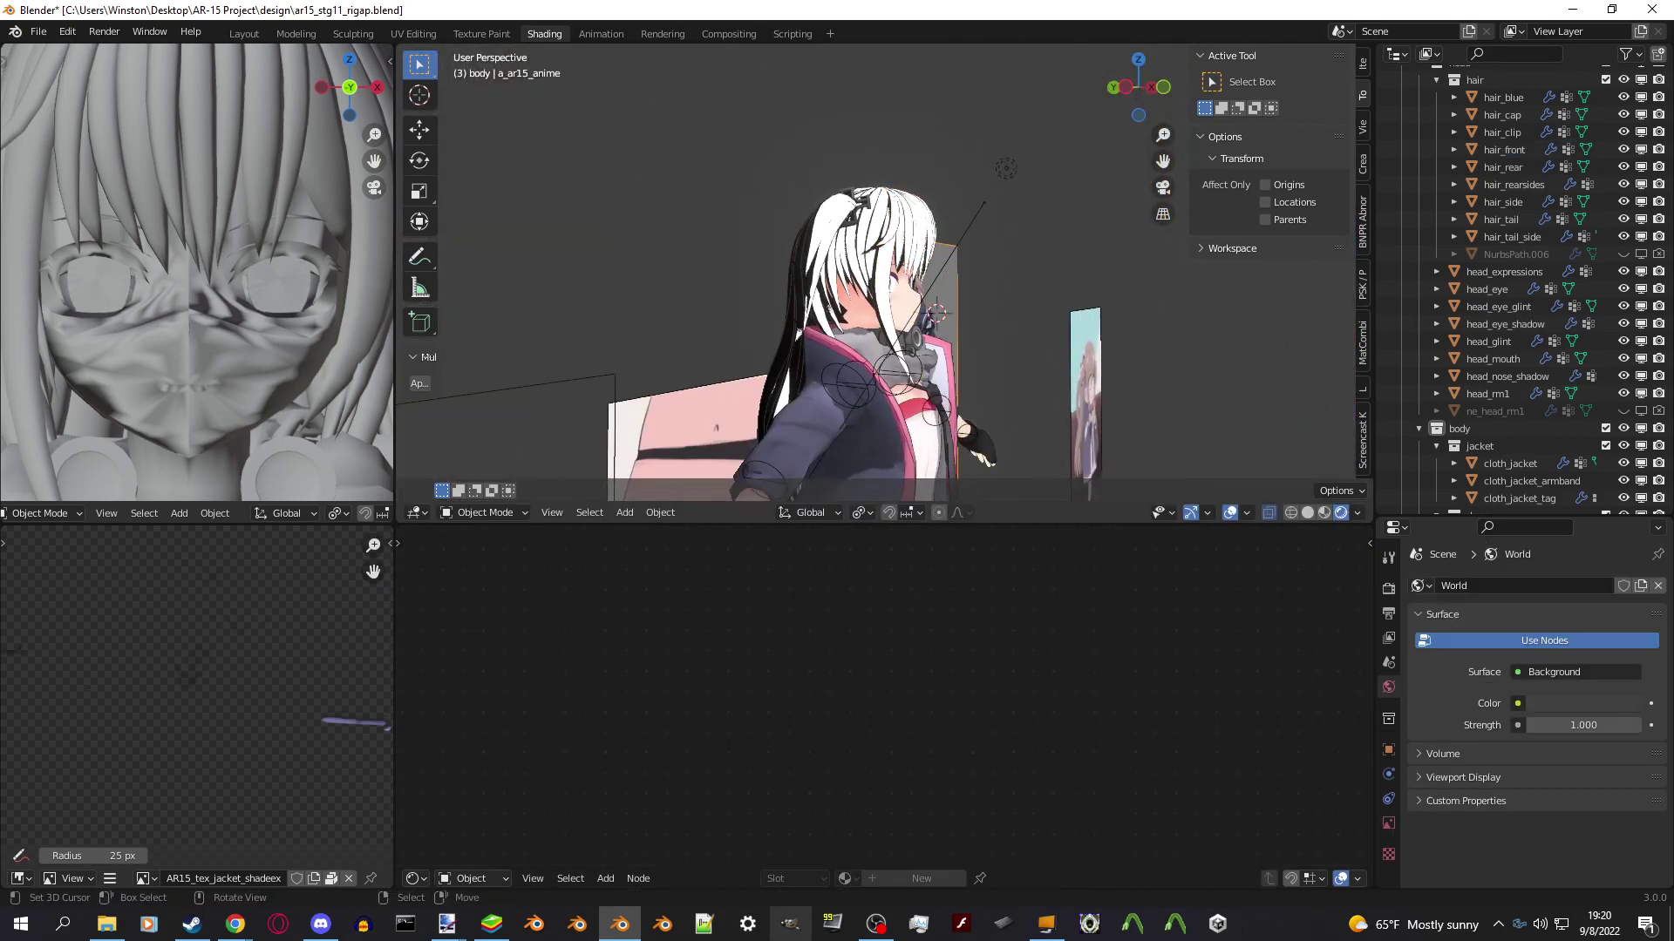
{"action": "left_click", "coordinate": [1006, 168]}
{"action": "key", "text": "g"}
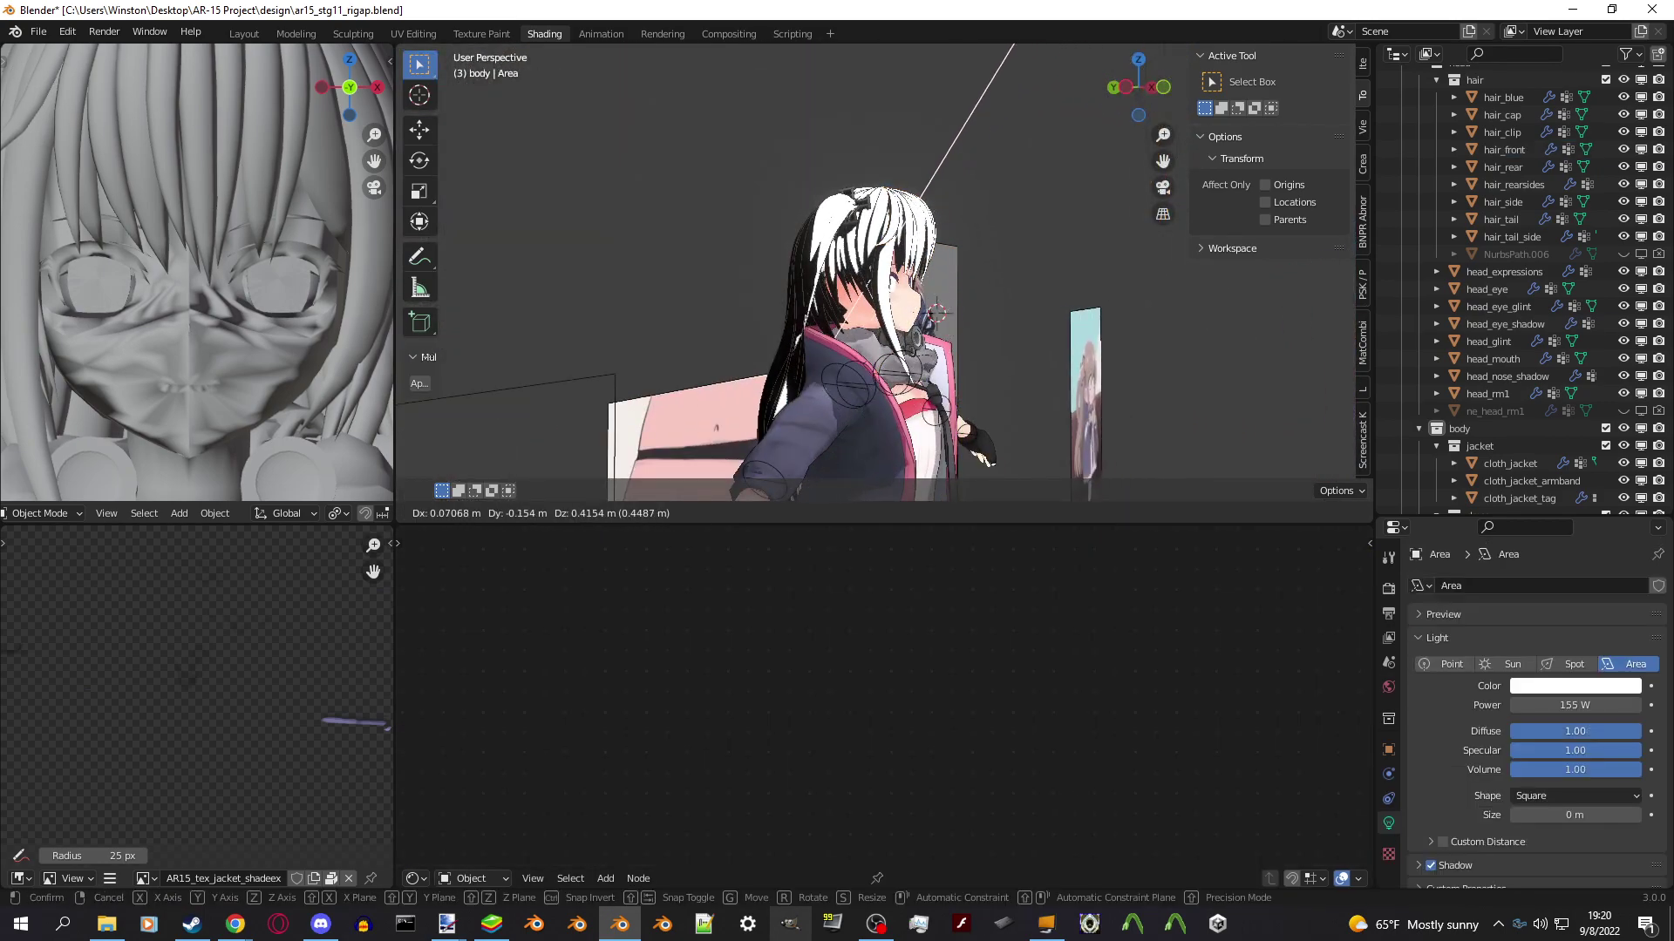
{"action": "key", "text": "Return"}
{"action": "left_click", "coordinate": [907, 252]}
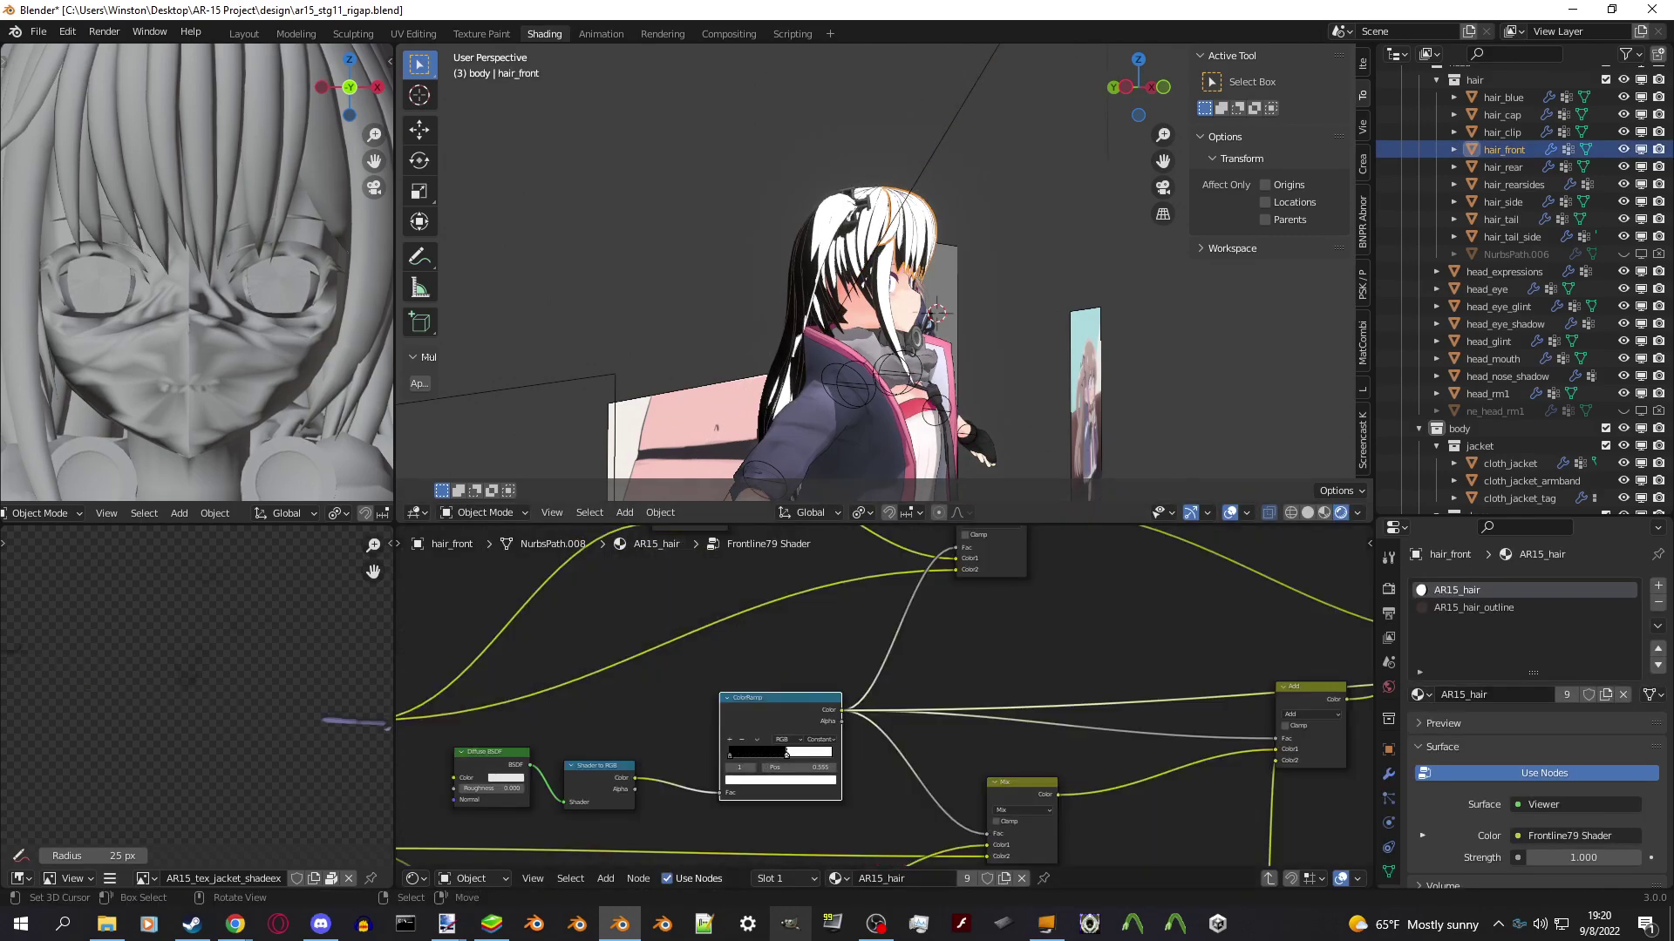
{"action": "left_click", "coordinate": [958, 122]}
{"action": "key", "text": "g"}
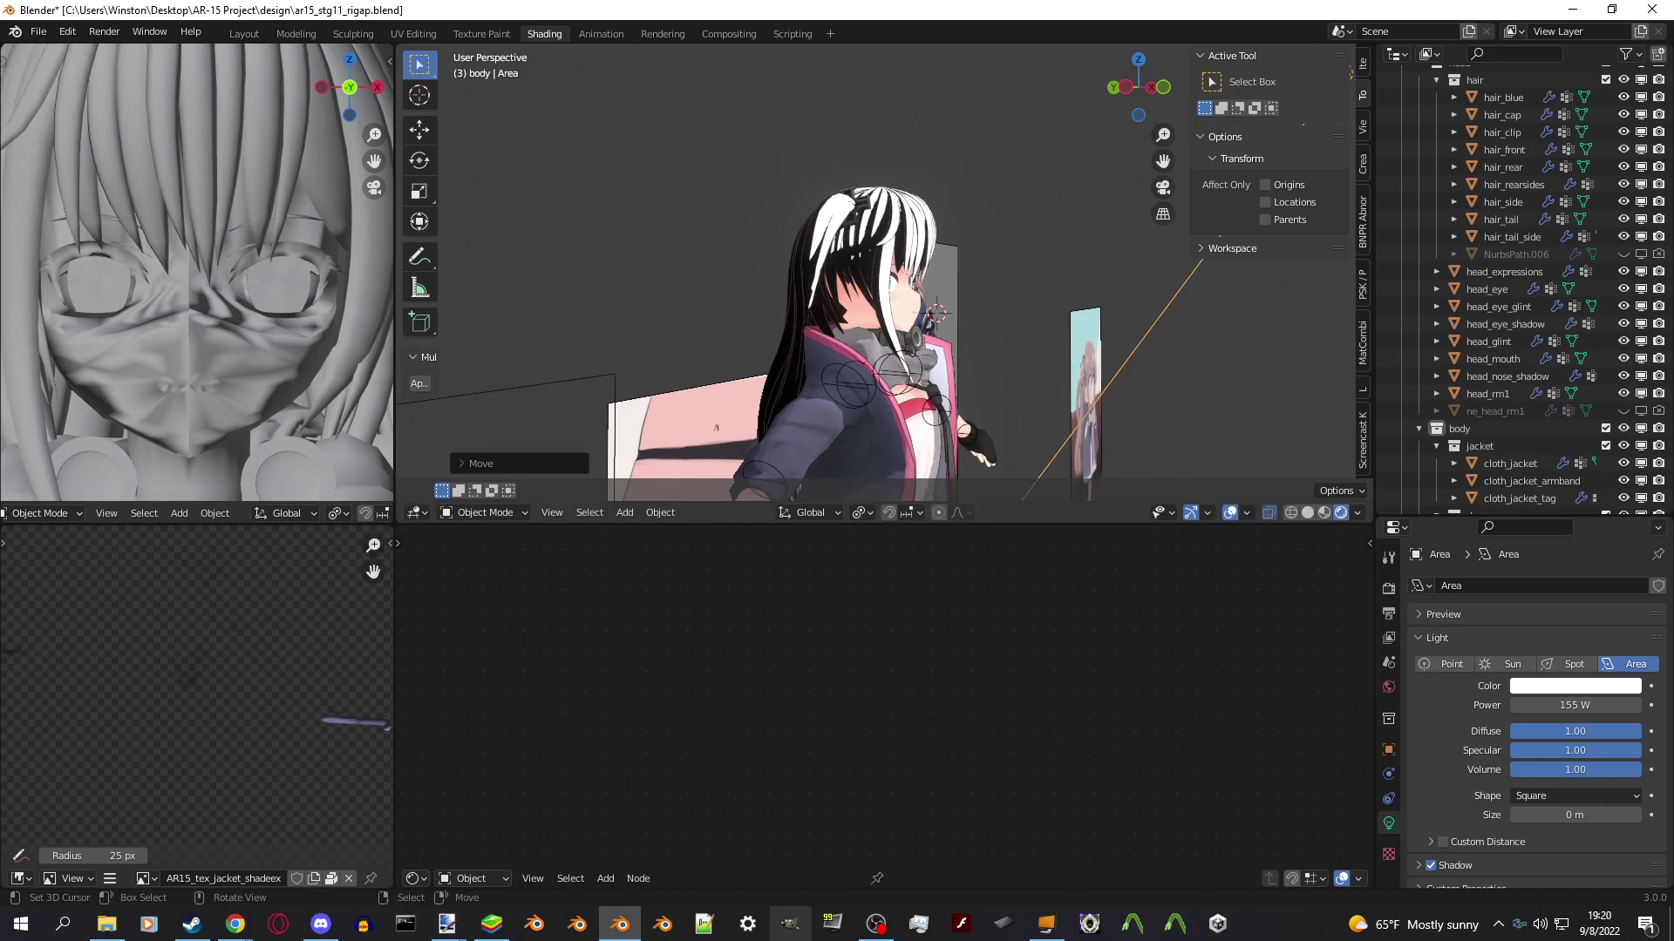
{"action": "key", "text": "Return"}
Compare the ColorRamp shadow mask with full hair shading, ending on full shading.
{"action": "left_click", "coordinate": [881, 252]}
{"action": "key", "text": "Tab"}
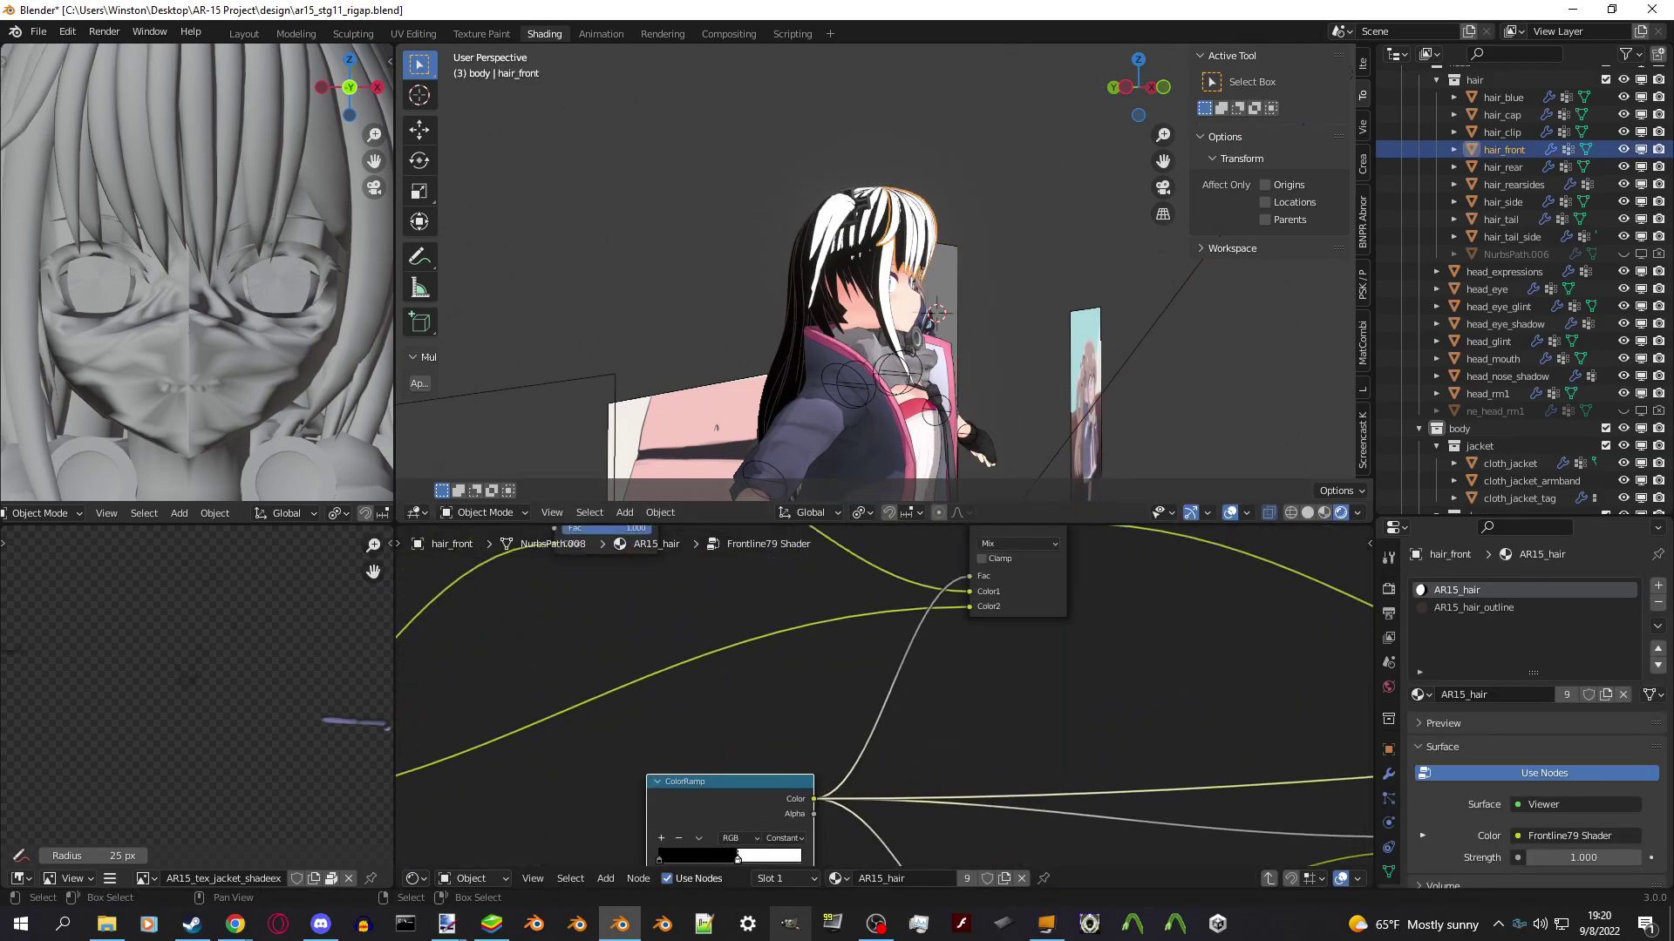
{"action": "scroll", "coordinate": [1013, 378], "scroll_direction": "up", "scroll_amount": 10}
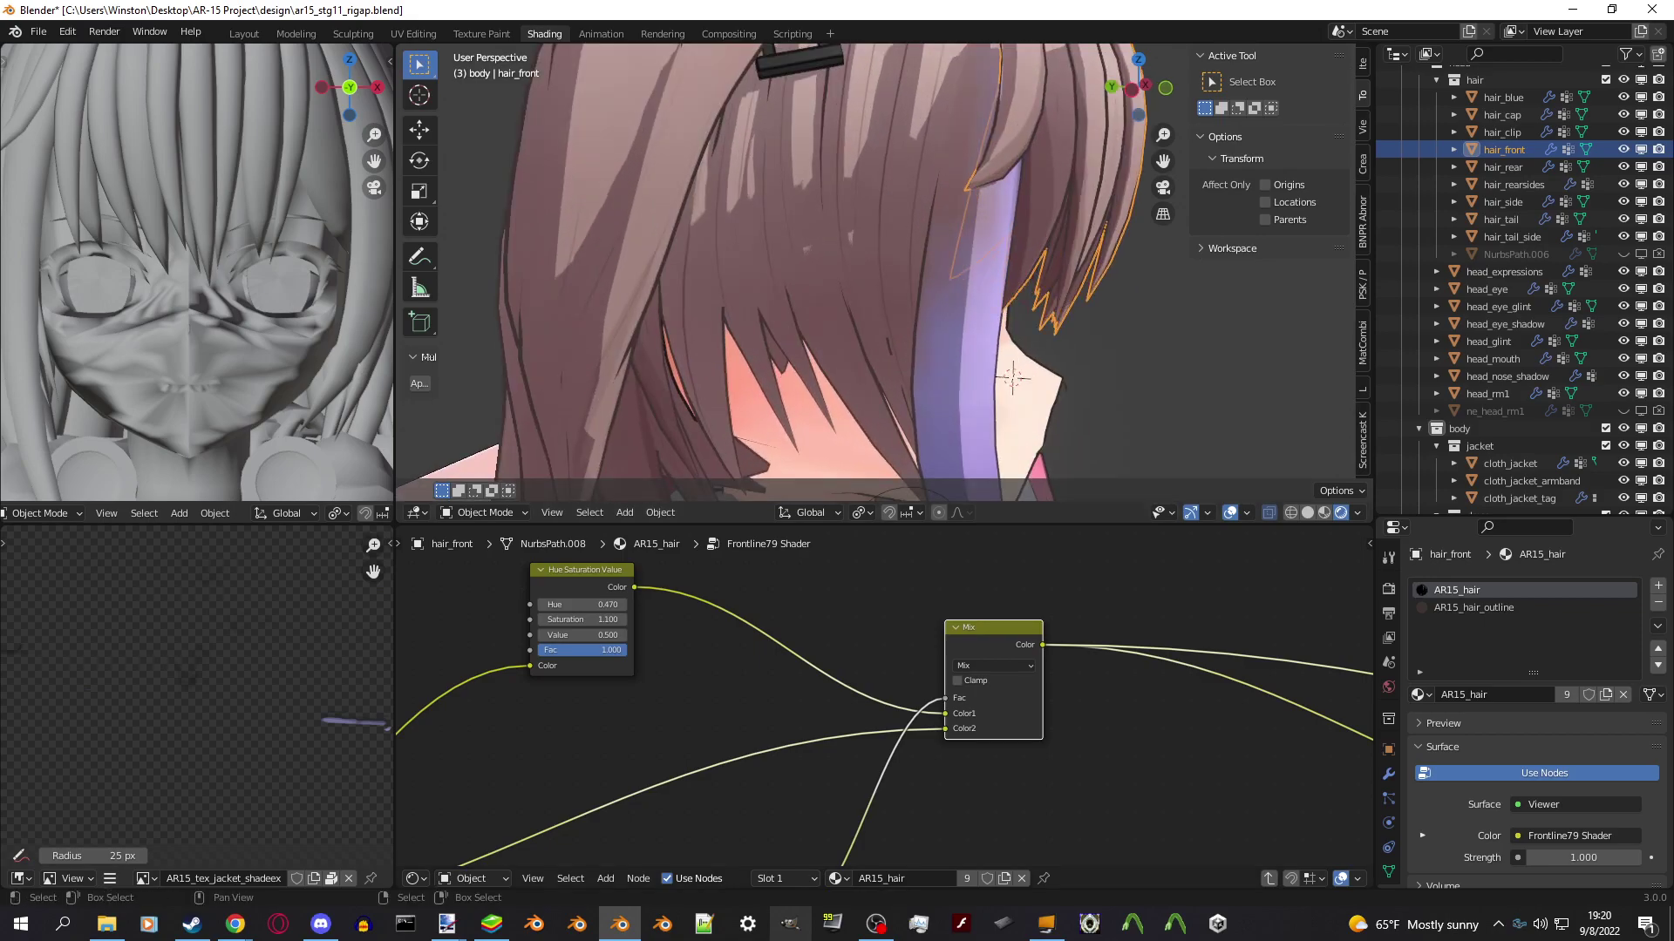
{"action": "scroll", "coordinate": [884, 698], "scroll_direction": "down", "scroll_amount": 3, "text": "shift"}
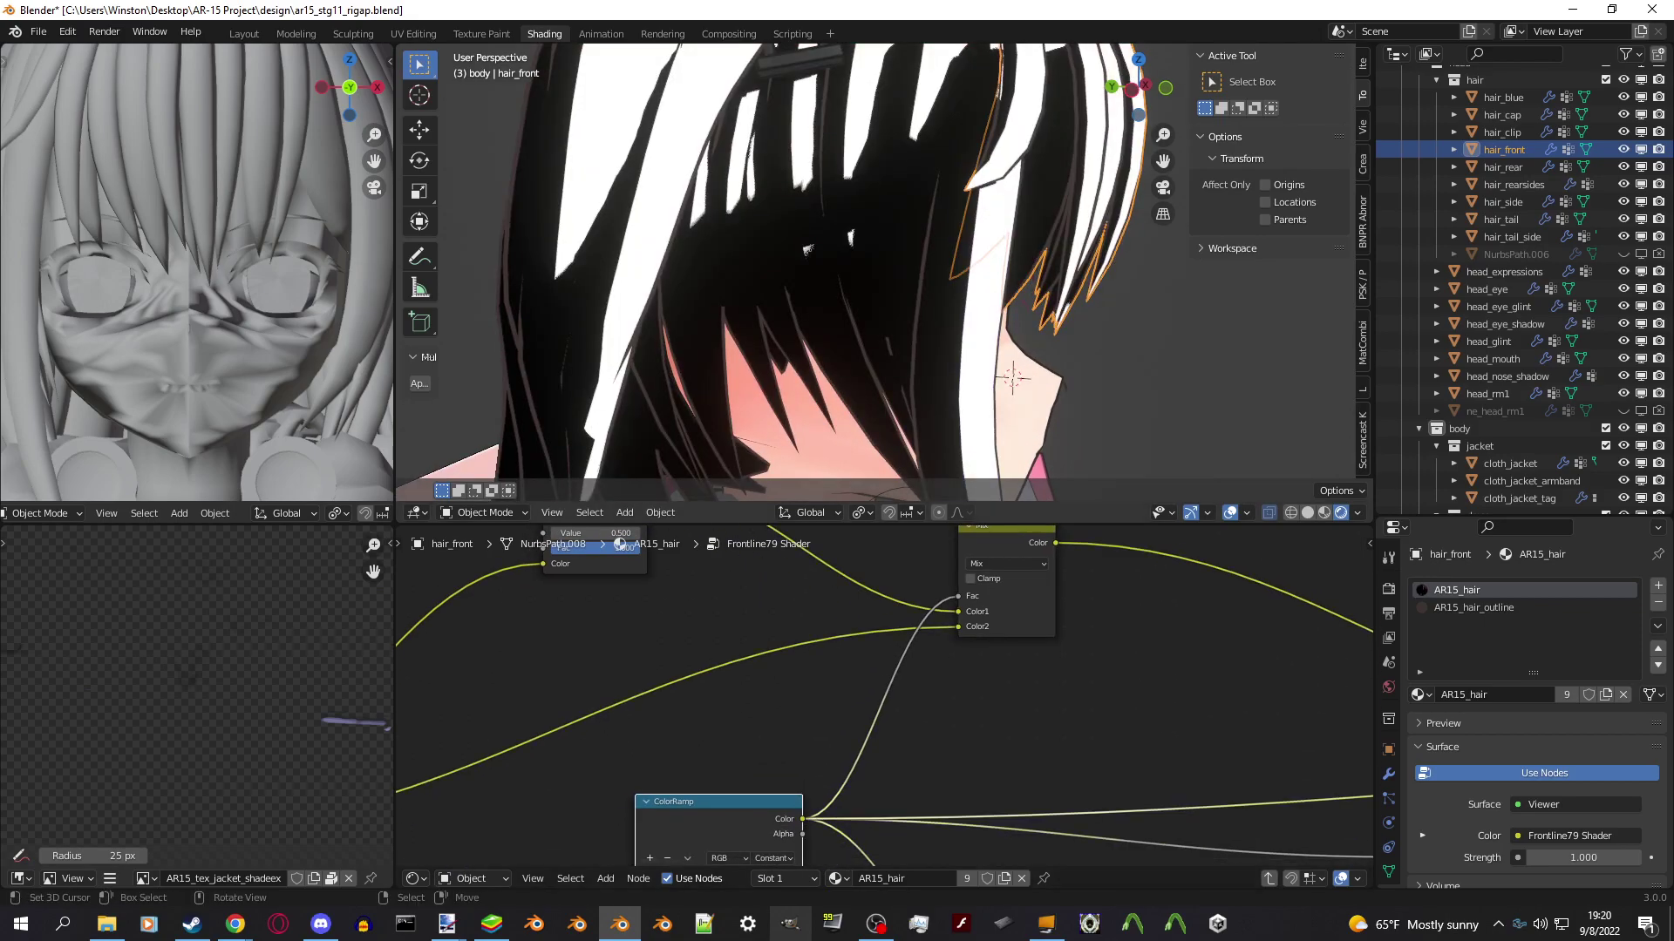
{"action": "left_click", "coordinate": [882, 693], "text": "ctrl+shift"}
{"action": "left_click", "coordinate": [882, 693], "text": "ctrl+shift"}
{"action": "left_click", "coordinate": [882, 693], "text": "ctrl+shift"}
{"action": "scroll", "coordinate": [882, 693], "scroll_direction": "down", "scroll_amount": 2}
{"action": "scroll", "coordinate": [881, 695], "scroll_direction": "up", "scroll_amount": 2}
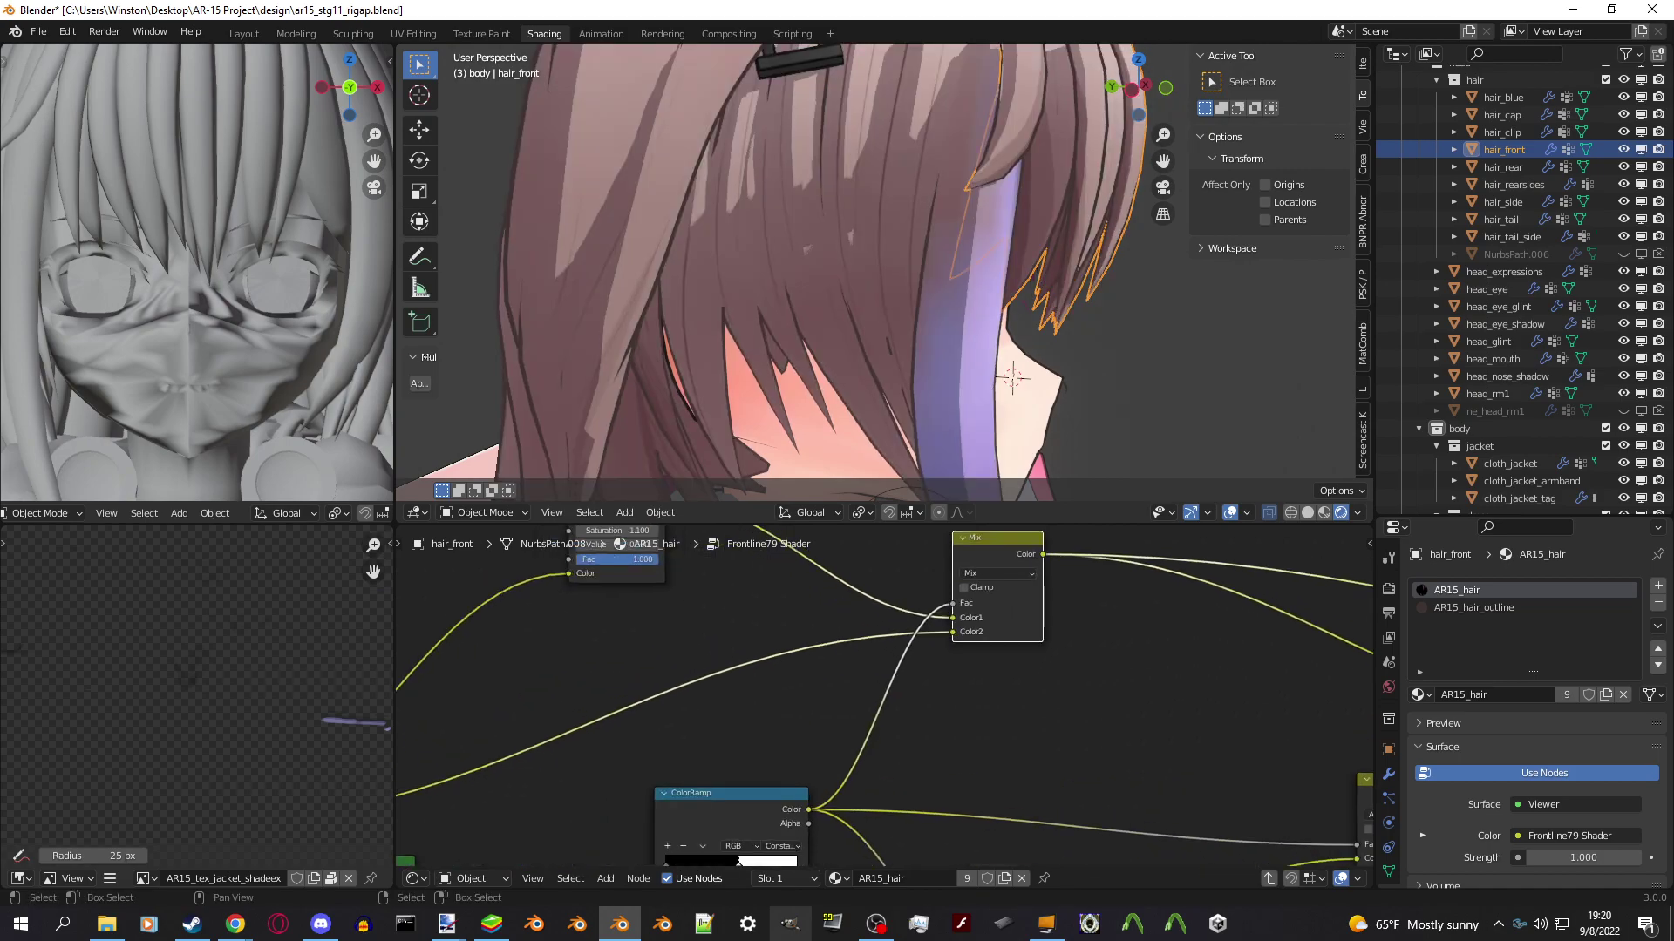
Navigate to the Fresnel node and preview its black-and-white rim term on the hair.
{"action": "middle_click_drag", "start_coordinate": [881, 696], "coordinate": [969, 564]}
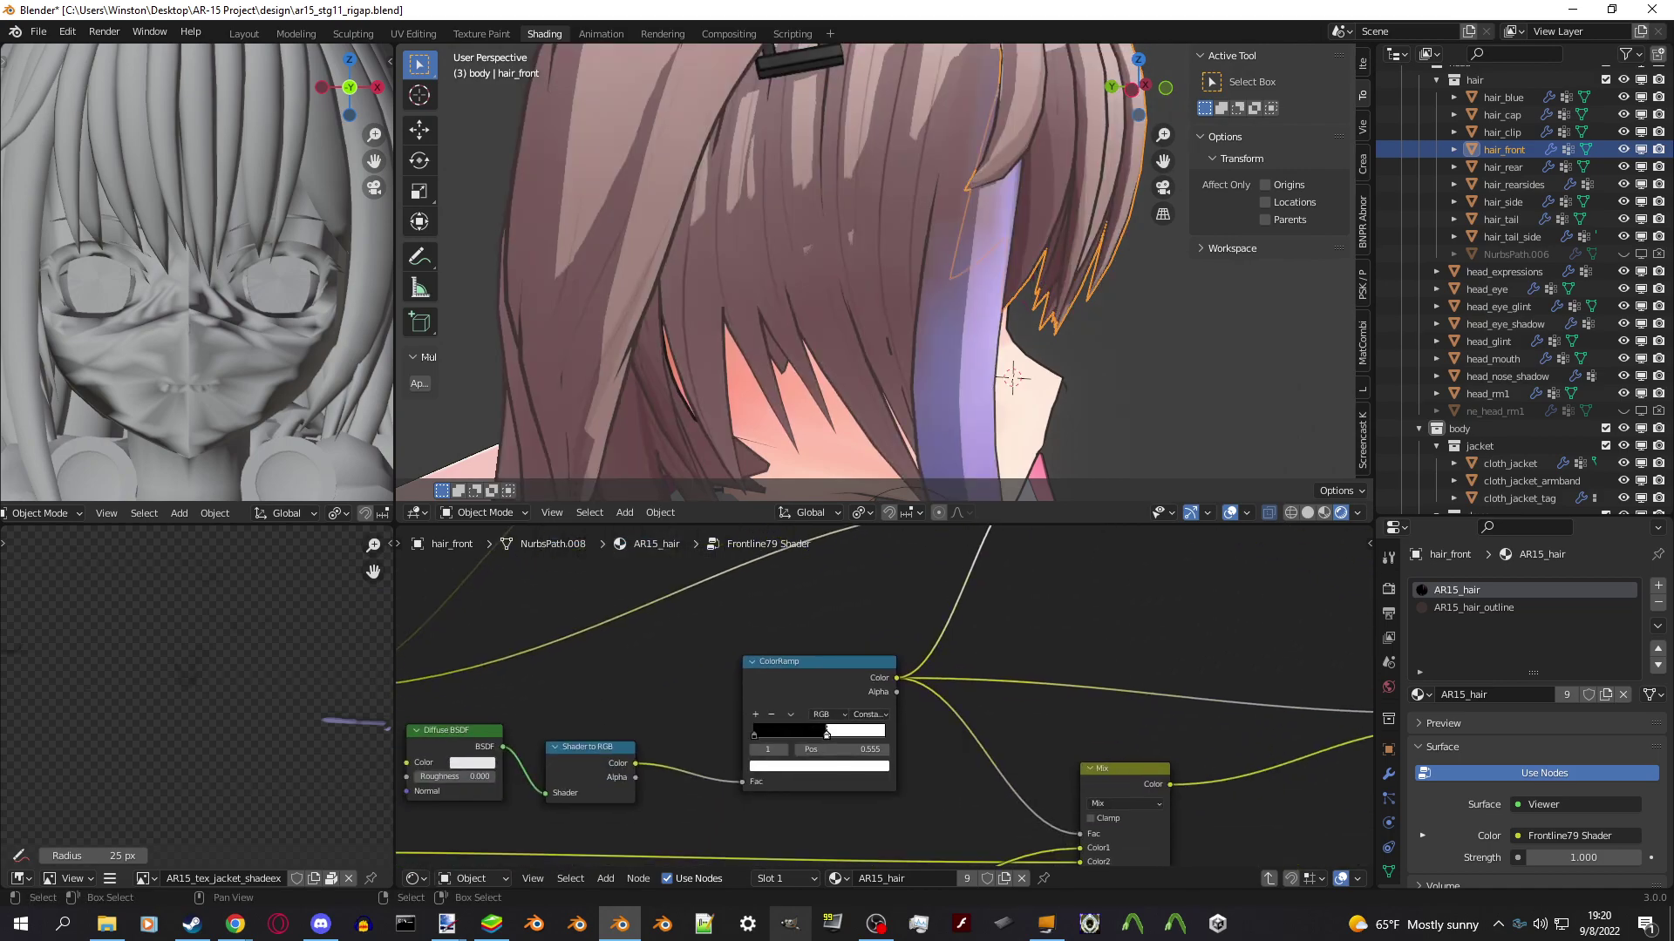
{"action": "middle_click_drag", "start_coordinate": [867, 717], "coordinate": [745, 826]}
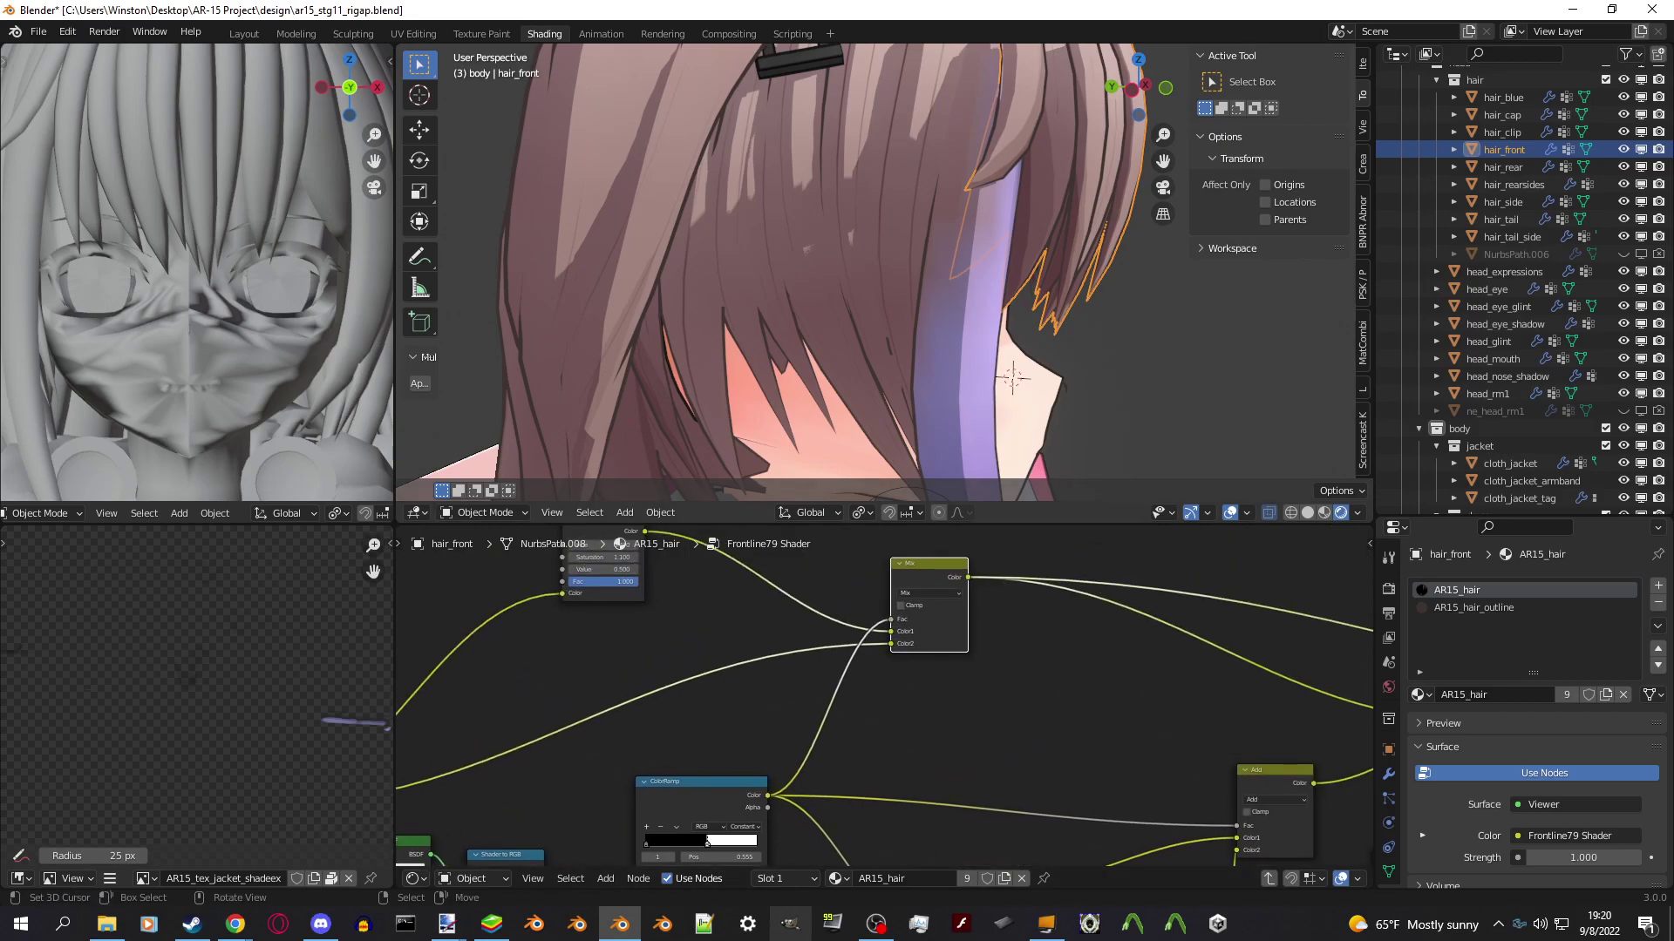
{"action": "middle_click_drag", "start_coordinate": [1012, 376], "coordinate": [989, 340]}
{"action": "scroll", "coordinate": [1049, 392], "scroll_direction": "down", "scroll_amount": 4}
{"action": "scroll", "coordinate": [1090, 576], "scroll_direction": "down", "scroll_amount": 3}
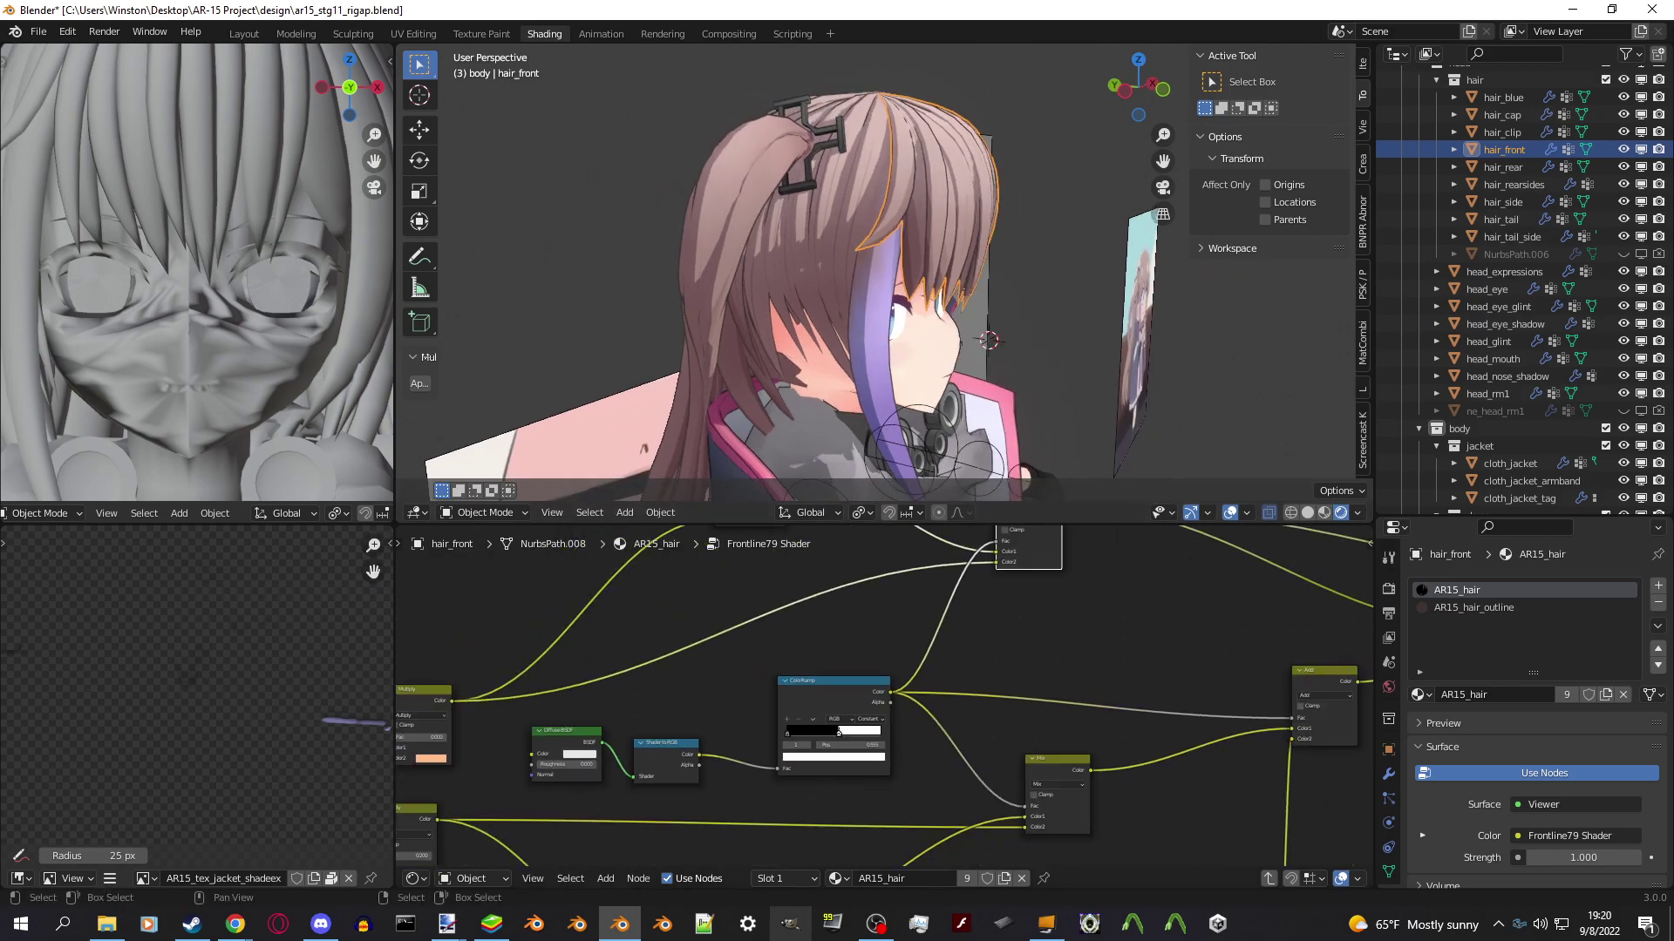
{"action": "scroll", "coordinate": [895, 705], "scroll_direction": "up", "scroll_amount": 1}
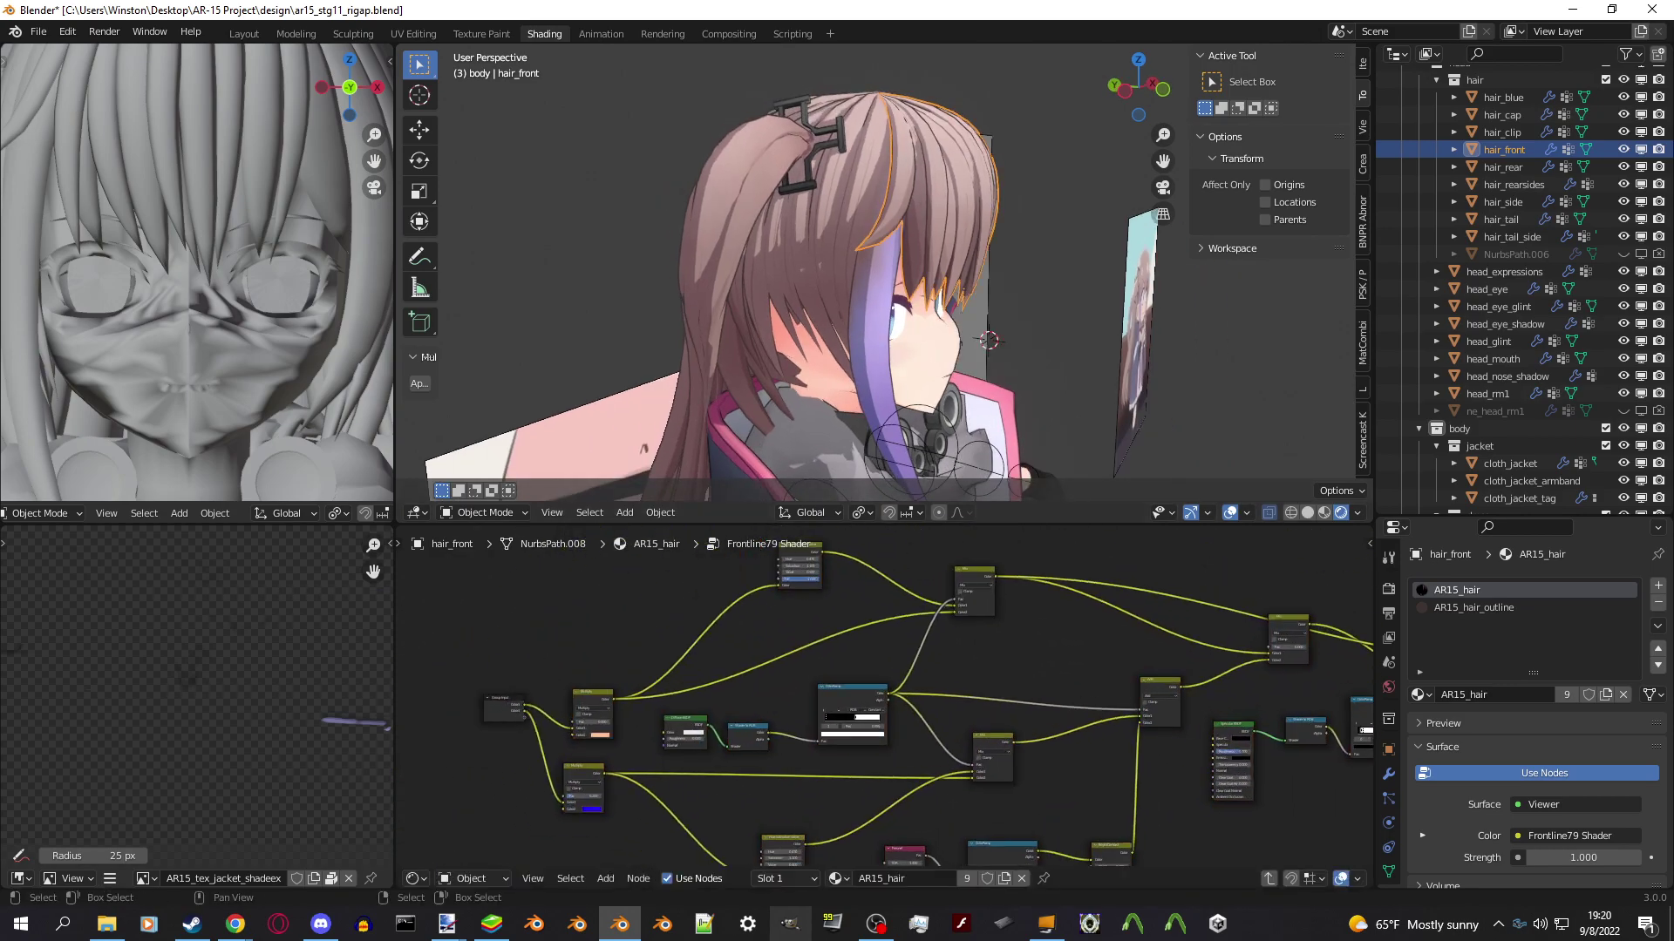
{"action": "scroll", "coordinate": [844, 719], "scroll_direction": "up", "scroll_amount": 5}
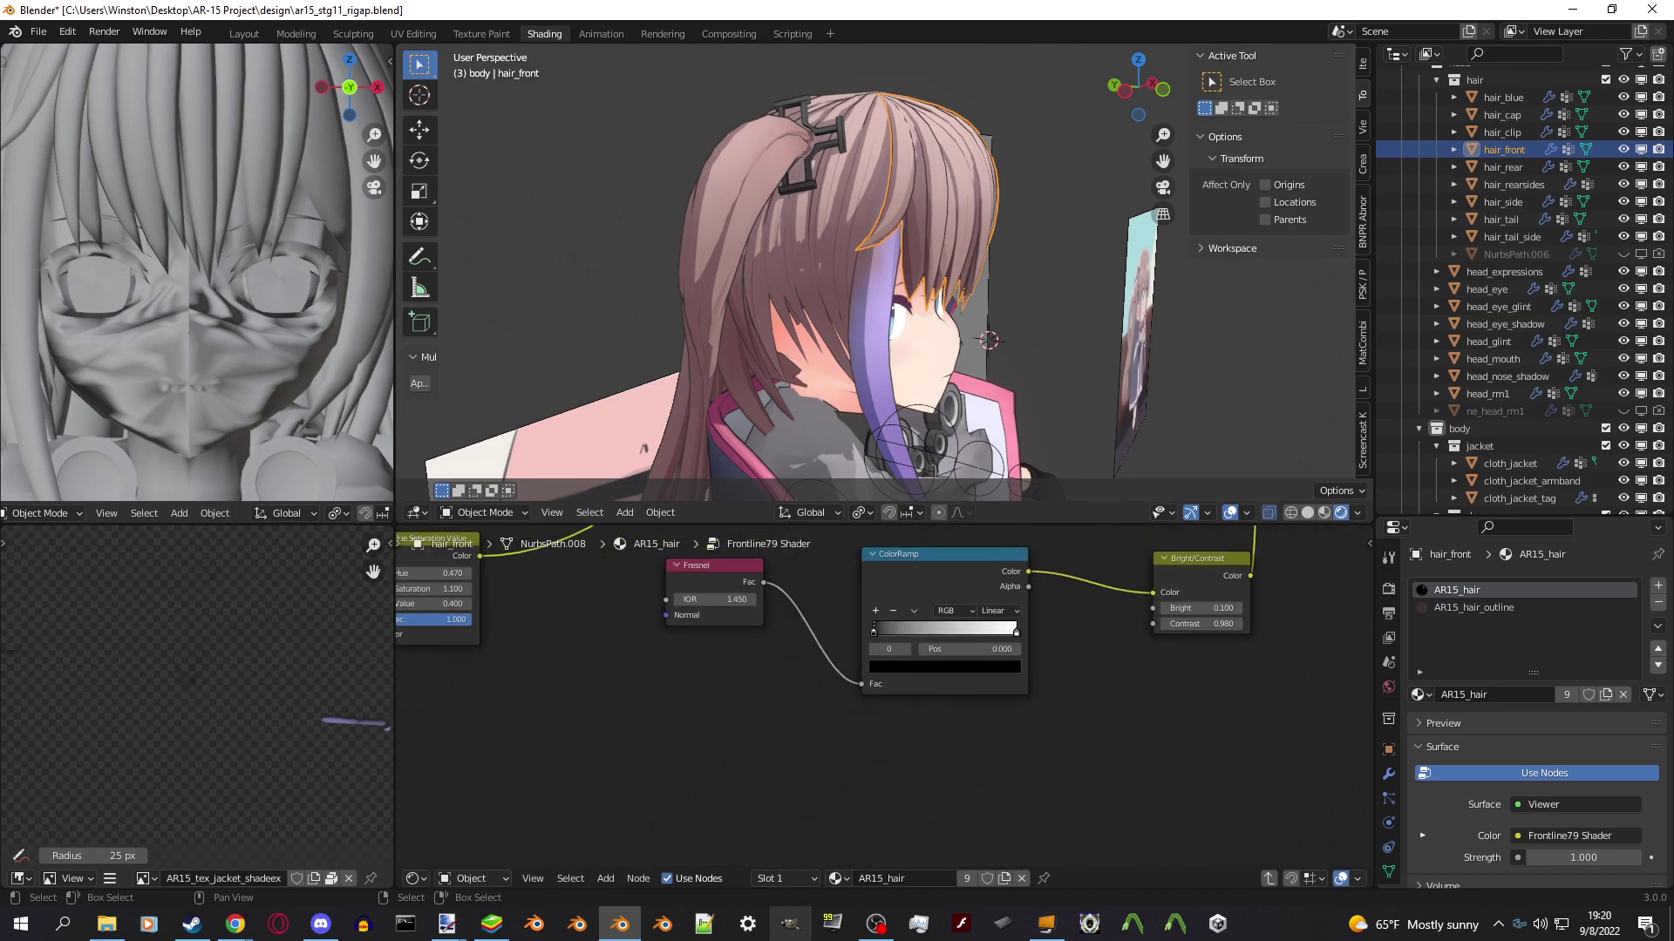
{"action": "left_click", "coordinate": [924, 663], "text": "ctrl+shift"}
{"action": "left_click", "coordinate": [635, 662], "text": "ctrl+shift"}
Bring the Soft Light node into view and preview its result on the hair.
{"action": "middle_click_drag", "start_coordinate": [872, 262], "coordinate": [784, 288]}
{"action": "scroll", "coordinate": [881, 693], "scroll_direction": "down", "scroll_amount": 1}
{"action": "scroll", "coordinate": [881, 693], "scroll_direction": "down", "scroll_amount": 2}
{"action": "middle_click_drag", "start_coordinate": [1220, 566], "coordinate": [1027, 678]}
{"action": "scroll", "coordinate": [1027, 678], "scroll_direction": "up", "scroll_amount": 2}
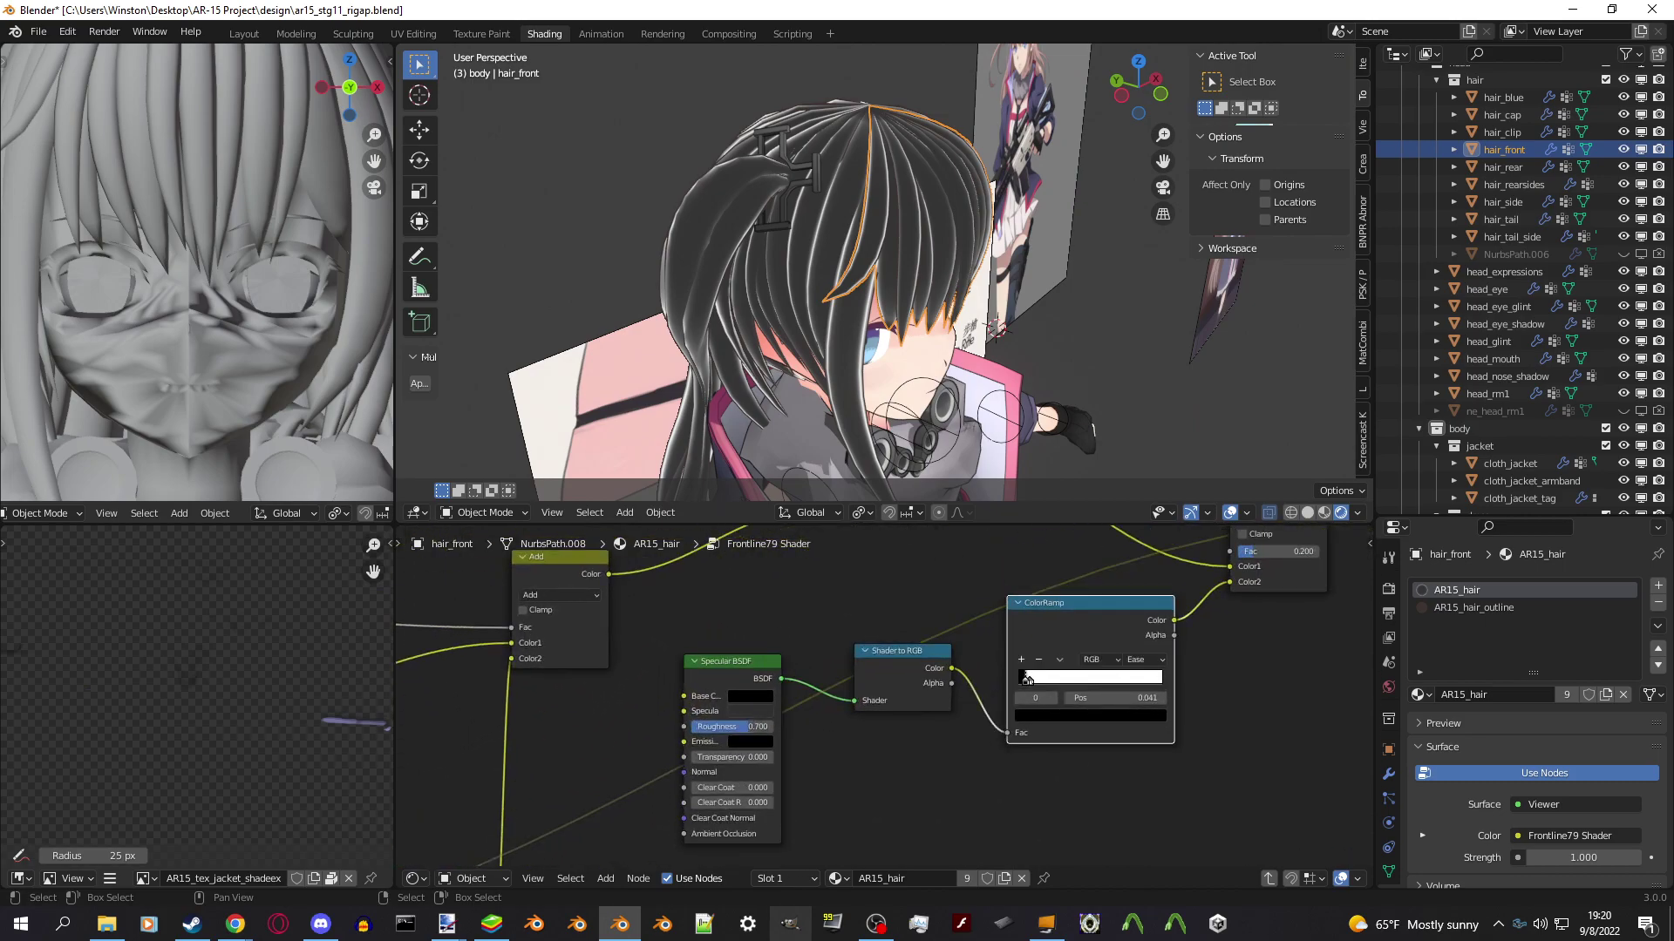
{"action": "middle_click_drag", "start_coordinate": [1027, 678], "coordinate": [672, 842]}
{"action": "scroll", "coordinate": [672, 842], "scroll_direction": "up", "scroll_amount": 2}
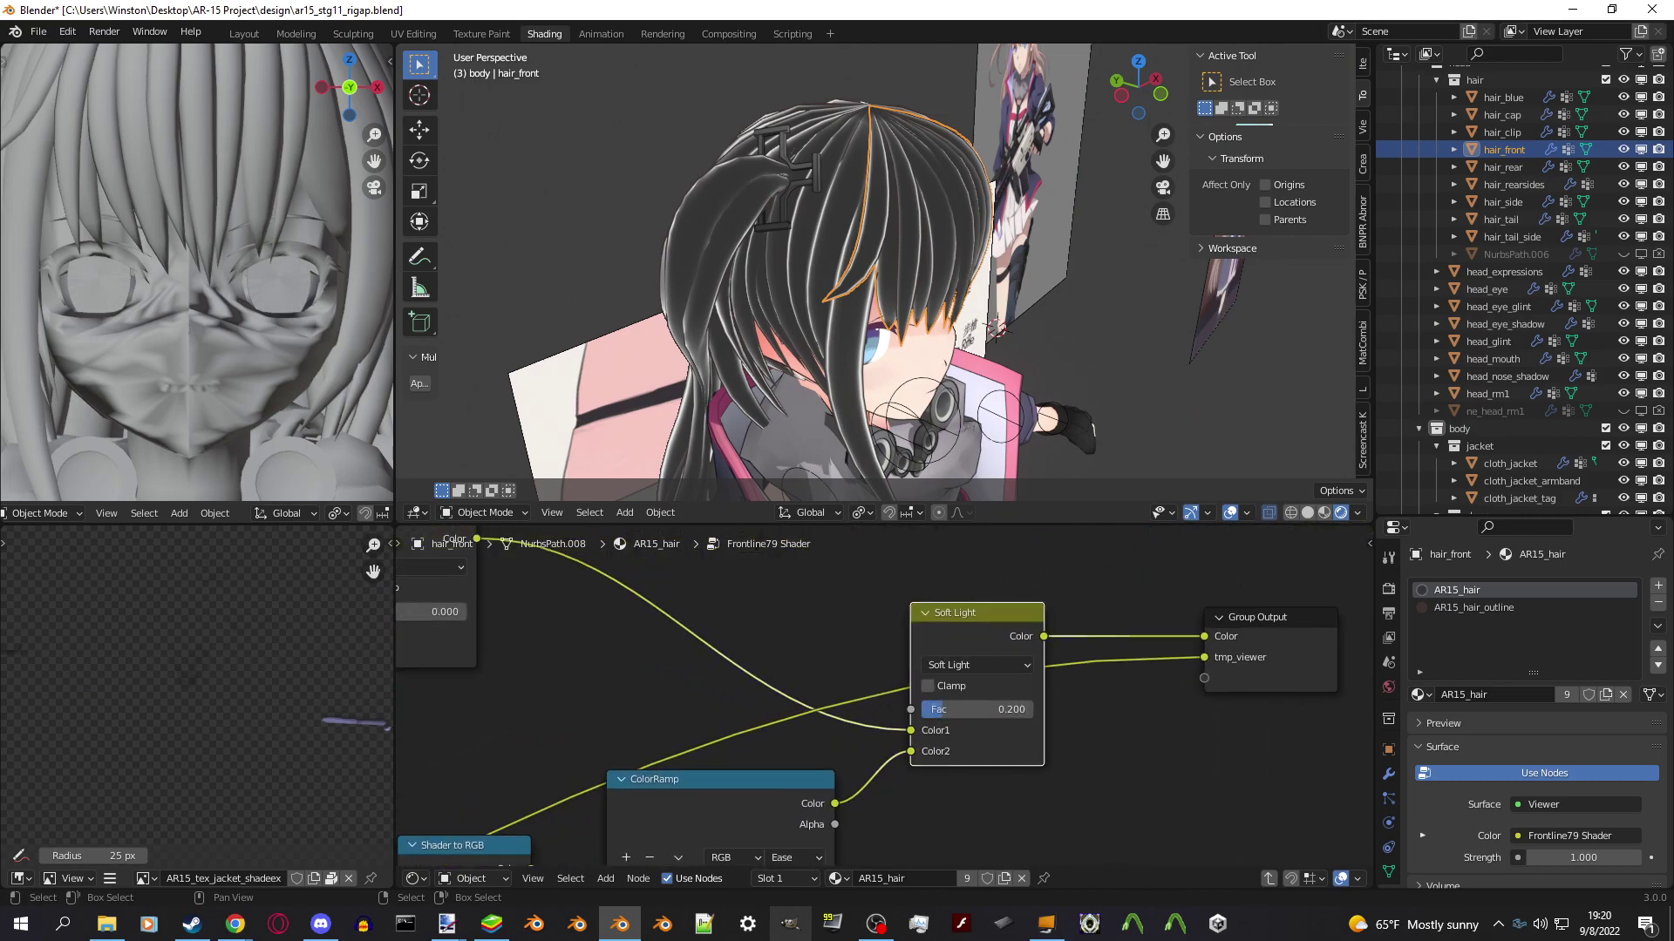
{"action": "left_click", "coordinate": [976, 627], "text": "ctrl+shift"}
Toggle the viewer between the Mix node and Soft Light to compare the specular highlight.
{"action": "scroll", "coordinate": [871, 305], "scroll_direction": "up", "scroll_amount": 1}
{"action": "scroll", "coordinate": [871, 305], "scroll_direction": "up", "scroll_amount": 3}
{"action": "scroll", "coordinate": [785, 698], "scroll_direction": "down", "scroll_amount": 2}
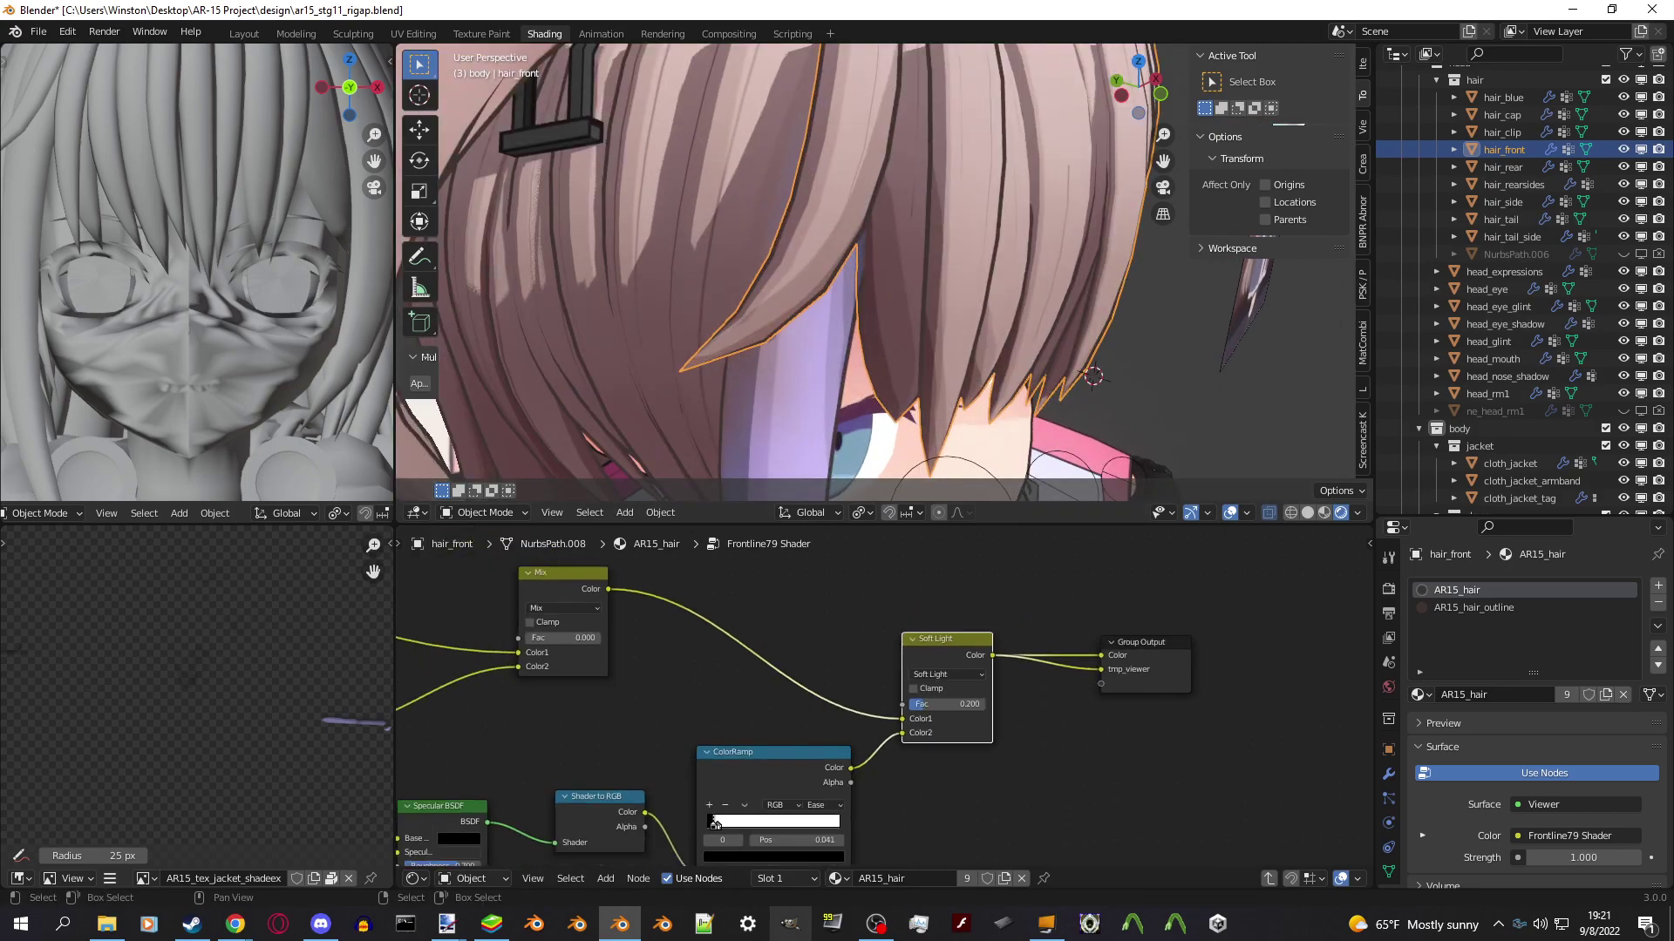
{"action": "middle_click_drag", "start_coordinate": [784, 697], "coordinate": [872, 706]}
{"action": "left_click", "coordinate": [692, 627], "text": "ctrl+shift"}
{"action": "scroll", "coordinate": [871, 306], "scroll_direction": "down", "scroll_amount": 3}
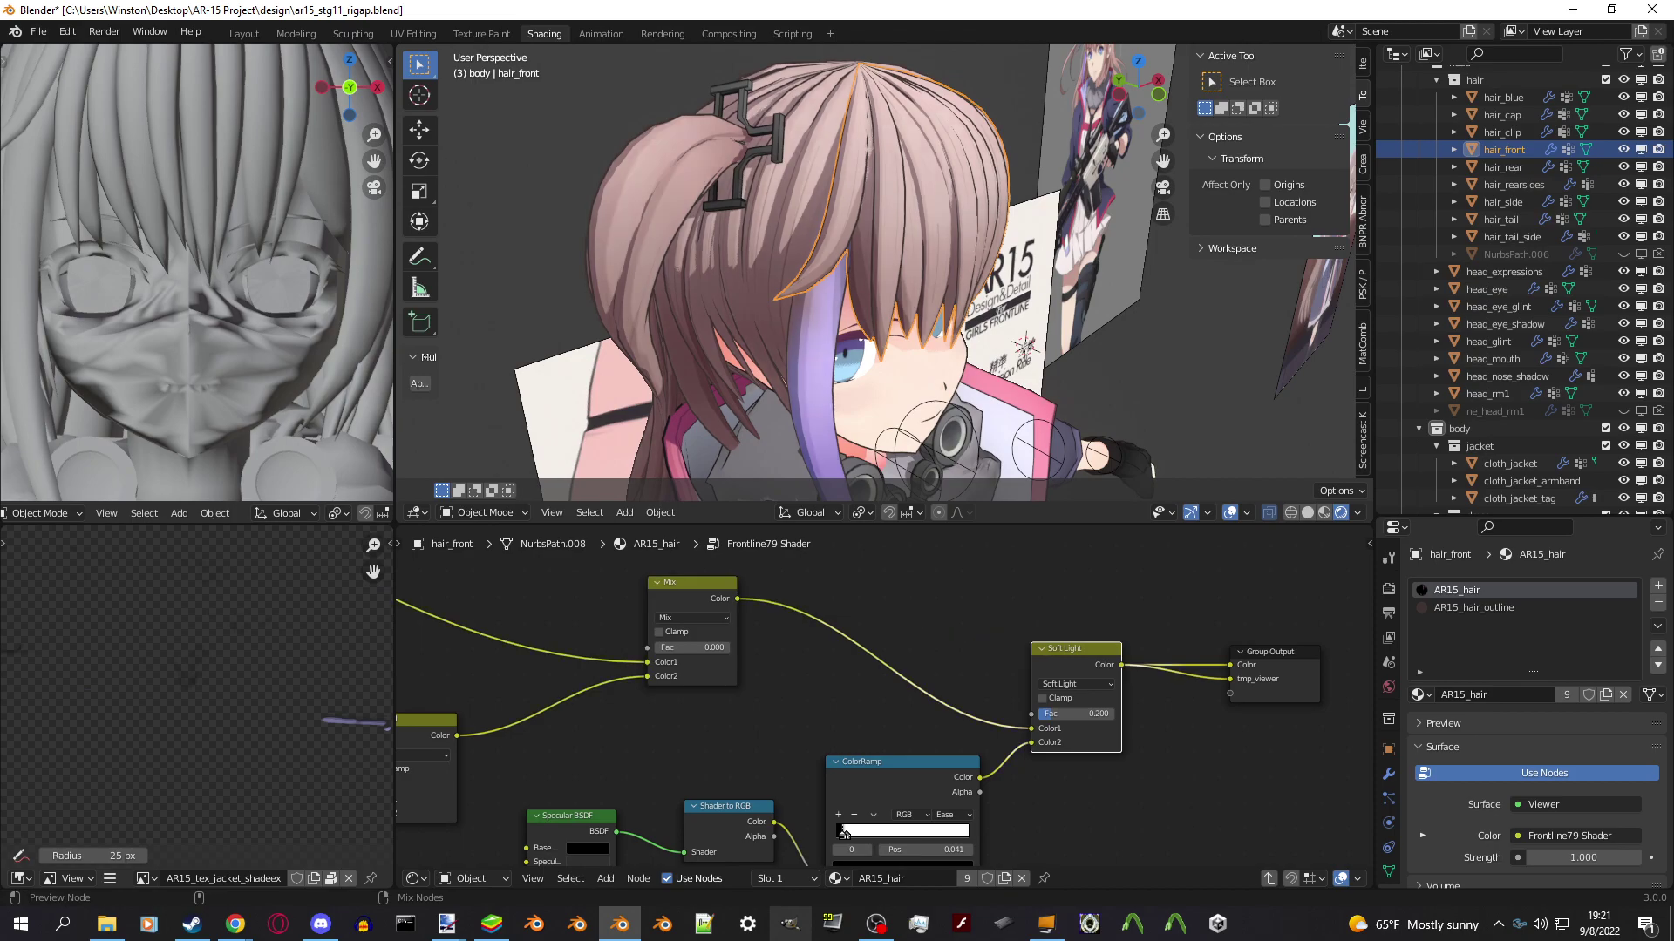
{"action": "left_click", "coordinate": [692, 623], "text": "ctrl+shift"}
{"action": "left_click", "coordinate": [1075, 697], "text": "ctrl+shift"}
{"action": "left_click", "coordinate": [693, 623], "text": "ctrl+shift"}
{"action": "scroll", "coordinate": [876, 273], "scroll_direction": "up", "scroll_amount": 6}
{"action": "left_click", "coordinate": [1076, 698], "text": "ctrl+shift"}
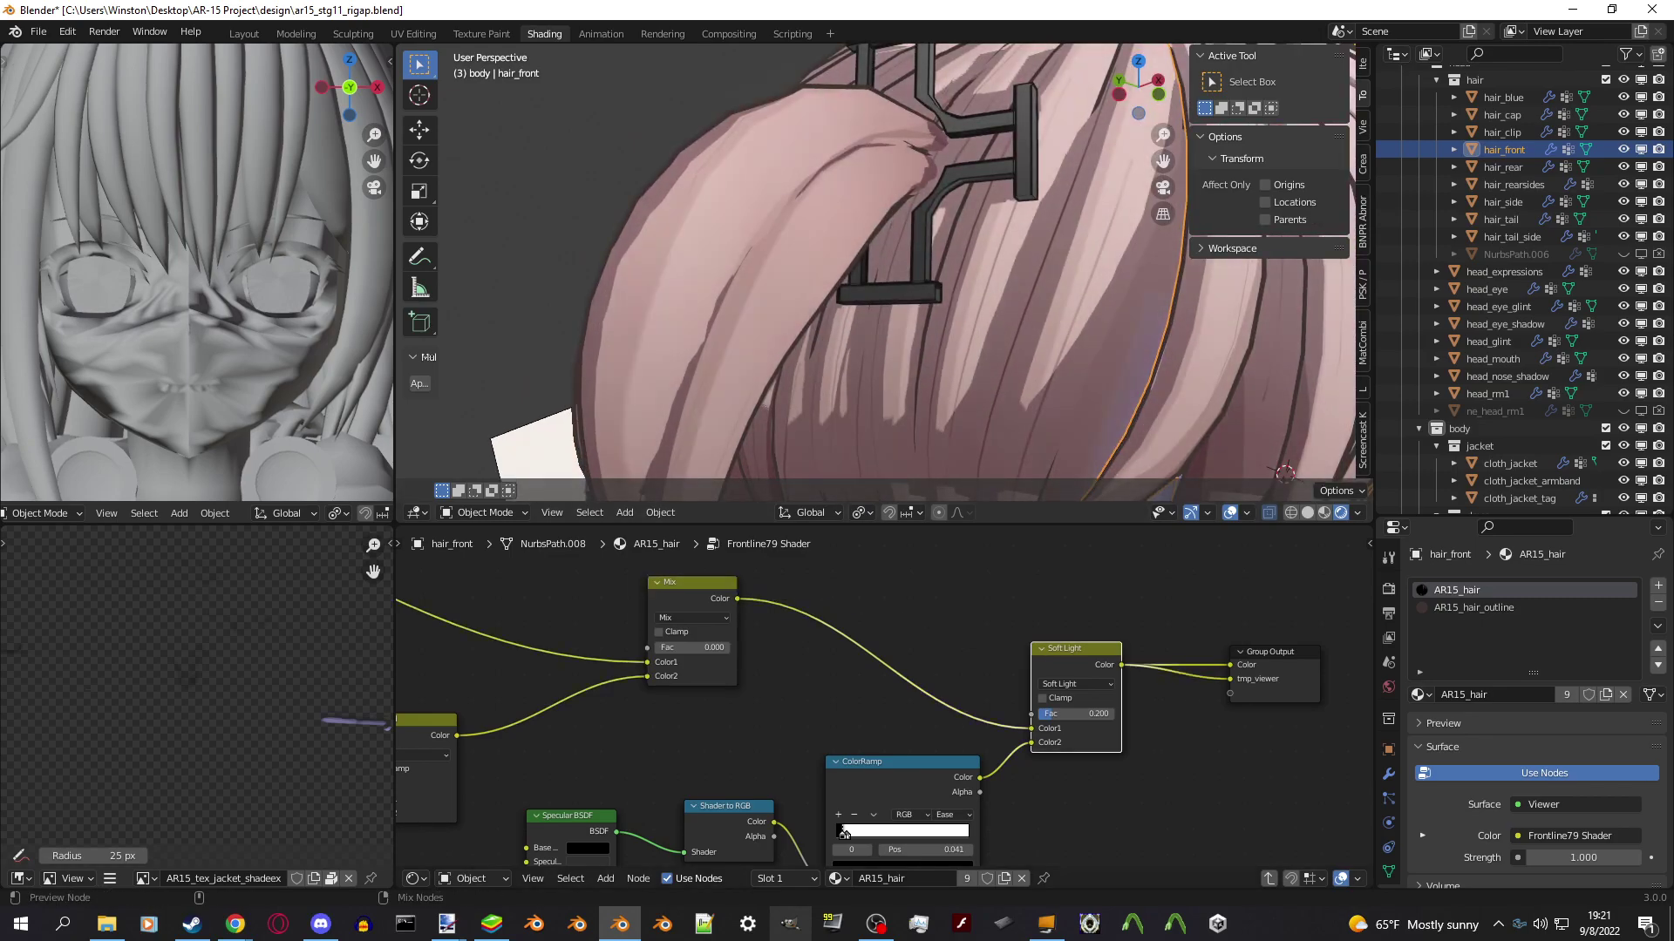
Pan to the Soft Light and Group Output nodes and compare again, ending on Soft Light.
{"action": "middle_click_drag", "start_coordinate": [843, 833], "coordinate": [931, 665]}
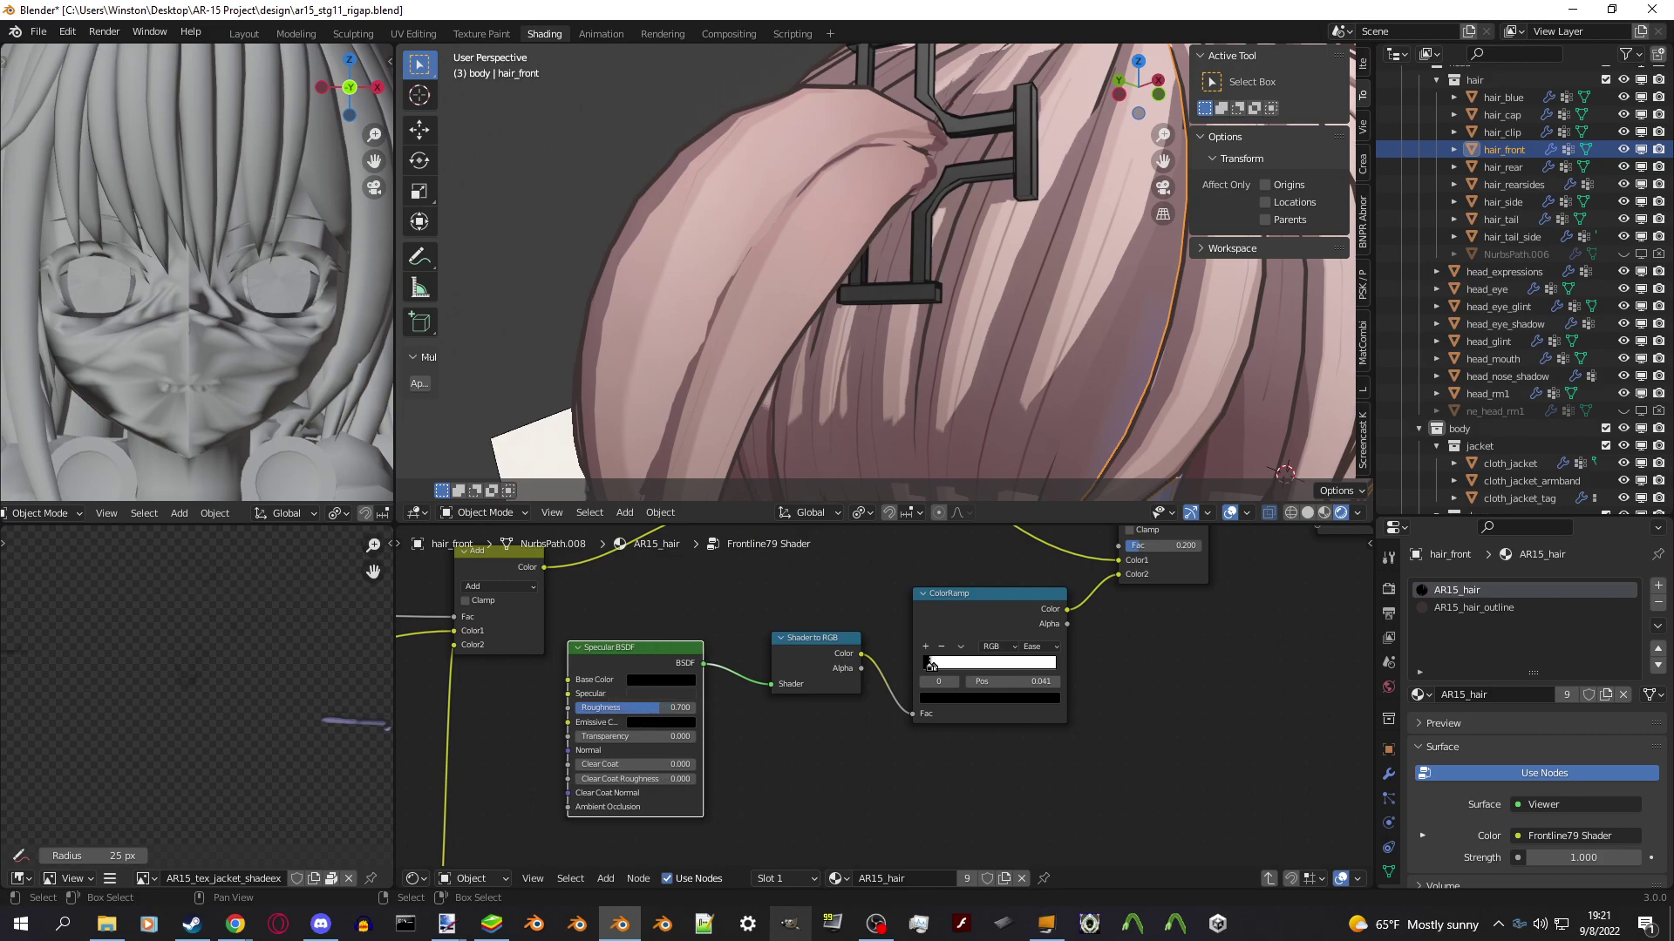
{"action": "middle_click_drag", "start_coordinate": [931, 665], "coordinate": [739, 826]}
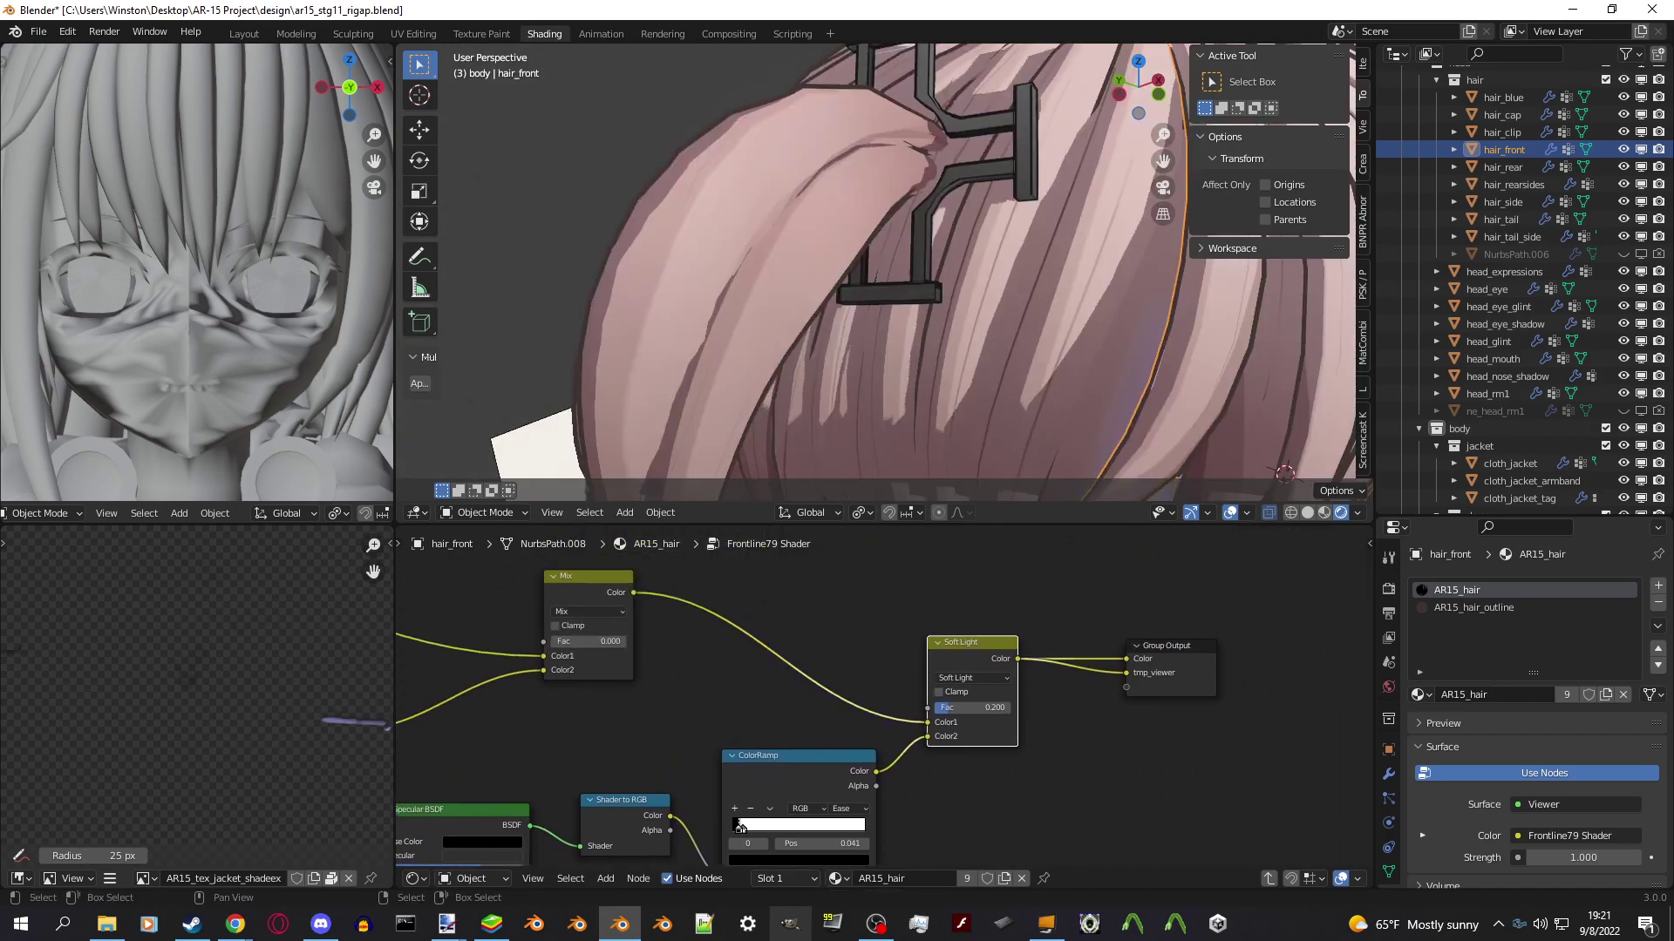
{"action": "left_click", "coordinate": [589, 610], "text": "ctrl+shift"}
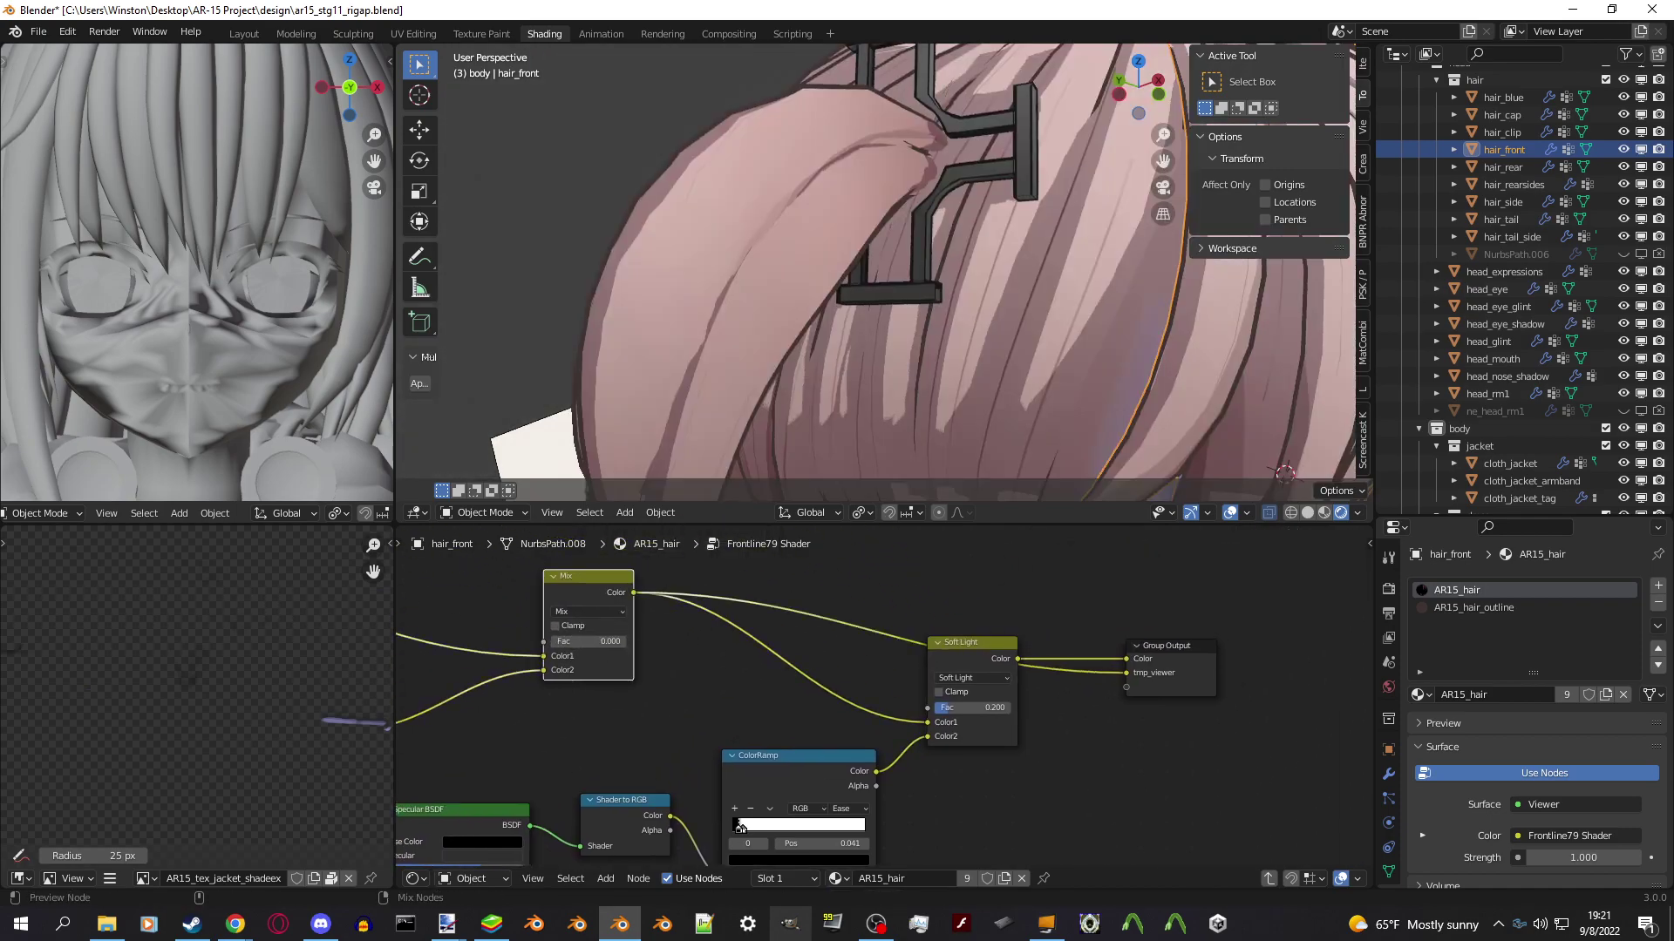
{"action": "left_click", "coordinate": [969, 671], "text": "ctrl+shift"}
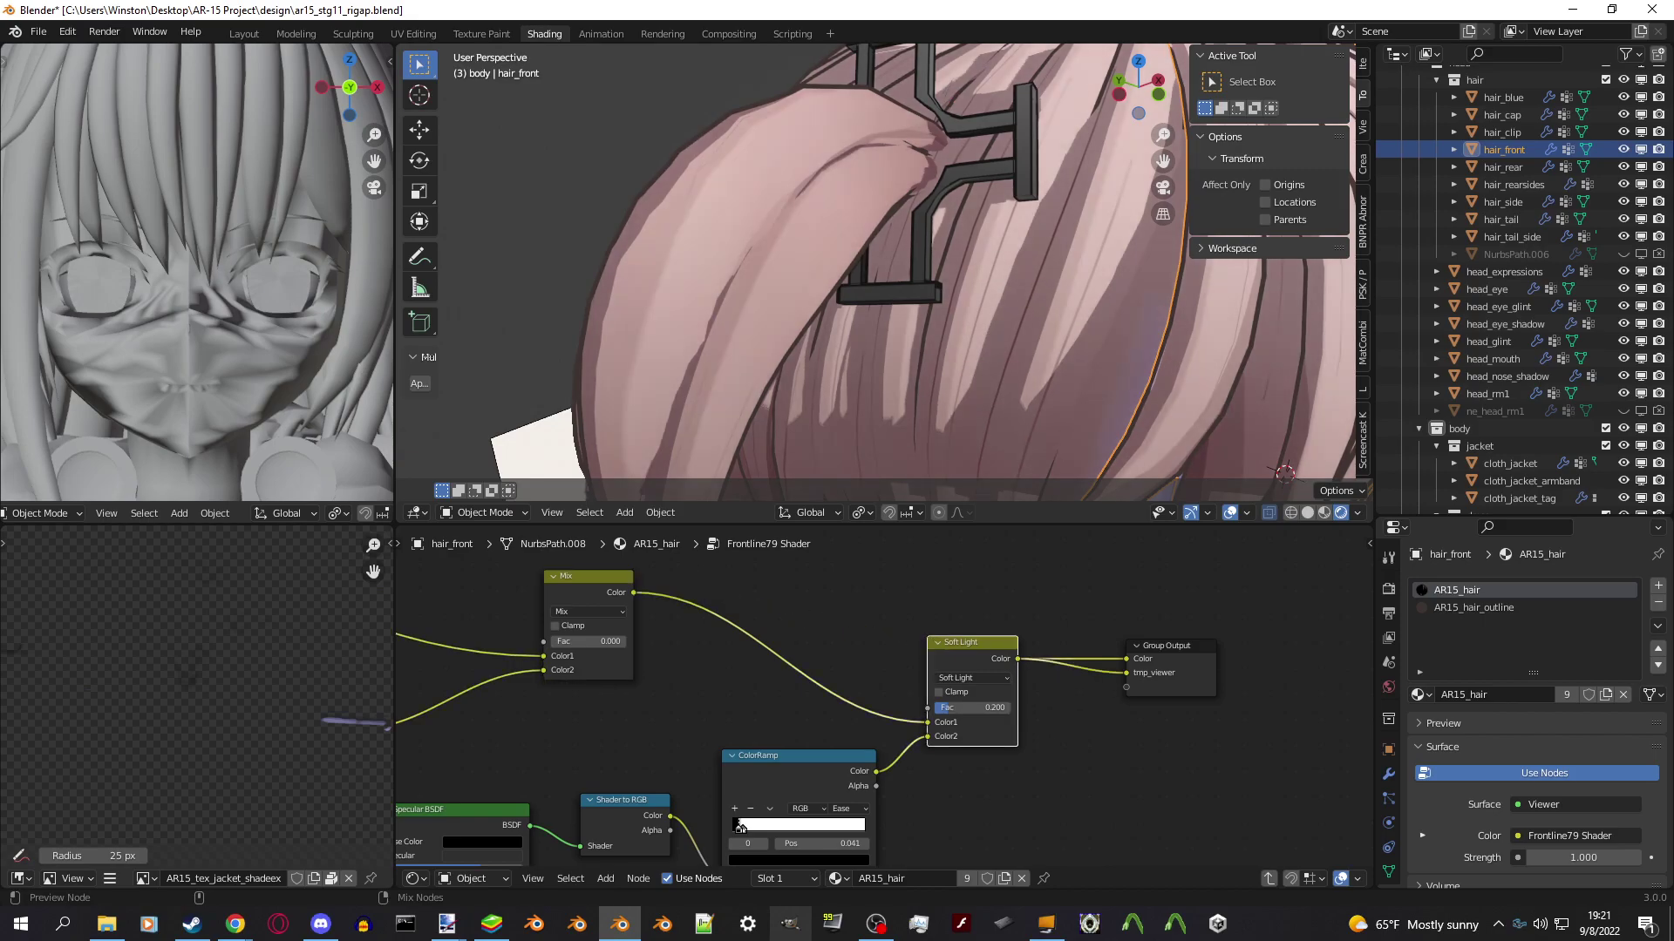
{"action": "scroll", "coordinate": [1140, 471], "scroll_direction": "down", "scroll_amount": 8}
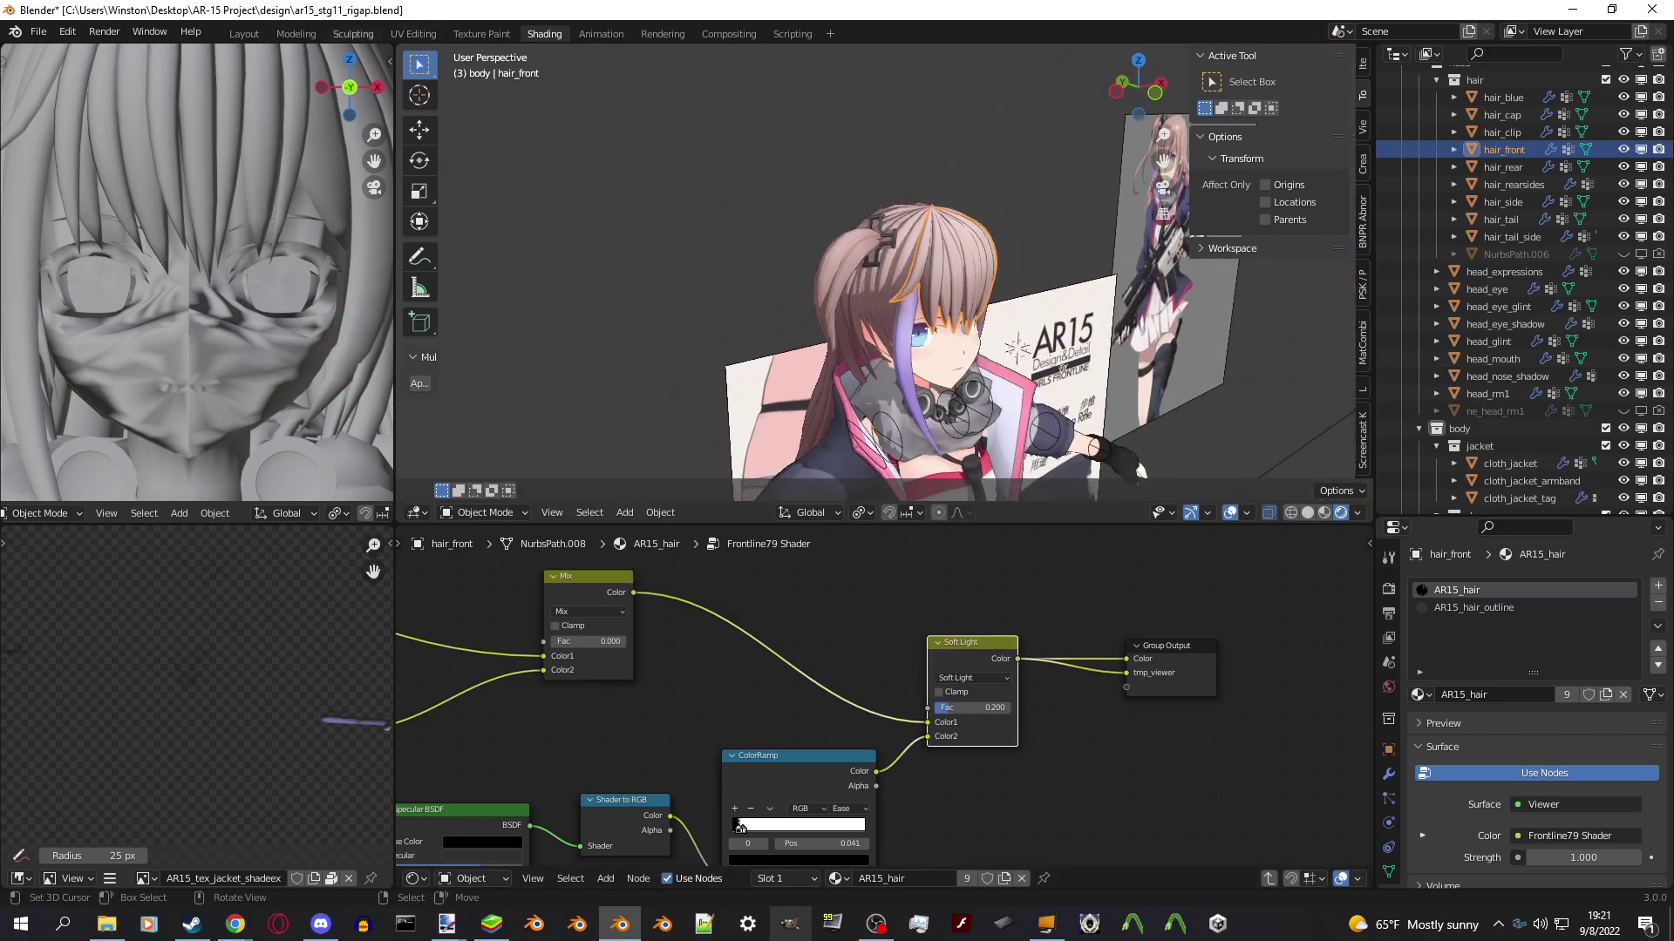
Switch to the Layout workspace with viewport overlays on and rendered shading.
{"action": "left_click", "coordinate": [244, 33]}
{"action": "scroll", "coordinate": [628, 419], "scroll_direction": "down", "scroll_amount": 6}
{"action": "scroll", "coordinate": [628, 419], "scroll_direction": "up", "scroll_amount": 8}
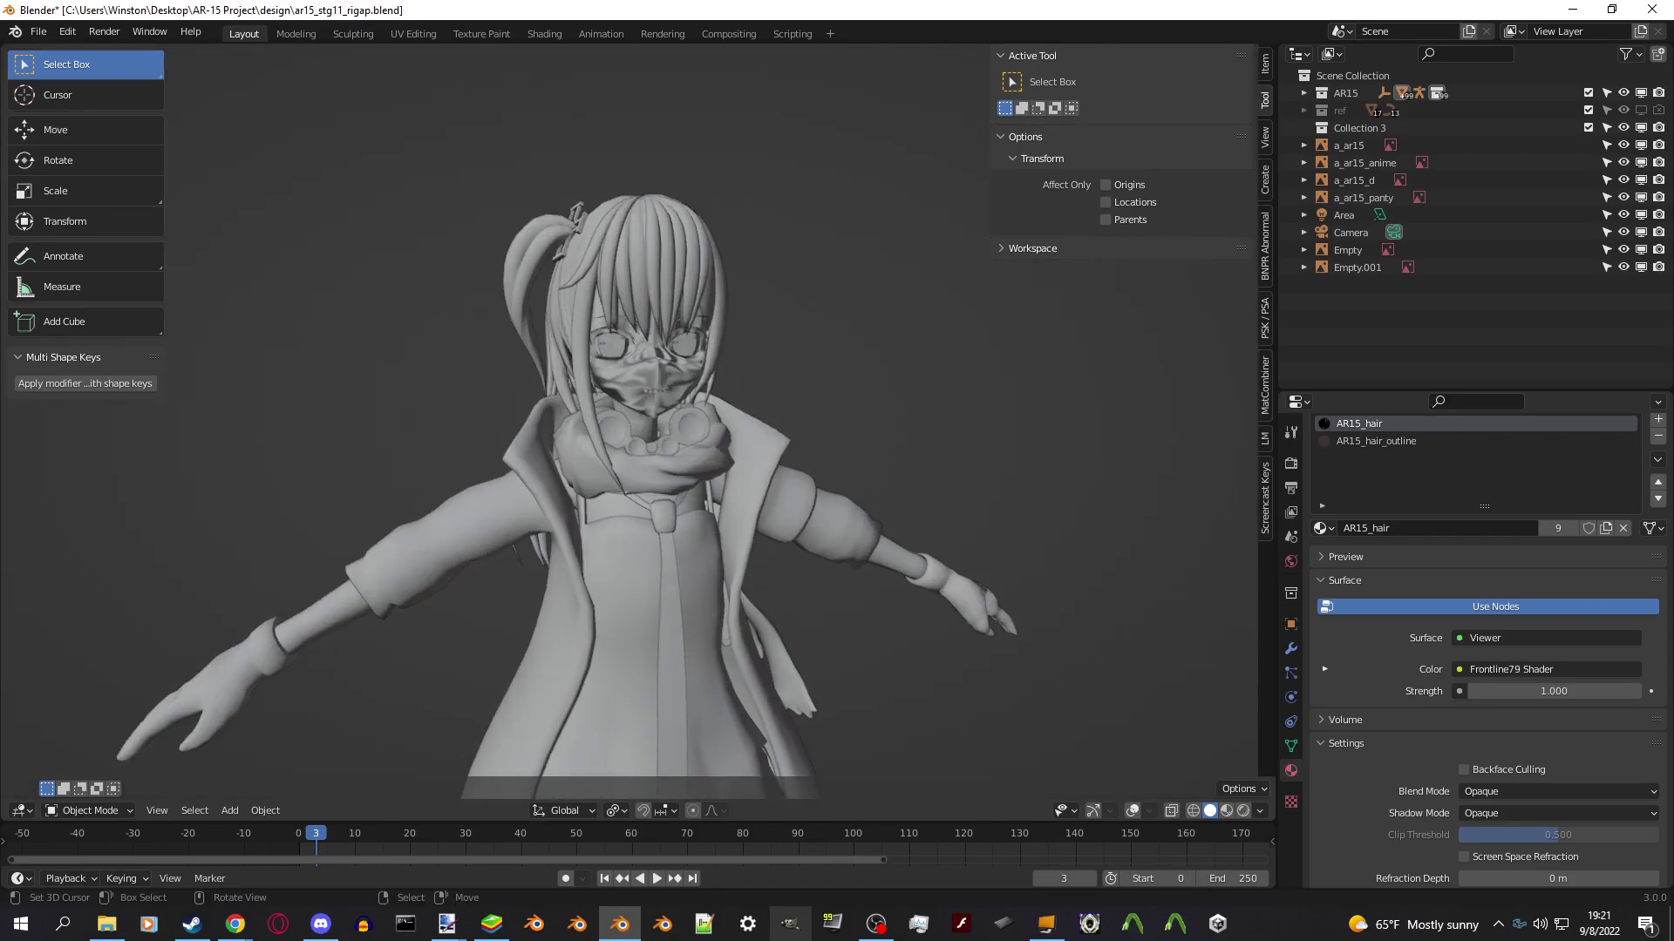
{"action": "right_click", "coordinate": [697, 383]}
{"action": "left_click", "coordinate": [697, 389]}
{"action": "scroll", "coordinate": [628, 436], "scroll_direction": "down", "scroll_amount": 3}
{"action": "mouse_move", "coordinate": [628, 436]}
{"action": "middle_mouse_down"}
{"action": "mouse_move", "coordinate": [714, 453]}
{"action": "mouse_move", "coordinate": [698, 444]}
{"action": "mouse_move", "coordinate": [872, 436]}
{"action": "middle_mouse_up"}
{"action": "left_click", "coordinate": [1243, 811]}
{"action": "scroll", "coordinate": [697, 445], "scroll_direction": "down", "scroll_amount": 3}
Select the scene camera and look through it with Numpad 0.
{"action": "left_click", "coordinate": [896, 291]}
{"action": "key", "text": "g"}
{"action": "key", "text": "Escape"}
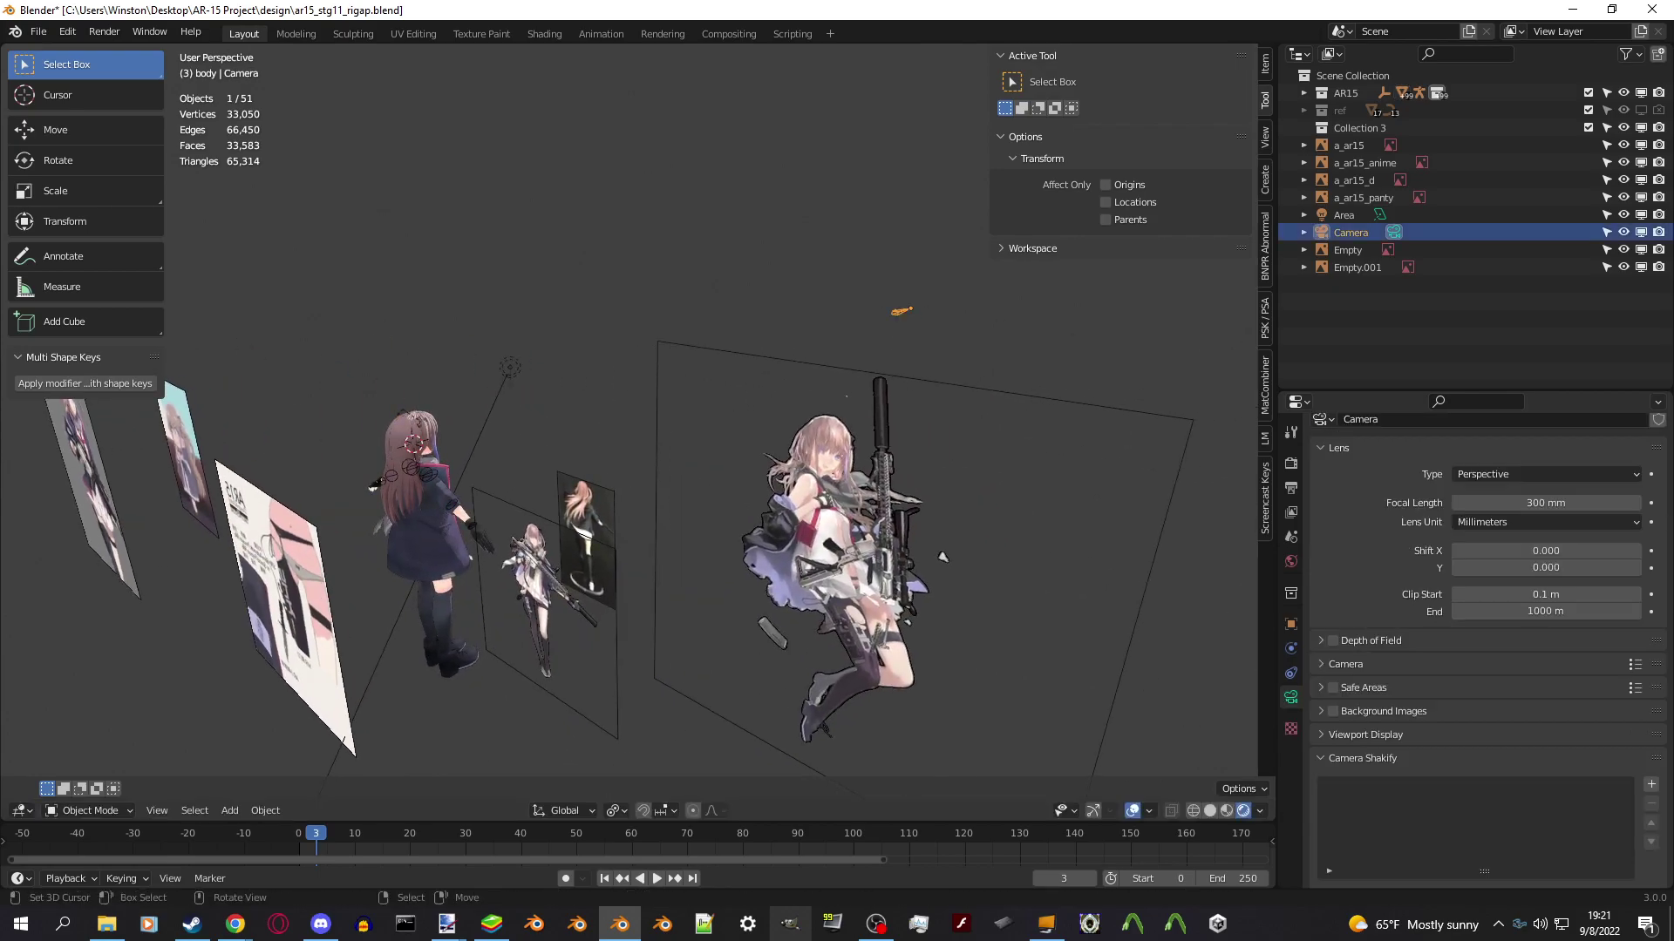
{"action": "key", "text": "KP_0"}
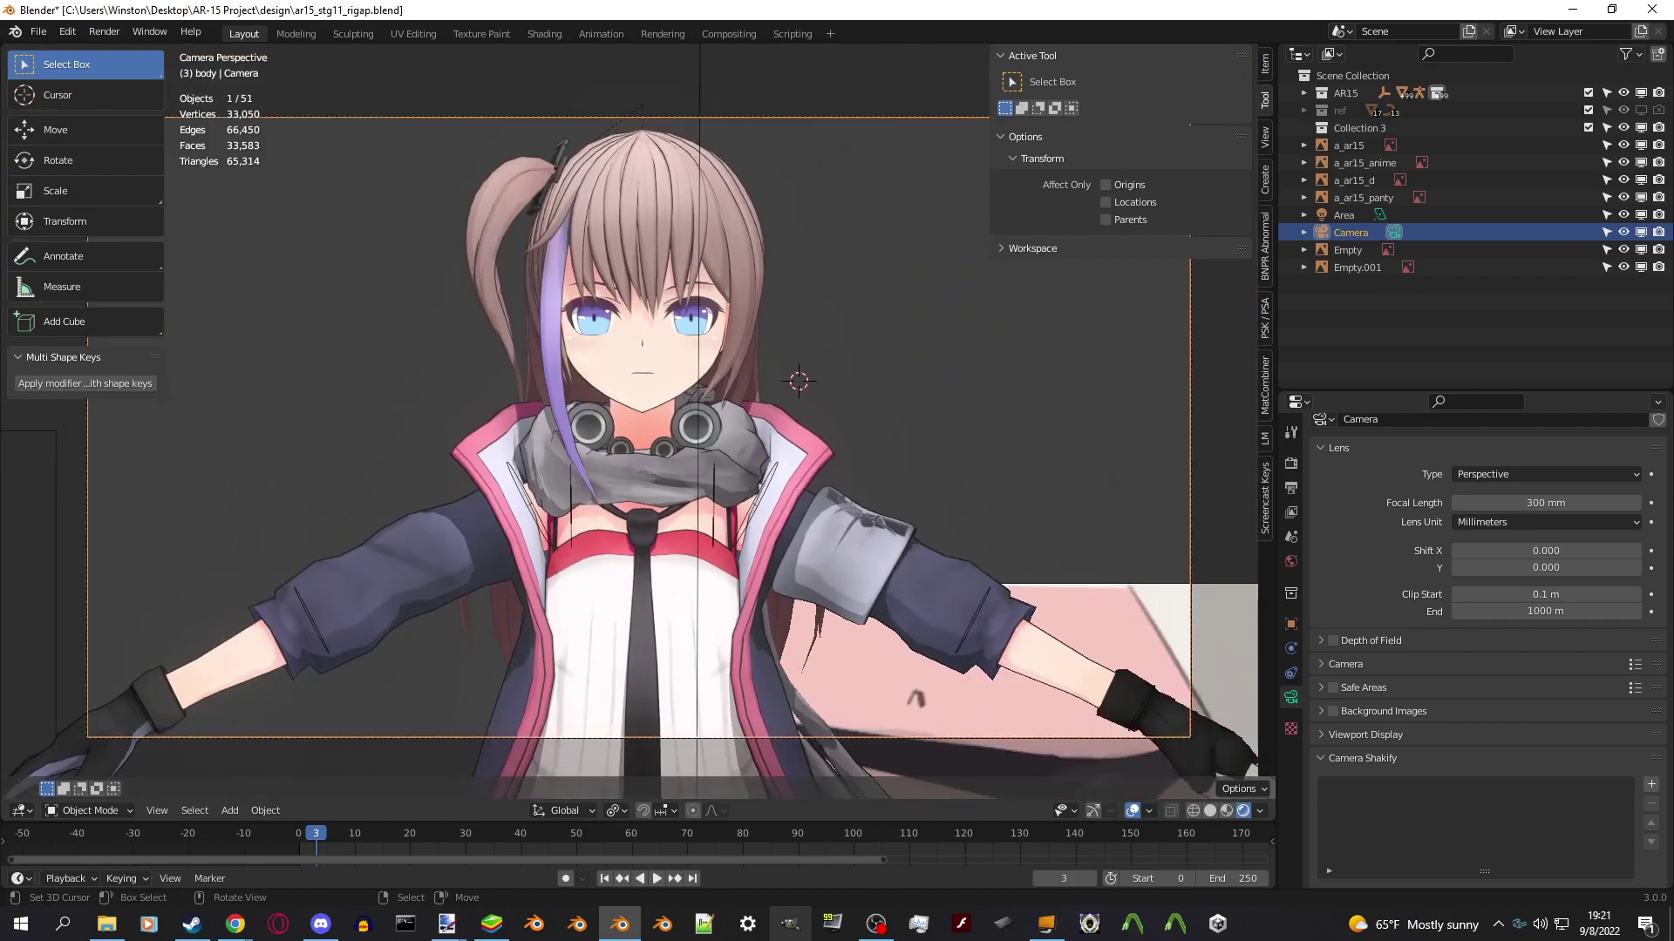
{"action": "scroll", "coordinate": [637, 418], "scroll_direction": "up", "scroll_amount": 3}
{"action": "scroll", "coordinate": [636, 419], "scroll_direction": "down", "scroll_amount": 2}
Zoom in on the face through the camera and select the head object.
{"action": "key", "text": "alt+a"}
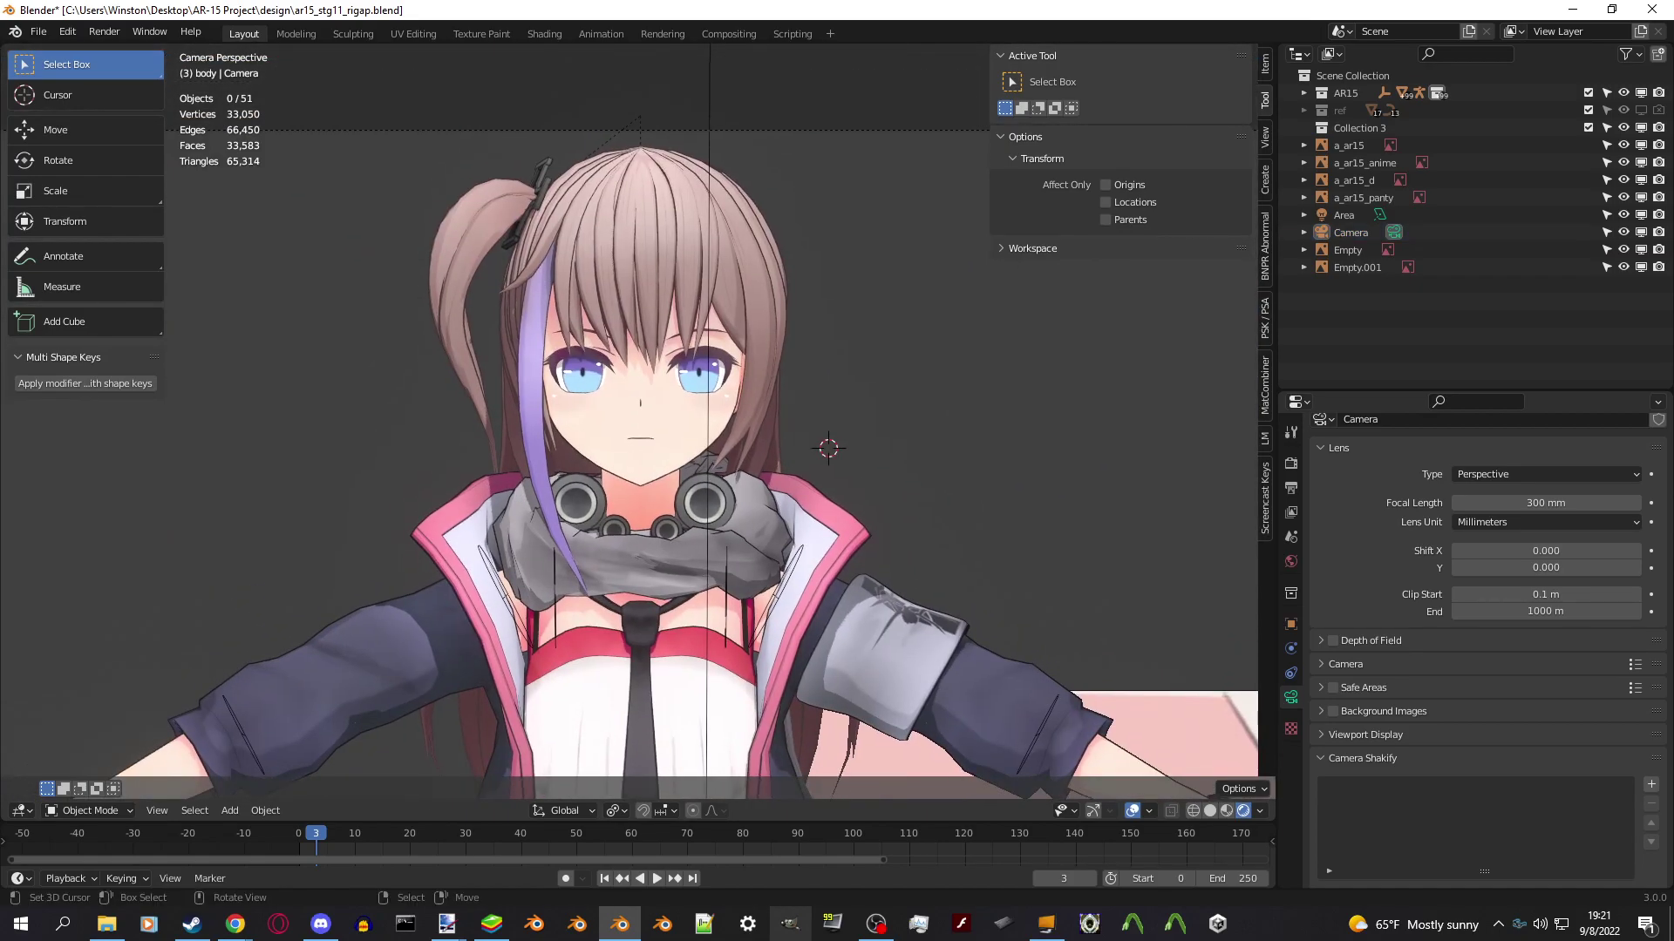
{"action": "scroll", "coordinate": [636, 418], "scroll_direction": "down", "scroll_amount": 3}
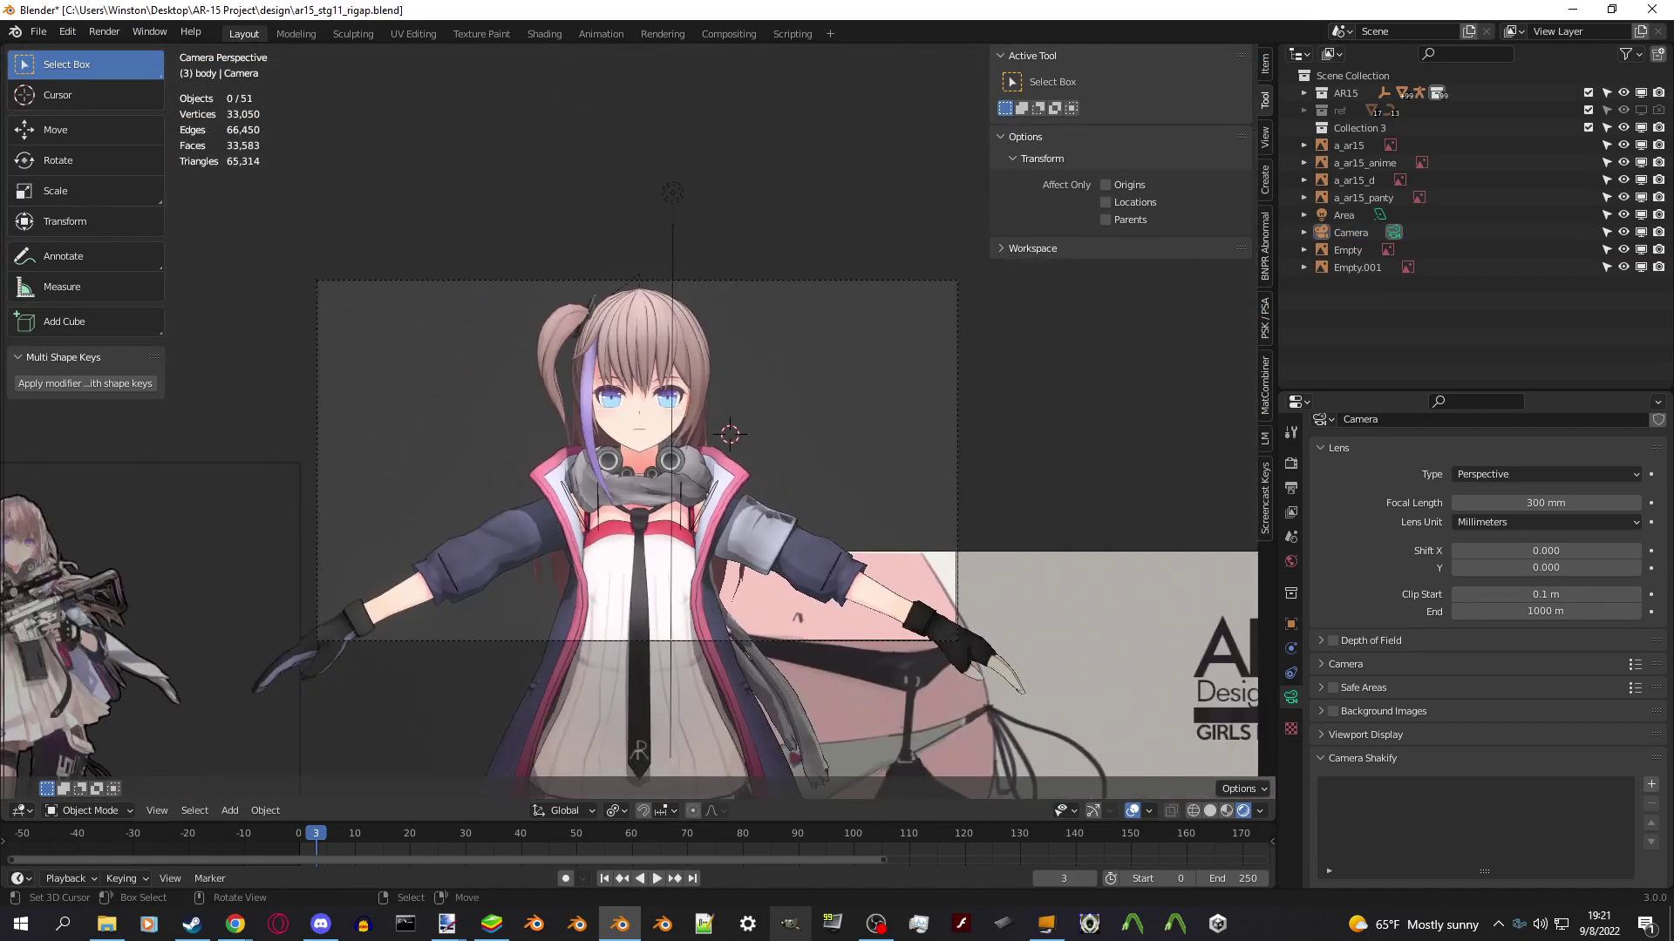
{"action": "scroll", "coordinate": [637, 418], "scroll_direction": "up", "scroll_amount": 4}
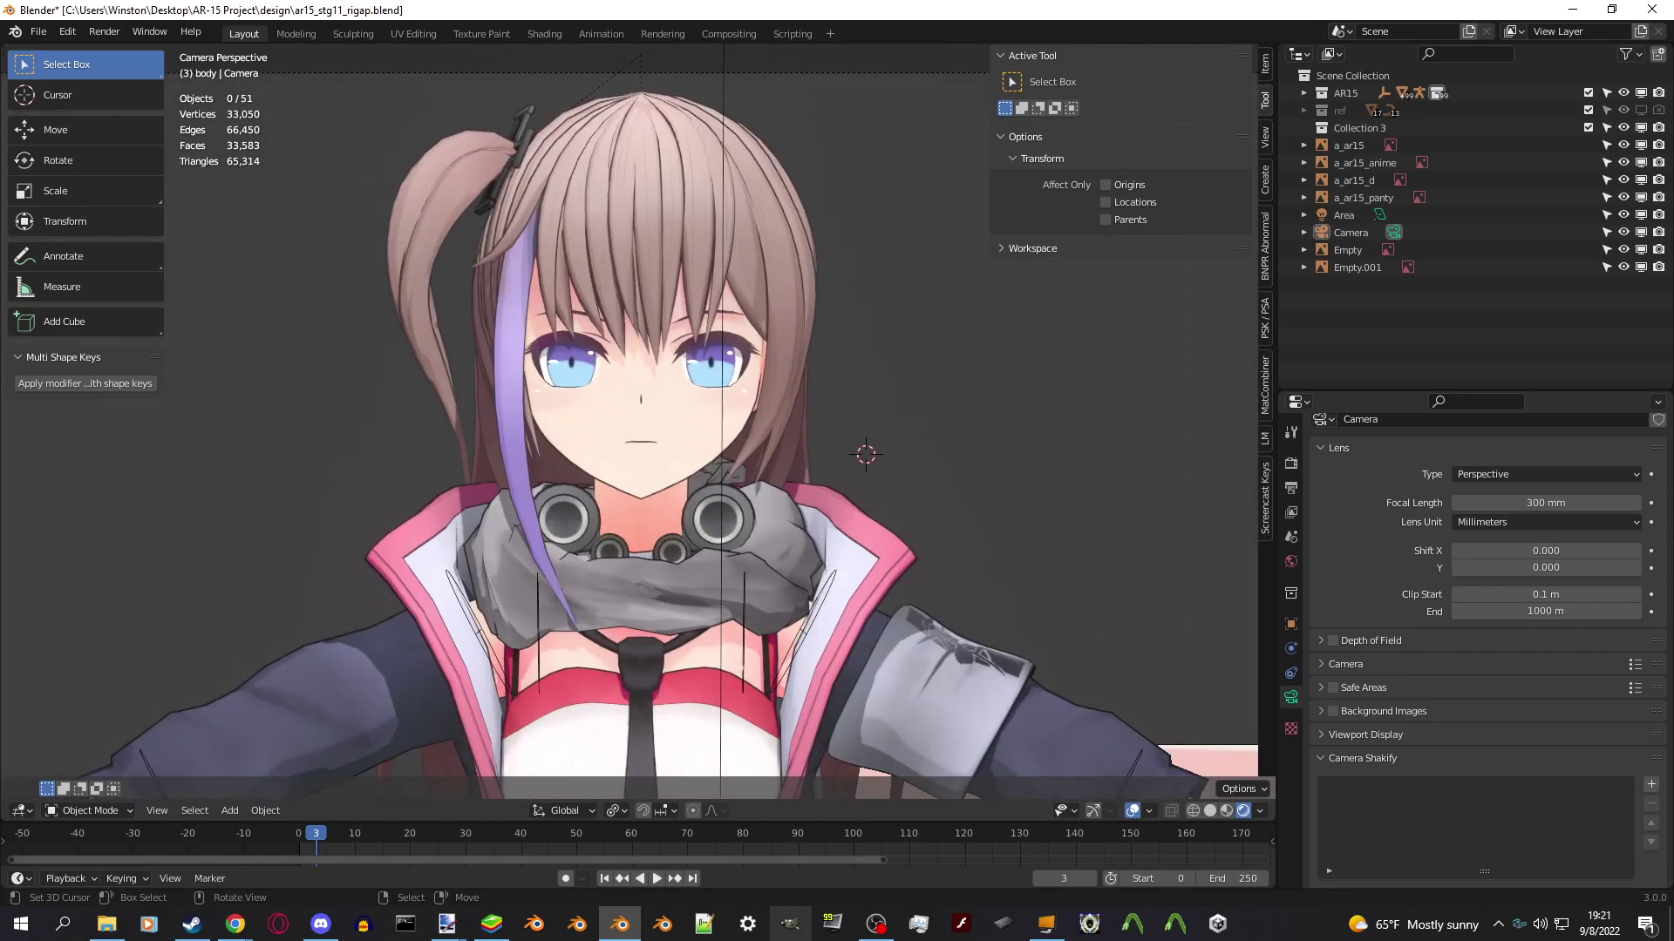
{"action": "left_click", "coordinate": [641, 409]}
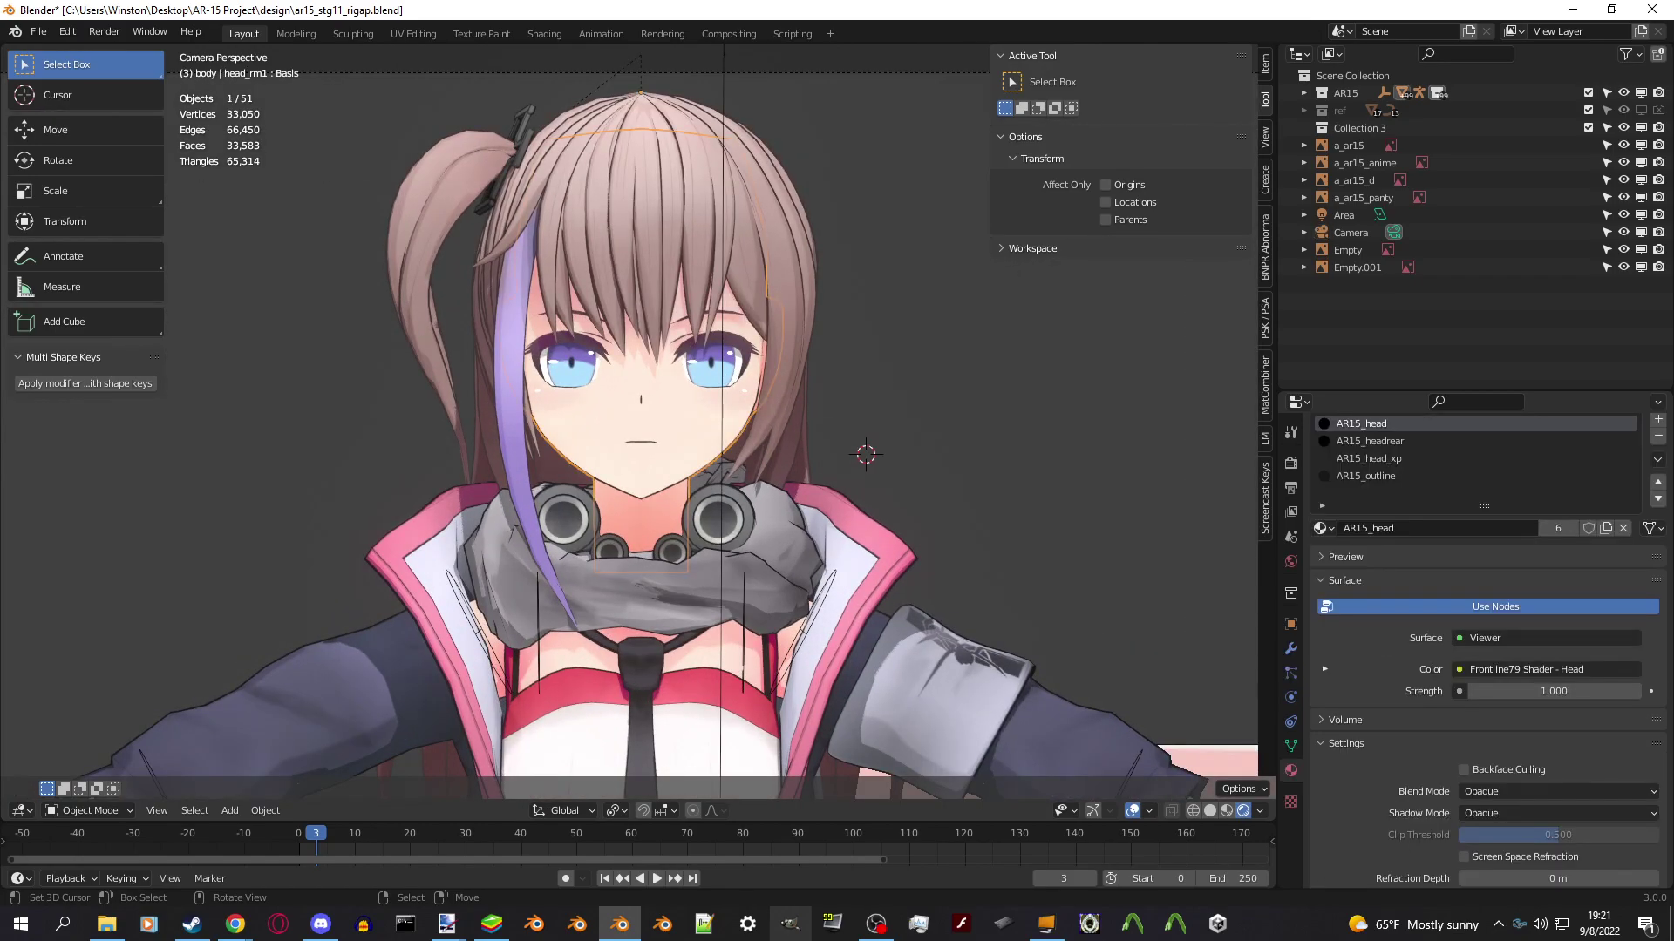
{"action": "scroll", "coordinate": [636, 419], "scroll_direction": "up", "scroll_amount": 2}
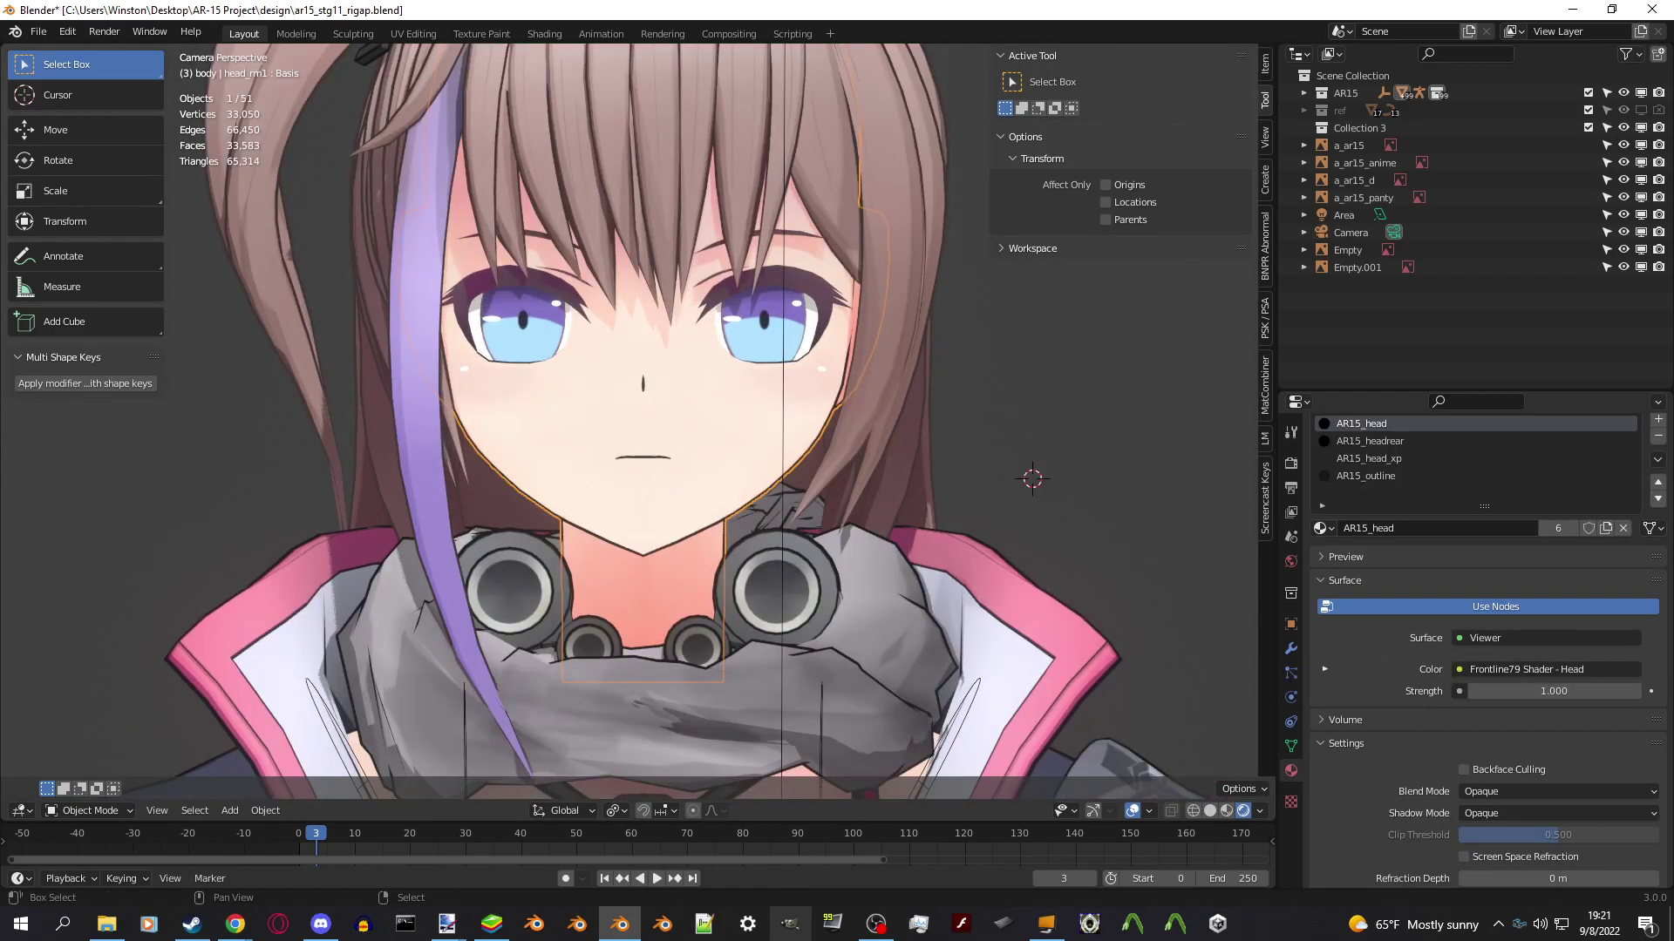
{"action": "scroll", "coordinate": [636, 419], "scroll_direction": "up", "scroll_amount": 3}
Make head_rm1 active and enter Edit Mode with all vertices deselected.
{"action": "left_click", "coordinate": [788, 410]}
{"action": "key", "text": "g"}
{"action": "key", "text": "Escape"}
{"action": "key", "text": "ctrl+z"}
{"action": "key", "text": "Tab"}
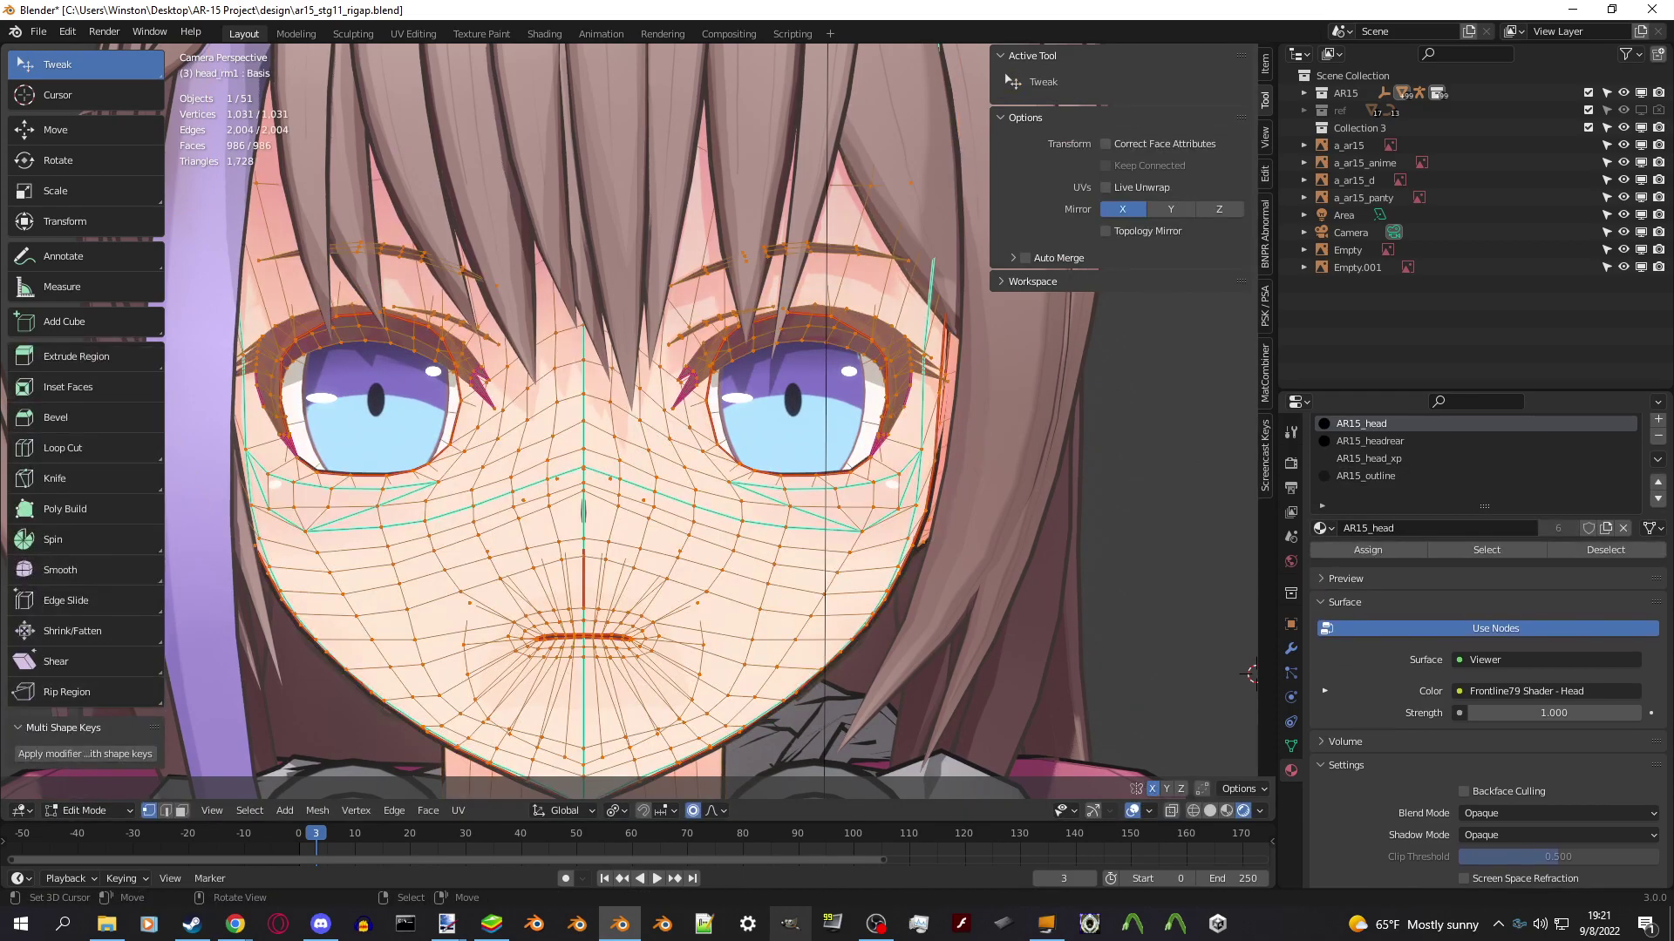
{"action": "key", "text": "alt+a"}
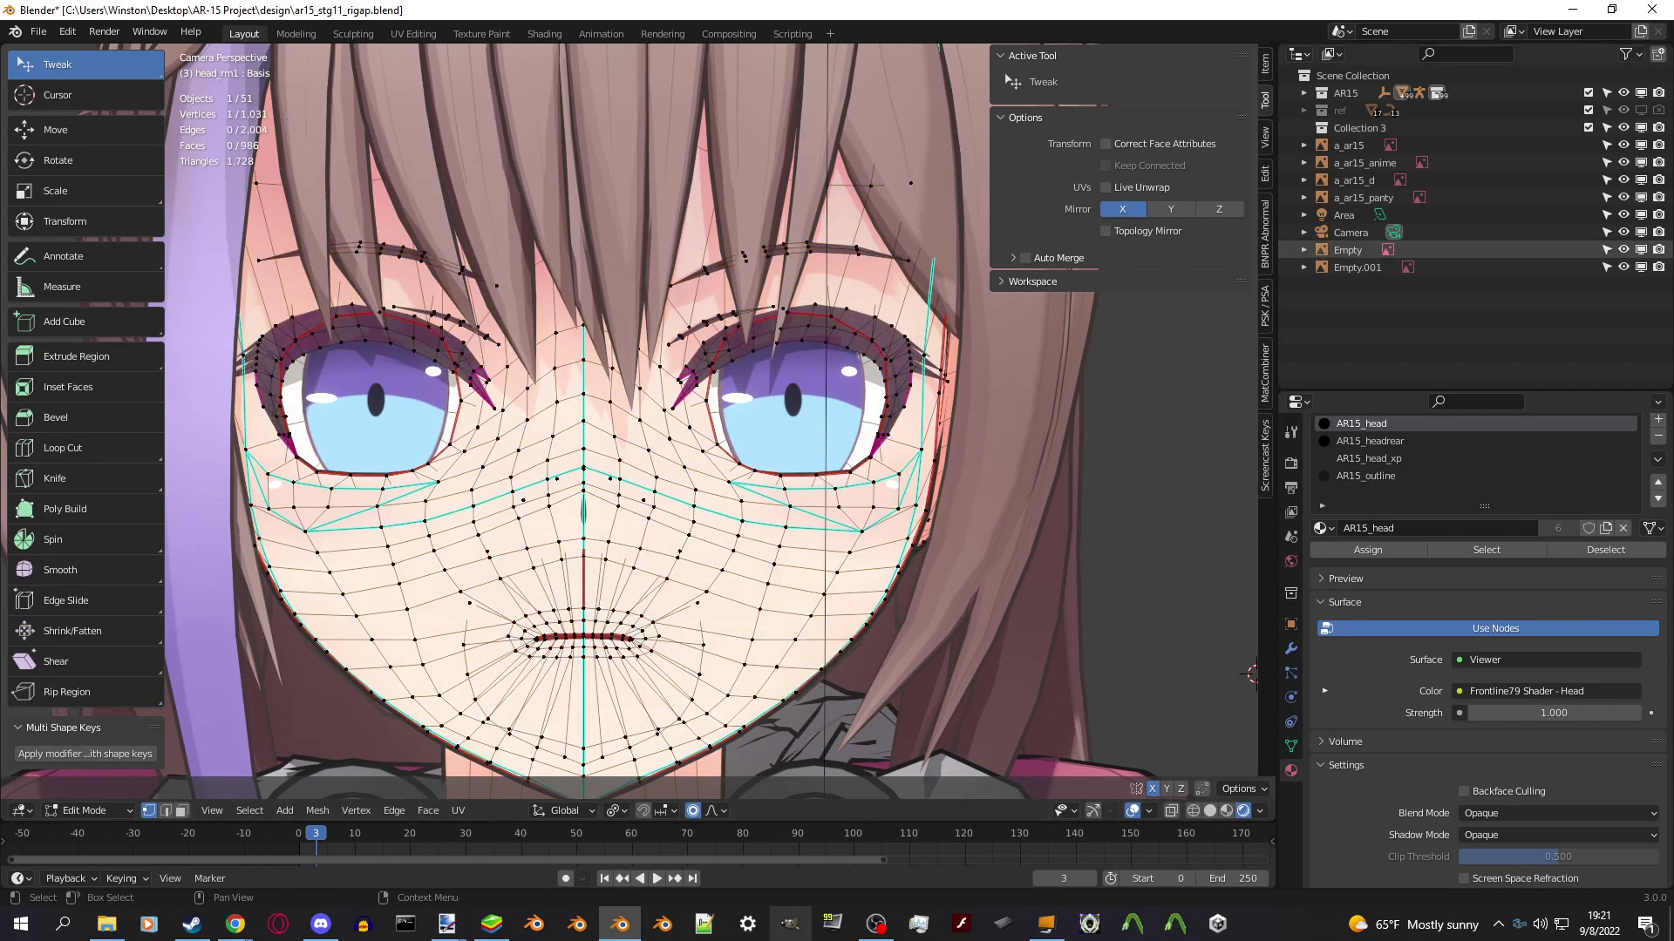
Turn the Outliner area into a second 3D view framing the face and hair.
{"action": "key", "text": "shift+F5"}
{"action": "scroll", "coordinate": [1473, 218], "scroll_direction": "up", "scroll_amount": 5}
{"action": "middle_click_drag", "start_coordinate": [1473, 218], "coordinate": [1474, 331], "text": "shift"}
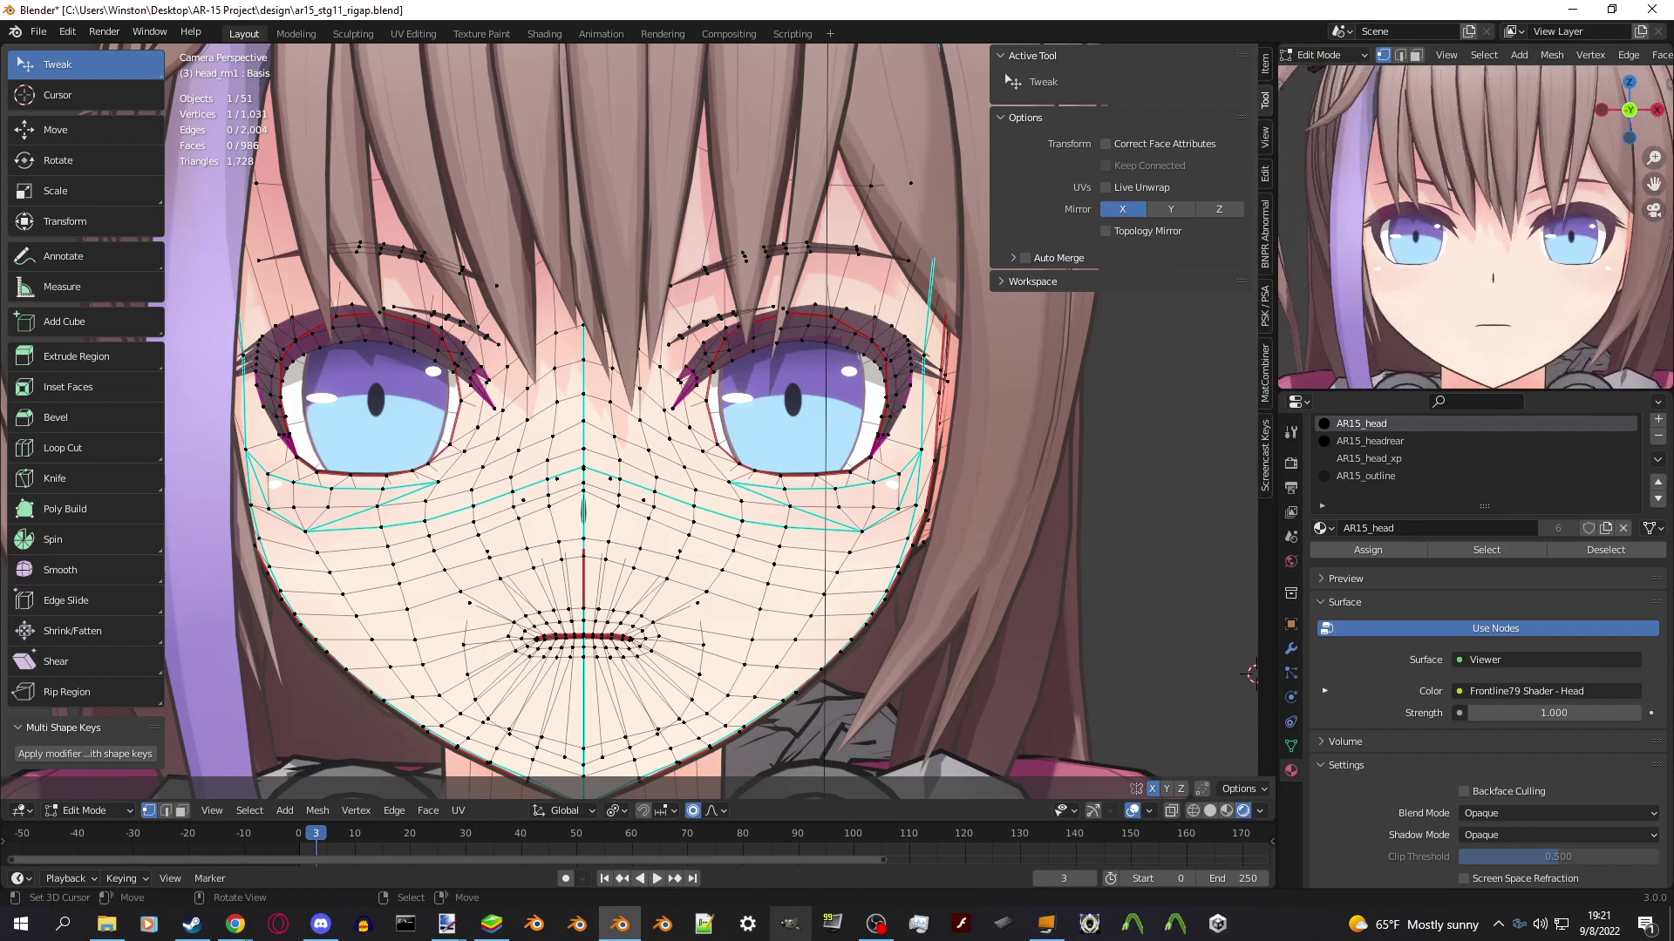
{"action": "middle_click_drag", "start_coordinate": [1251, 674], "coordinate": [1122, 672], "text": "shift"}
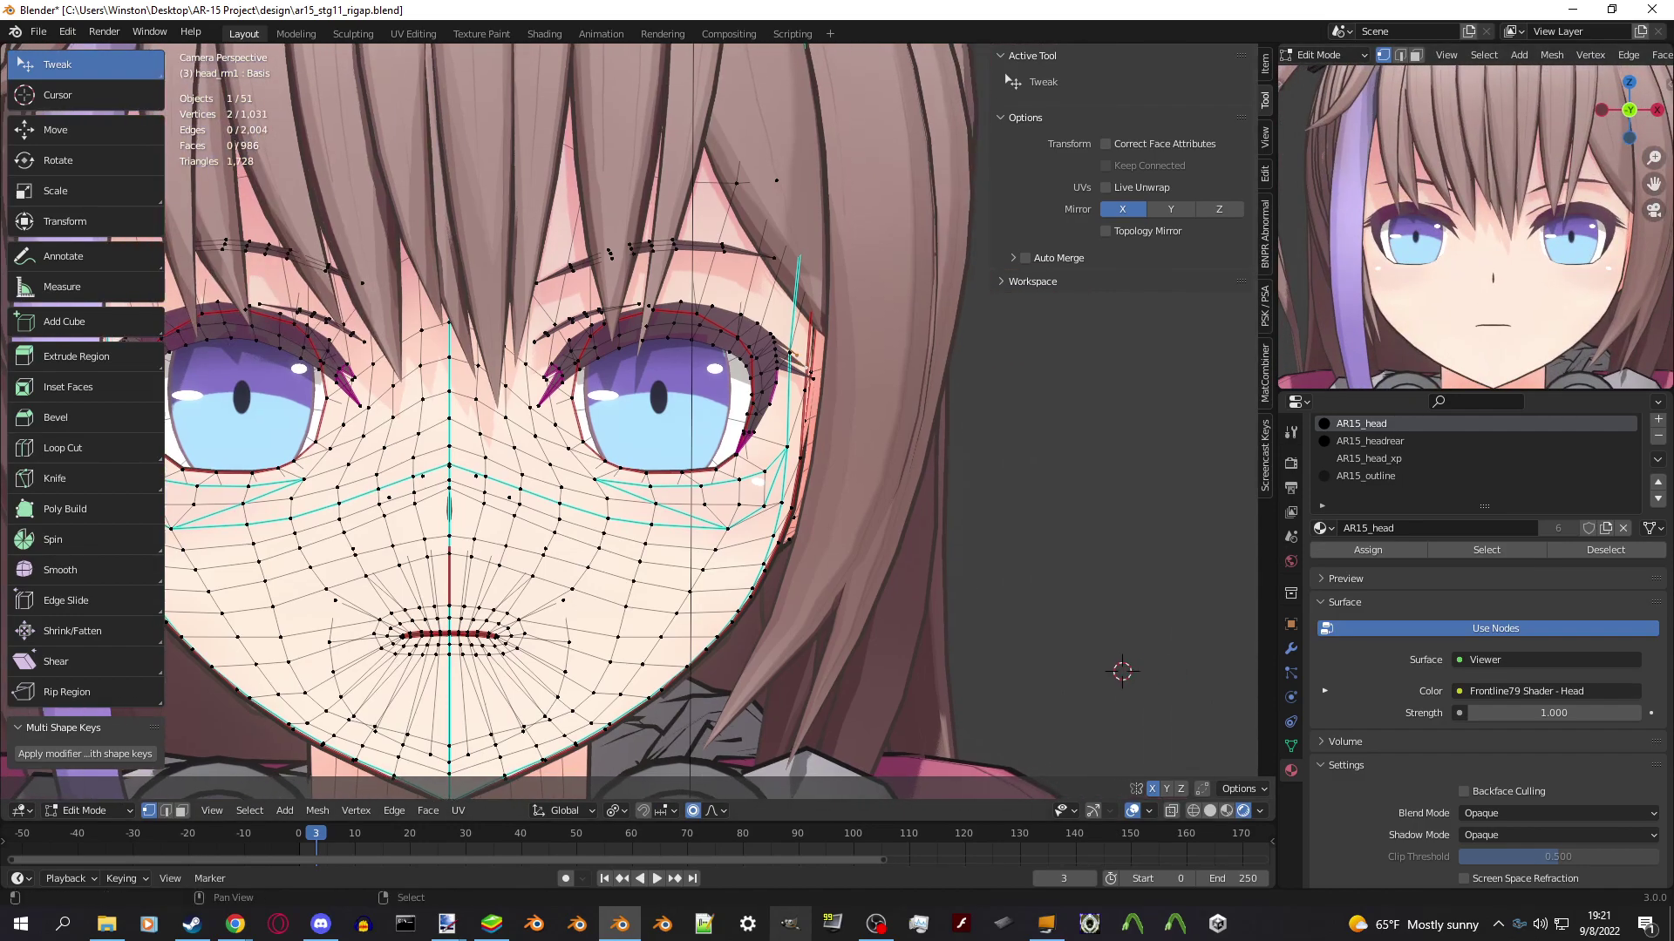
Nudge the selected face vertices twice with proportional editing, widening the falloff.
{"action": "key", "text": "g"}
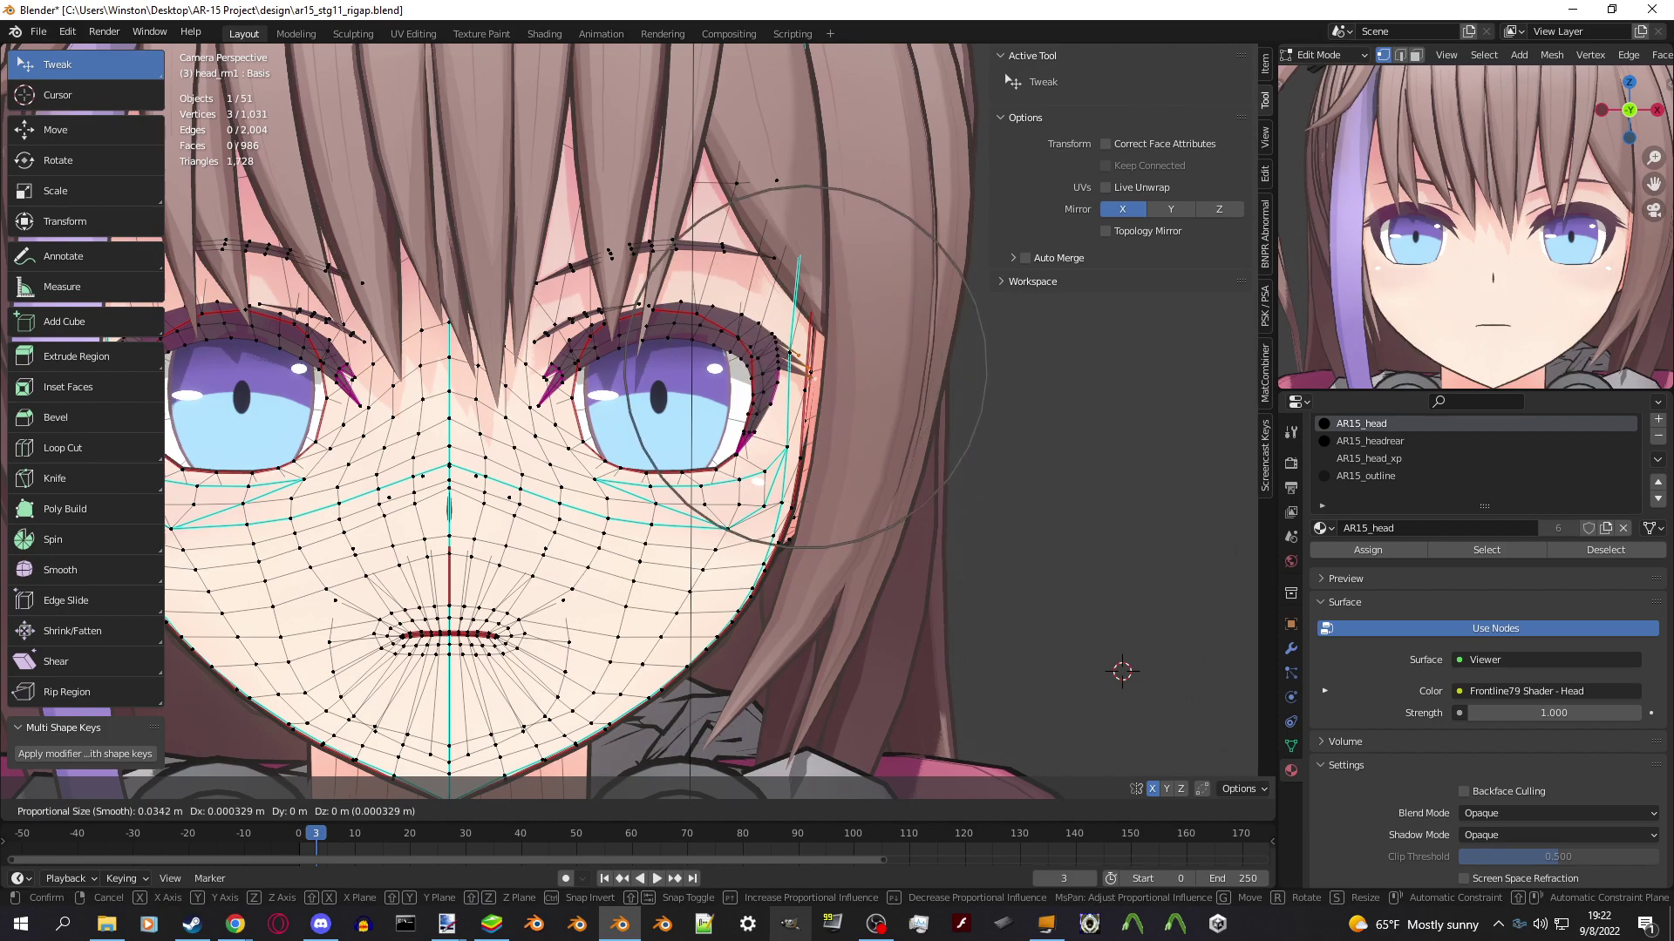
{"action": "key", "text": "Return"}
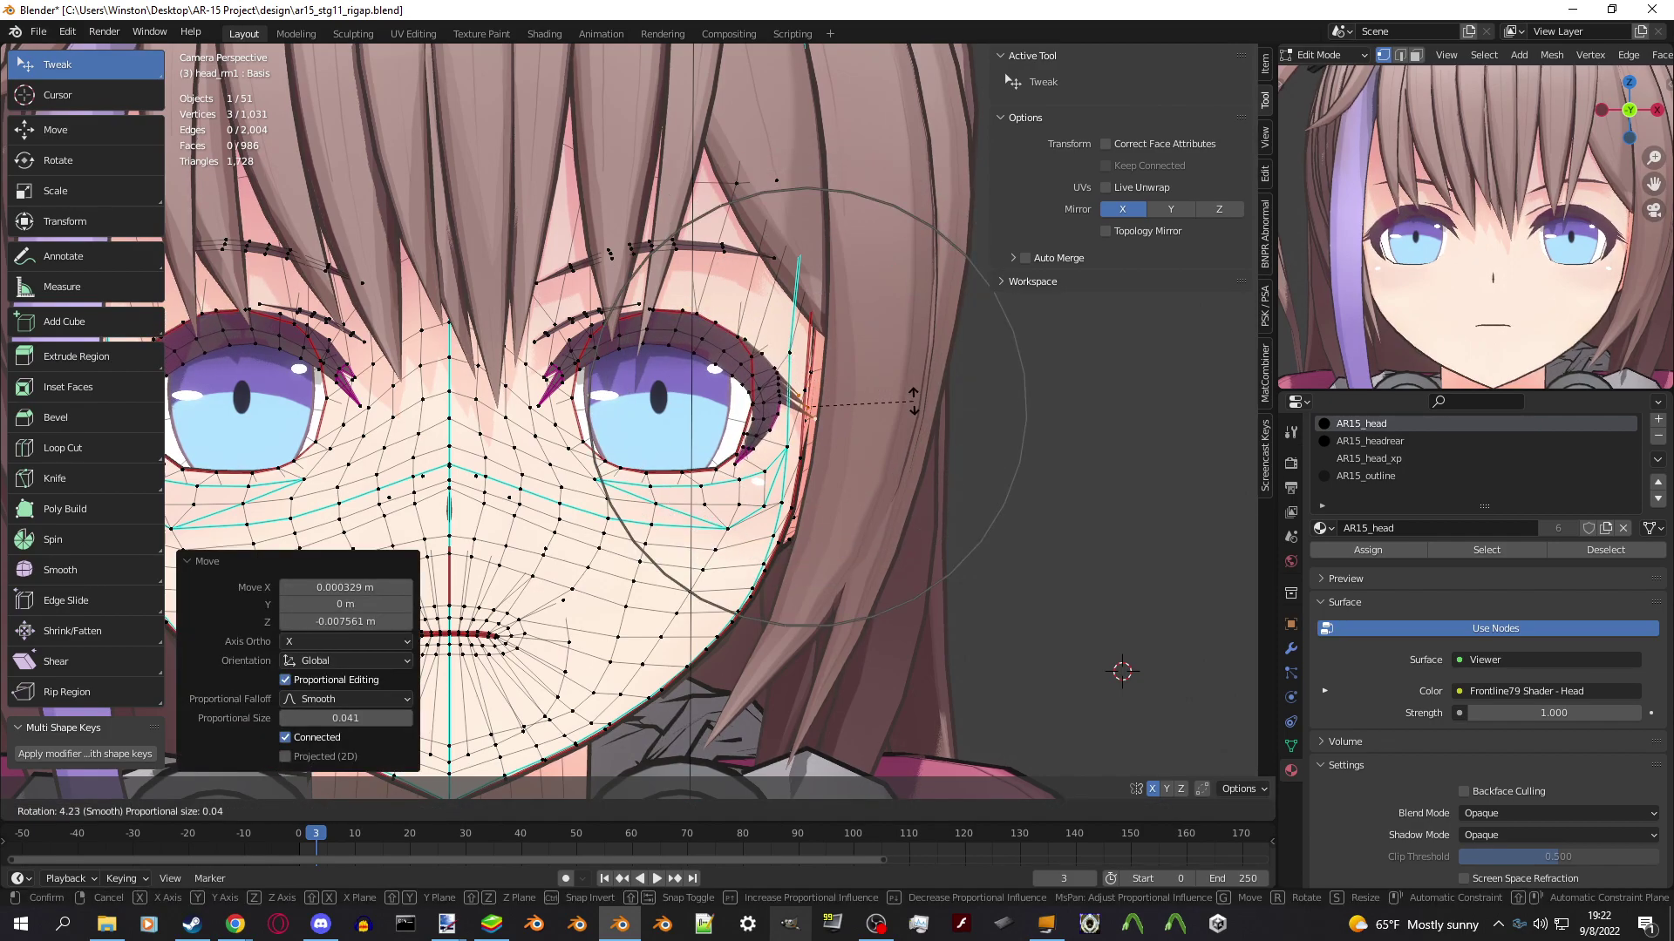
{"action": "key", "text": "g"}
{"action": "scroll", "coordinate": [610, 436], "scroll_direction": "down", "scroll_amount": 3}
{"action": "key", "text": "Return"}
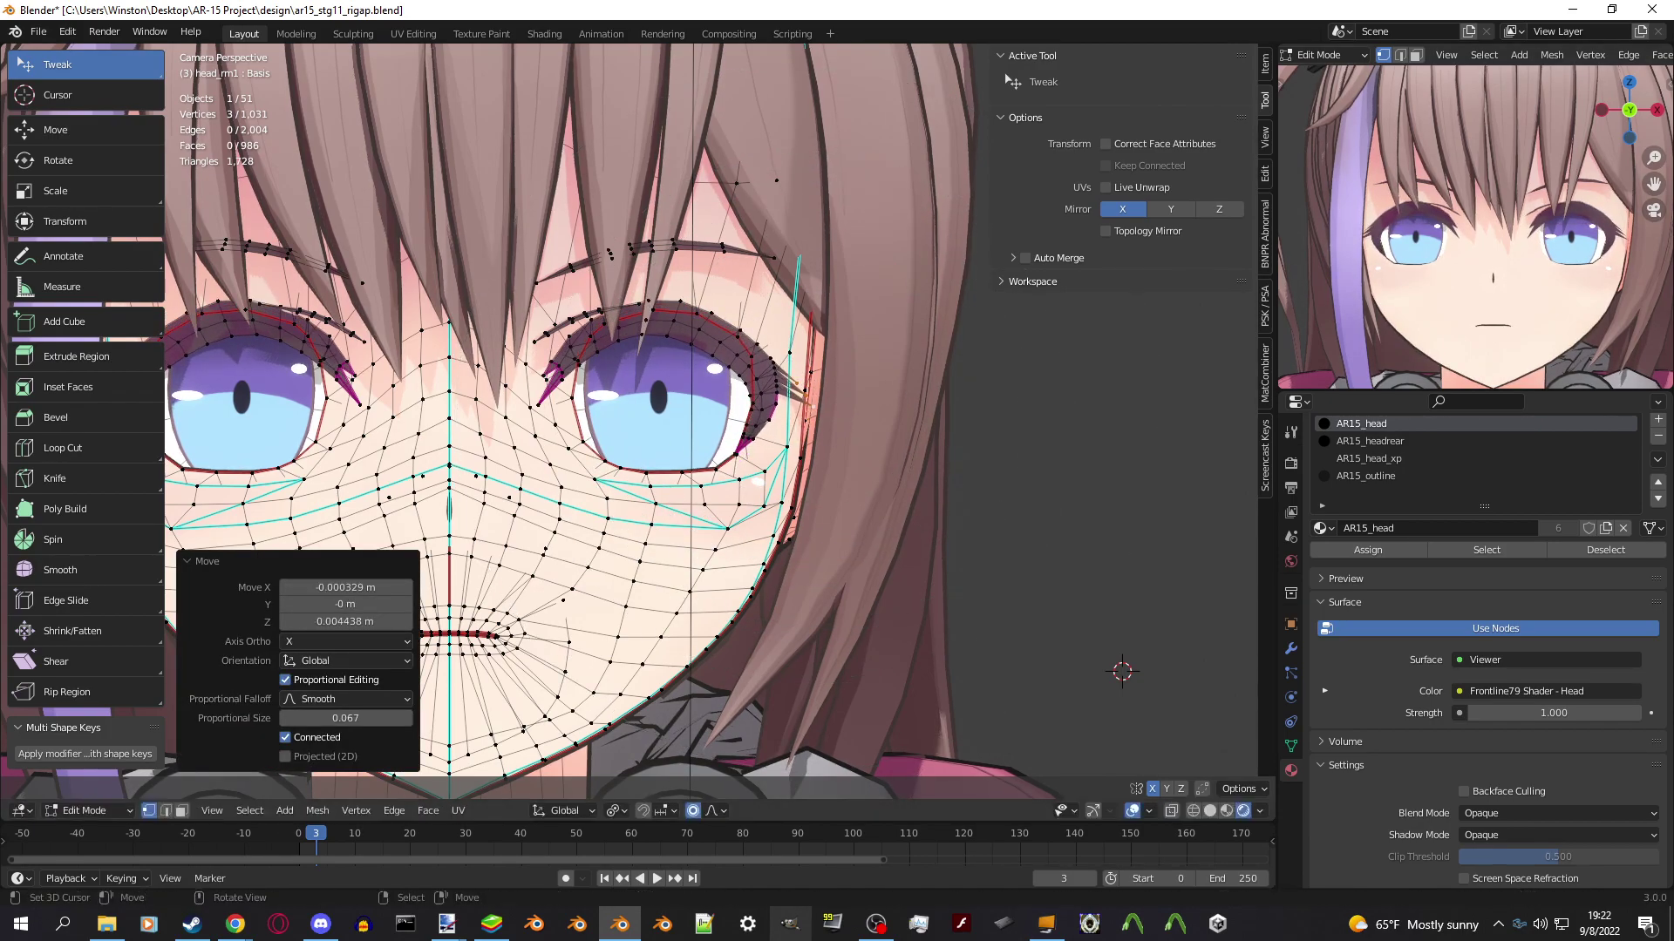
{"action": "key", "text": "Tab"}
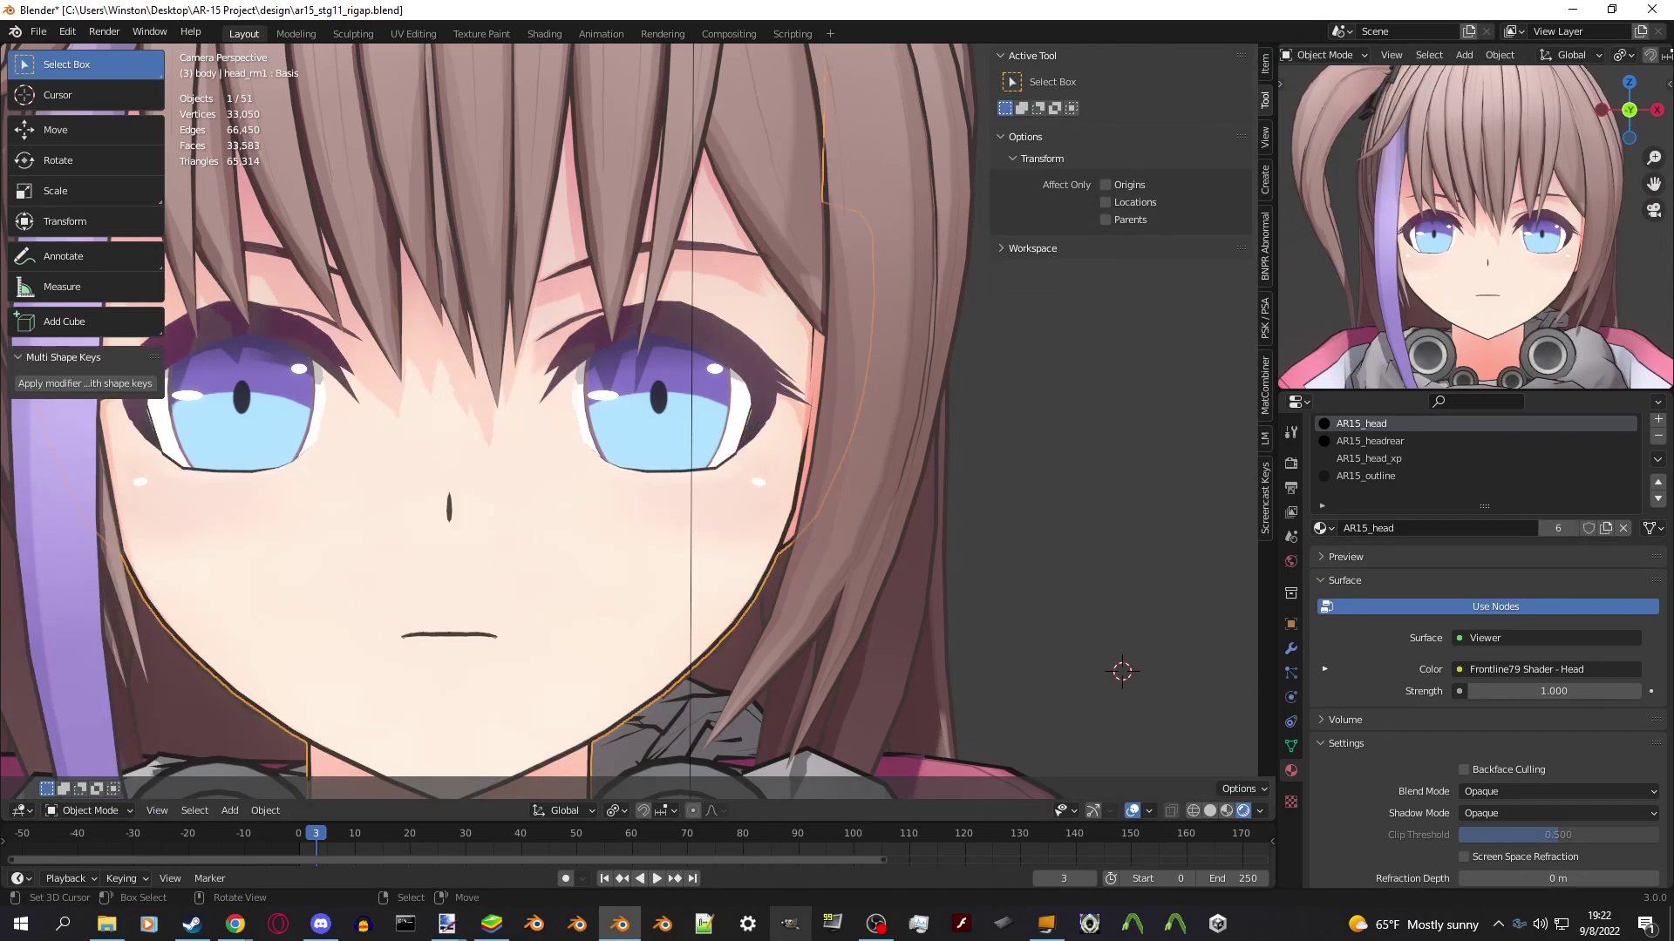
Move the vertices slightly up along Z and check the face in Object Mode.
{"action": "key", "text": "Tab"}
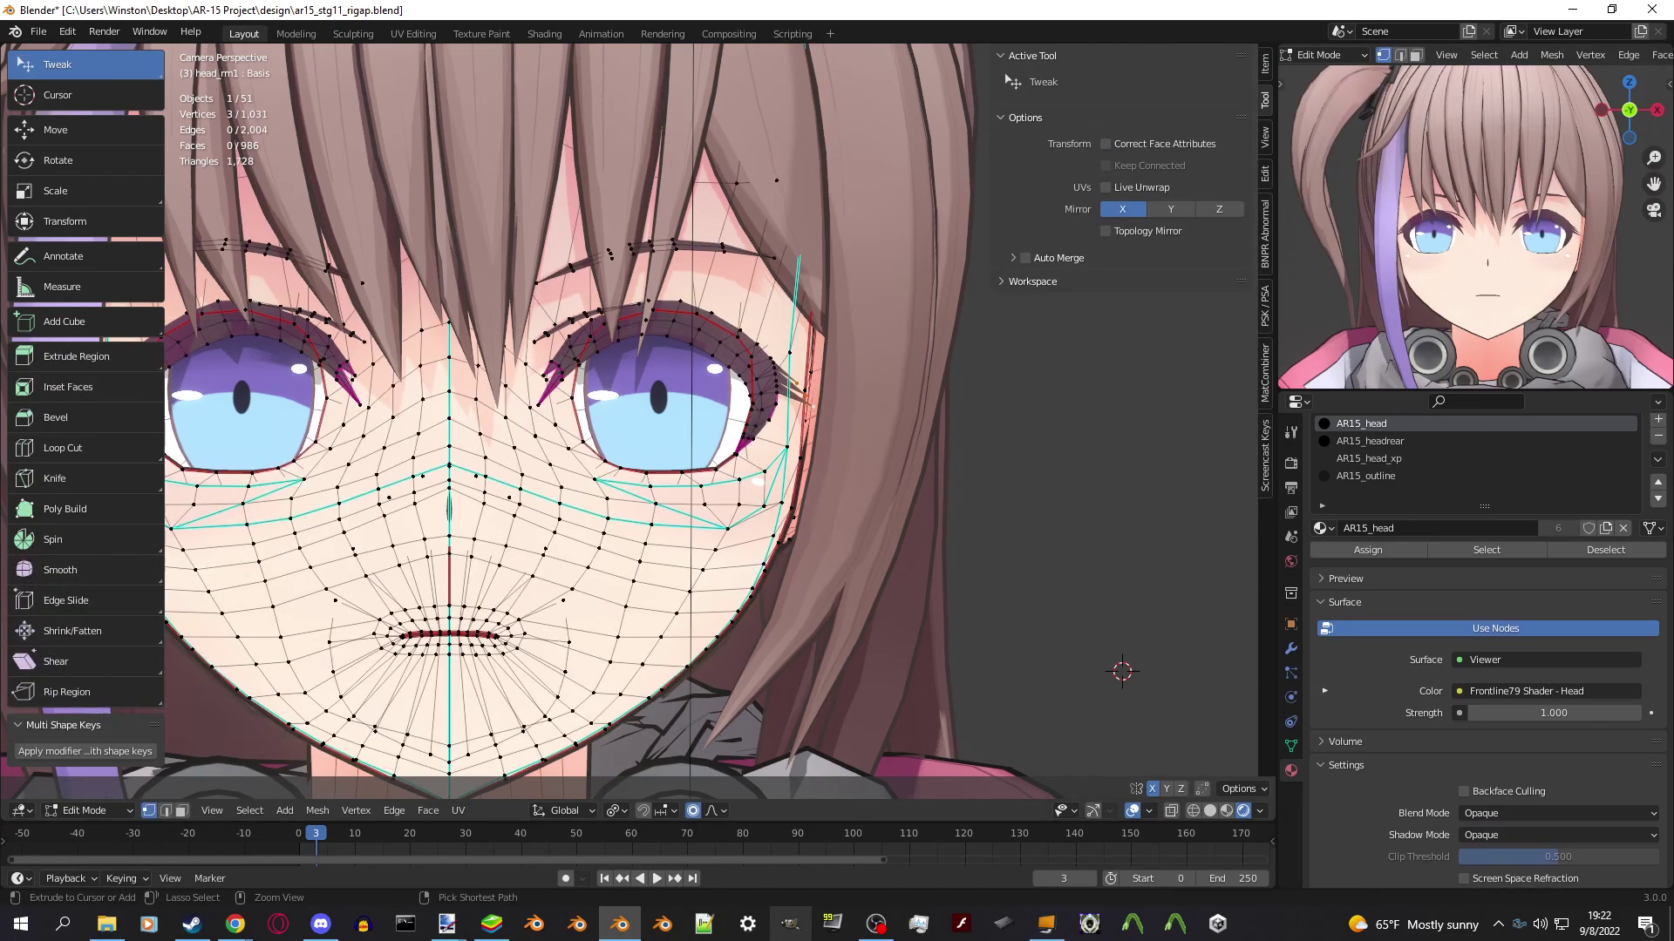
{"action": "key", "text": "g"}
{"action": "key", "text": "z"}
{"action": "key", "text": "Return"}
{"action": "key", "text": "Tab"}
Apply one more soft-falloff move and return head_rm1 to Object Mode.
{"action": "key", "text": "Tab"}
{"action": "scroll", "coordinate": [610, 419], "scroll_direction": "down", "scroll_amount": 3}
{"action": "scroll", "coordinate": [610, 418], "scroll_direction": "up", "scroll_amount": 3}
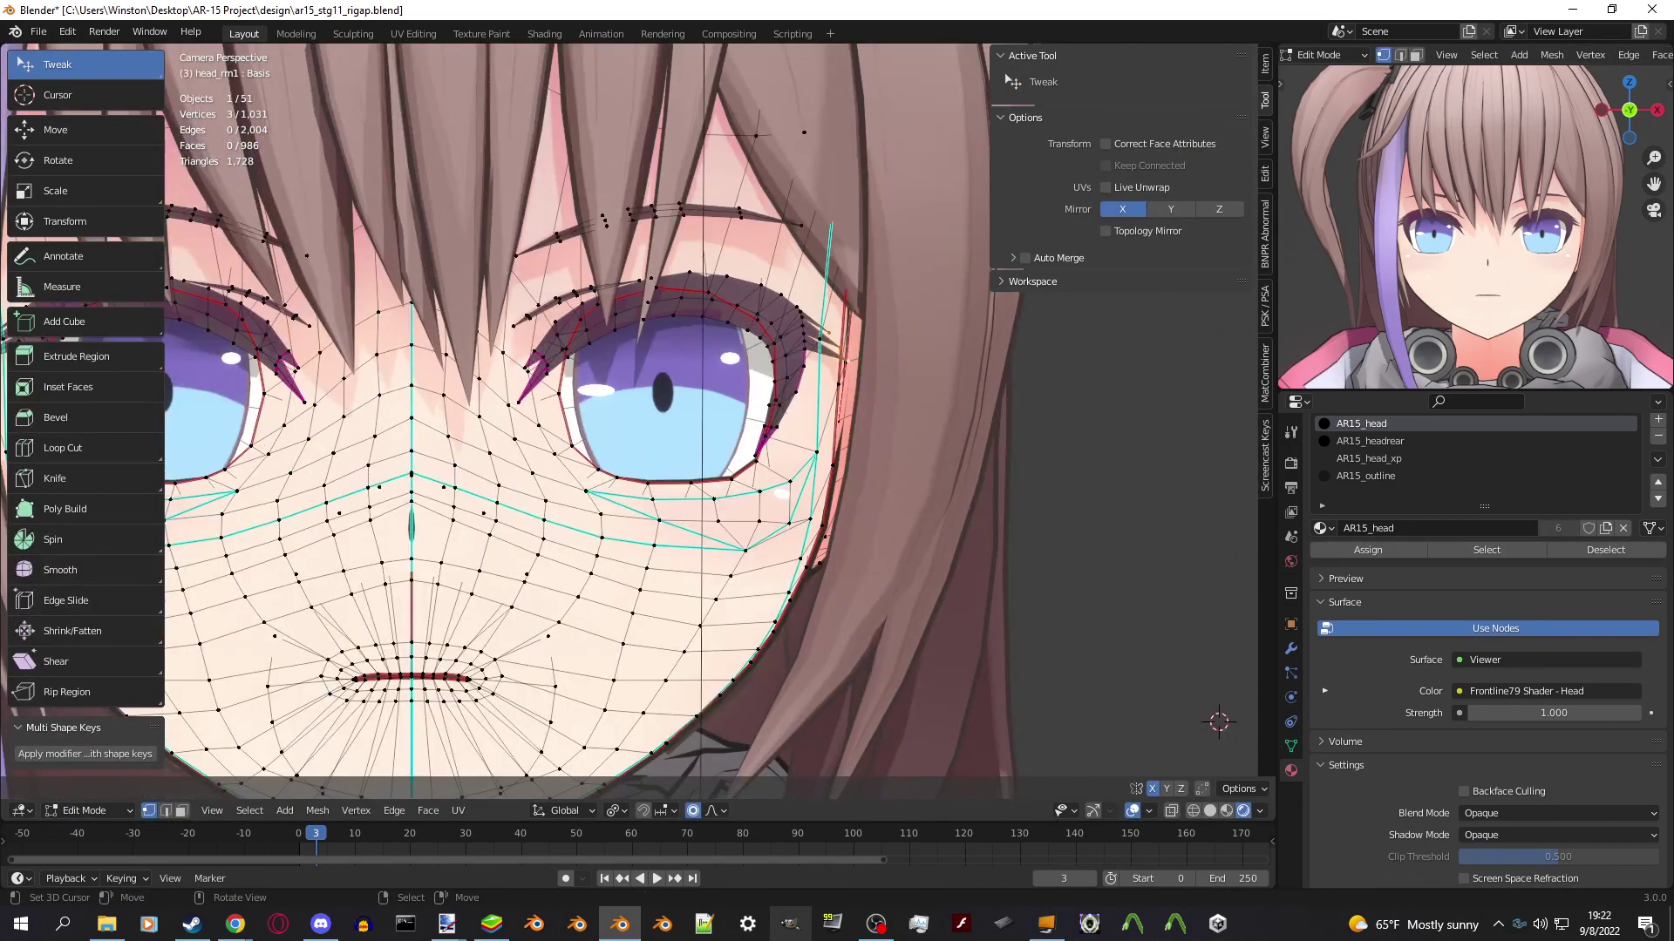
{"action": "key", "text": "g"}
{"action": "key", "text": "Return"}
{"action": "key", "text": "Tab"}
{"action": "scroll", "coordinate": [611, 418], "scroll_direction": "down", "scroll_amount": 4}
{"action": "key", "text": "Tab"}
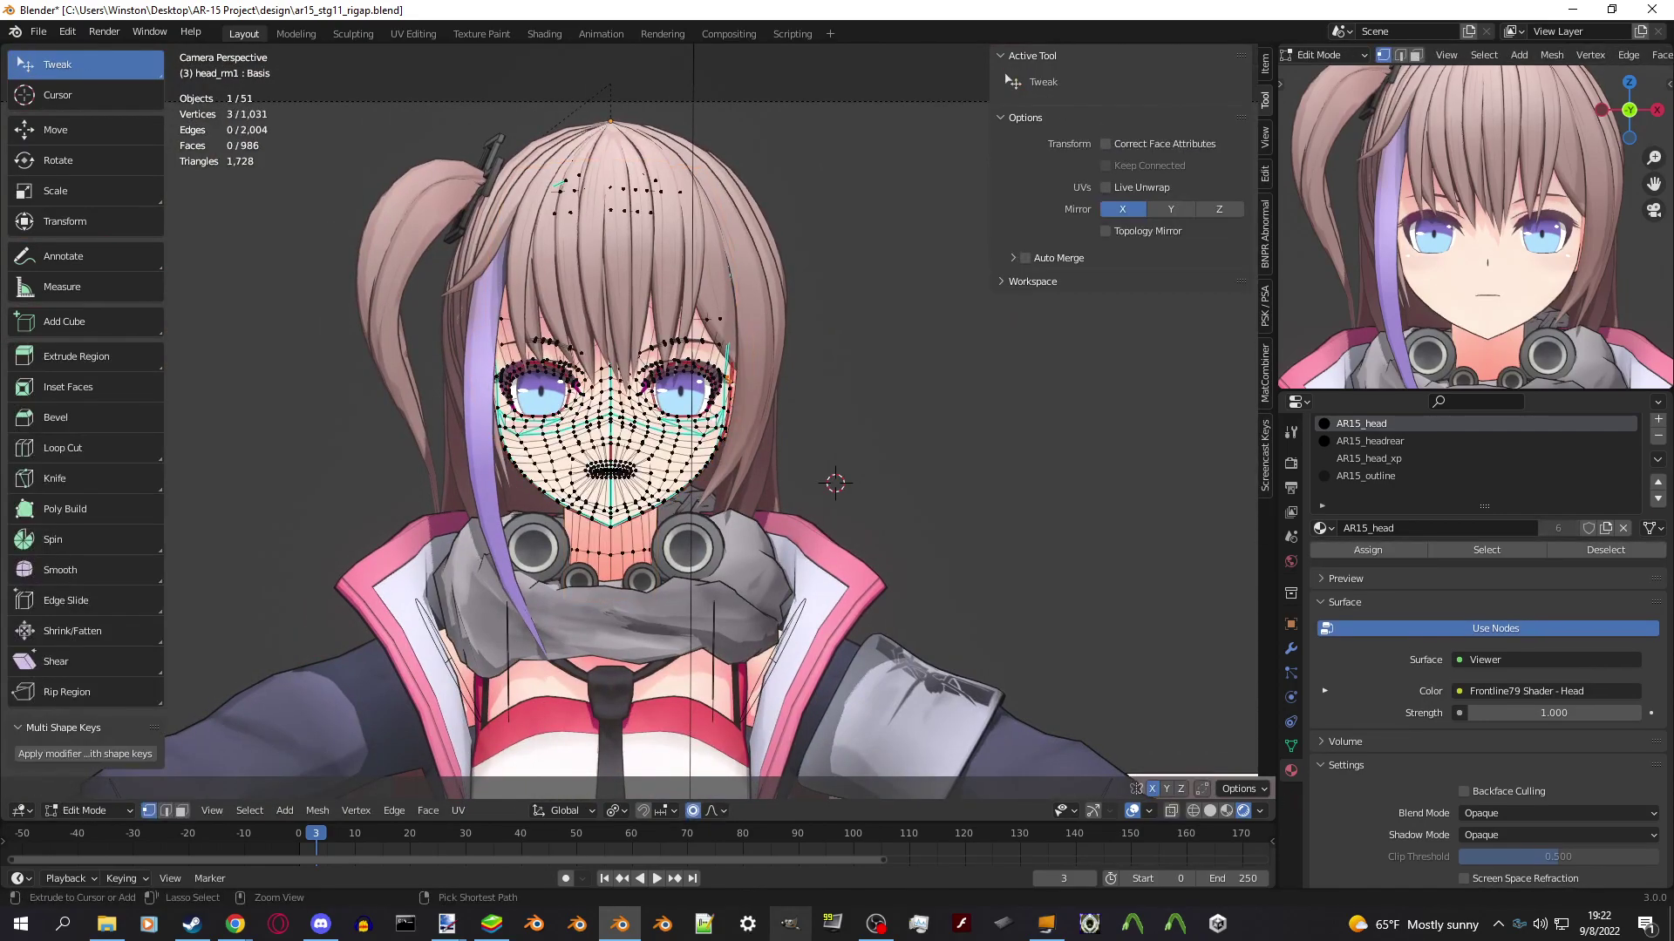
{"action": "key", "text": "Tab"}
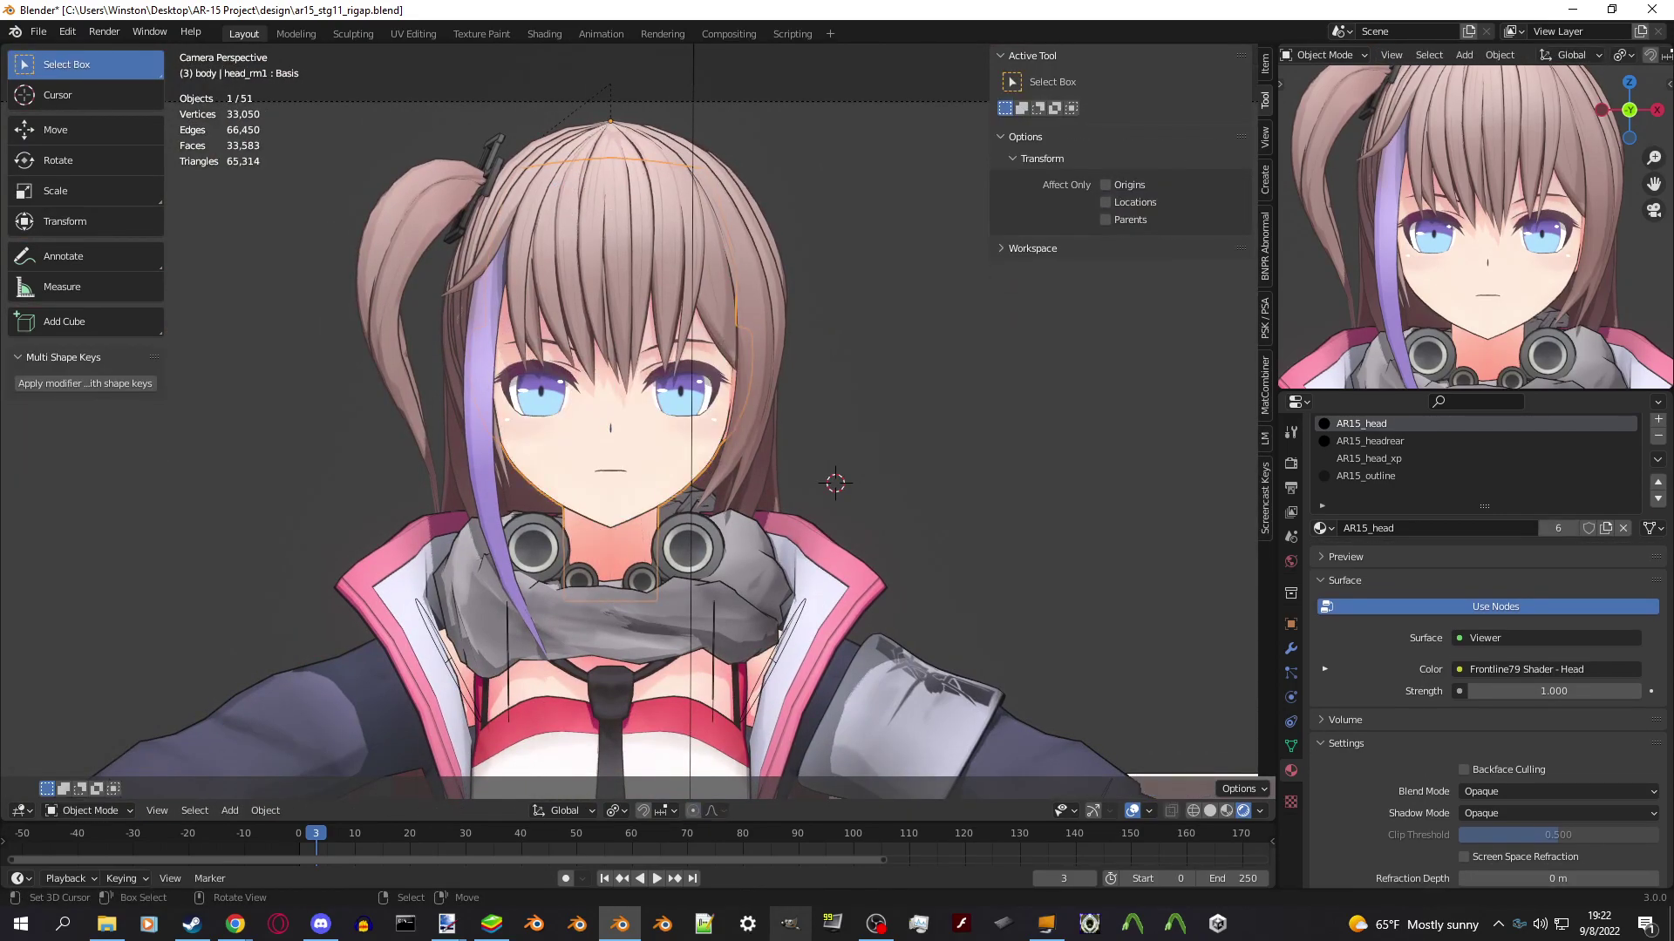
Clear the head selection and leave camera view to orbit freely around the character's face.
{"action": "key", "text": "alt+a"}
{"action": "key", "text": "KP_0"}
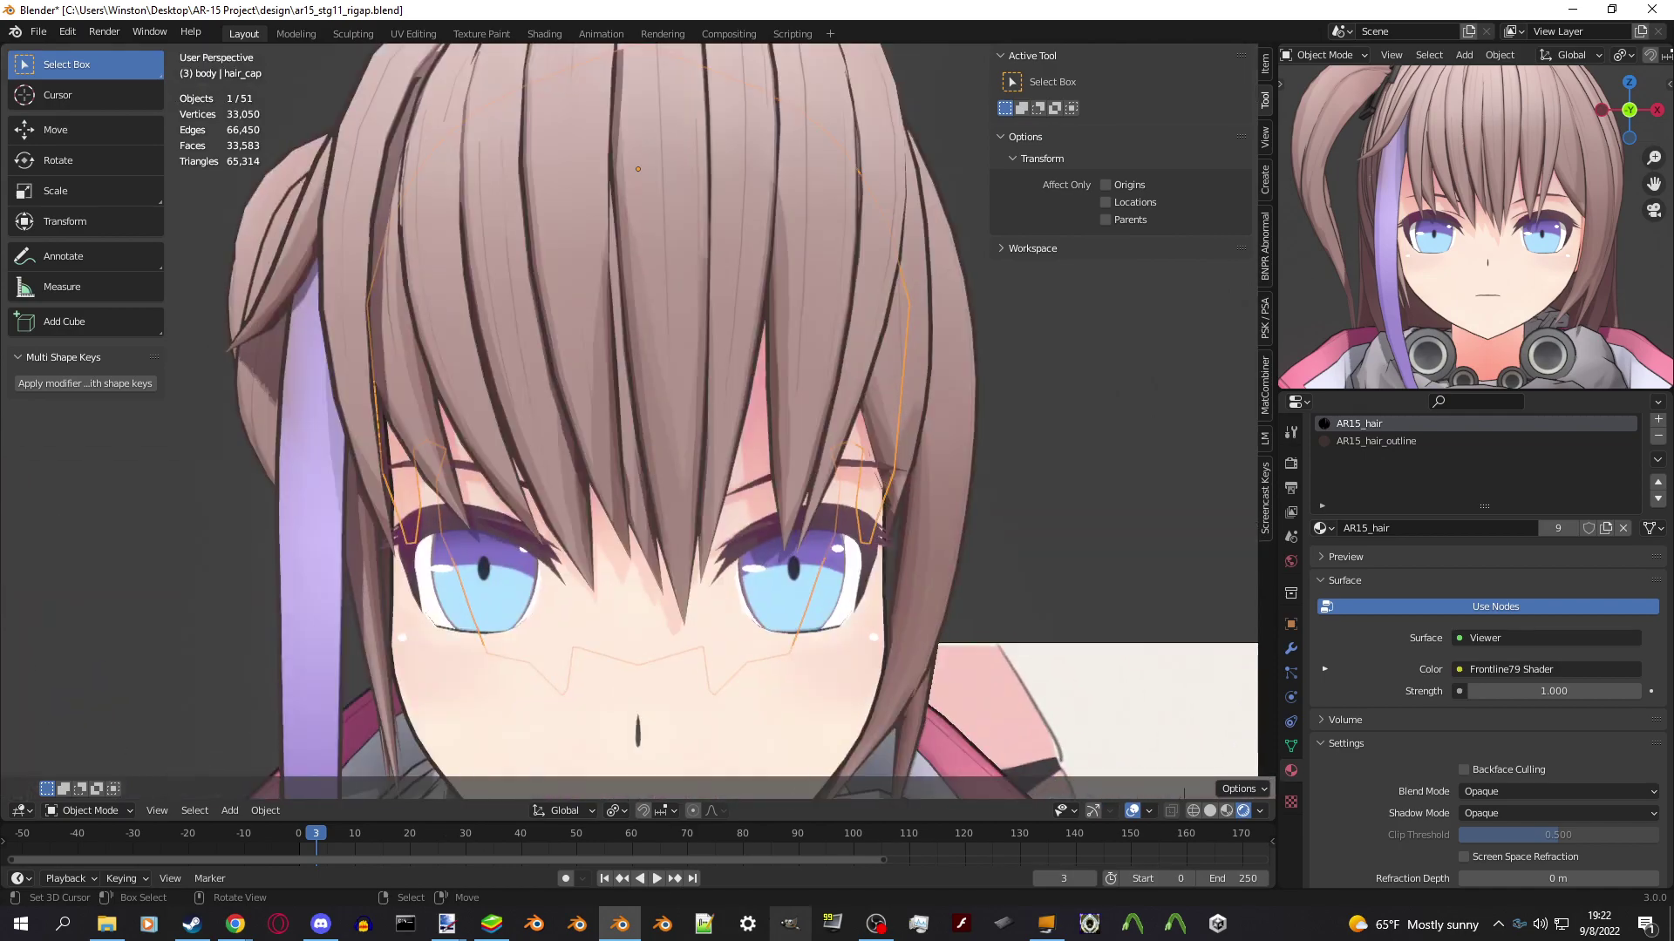
{"action": "scroll", "coordinate": [637, 436], "scroll_direction": "up", "scroll_amount": 5}
{"action": "middle_click_drag", "start_coordinate": [636, 436], "coordinate": [575, 444]}
Load the earlier ar15_stg1.blend from Open Recent, answering the save prompt.
{"action": "left_click", "coordinate": [39, 31]}
{"action": "mouse_move", "coordinate": [78, 86]}
{"action": "left_click", "coordinate": [262, 103]}
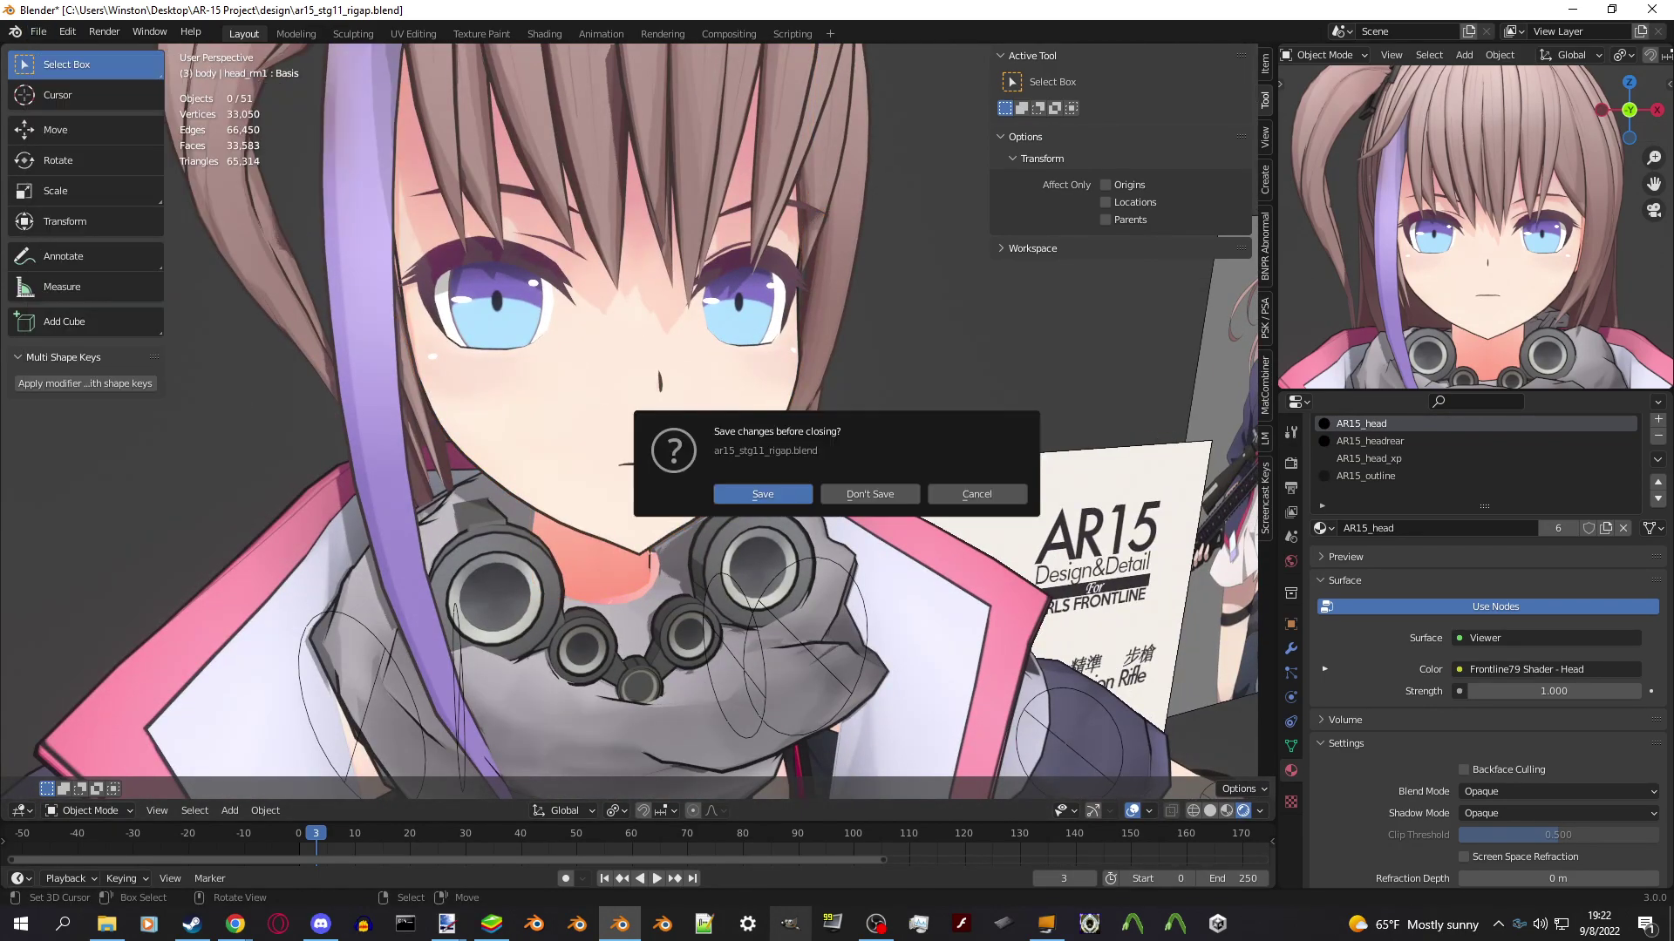
{"action": "left_click", "coordinate": [870, 494]}
Switch ar15_stg1 to rendered shading and select the head, then the curve hair.
{"action": "scroll", "coordinate": [1216, 369], "scroll_direction": "down", "scroll_amount": 5}
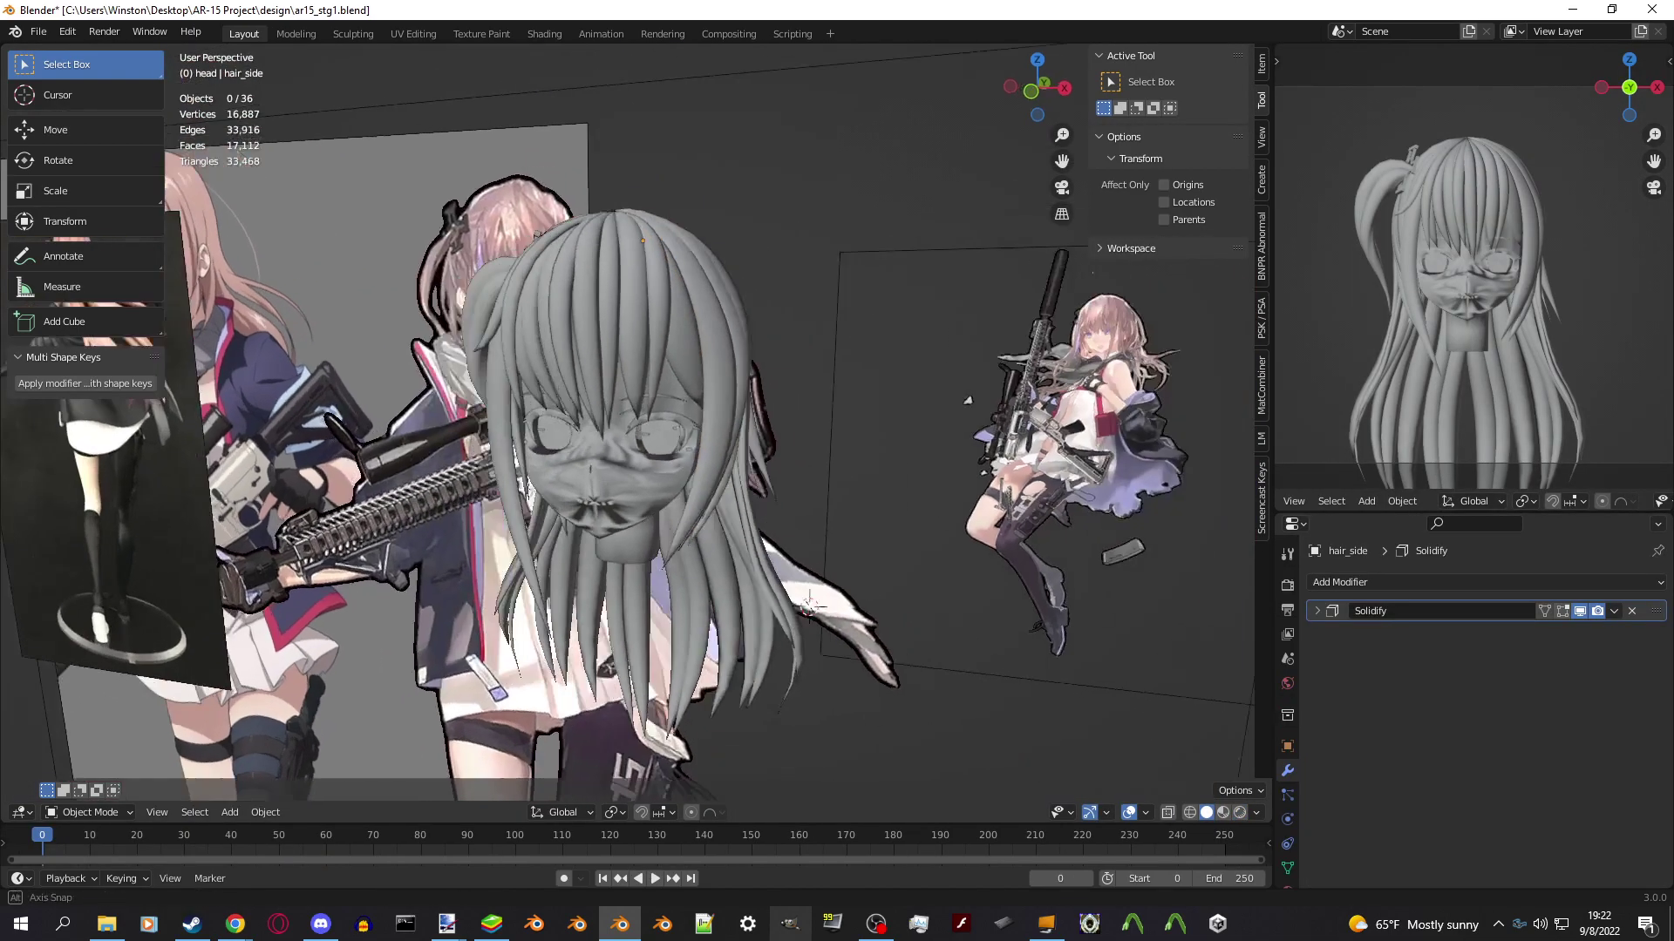
{"action": "key", "text": "alt+a"}
{"action": "key", "text": "z"}
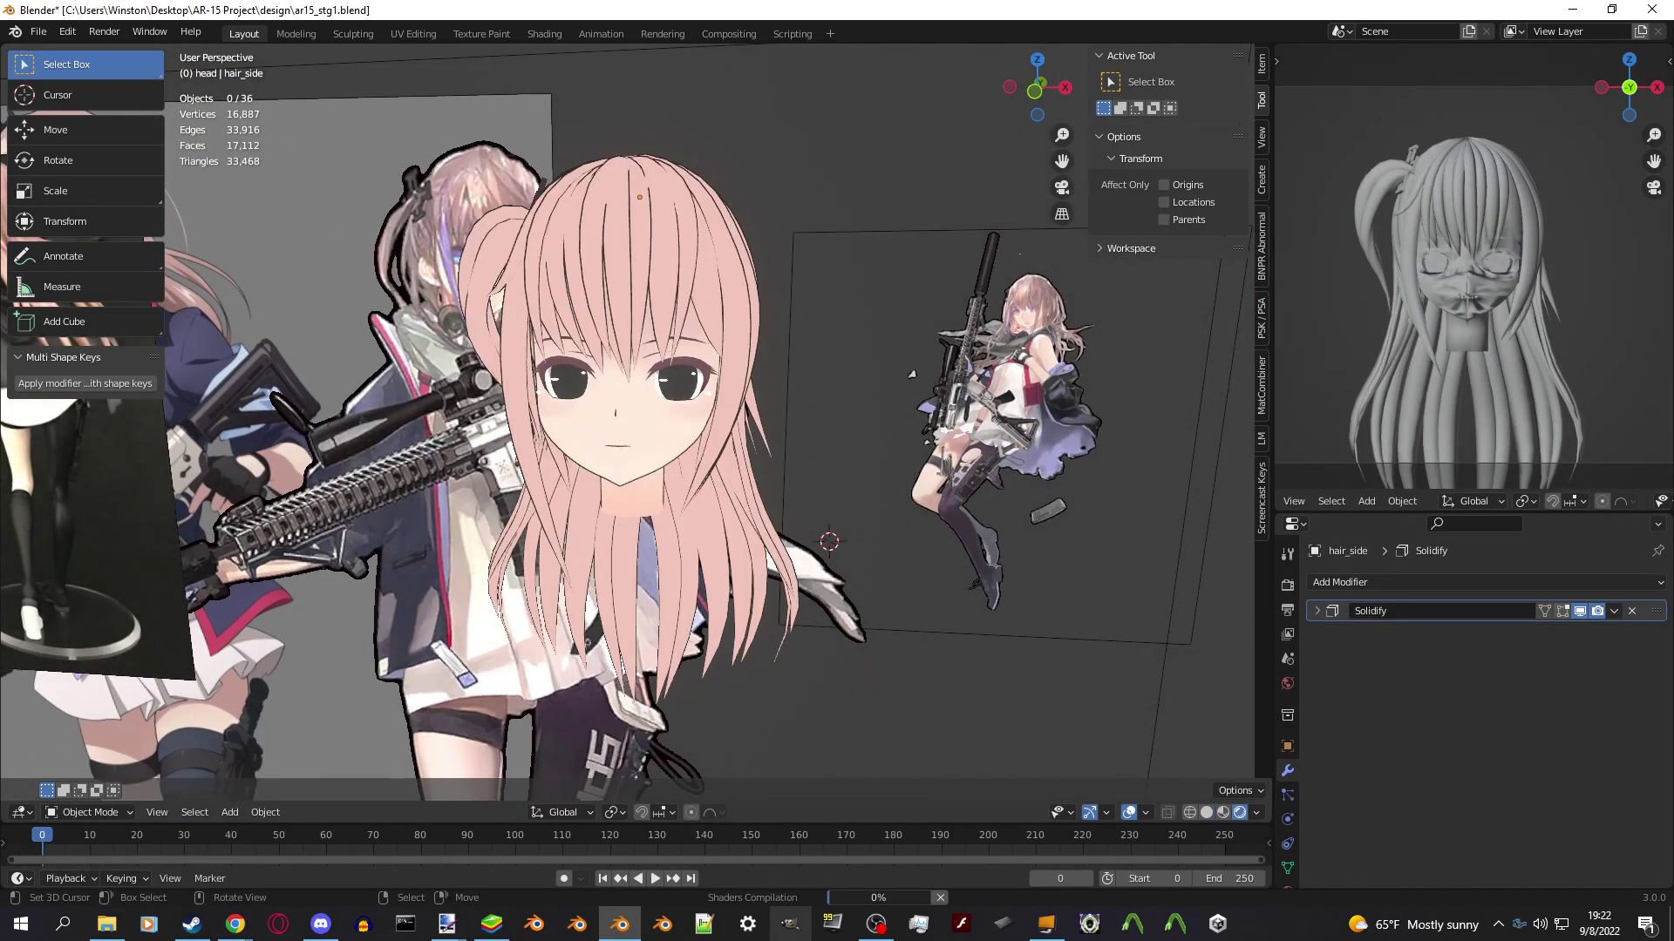
{"action": "left_click", "coordinate": [619, 419]}
{"action": "scroll", "coordinate": [619, 418], "scroll_direction": "up", "scroll_amount": 2}
{"action": "left_click", "coordinate": [628, 125]}
{"action": "middle_click_drag", "start_coordinate": [628, 125], "coordinate": [602, 149]}
Undo back to the head being active, then orbit around the head, cancelling an accidental move.
{"action": "key", "text": "ctrl+z"}
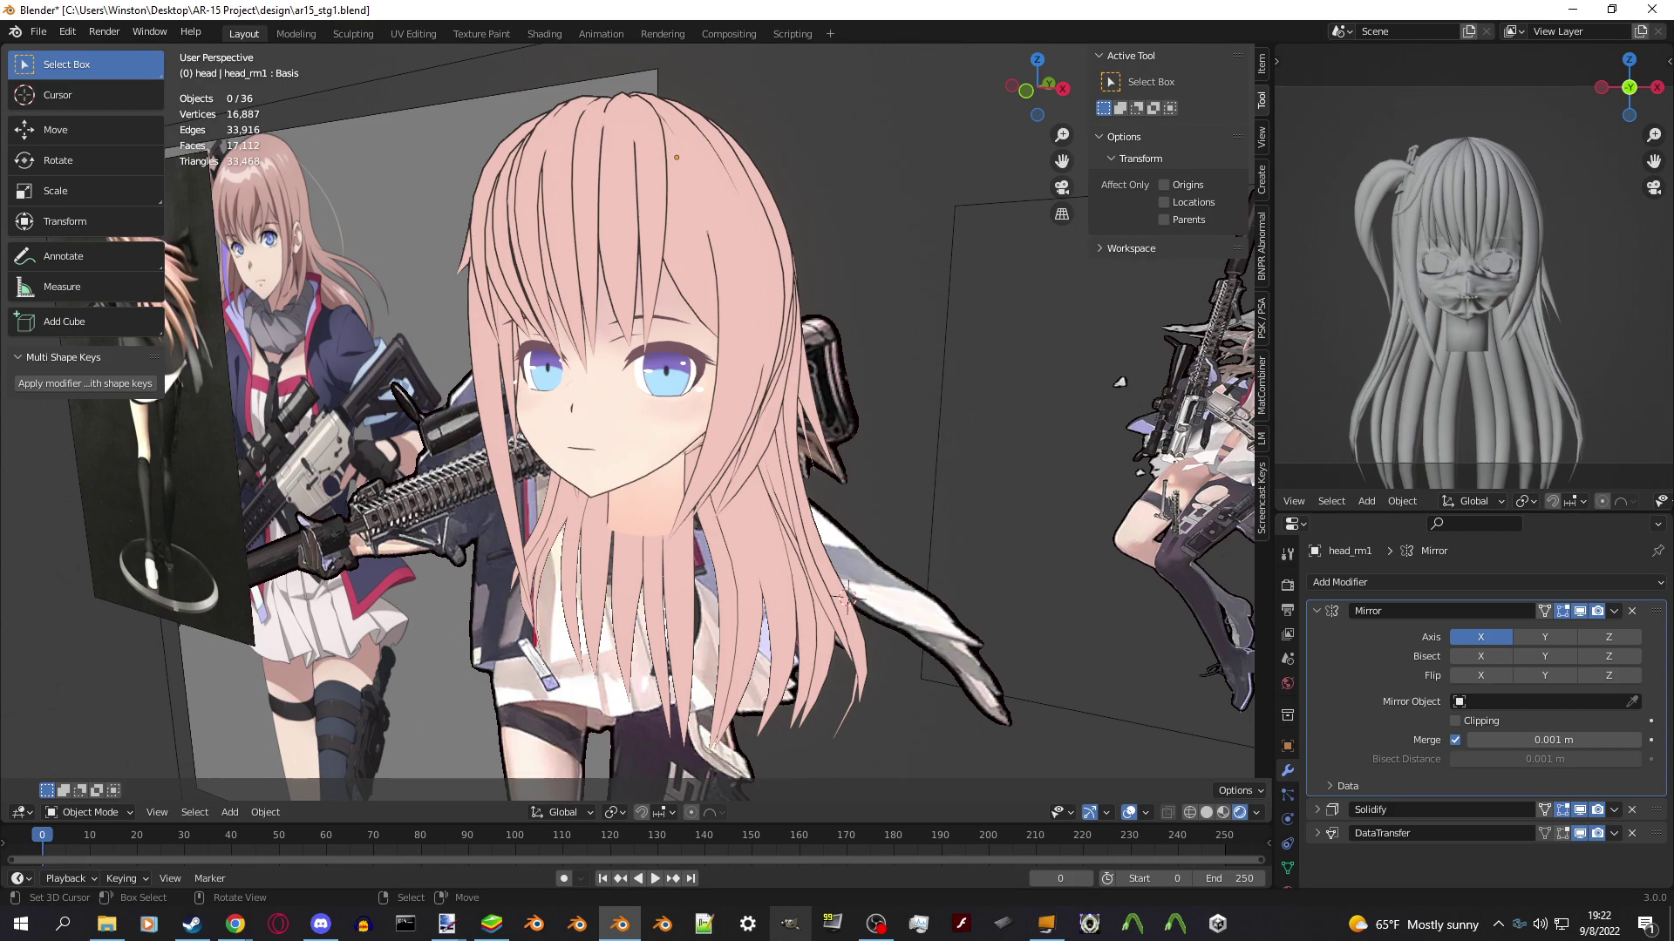
{"action": "key", "text": "ctrl+shift+z"}
{"action": "scroll", "coordinate": [627, 418], "scroll_direction": "up", "scroll_amount": 2}
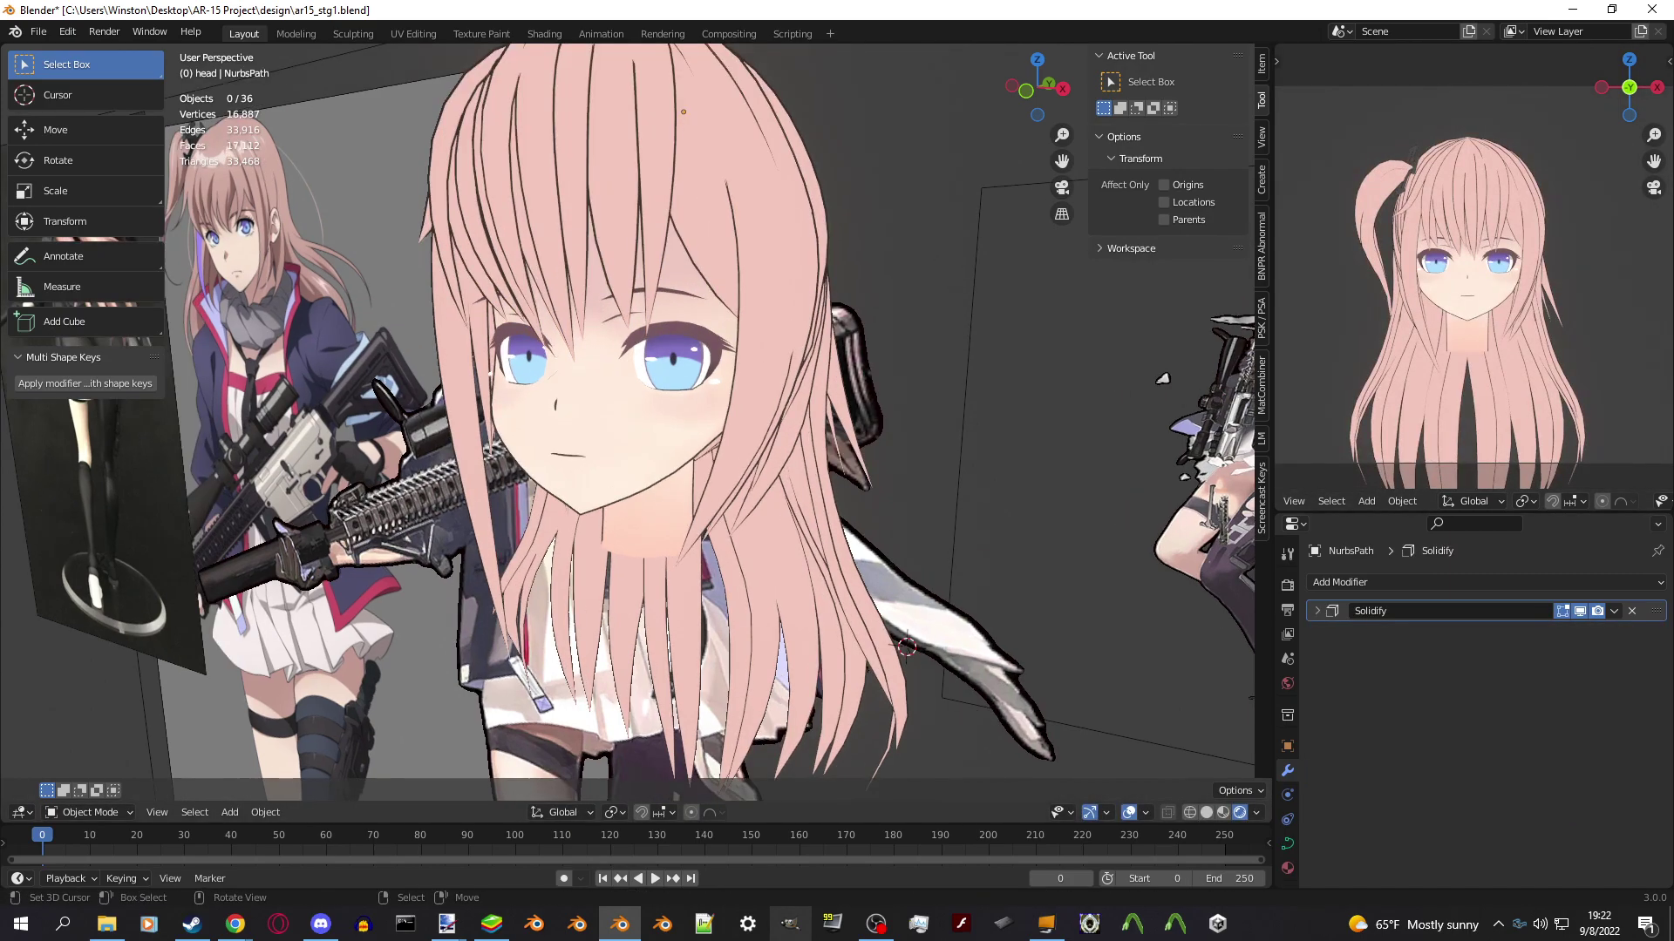
{"action": "key", "text": "ctrl+z"}
{"action": "middle_click_drag", "start_coordinate": [1162, 378], "coordinate": [1046, 388]}
{"action": "key", "text": "g"}
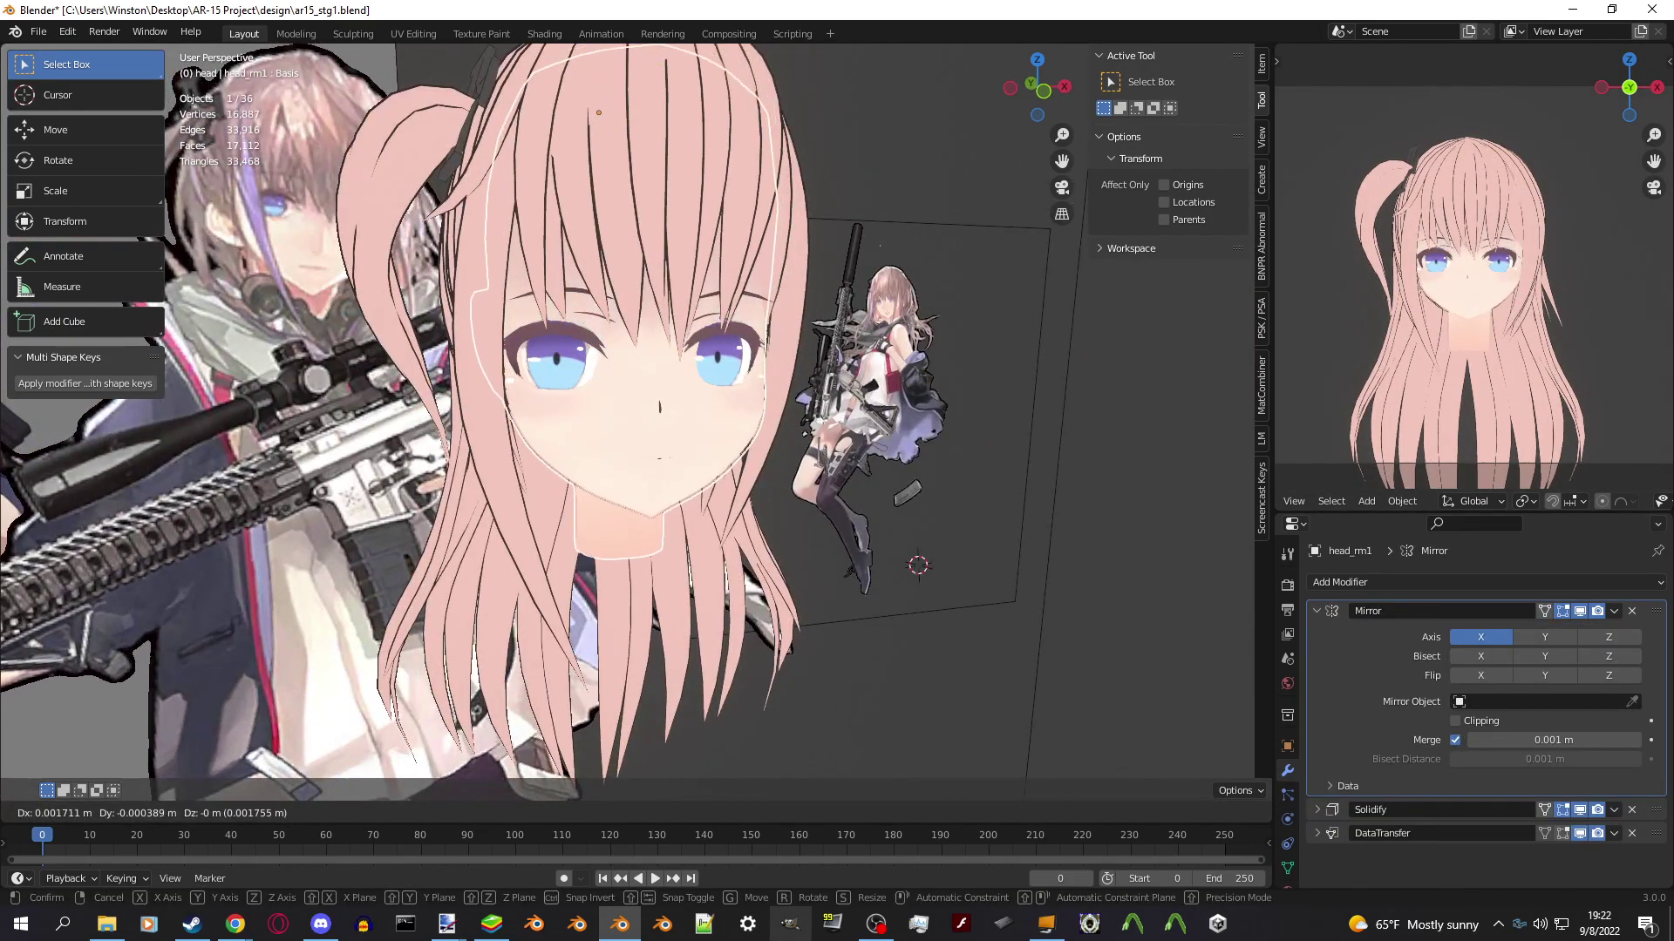
{"action": "key", "text": "Escape"}
{"action": "scroll", "coordinate": [628, 410], "scroll_direction": "down", "scroll_amount": 4}
Reopen ar15_stg11_rigap.blend from Open Recent and choose Don't Save.
{"action": "left_click", "coordinate": [38, 31]}
{"action": "mouse_move", "coordinate": [78, 86]}
{"action": "left_click", "coordinate": [261, 103]}
{"action": "left_click", "coordinate": [870, 494]}
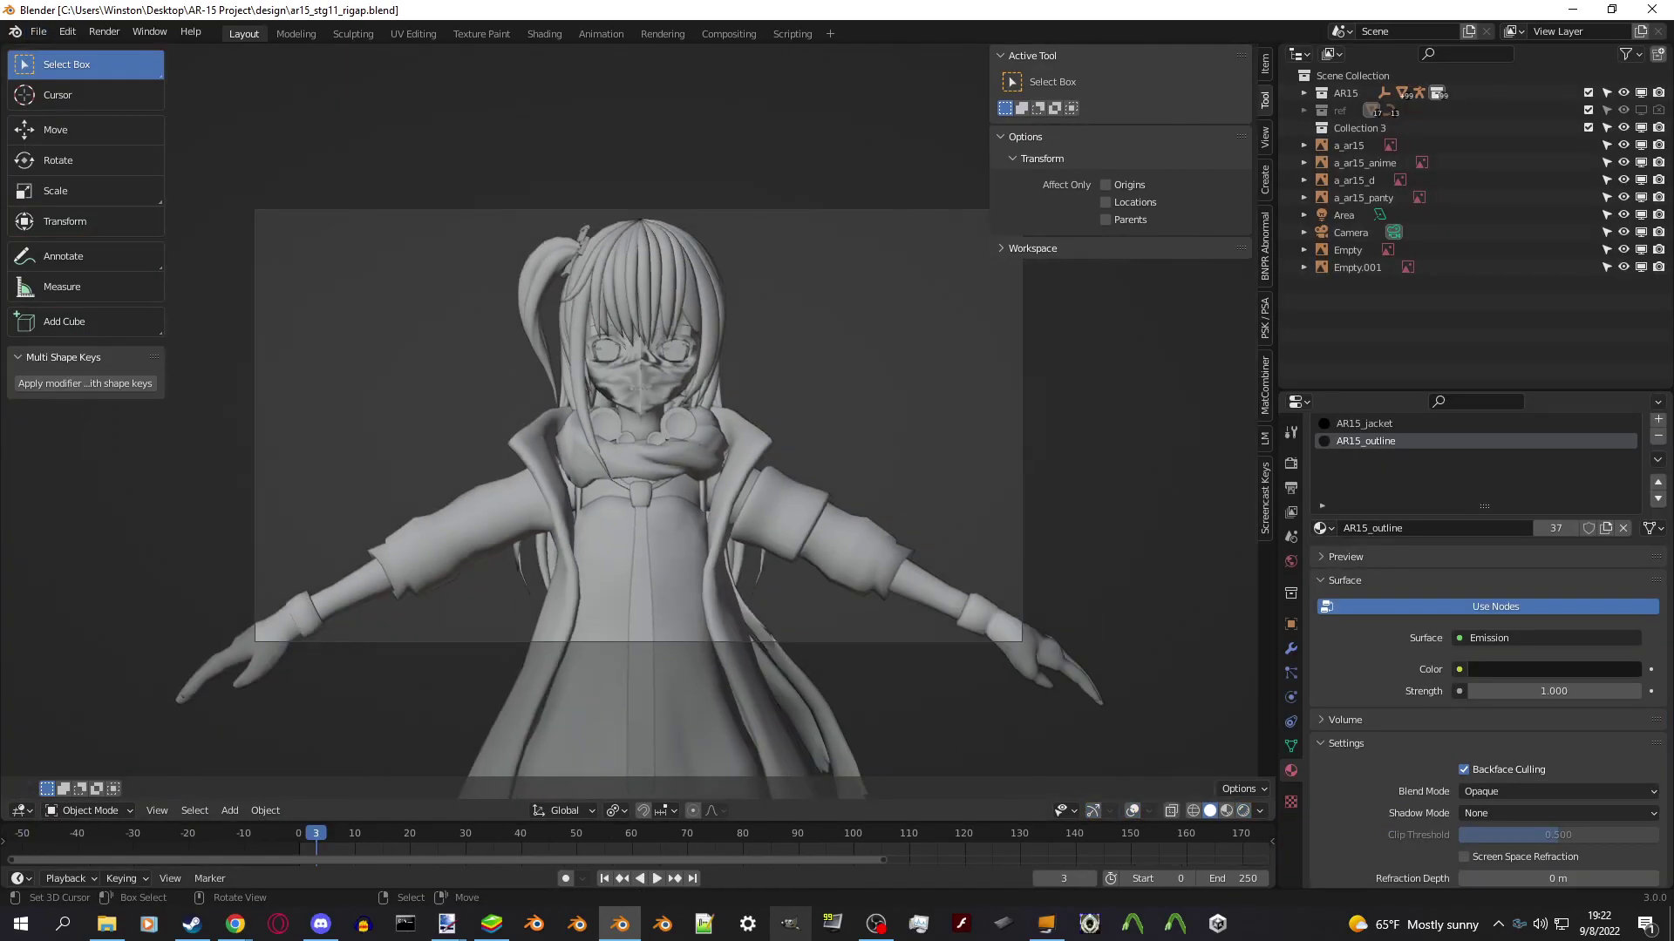